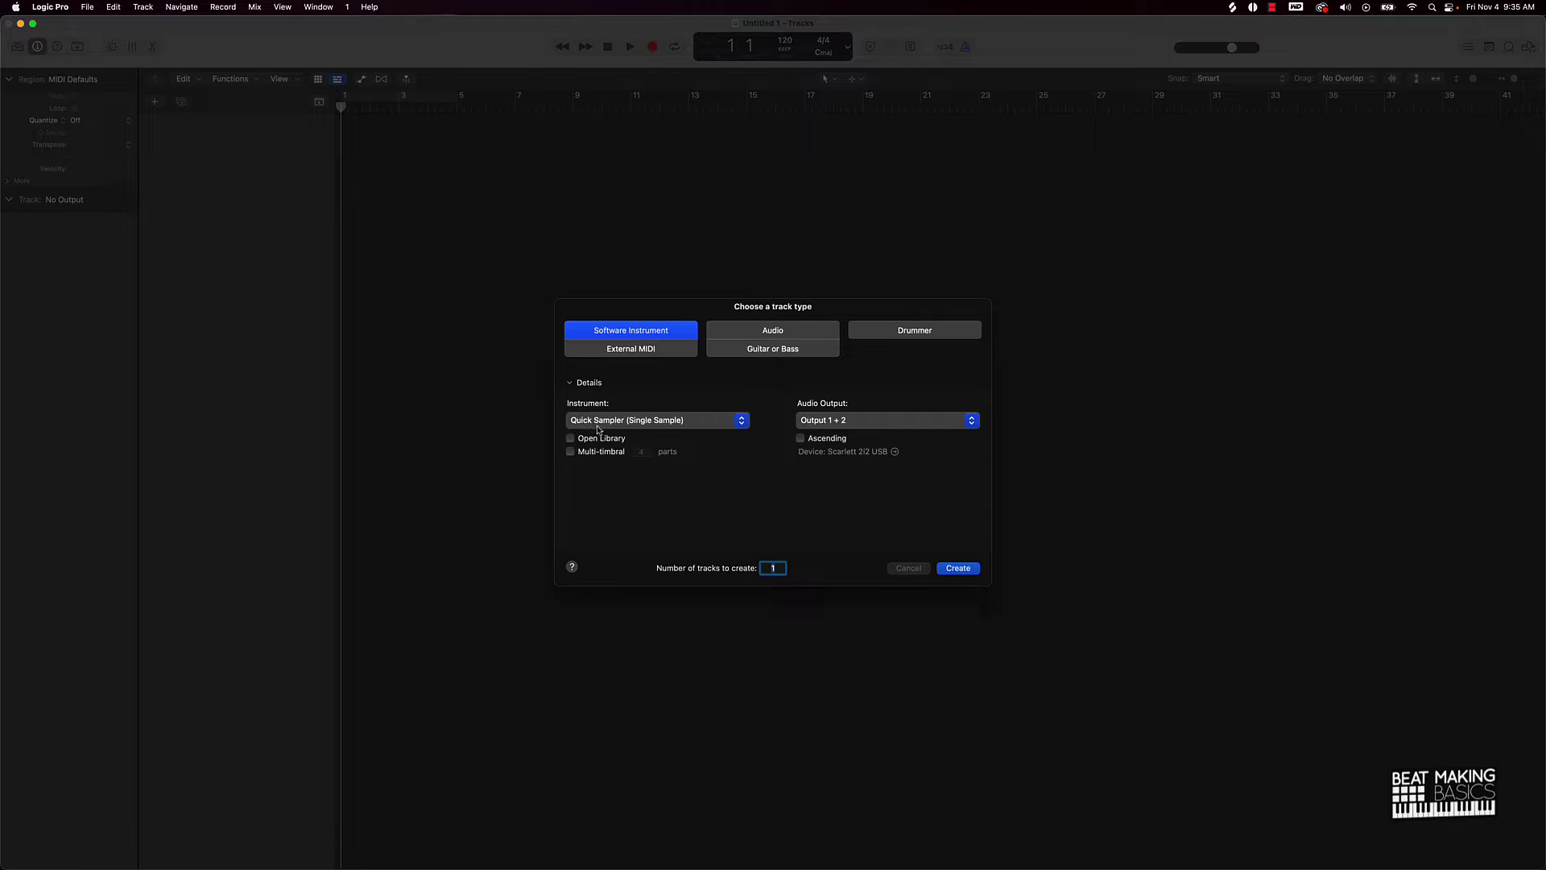
Step: Create one software instrument track with Quick Sampler (Single Sample) and move its plug-in window near the tracks
double_click(648, 334)
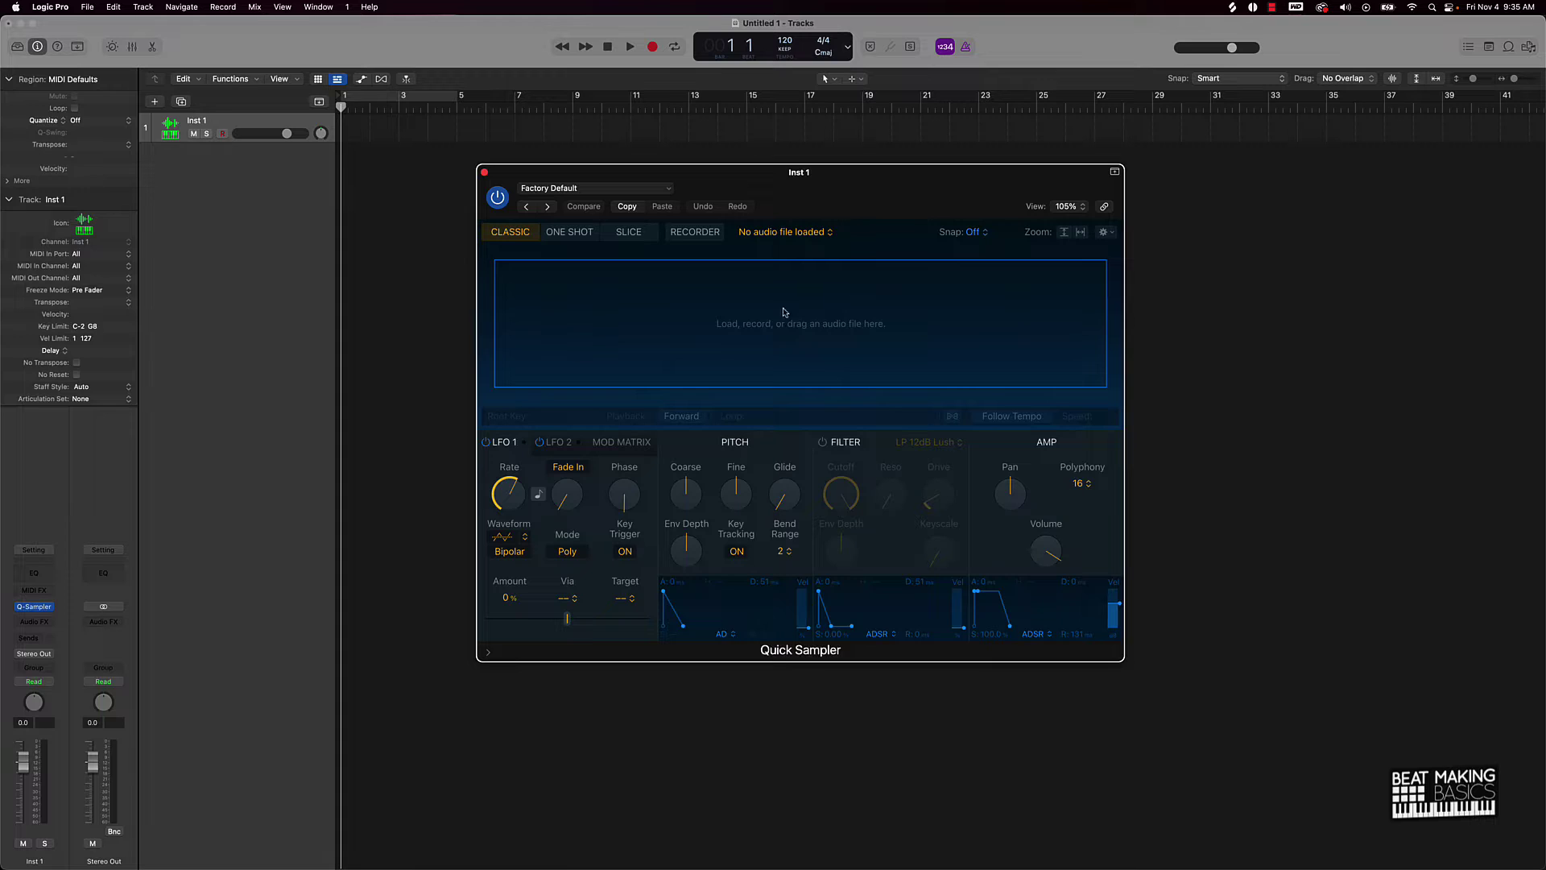
drag(942, 204, 808, 185)
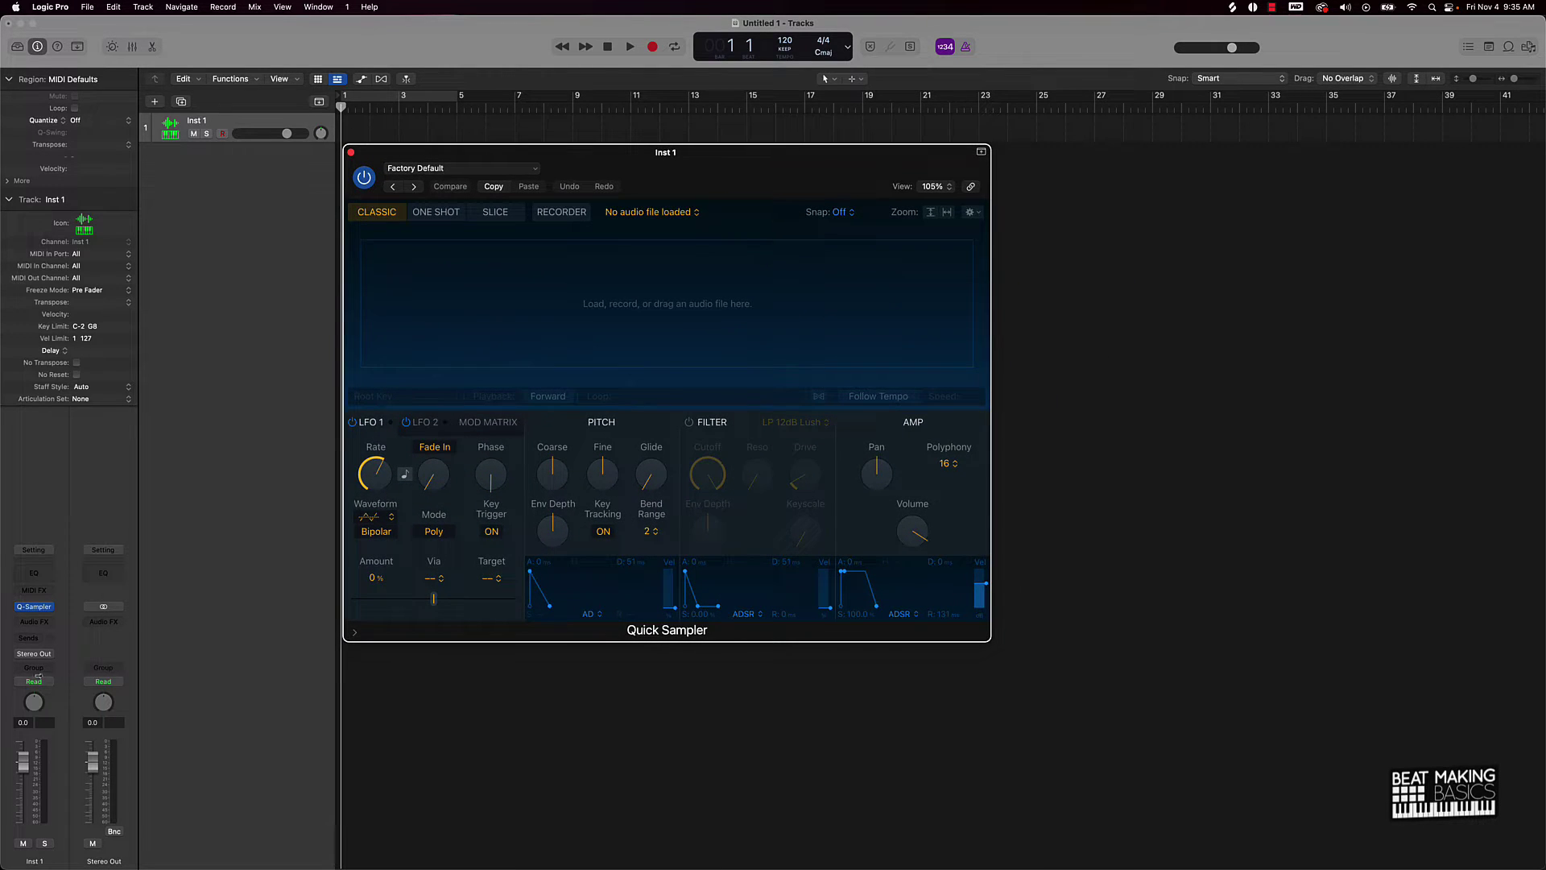
click(49, 606)
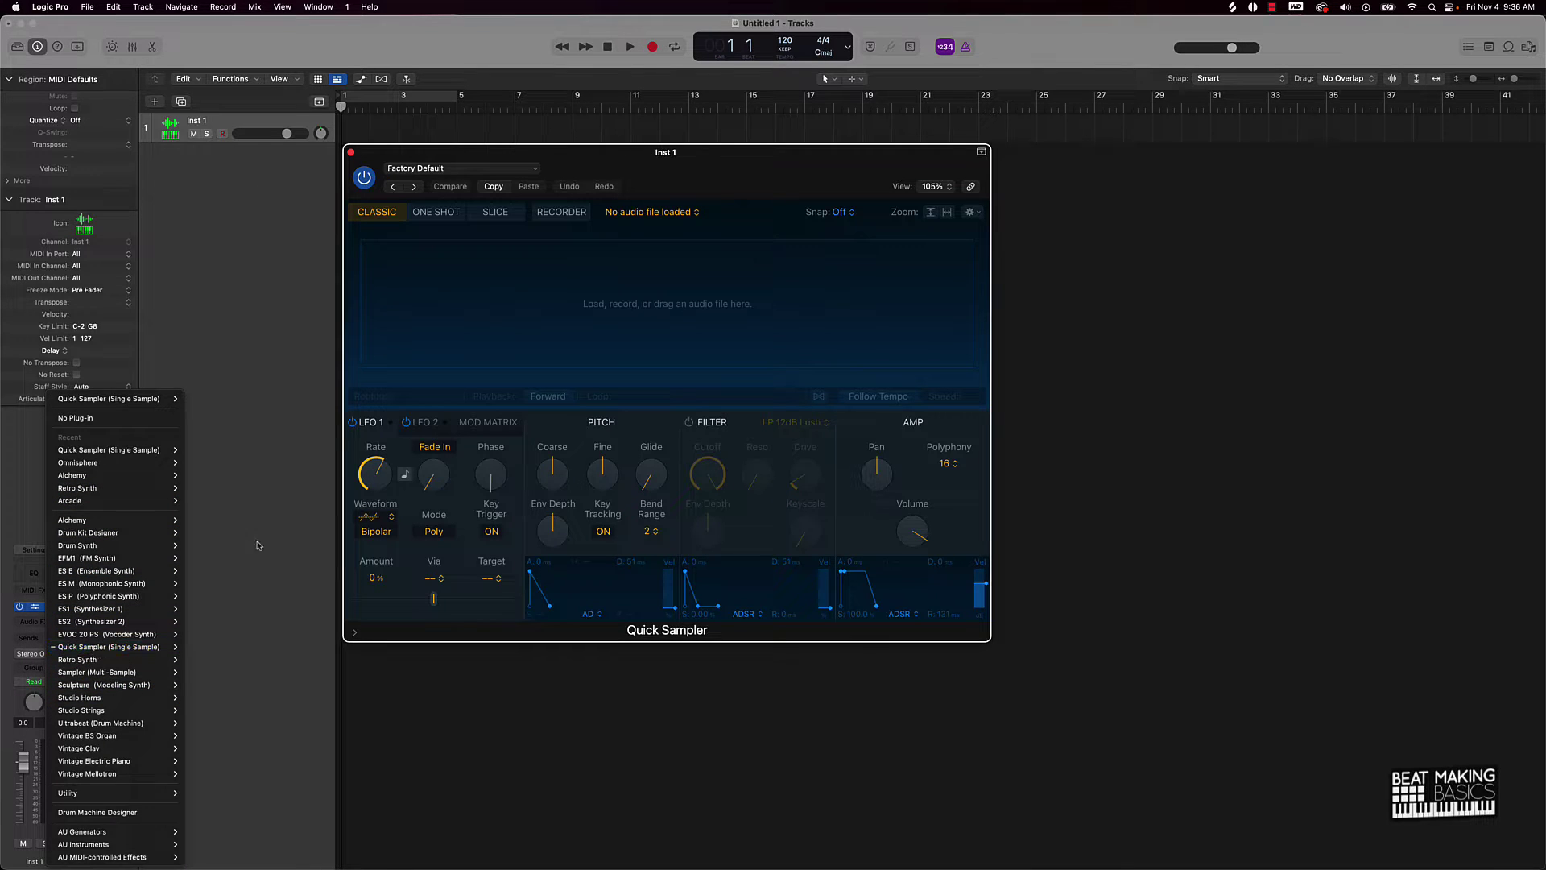
click(296, 541)
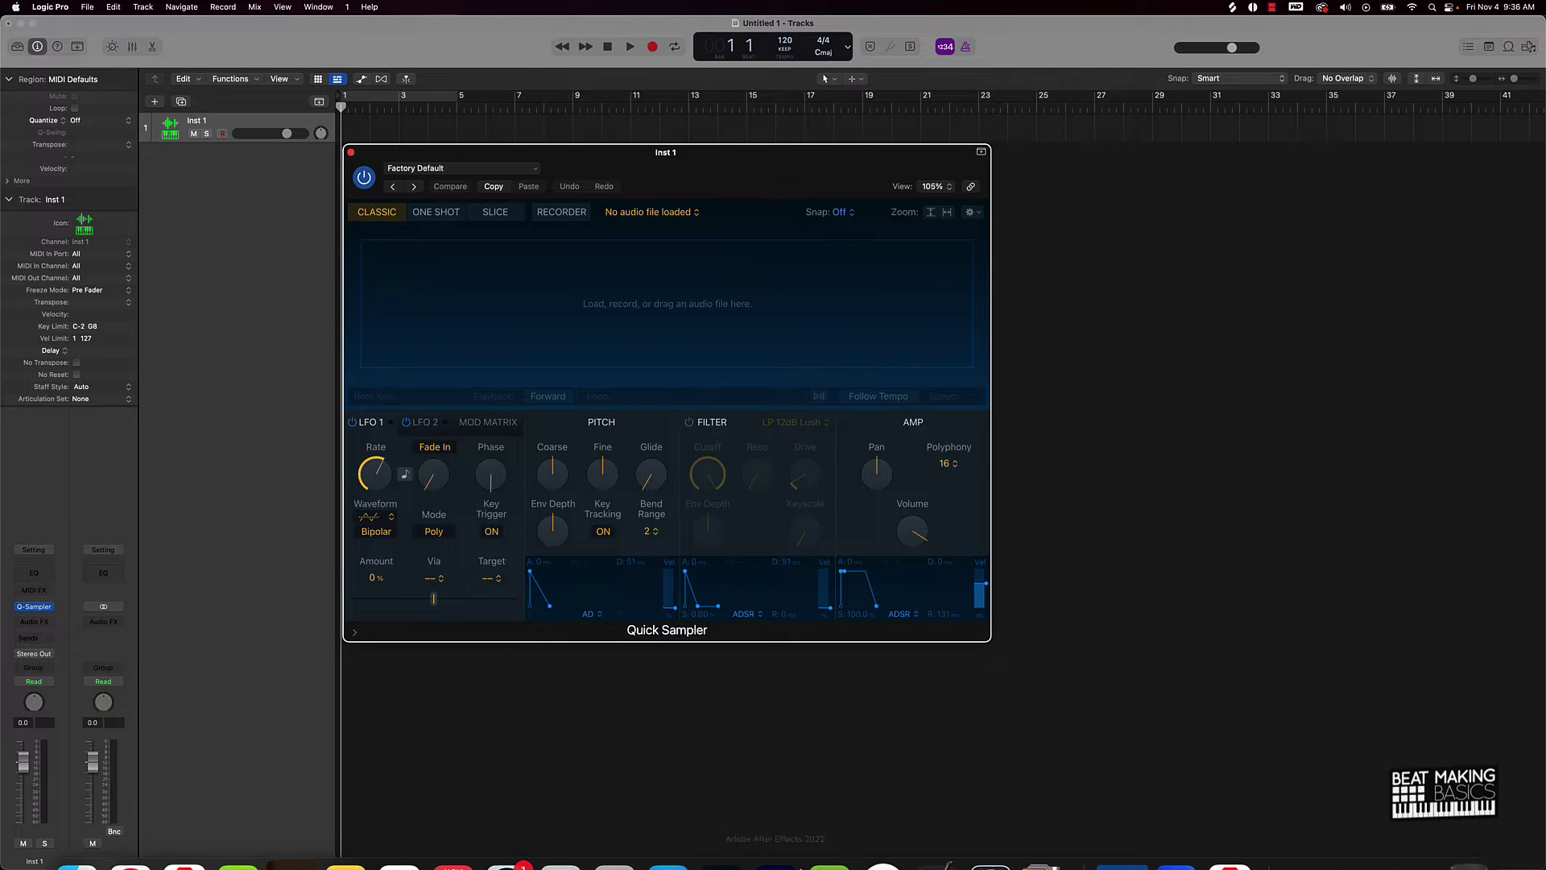
Step: Switch to Splice, preview the first "soul" search result (70 BPM, B major), and load it into Quick Sampler
click(885, 836)
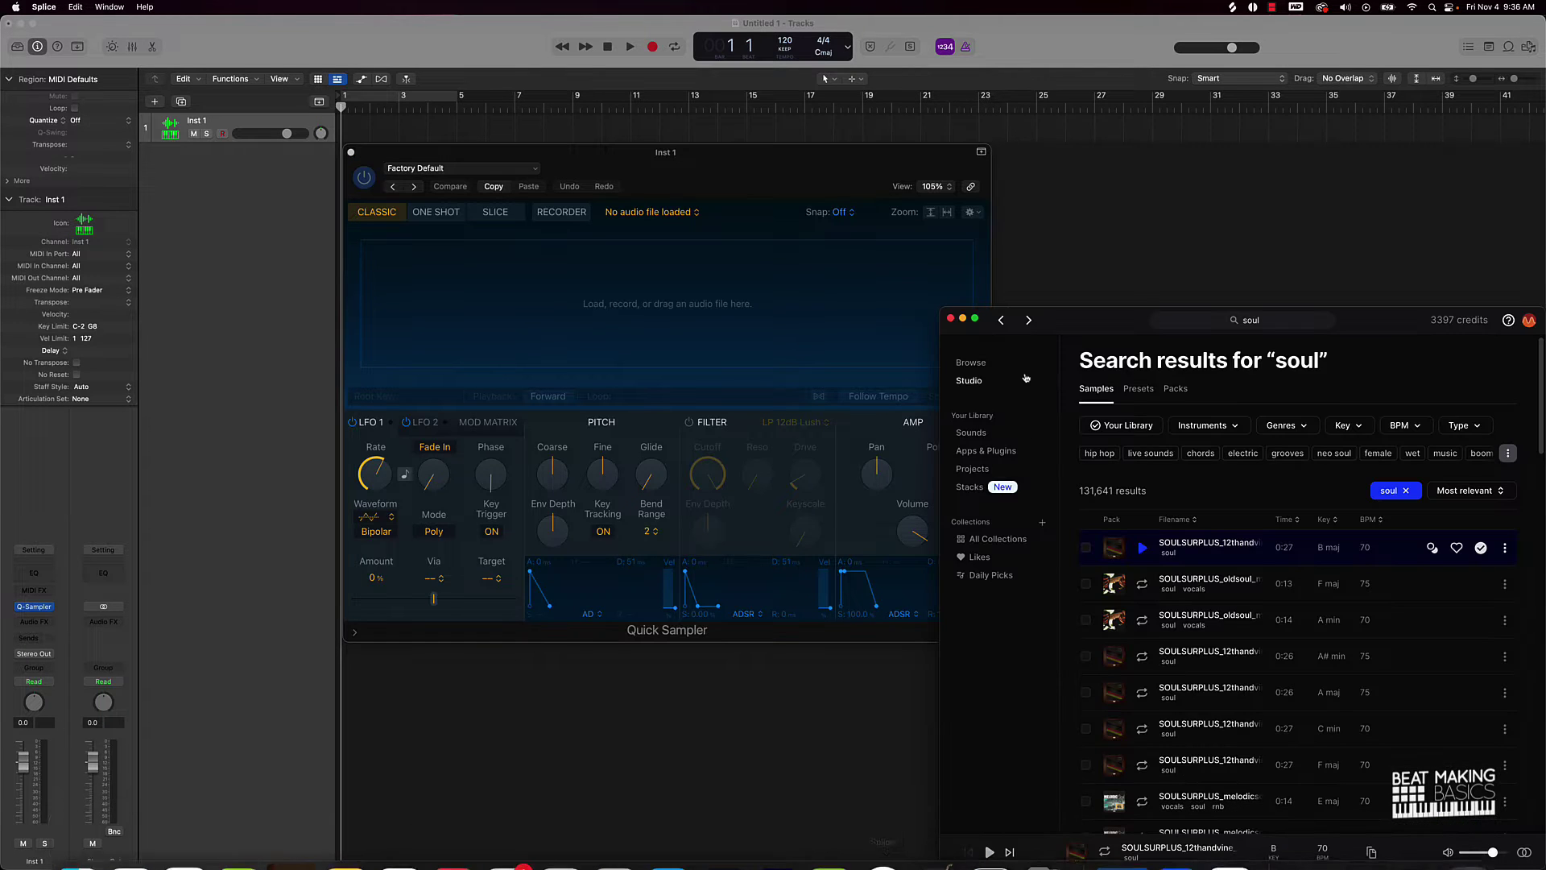
drag(1093, 324, 744, 324)
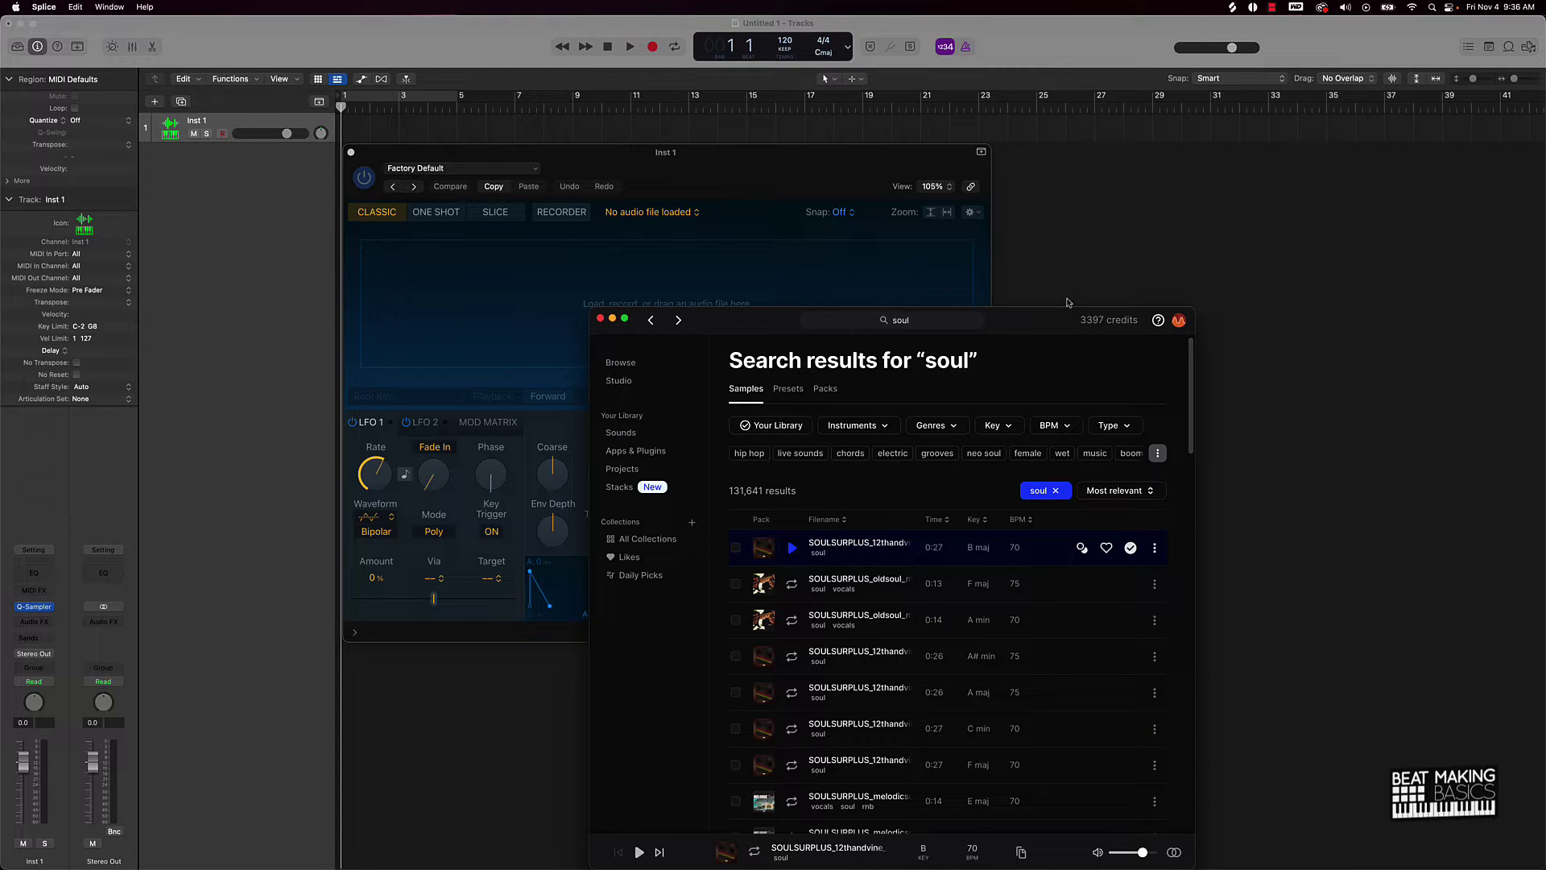
drag(1046, 319, 1314, 225)
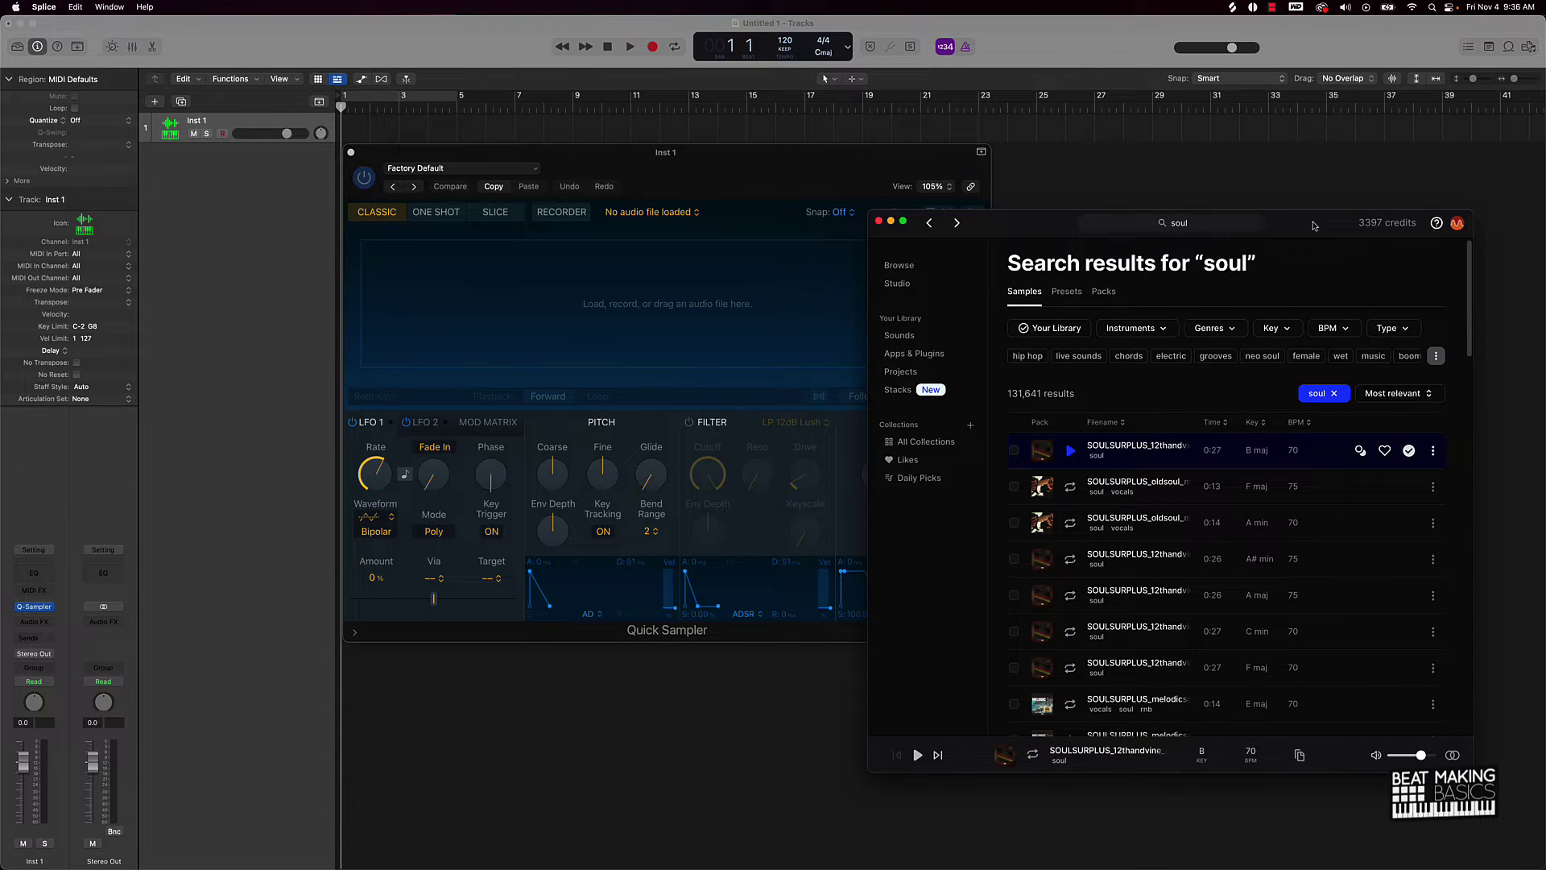
click(1070, 450)
drag(1190, 455, 443, 262)
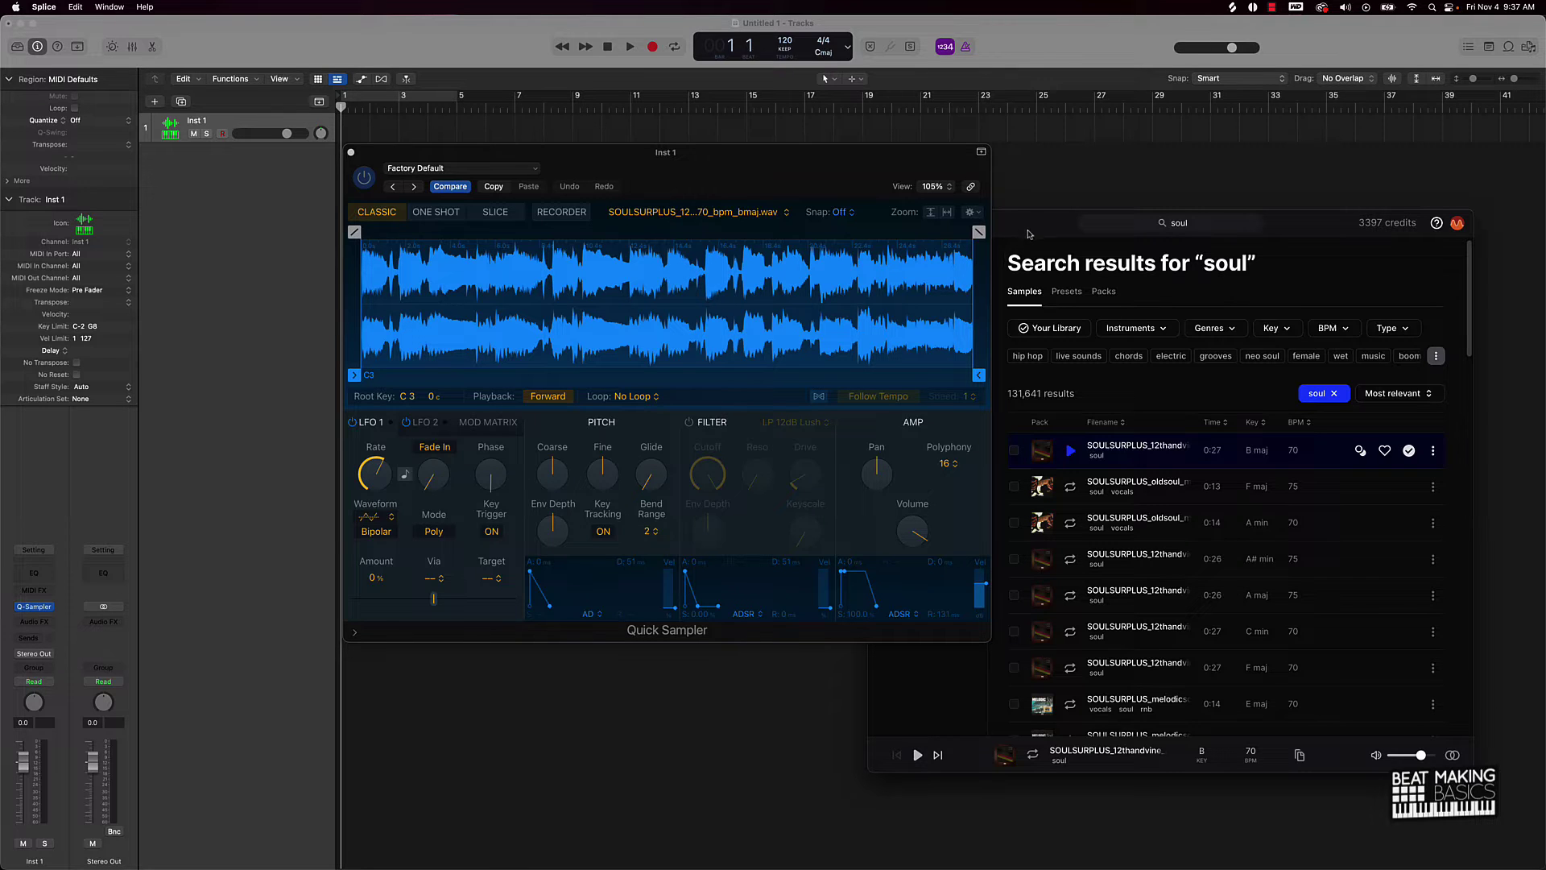
Step: Close the Splice window and reposition the Quick Sampler window over the empty tracks area
drag(946, 175, 756, 172)
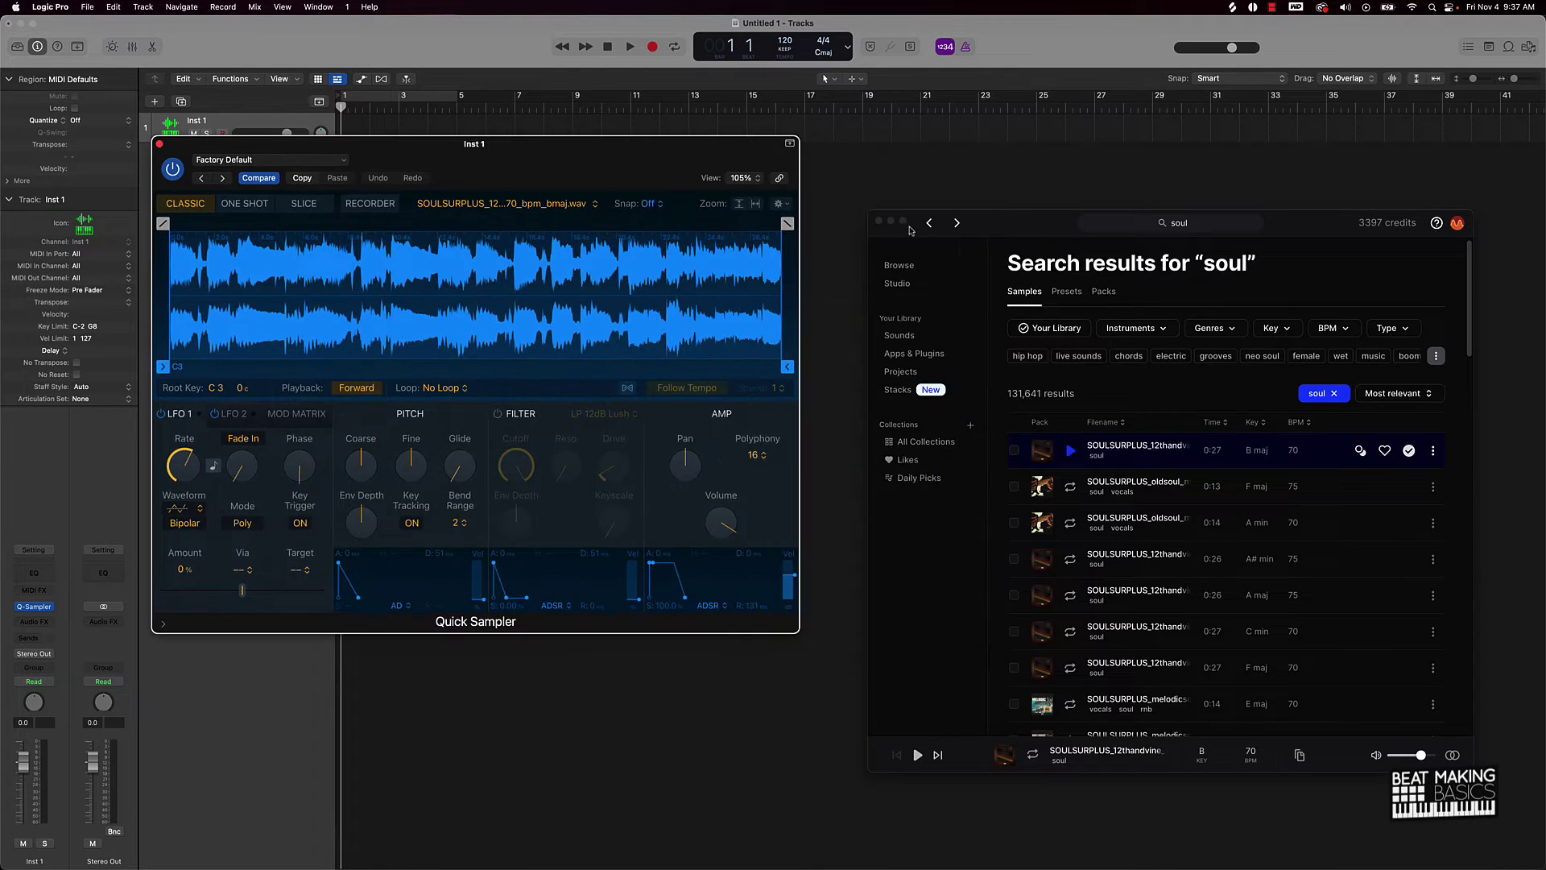
click(879, 220)
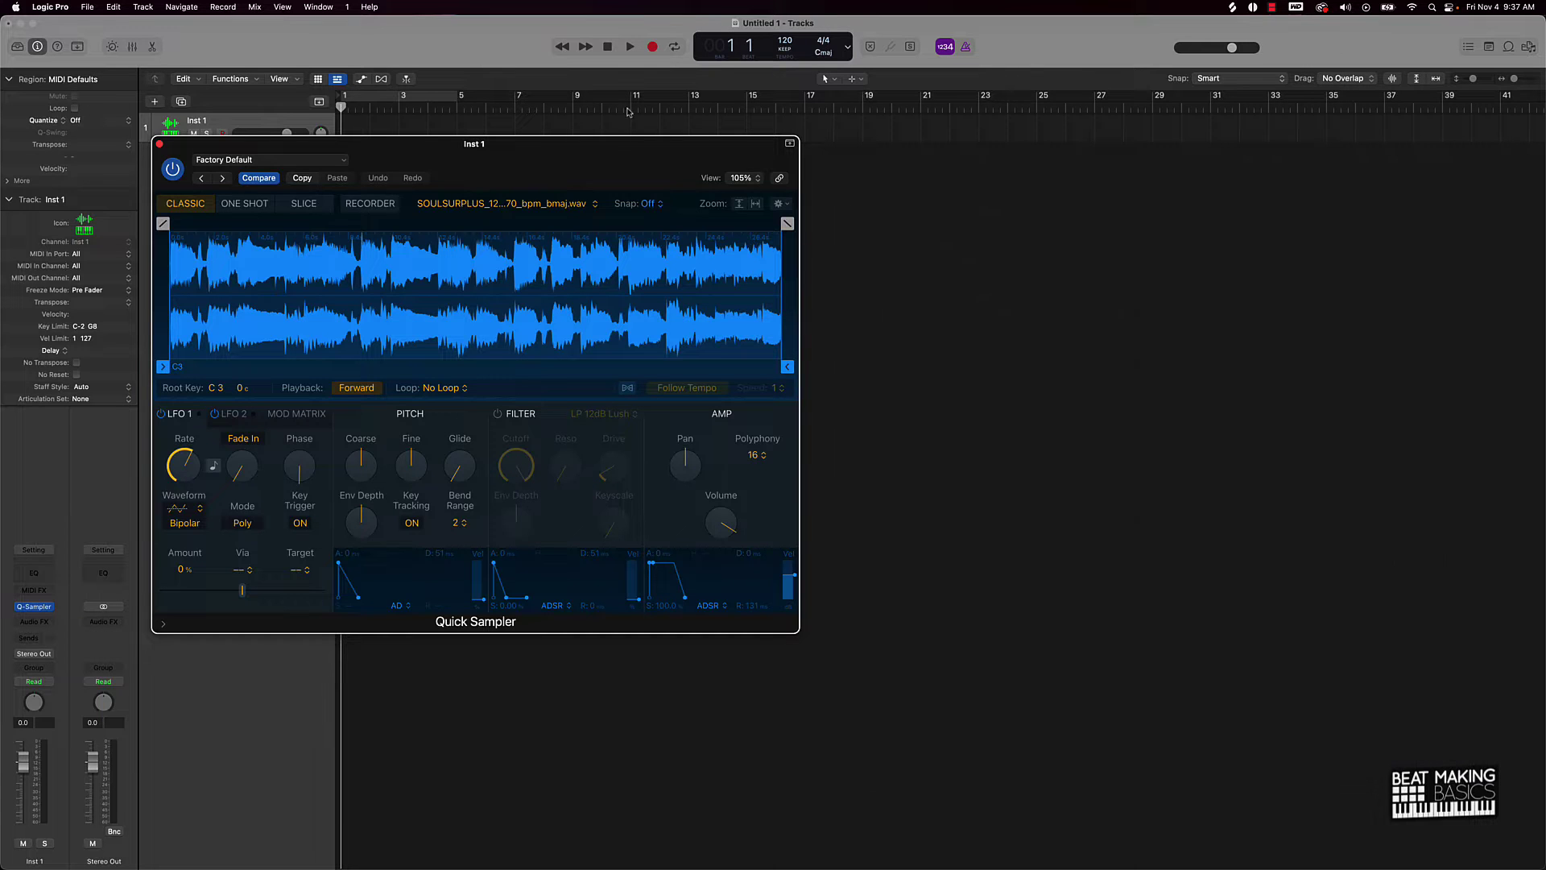
drag(619, 150, 998, 178)
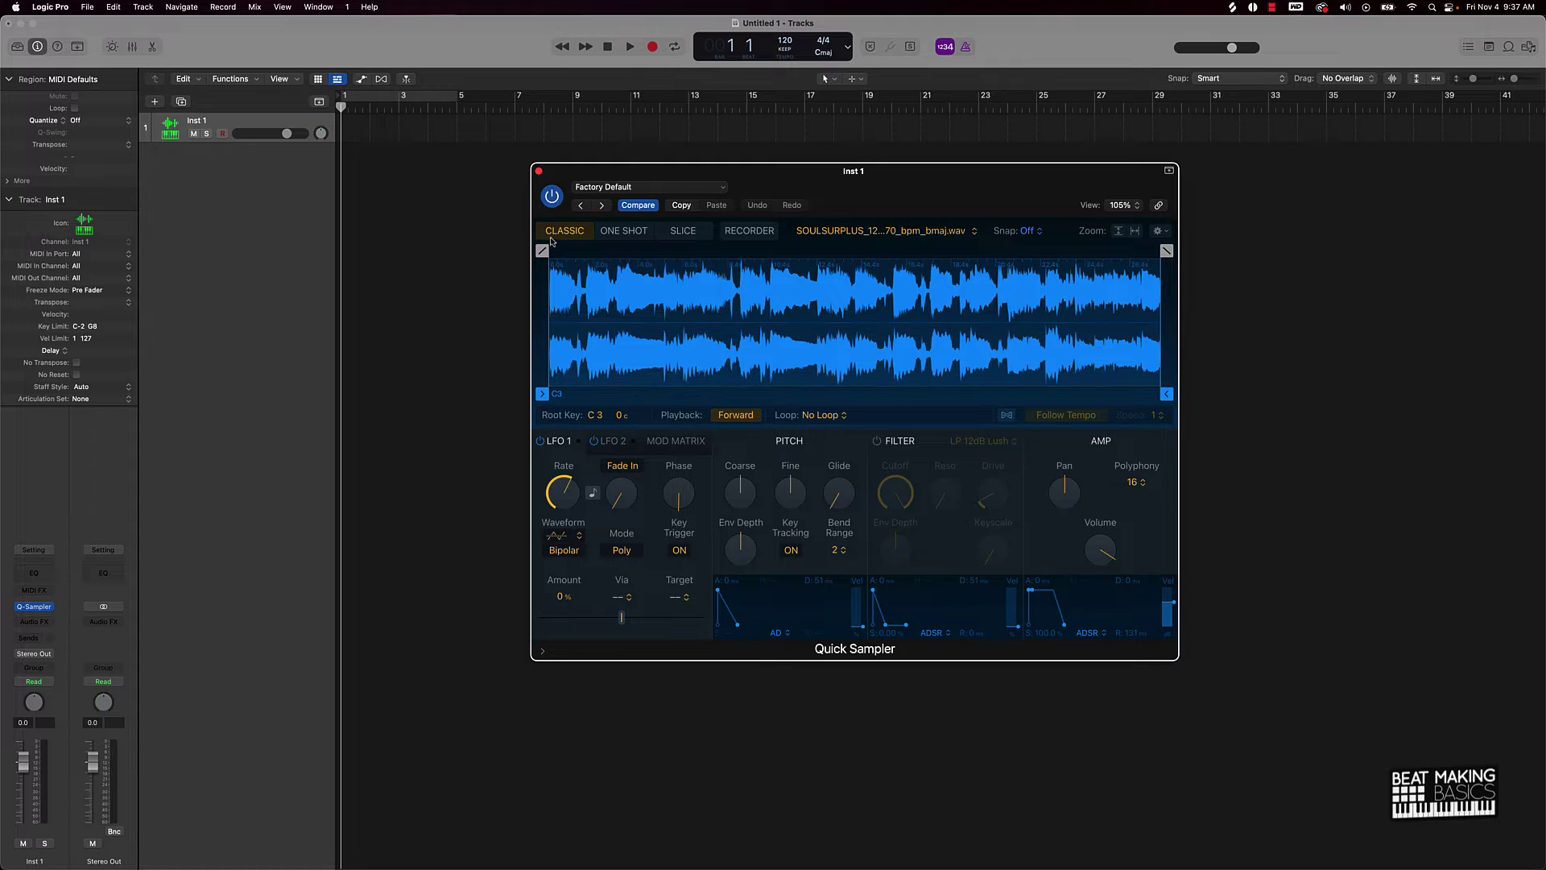
Step: Switch Quick Sampler to Slice and set the slicing mode to Manual
click(682, 231)
drag(707, 417, 635, 419)
click(609, 417)
click(597, 459)
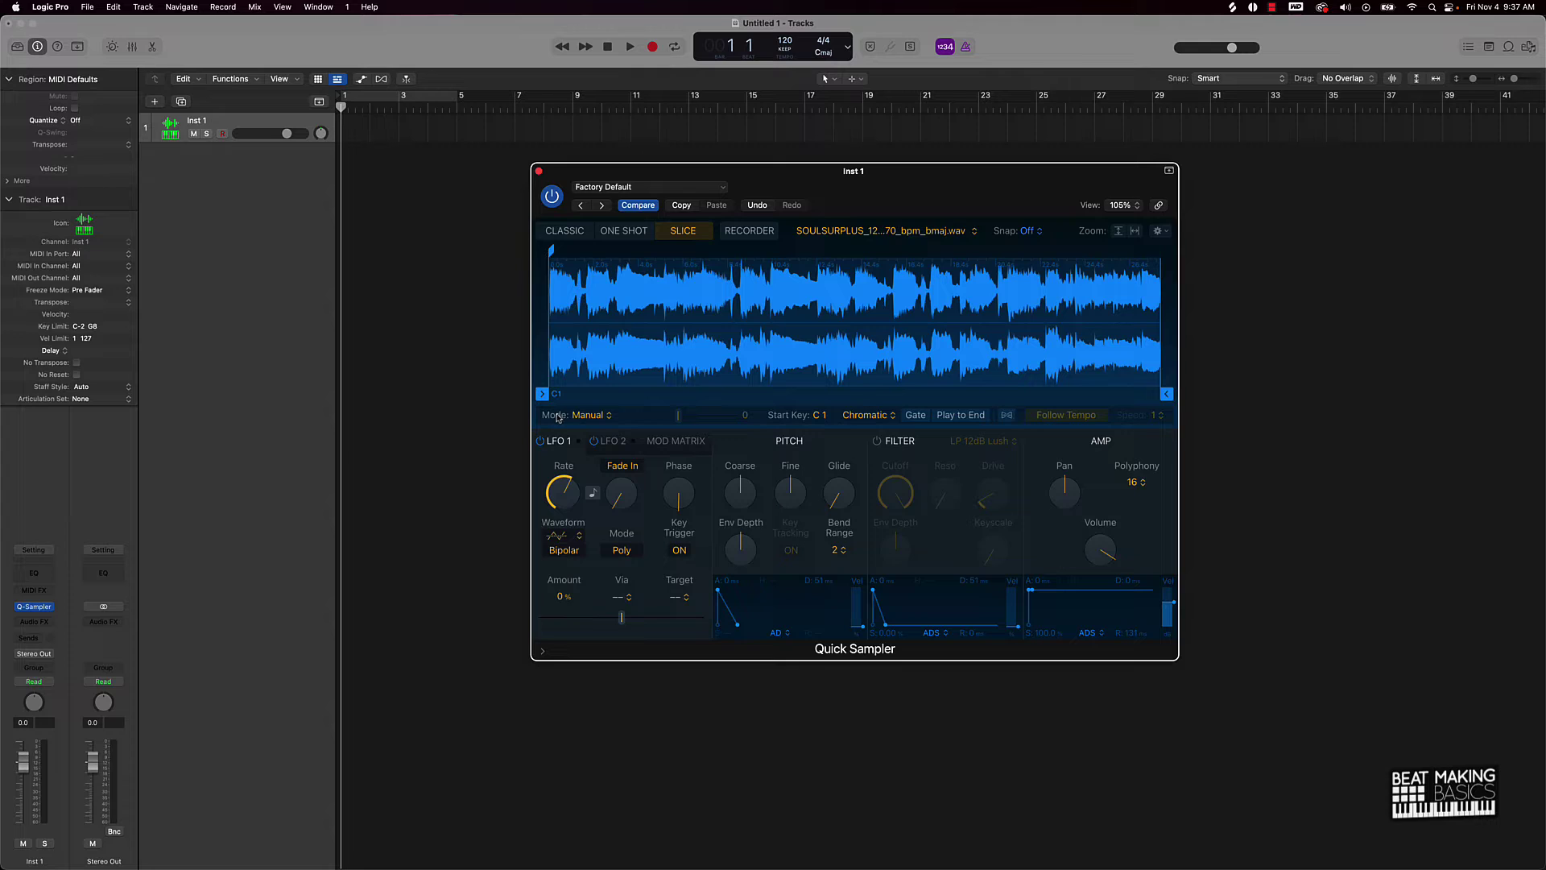
Step: Map the slices to White keys and enable Flex so the sample follows the project tempo
click(880, 419)
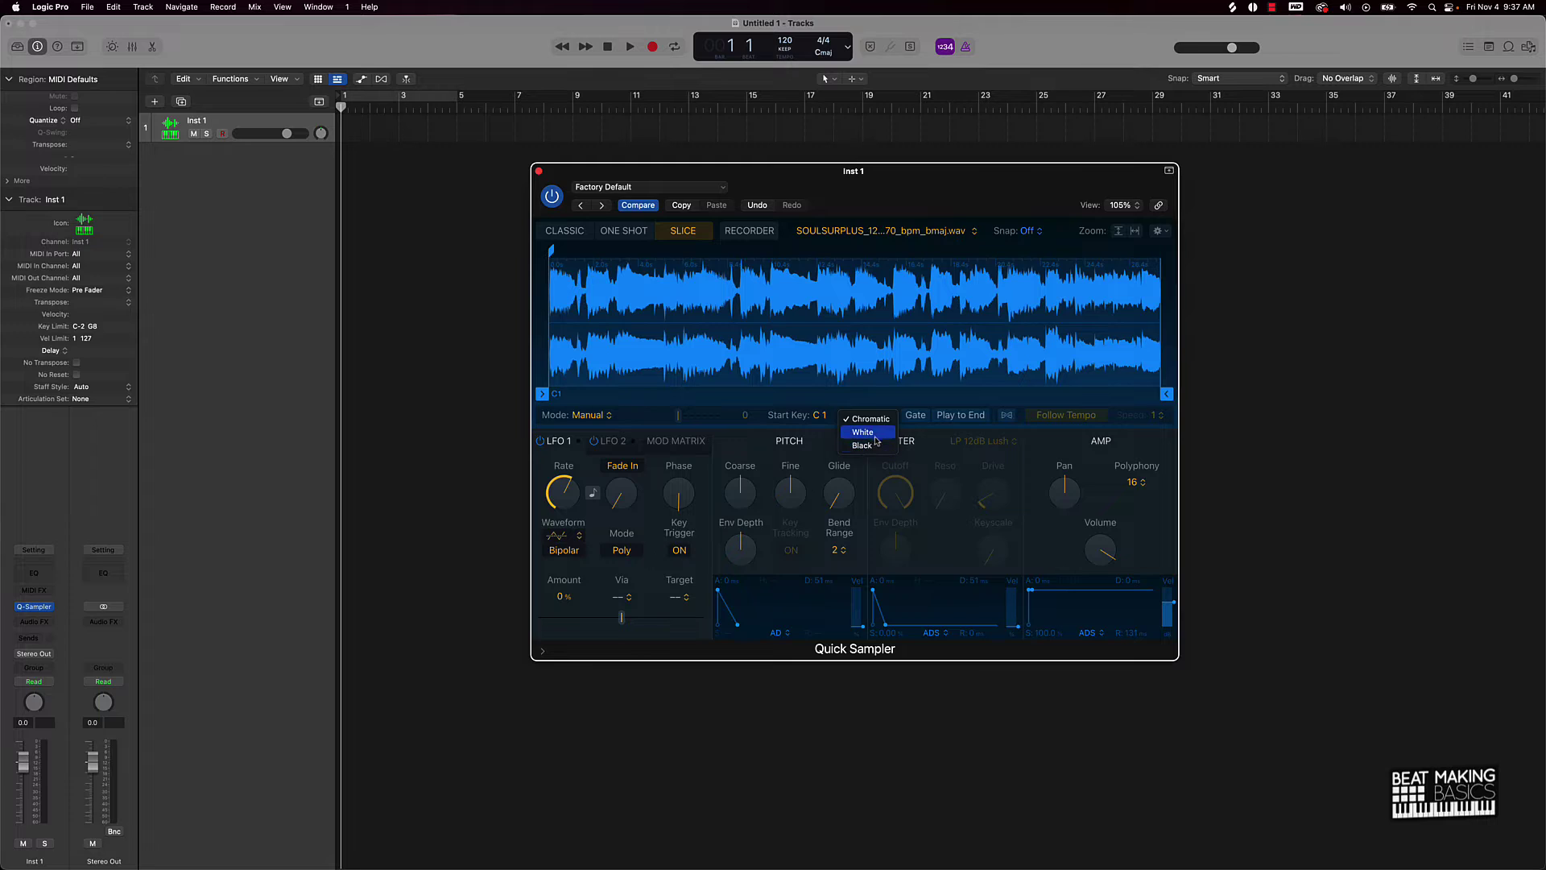
click(880, 434)
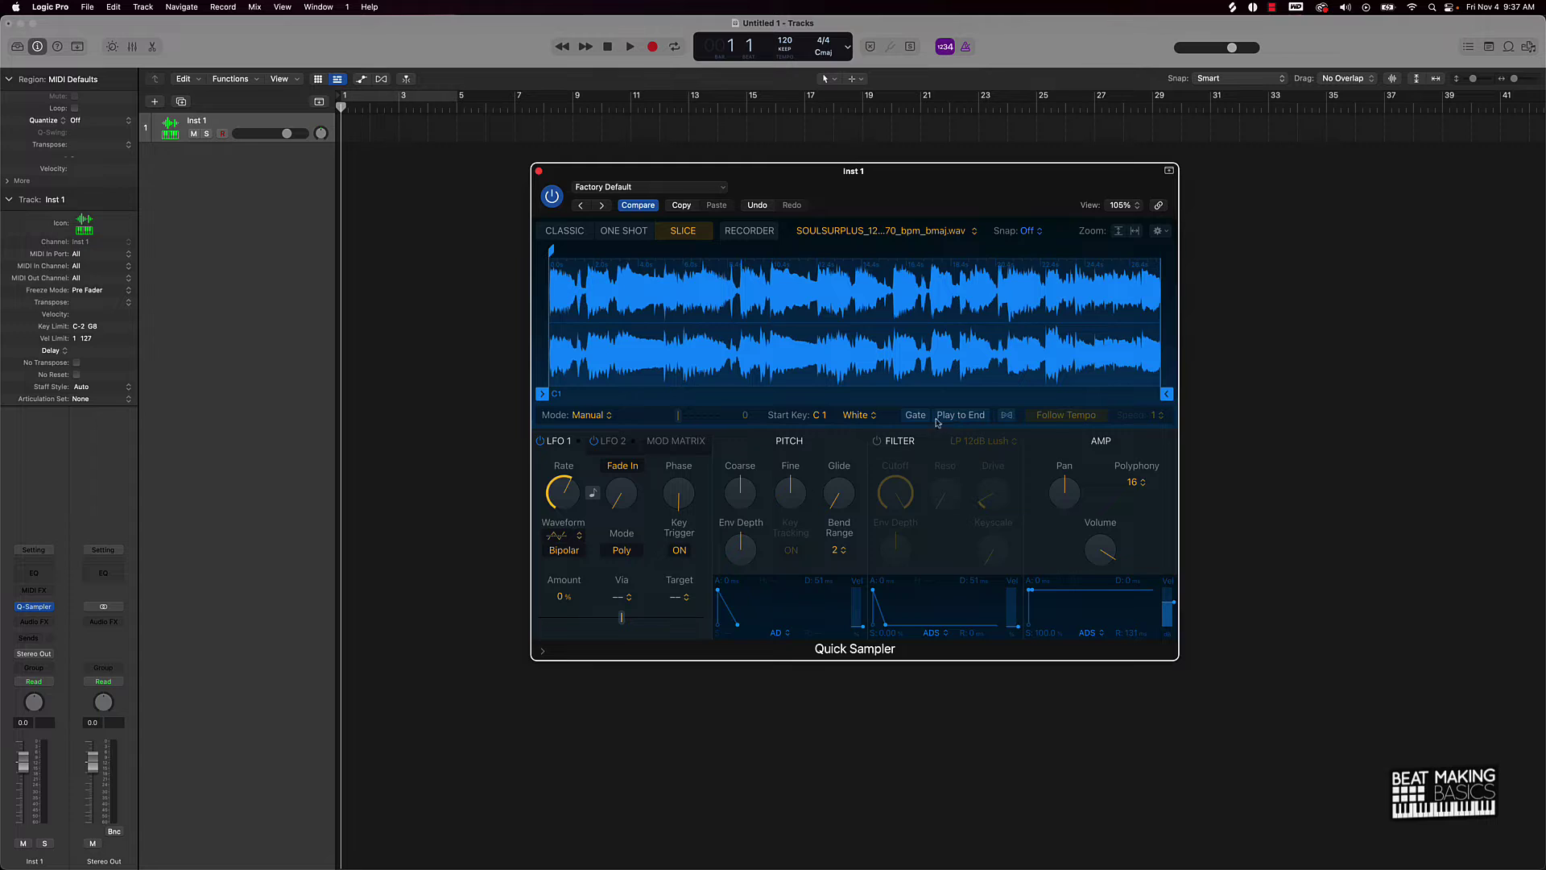
click(1018, 416)
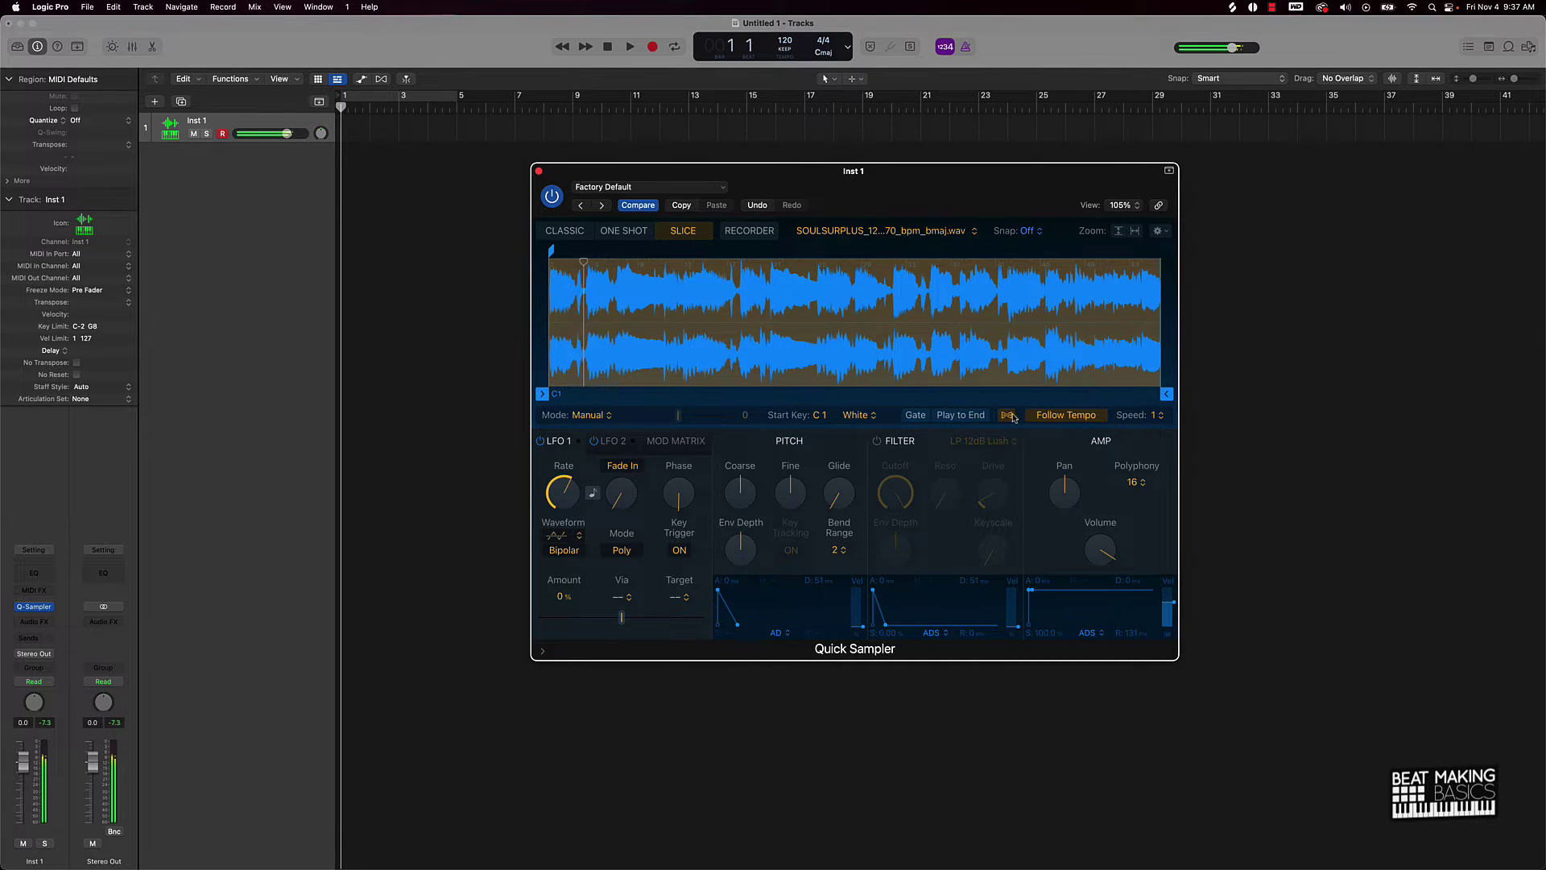
Step: Play the project briefly to check the tempo, and return the playhead to the start
key(space)
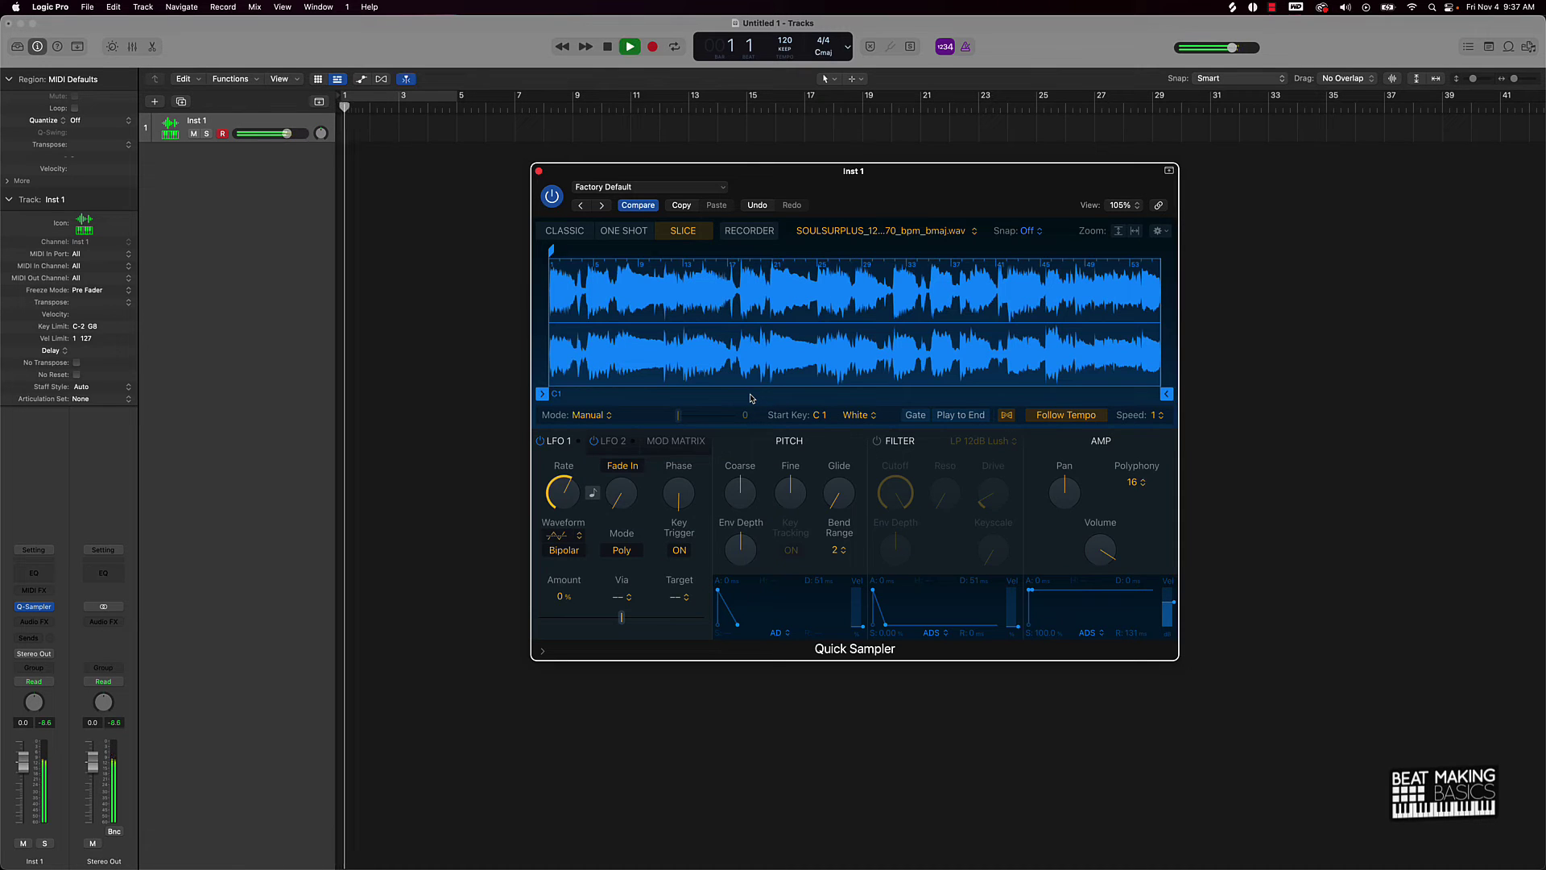
key(space)
key(Return)
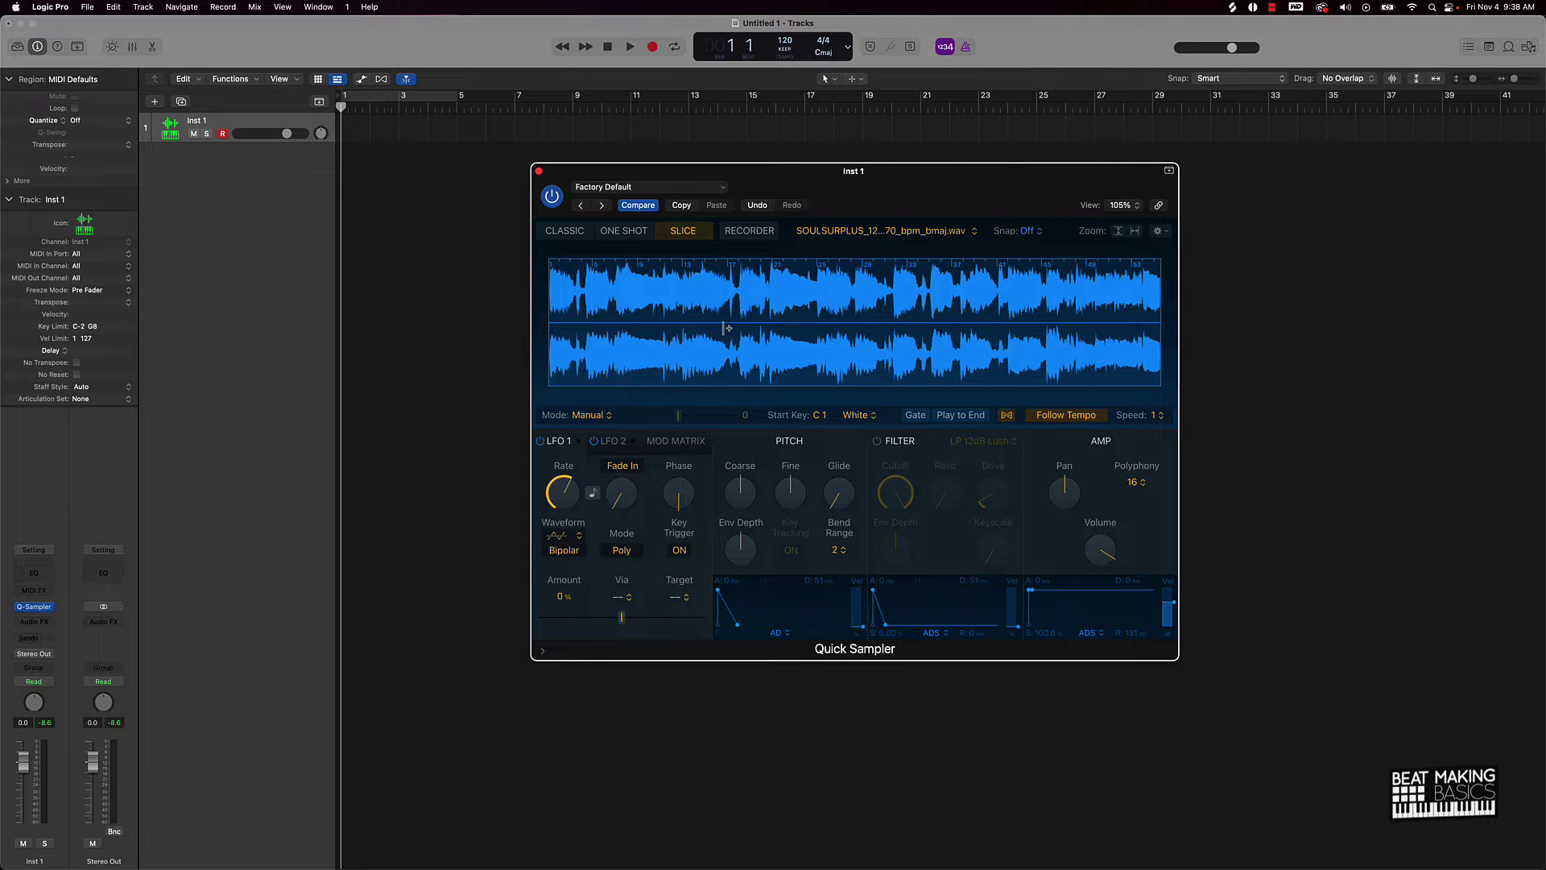
Step: Show the on-screen keyboard in piano view and place it beside the Quick Sampler window
key(super+k)
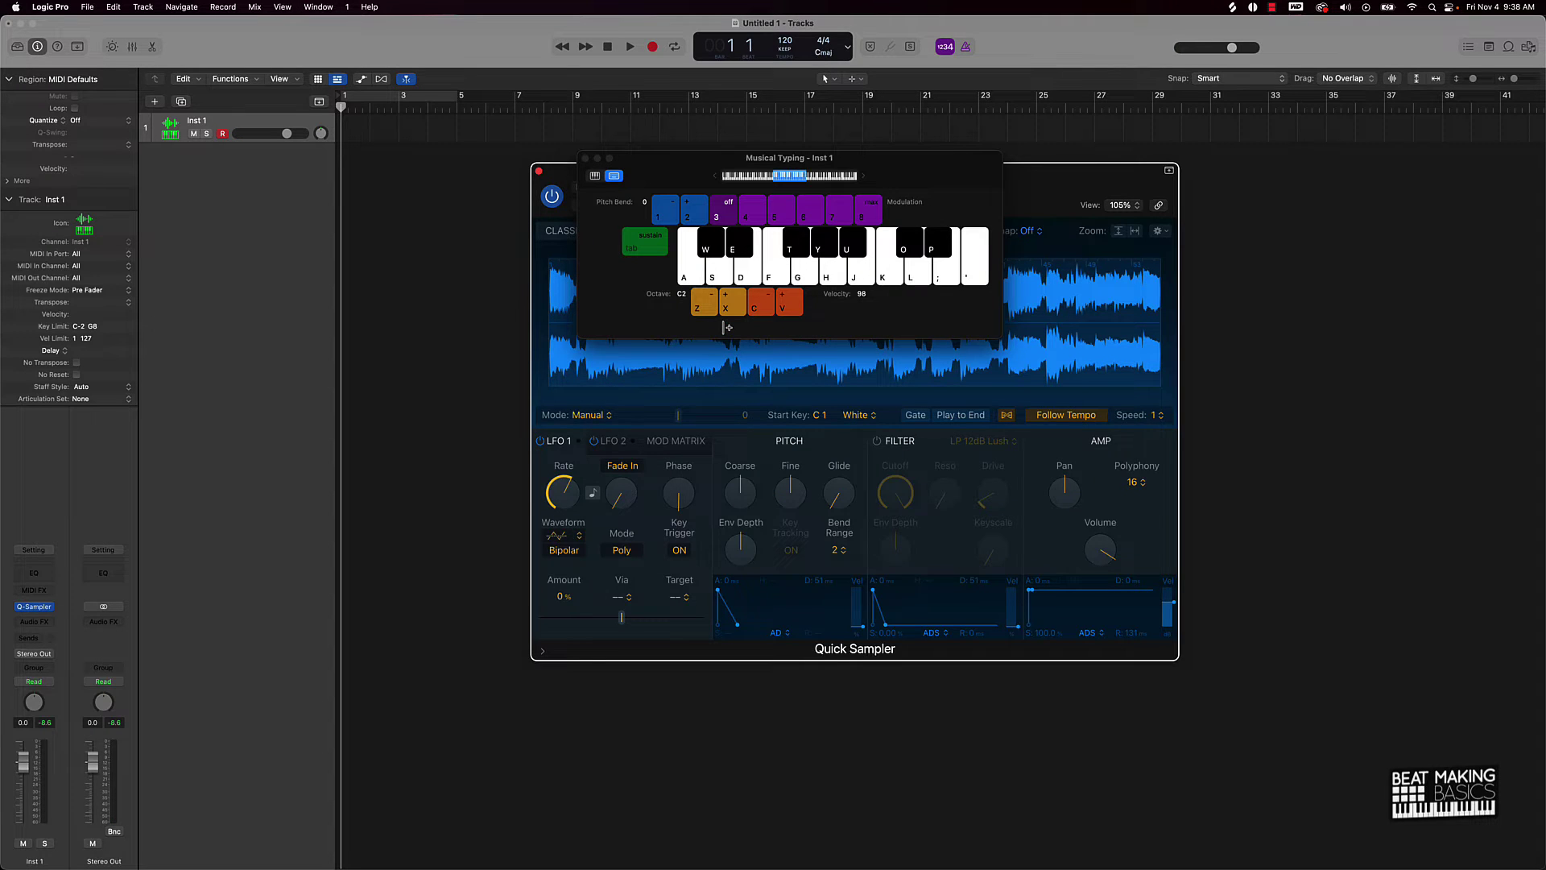
click(594, 176)
drag(634, 164, 1252, 177)
Step: Examine the sample's waveform up close for the transients where individual sounds begin
scroll(1255, 219, left, 2)
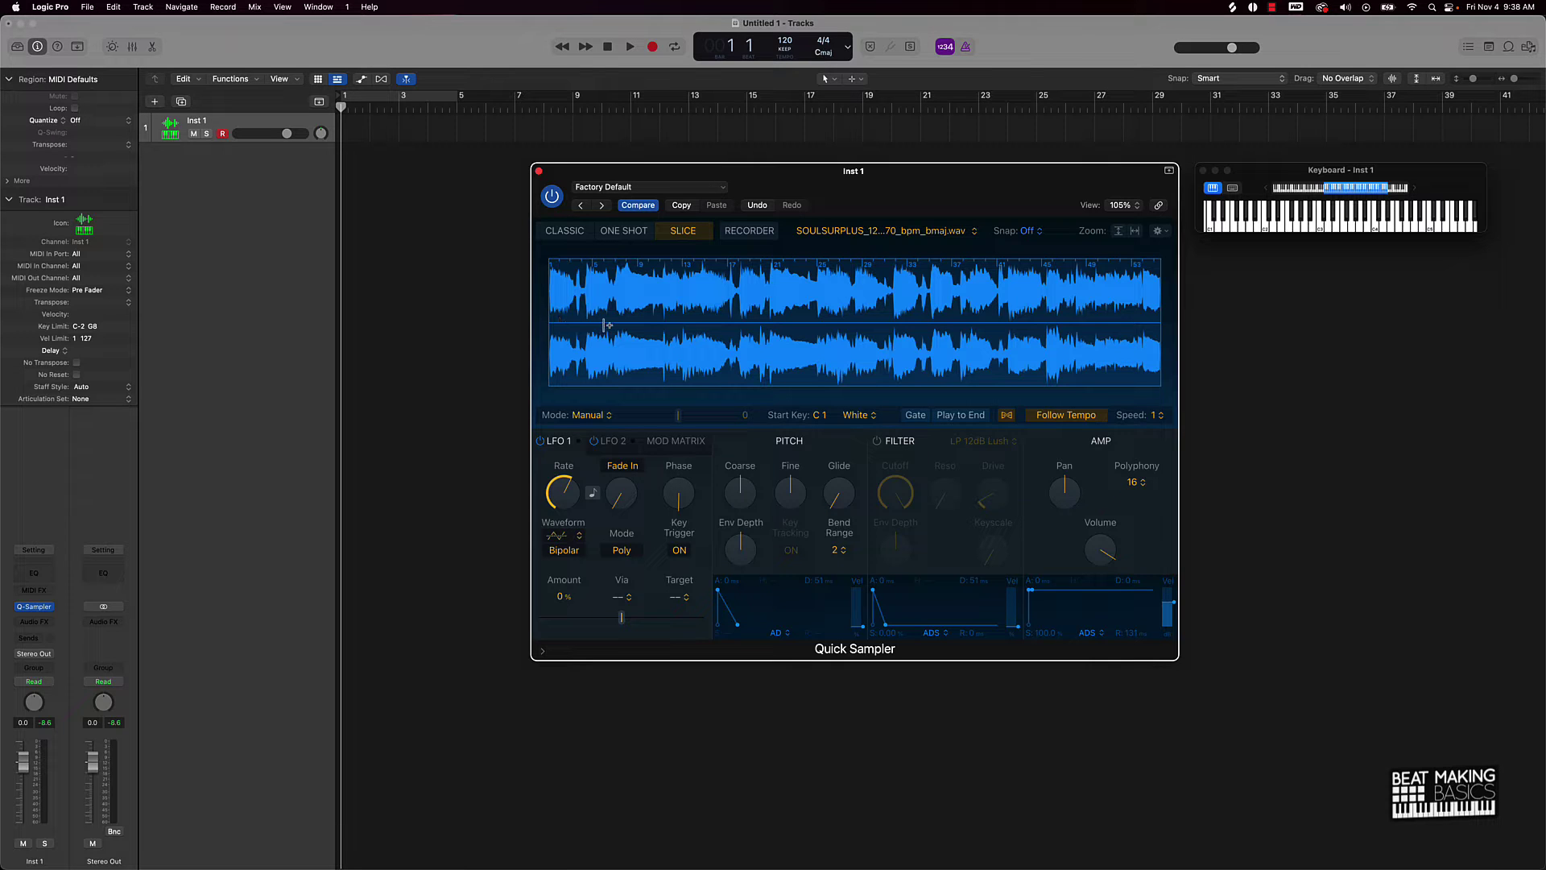
scroll(613, 323, up, 10)
scroll(602, 323, up, 8)
scroll(603, 322, up, 8)
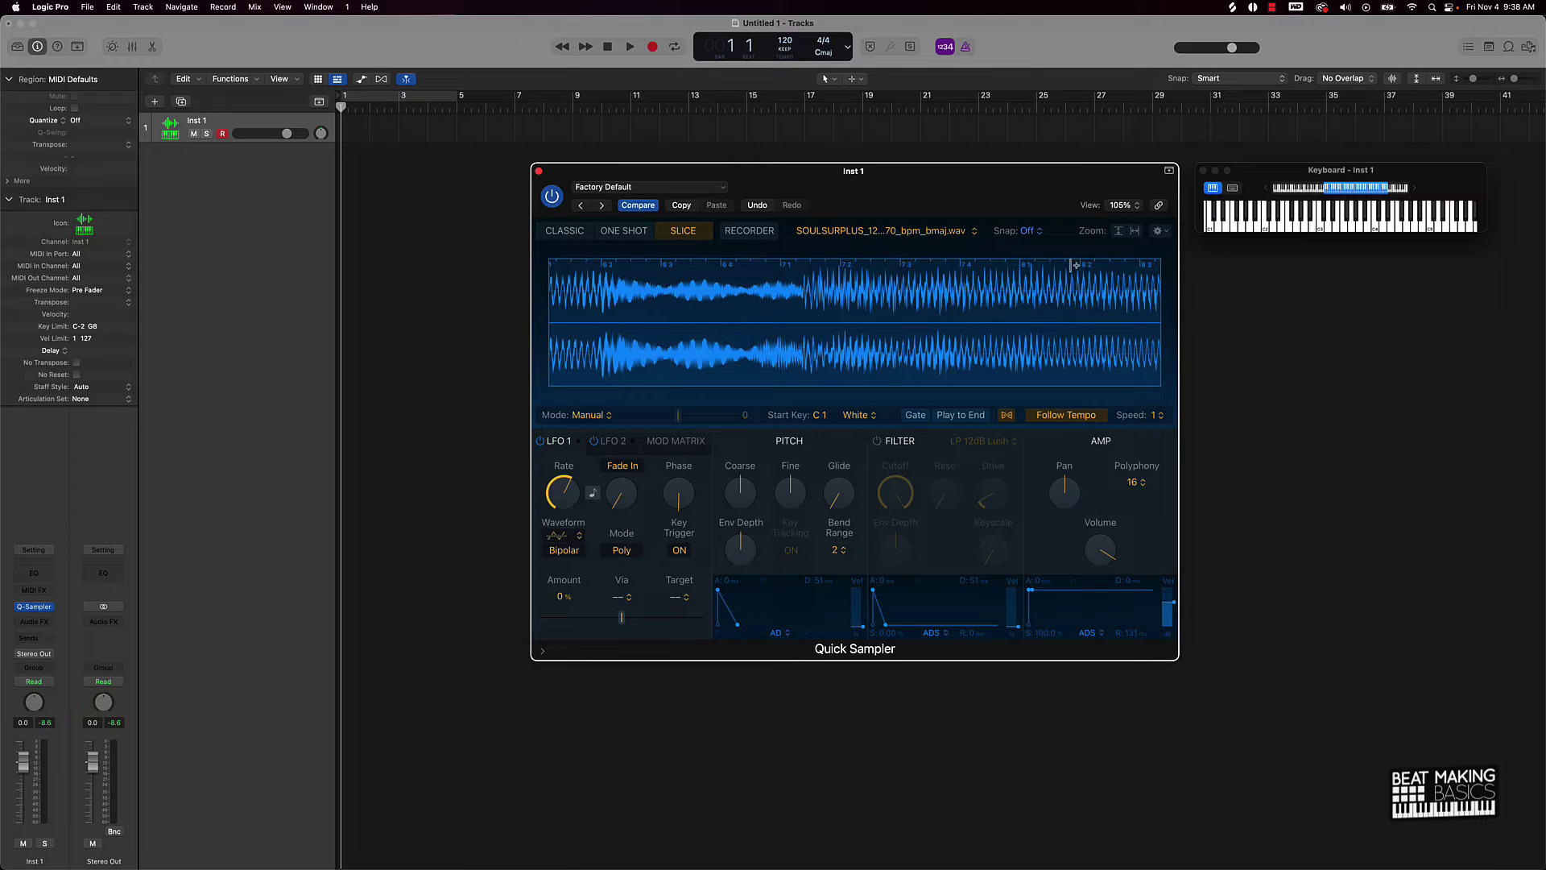
scroll(815, 341, down, 5)
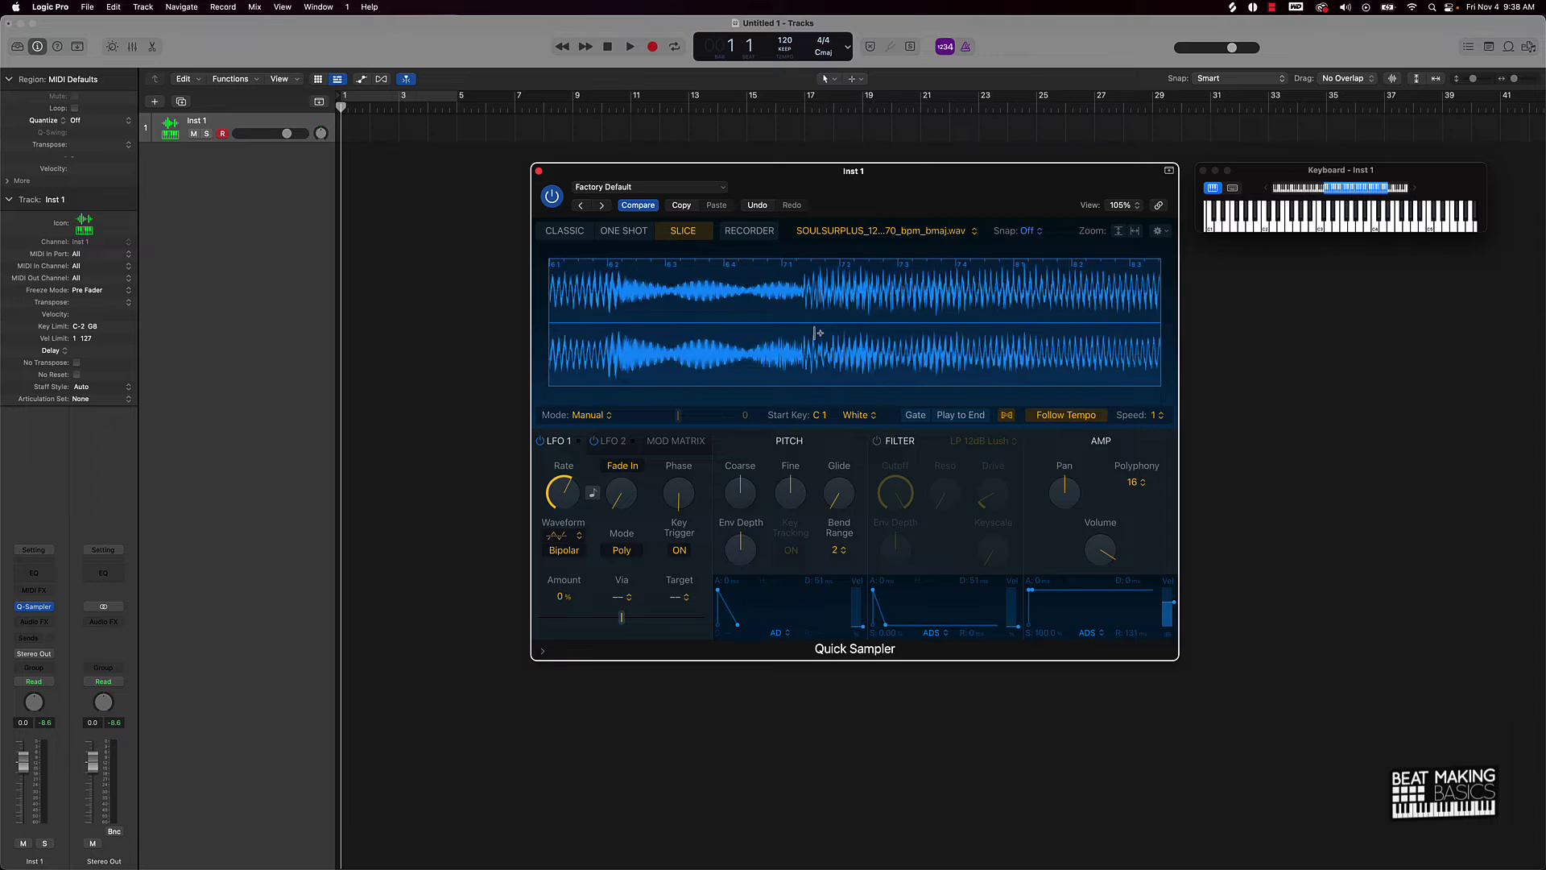
scroll(821, 327, down, 5)
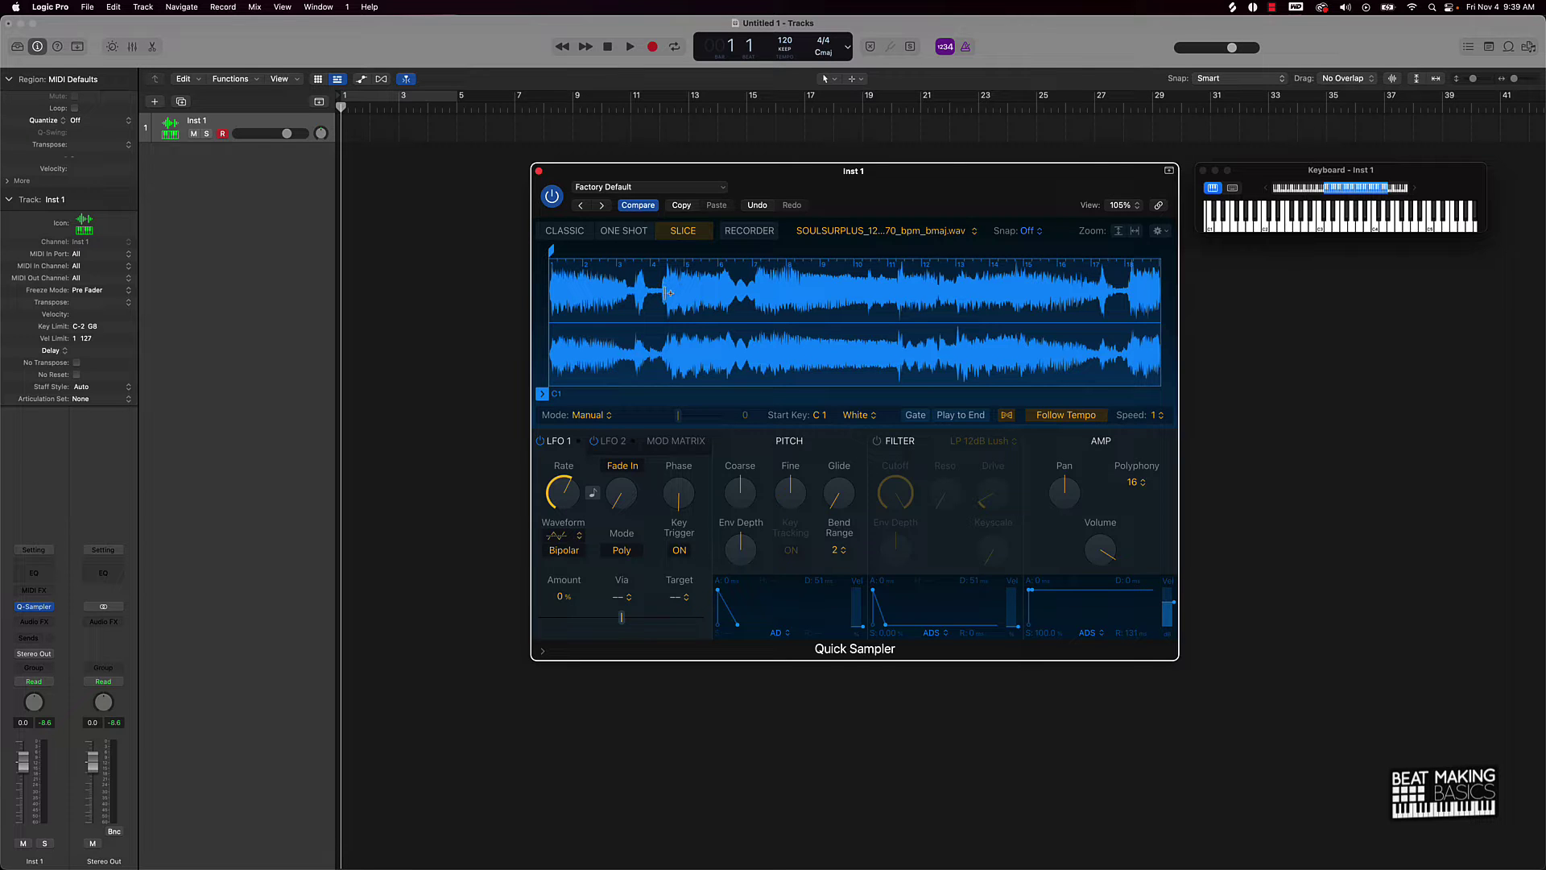
scroll(670, 289, up, 10)
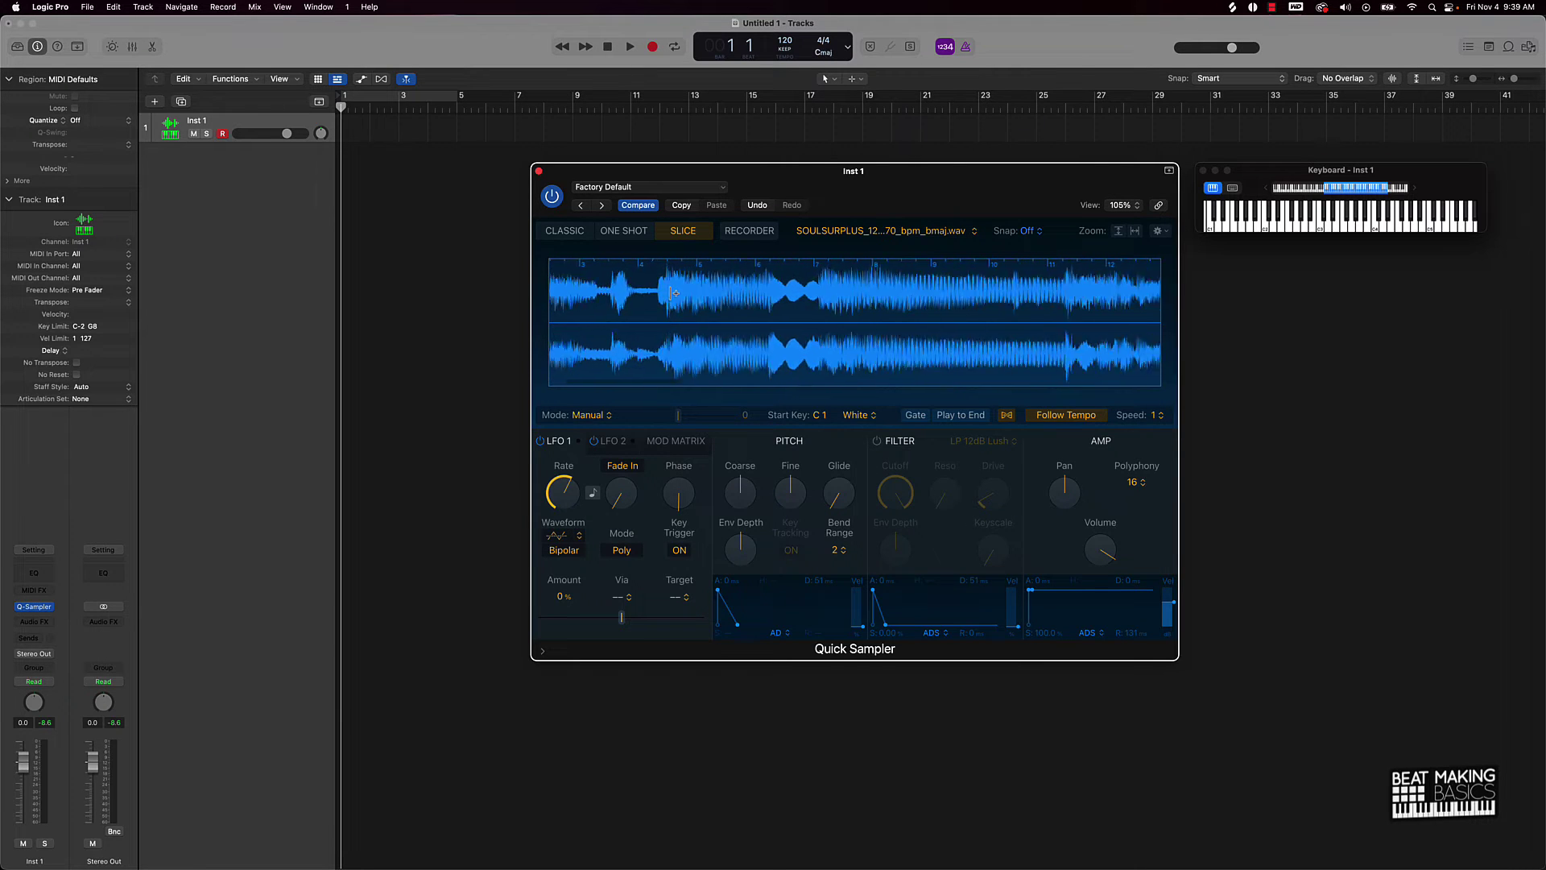
scroll(674, 293, up, 8)
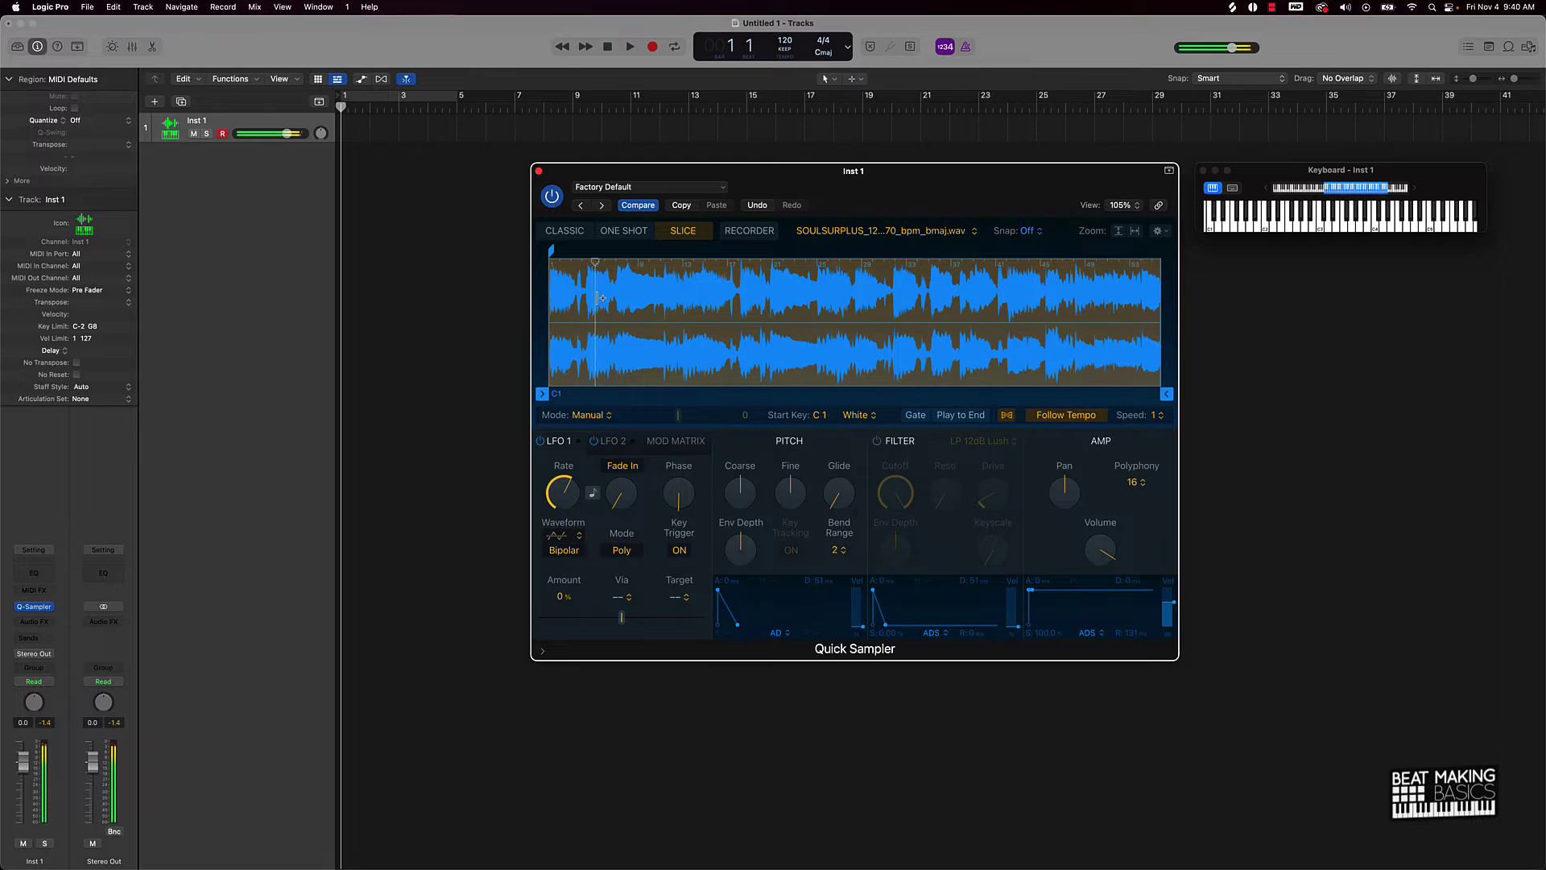
Step: Run project playback to find the first chop point in the sample, and return the playhead to the start
key(space)
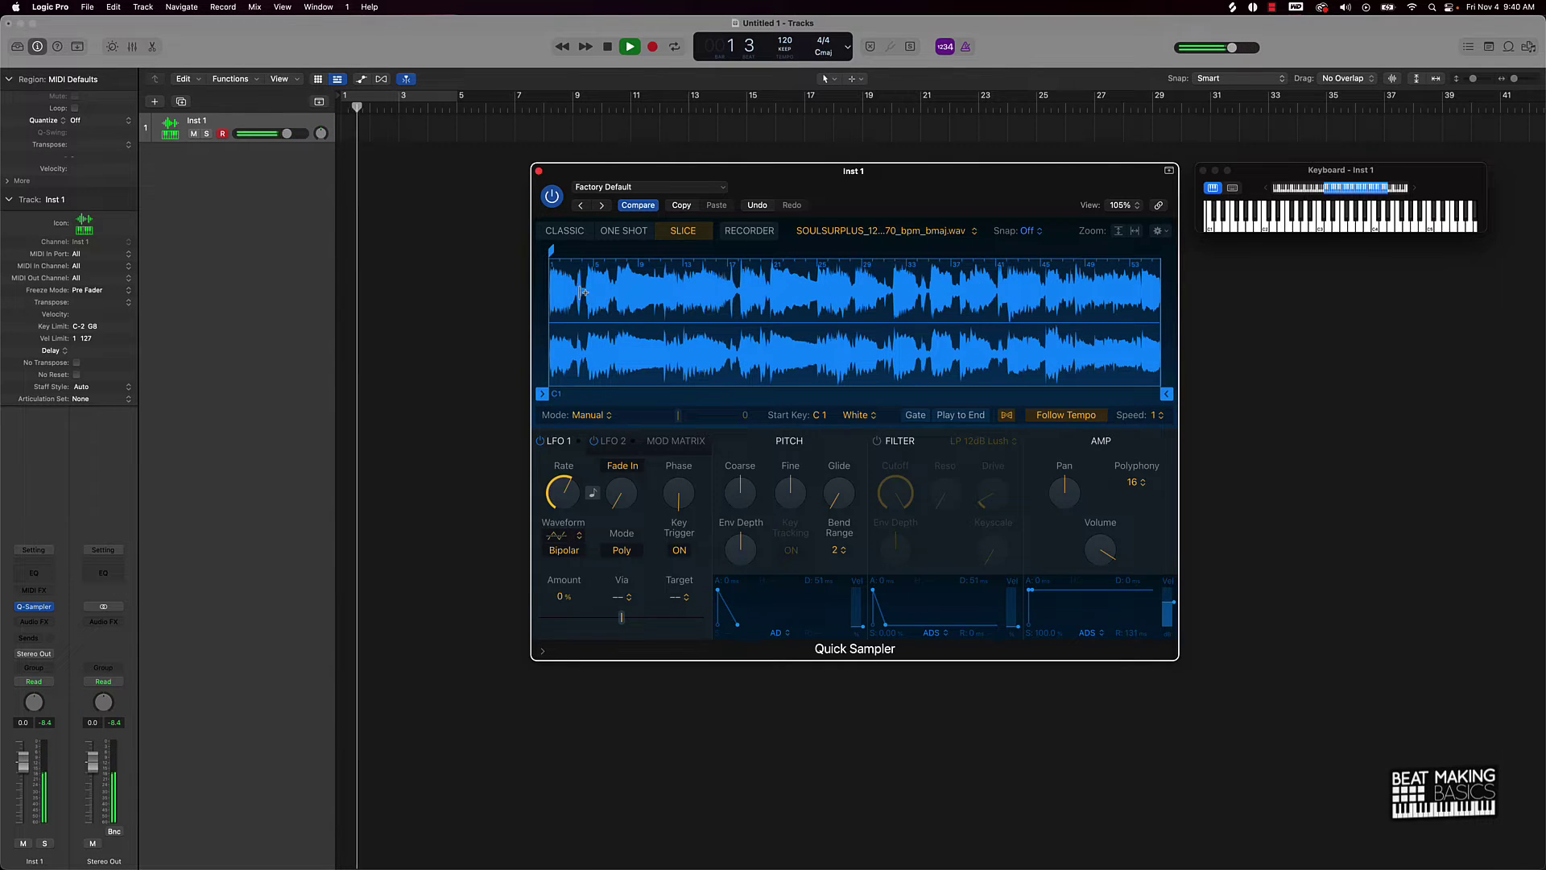
key(space)
key(Return)
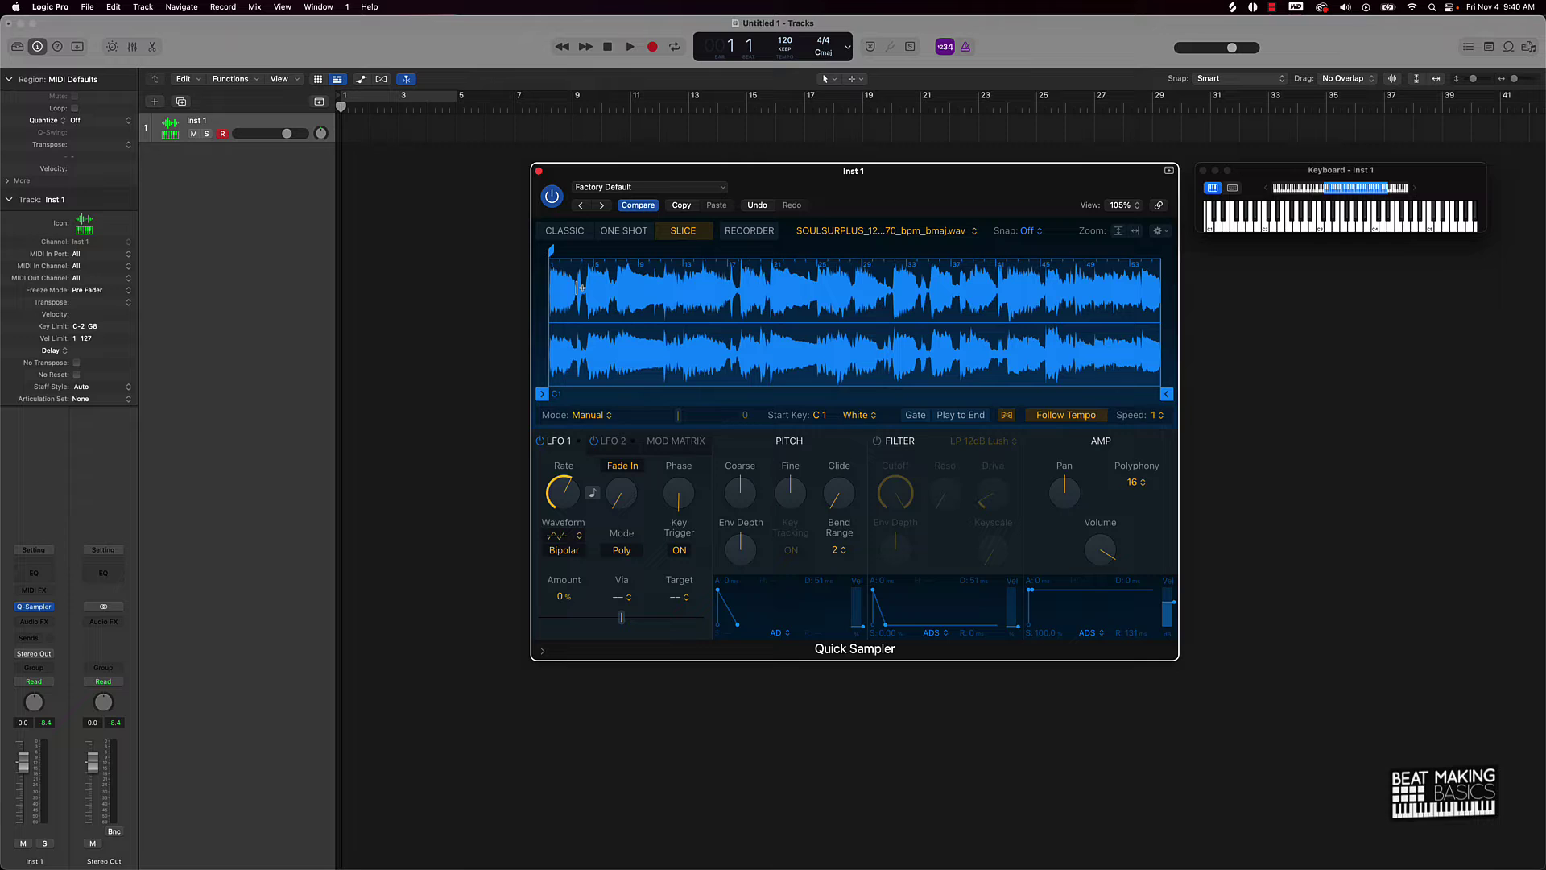
Step: Add a slice marker for D1 at the first transient after the sample's opening section and fine-tune its position to 55795
click(576, 289)
scroll(592, 295, up, 5)
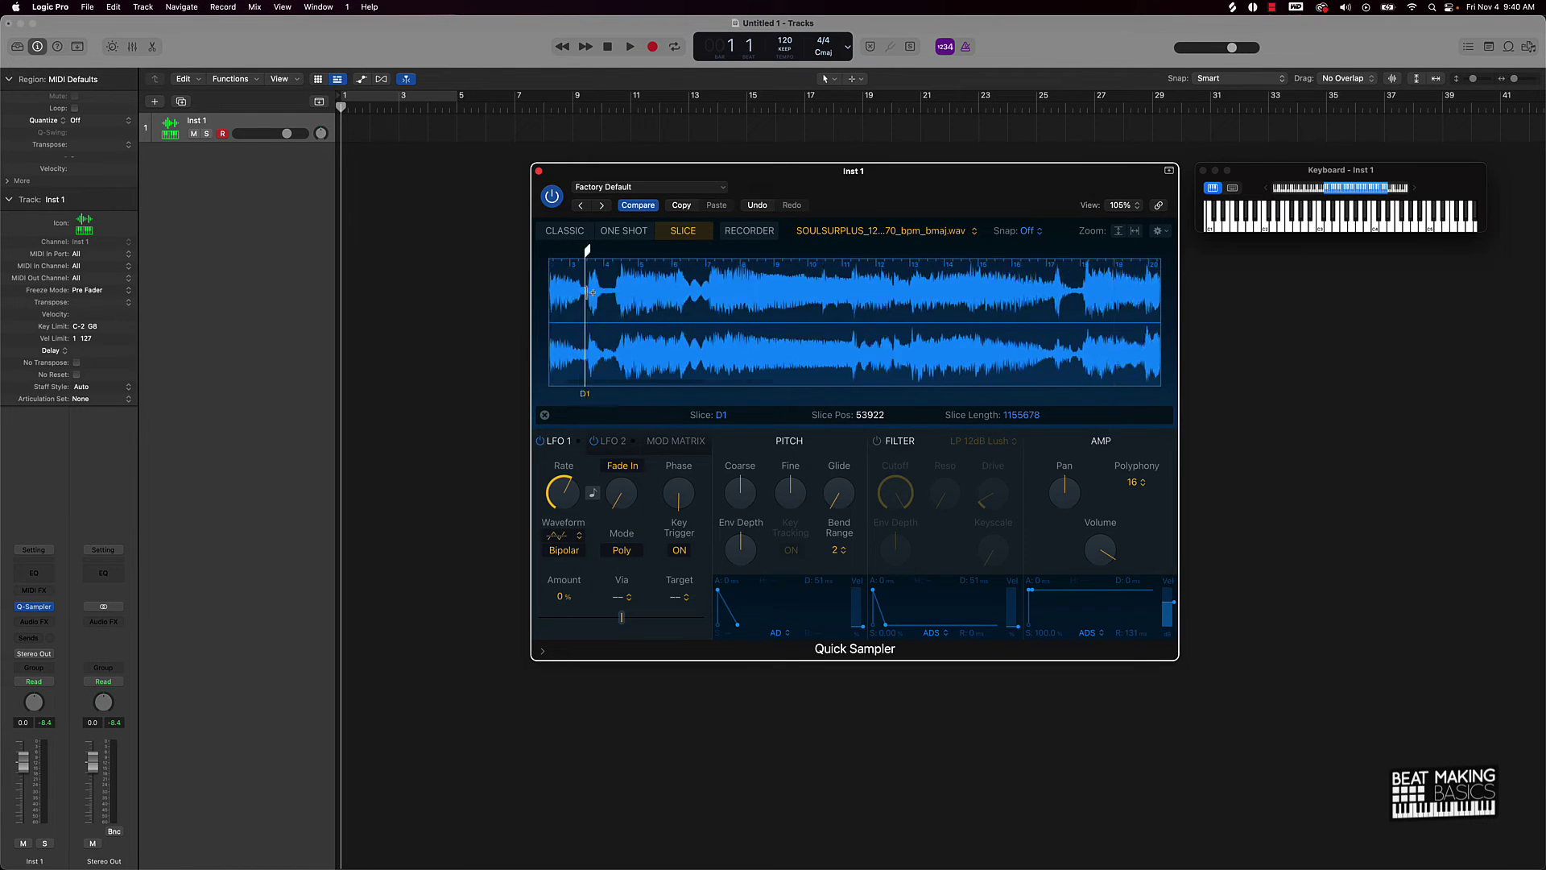
scroll(591, 291, left, 3)
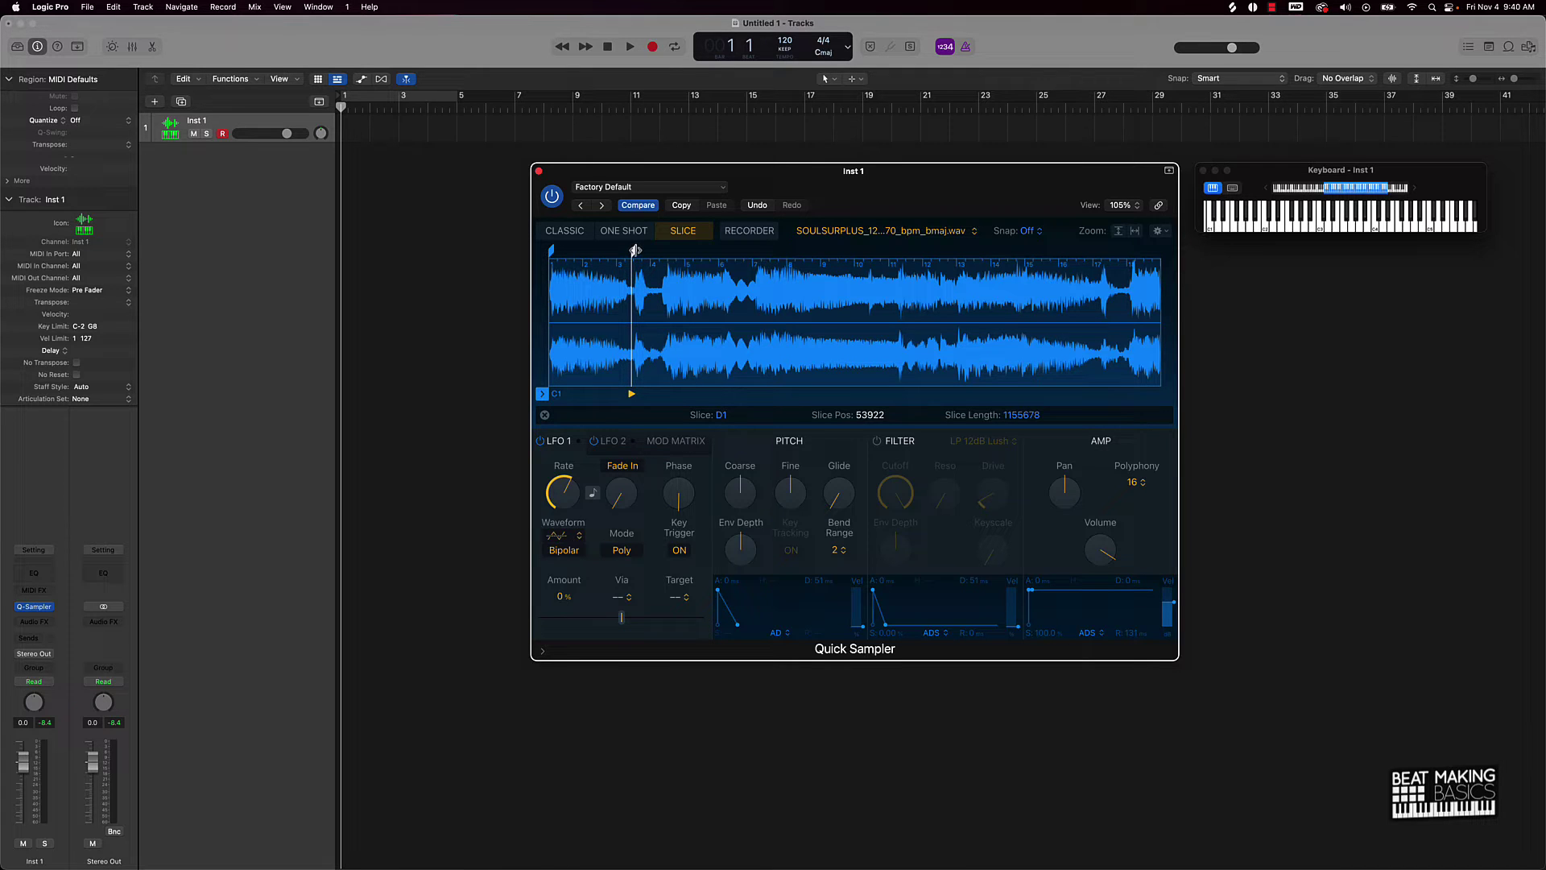
mouse_move(634, 250)
mouse_down()
mouse_move(675, 264)
mouse_move(639, 271)
mouse_up()
scroll(643, 292, up, 5)
scroll(643, 292, up, 4)
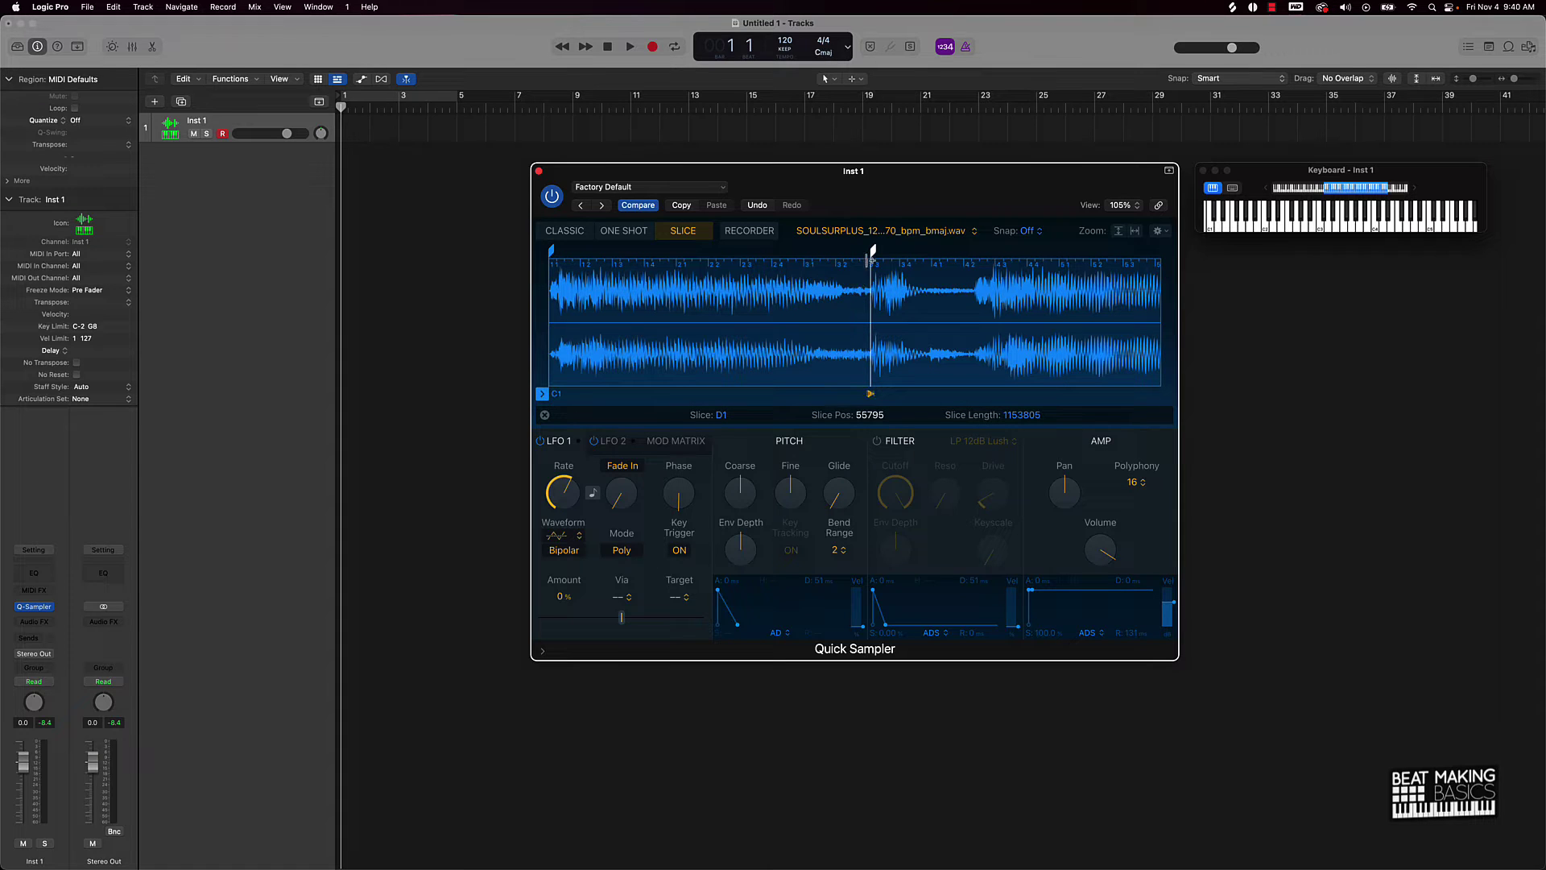
click(842, 319)
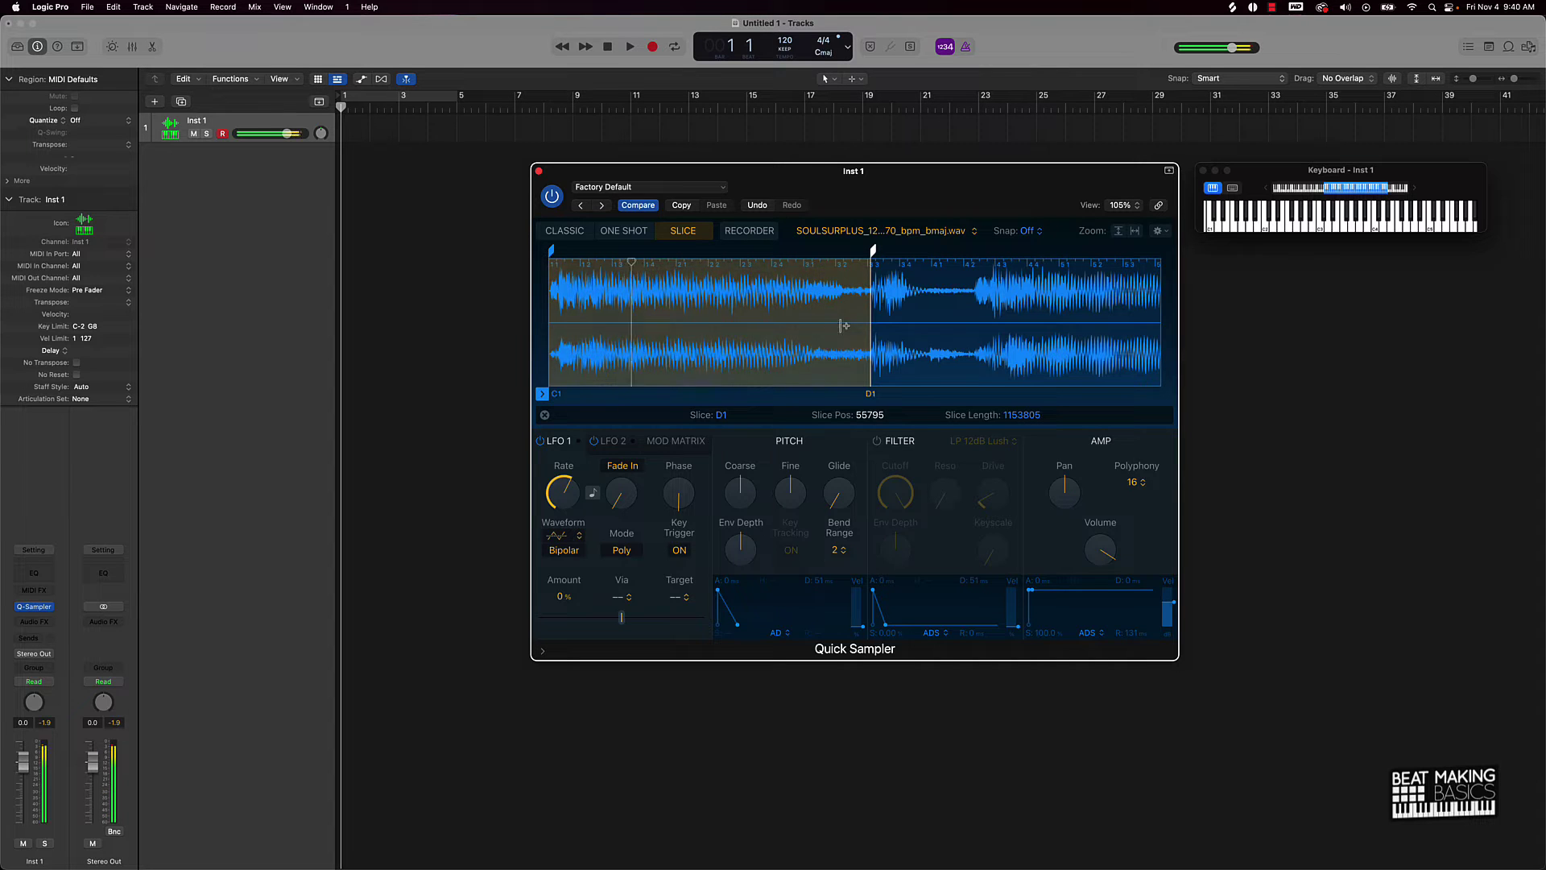
click(865, 349)
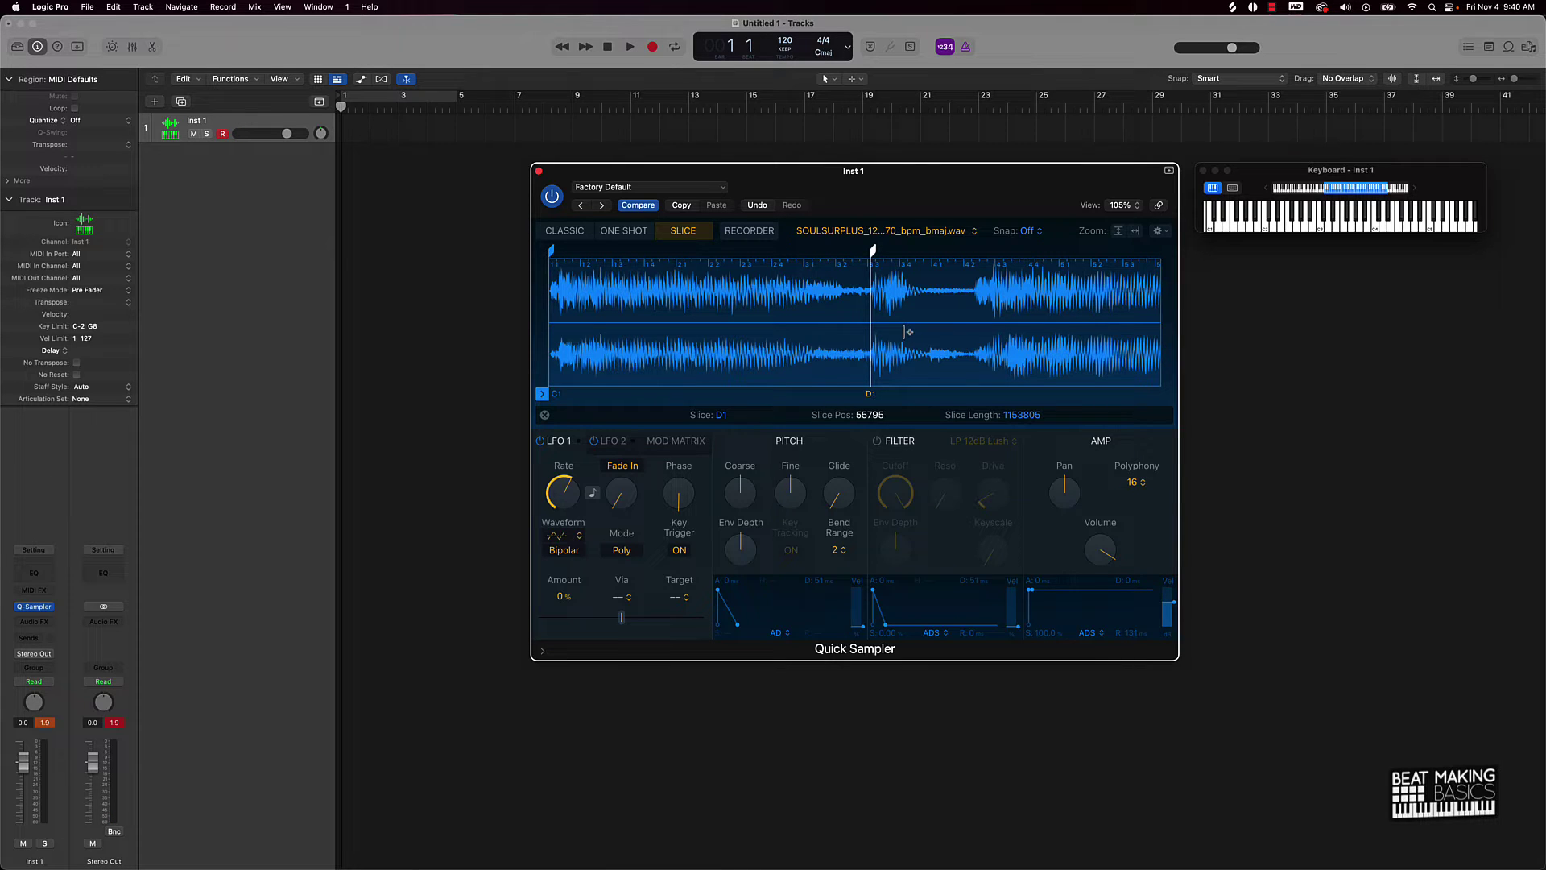
Step: Play the project and add a slice marker for E1 at position 122011, after the D1 marker
scroll(907, 331, right, 5)
scroll(907, 331, left, 1)
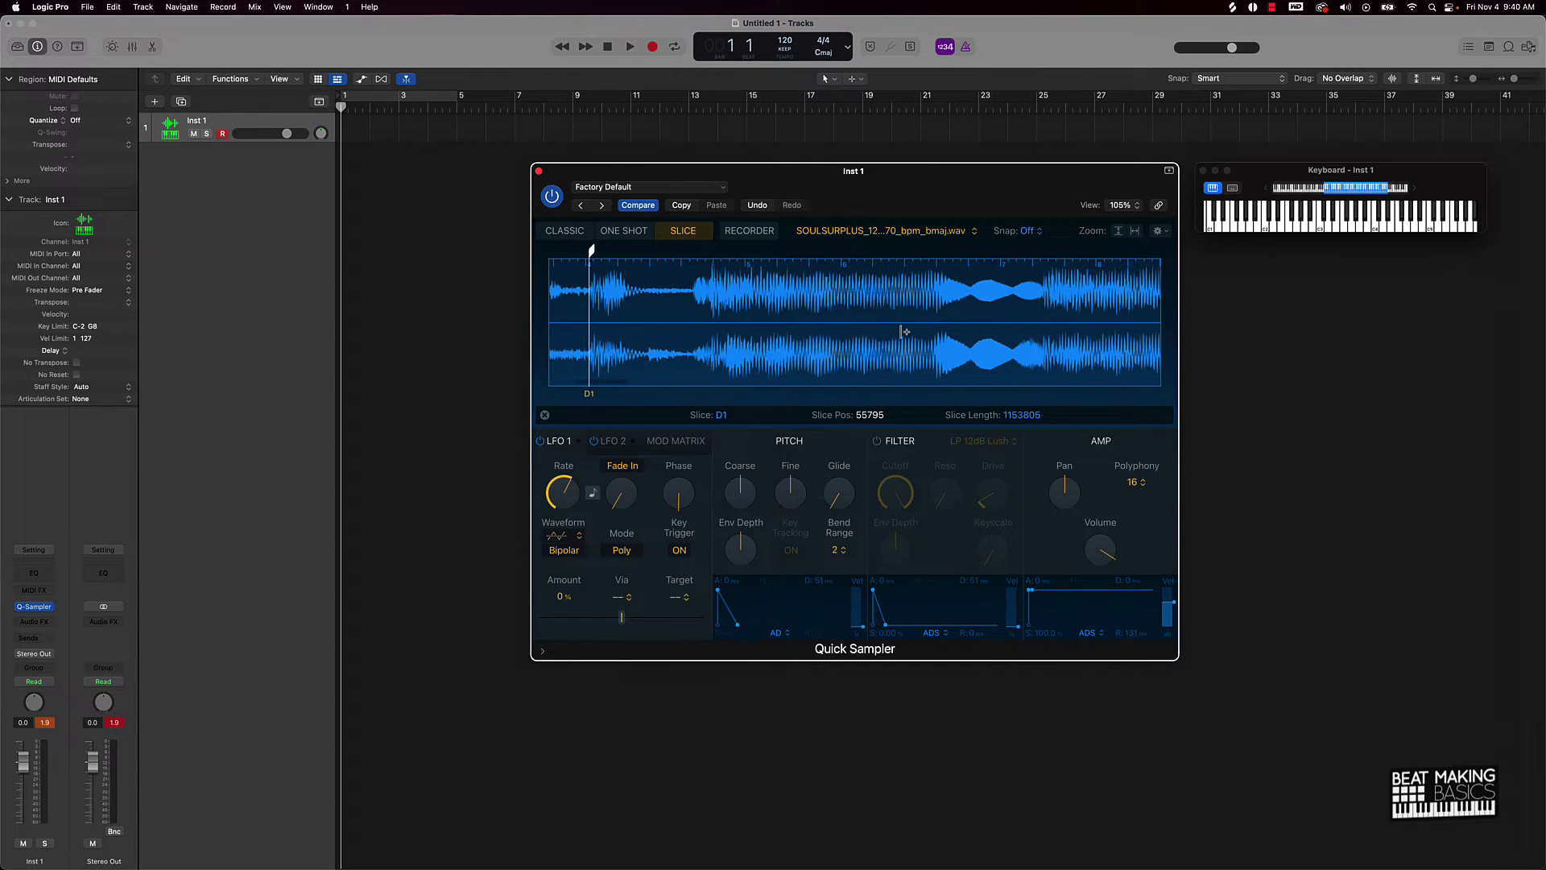
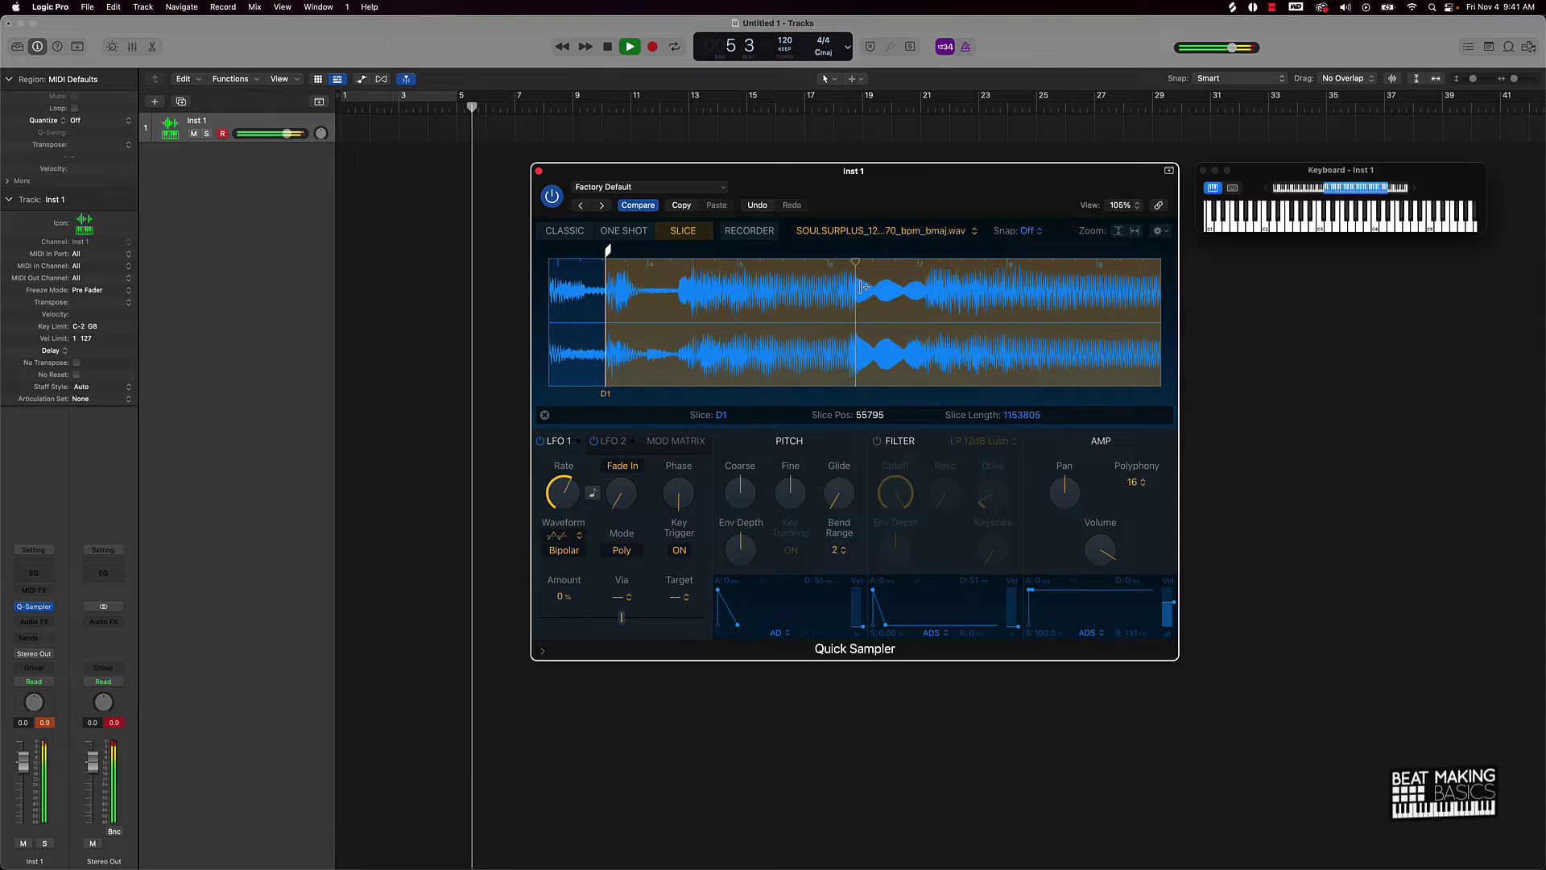
key(space)
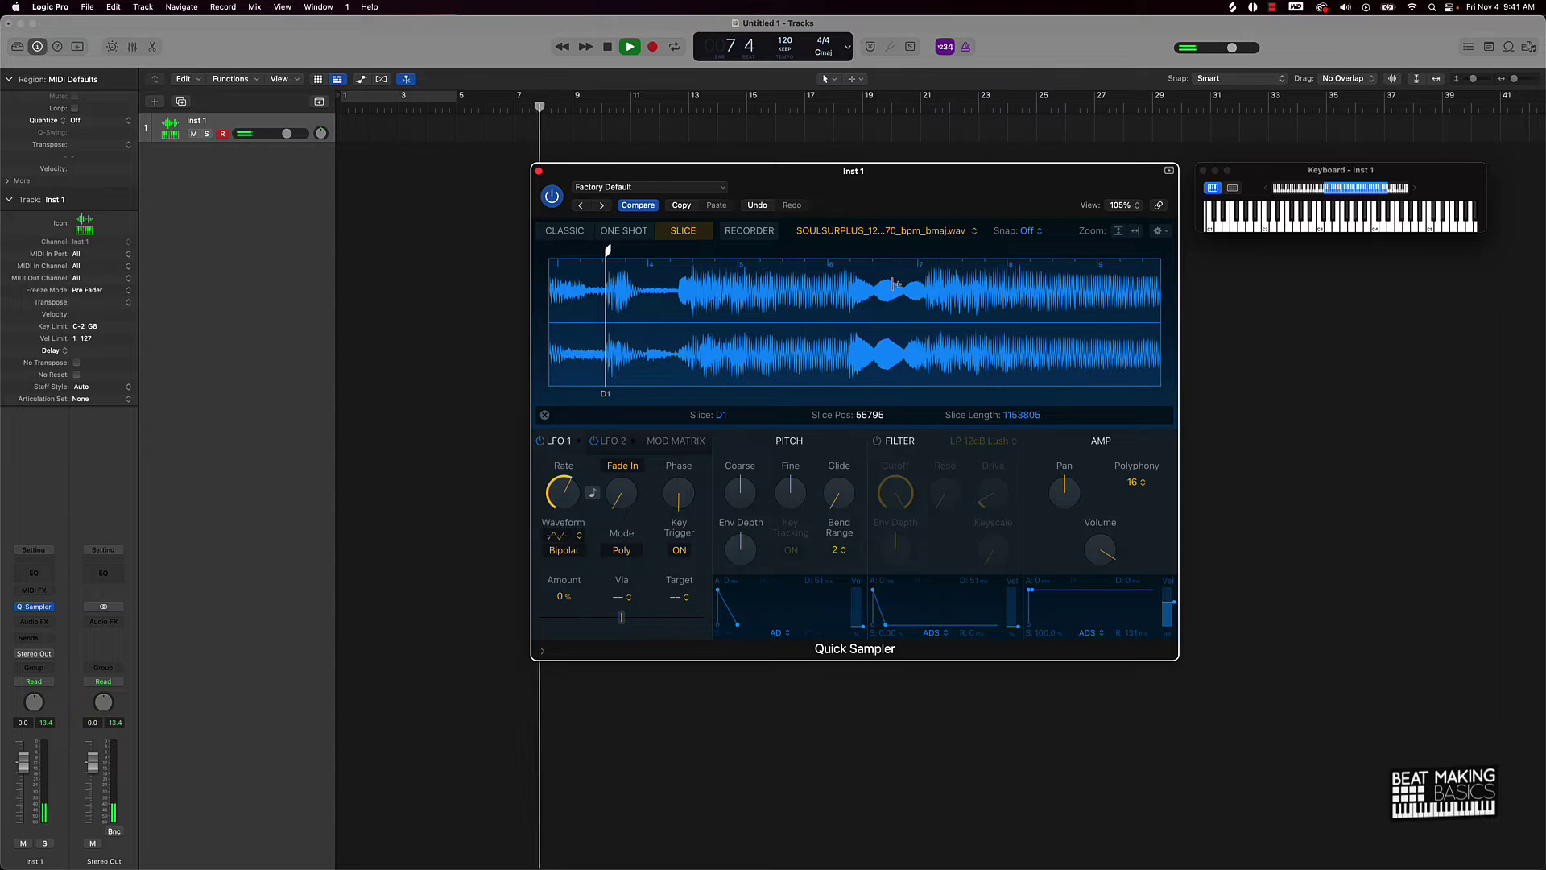
click(877, 285)
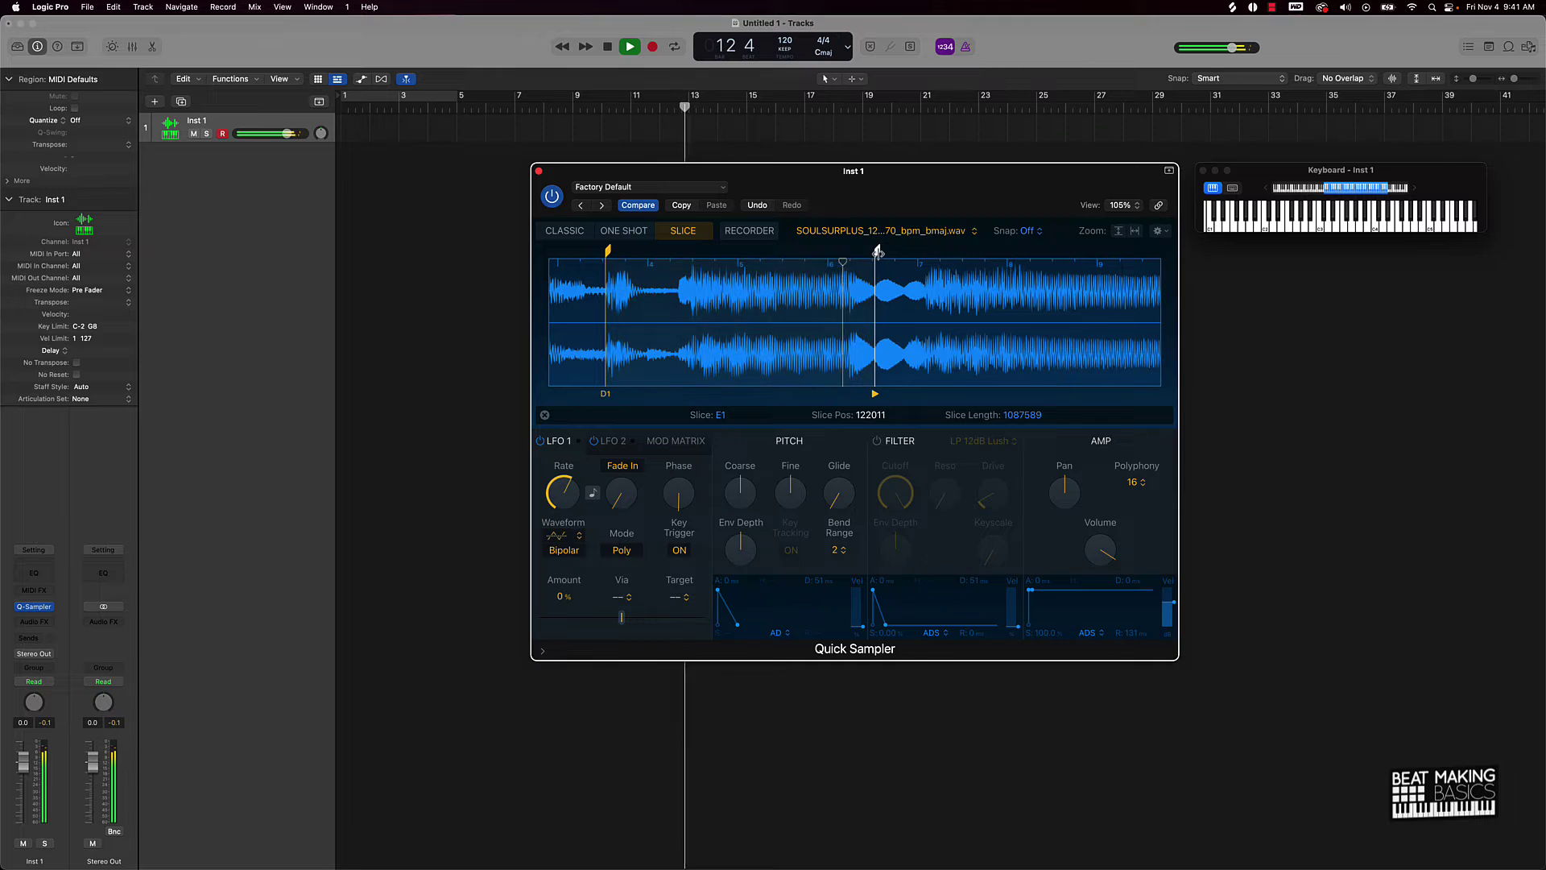
Step: Move the E1 slice marker back to the transient at position 116079 and audition the E1 slice
drag(878, 252, 851, 262)
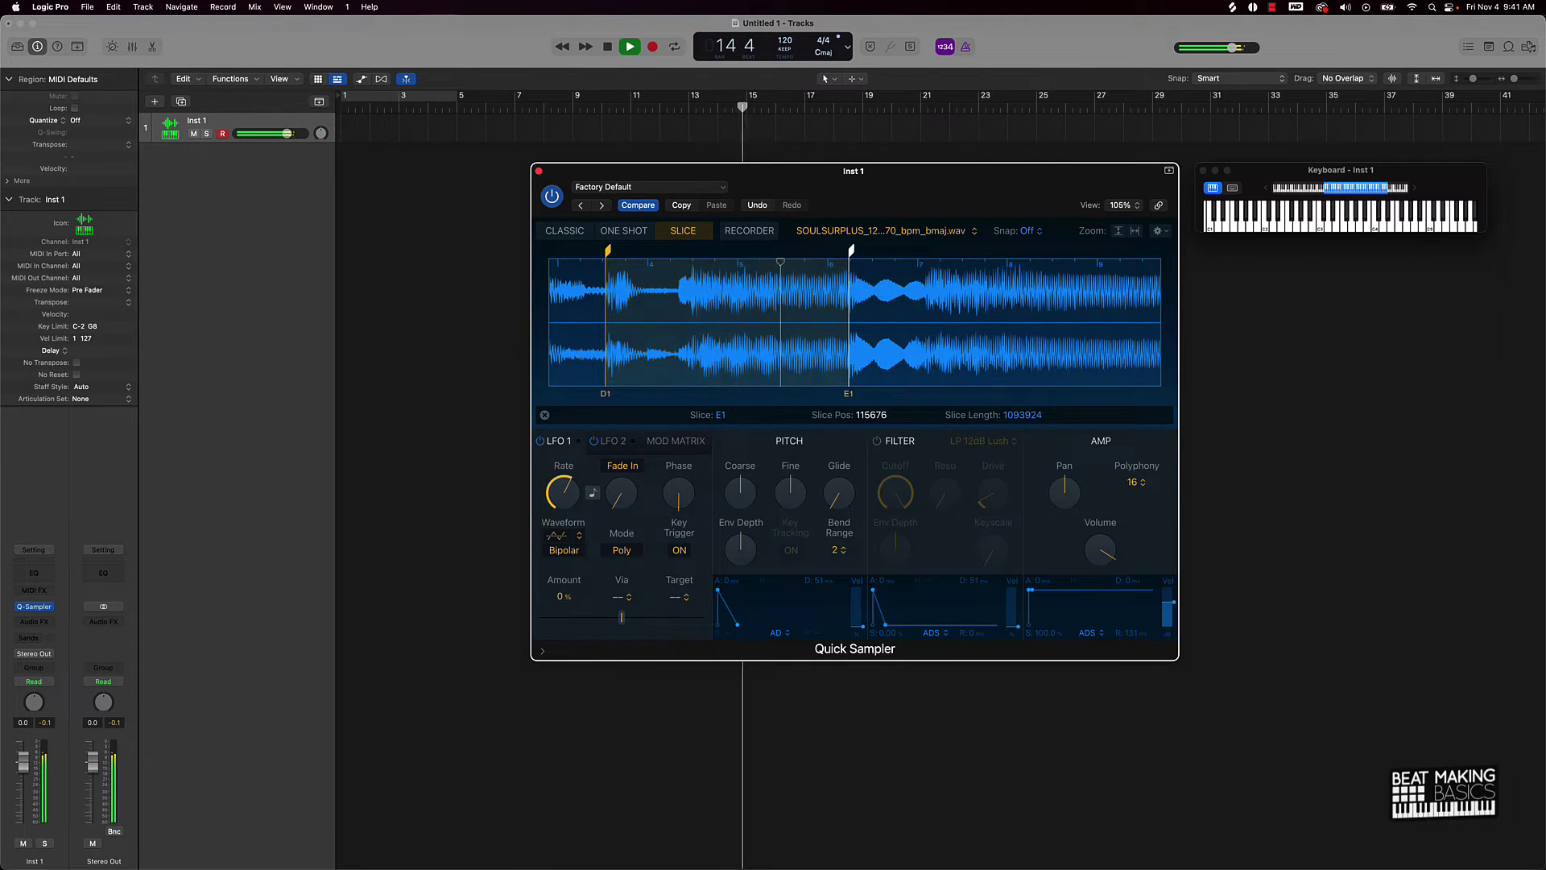
drag(852, 252, 855, 251)
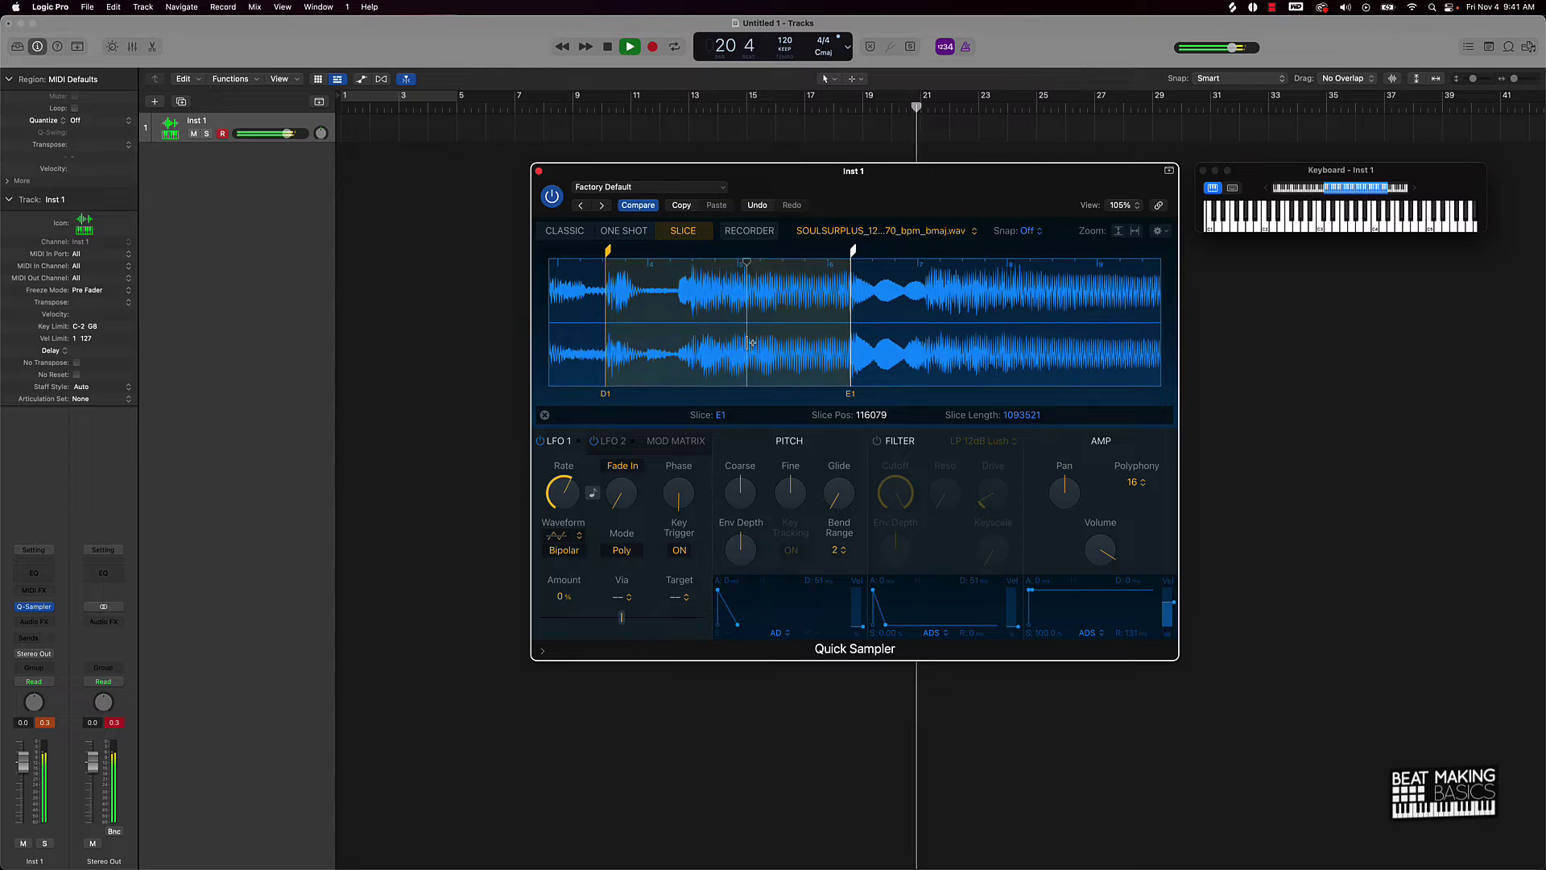
click(863, 346)
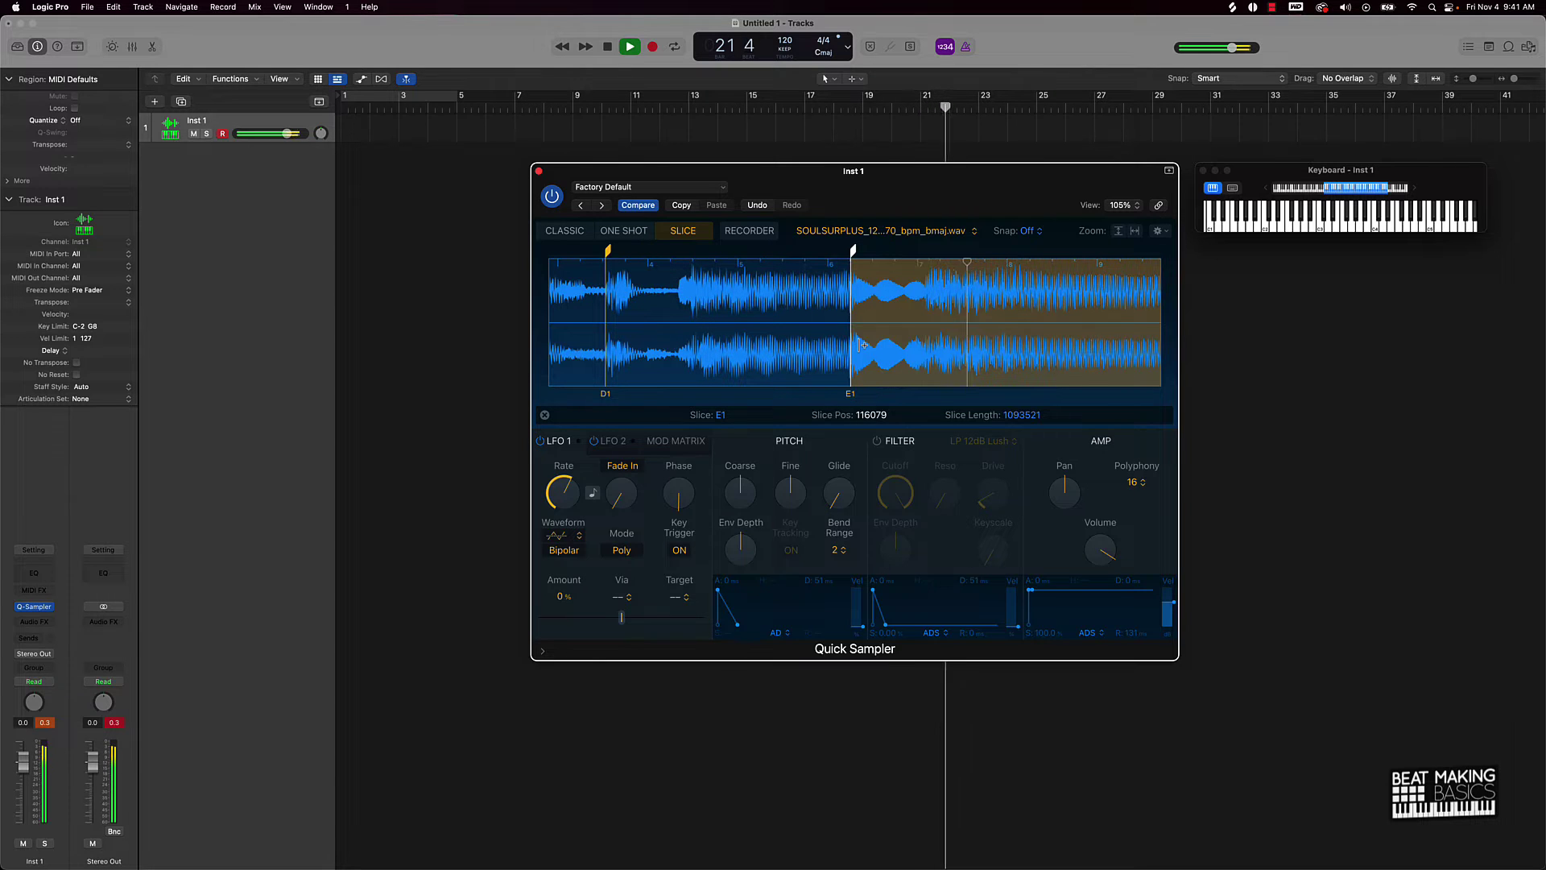
Step: Review the waveform beyond the E1 marker during playback for the next chop point, and return the playhead to the start
scroll(863, 345, right, 5)
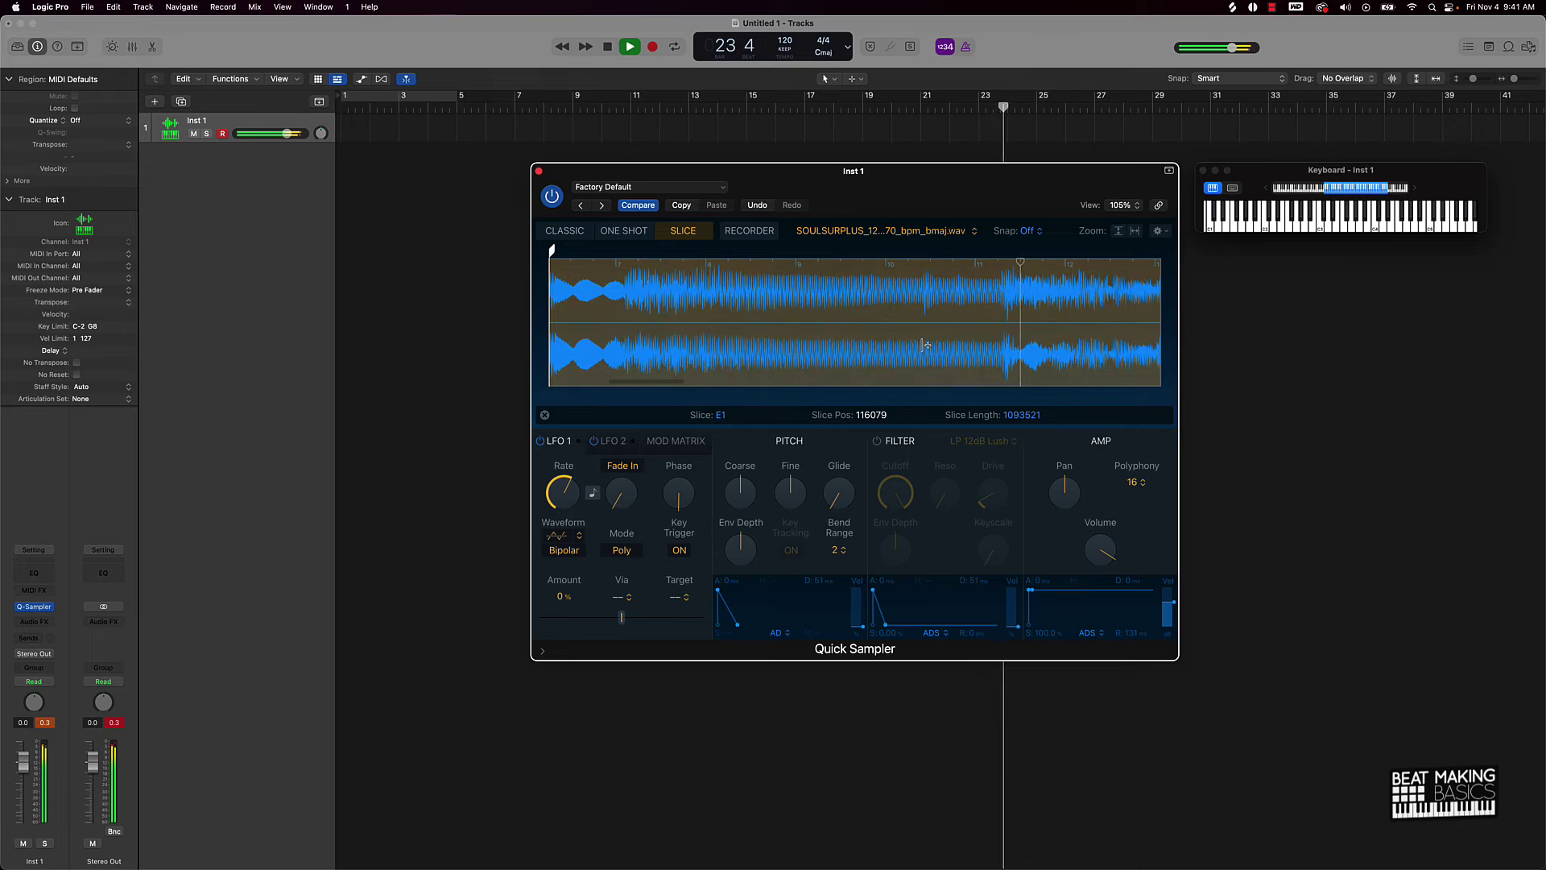
key(space)
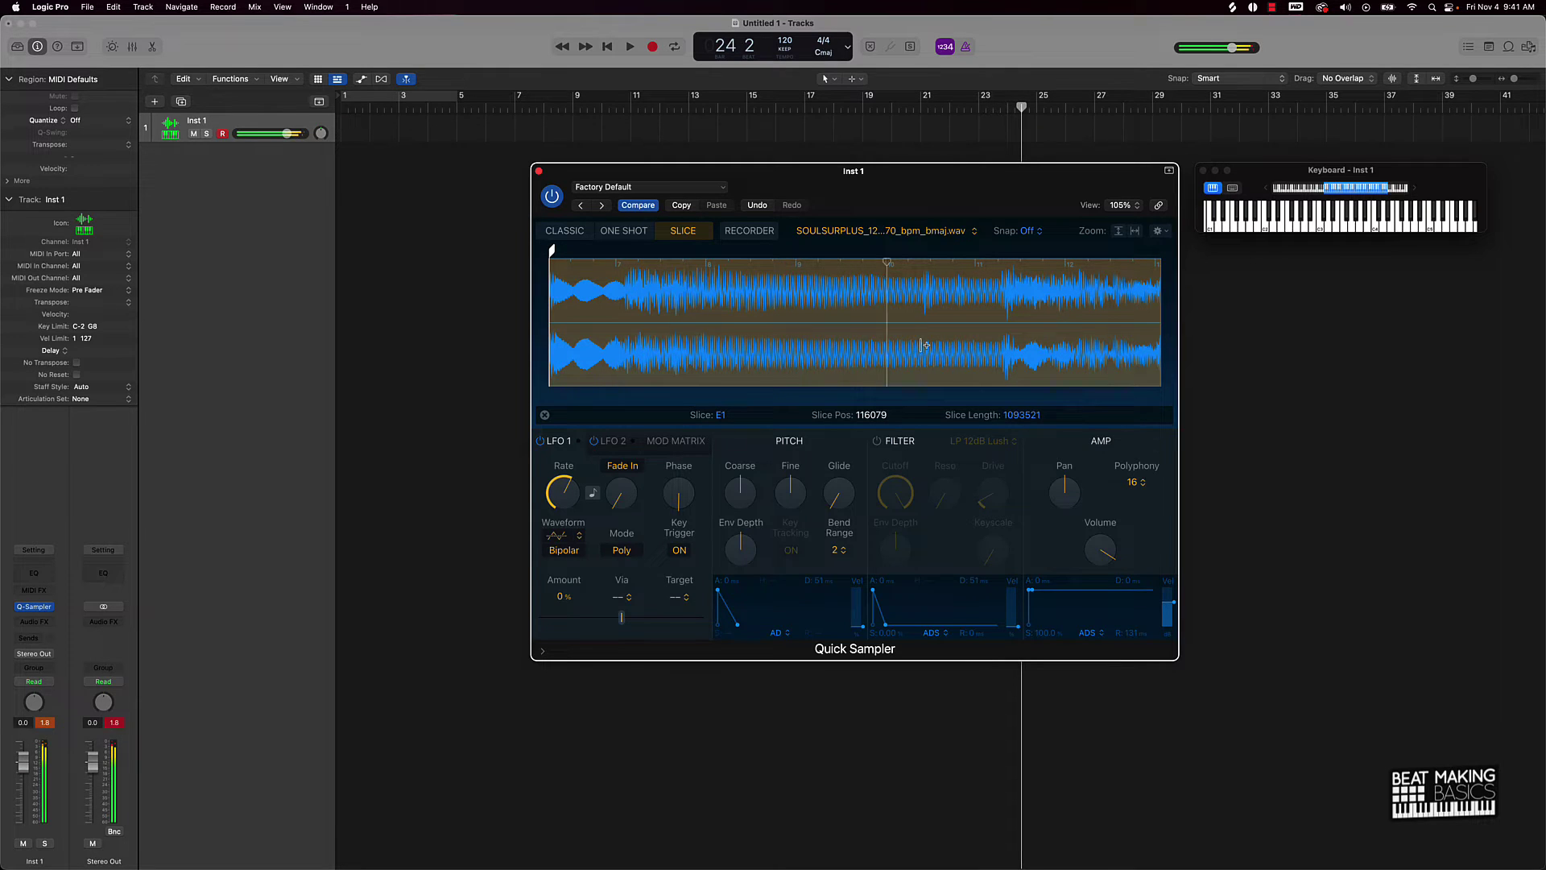
key(space)
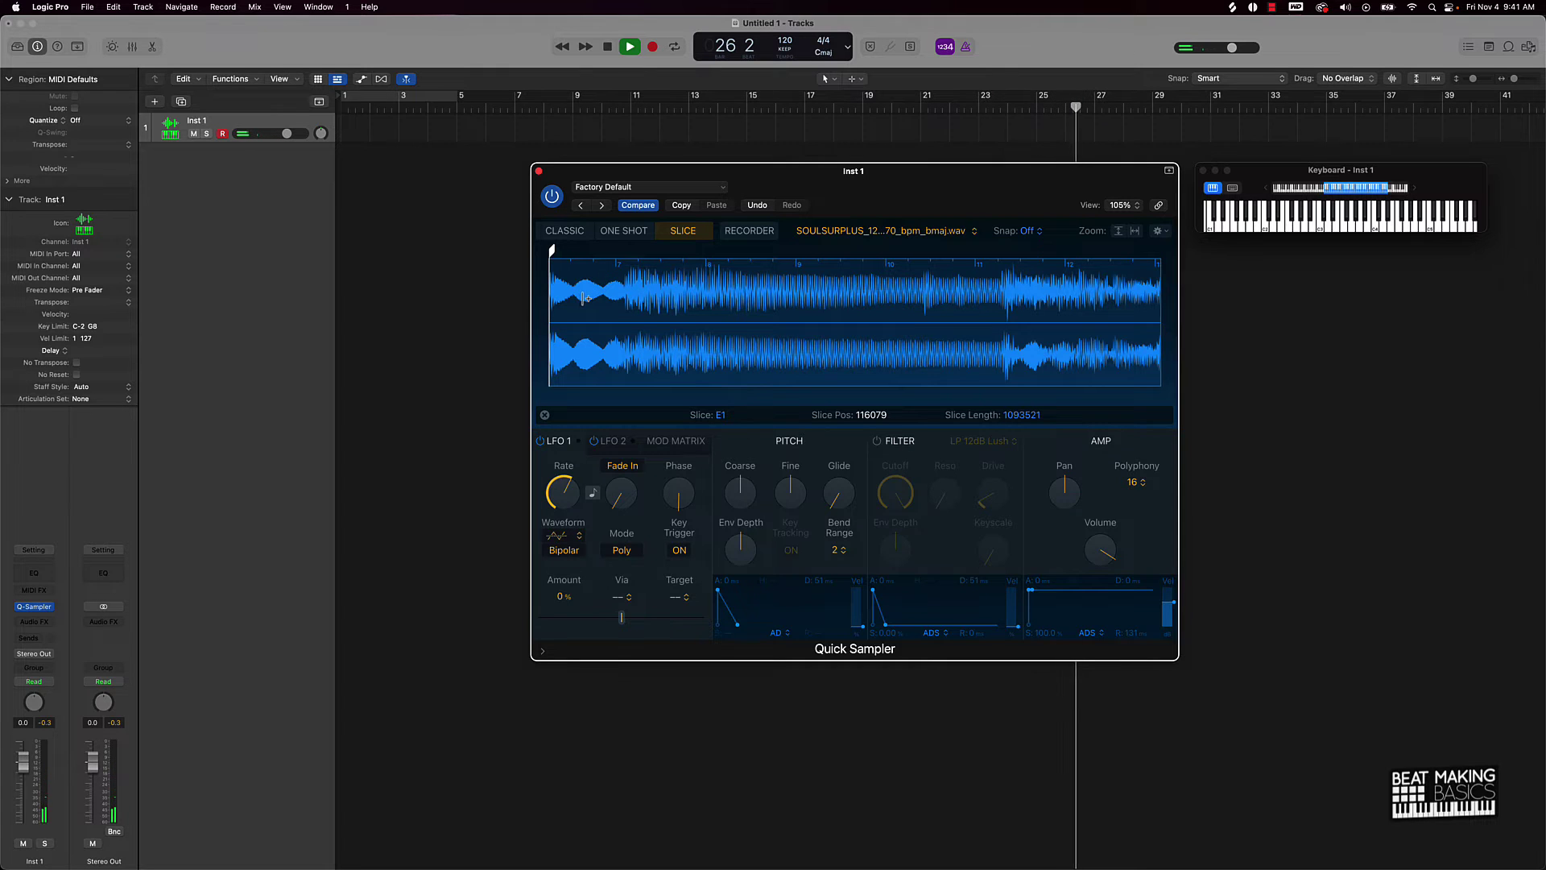
scroll(588, 296, down, 2)
scroll(596, 292, left, 5)
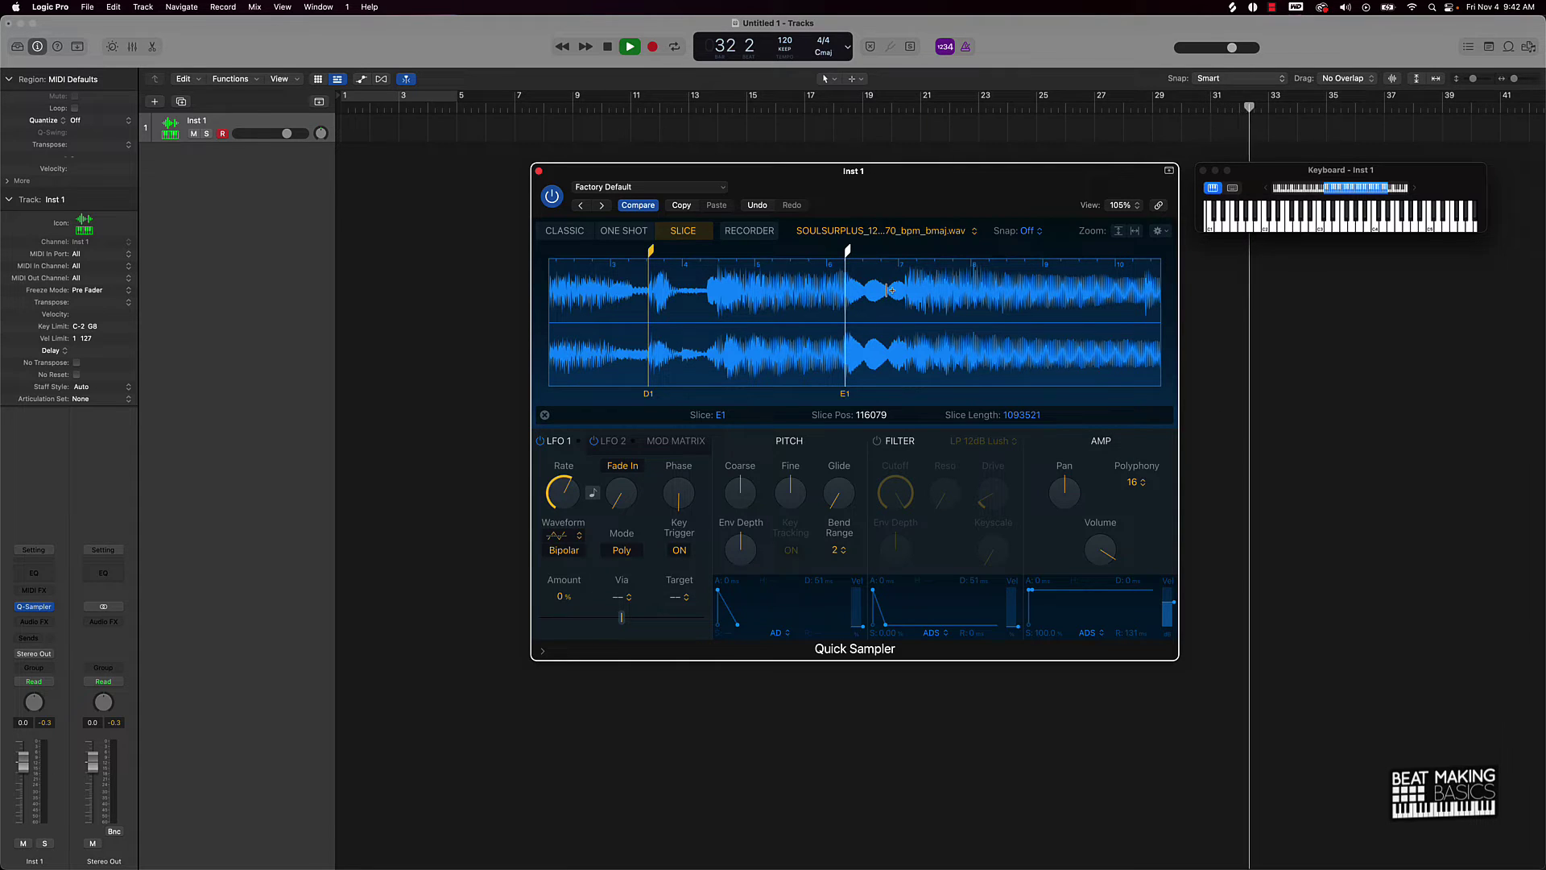
key(space)
key(Return)
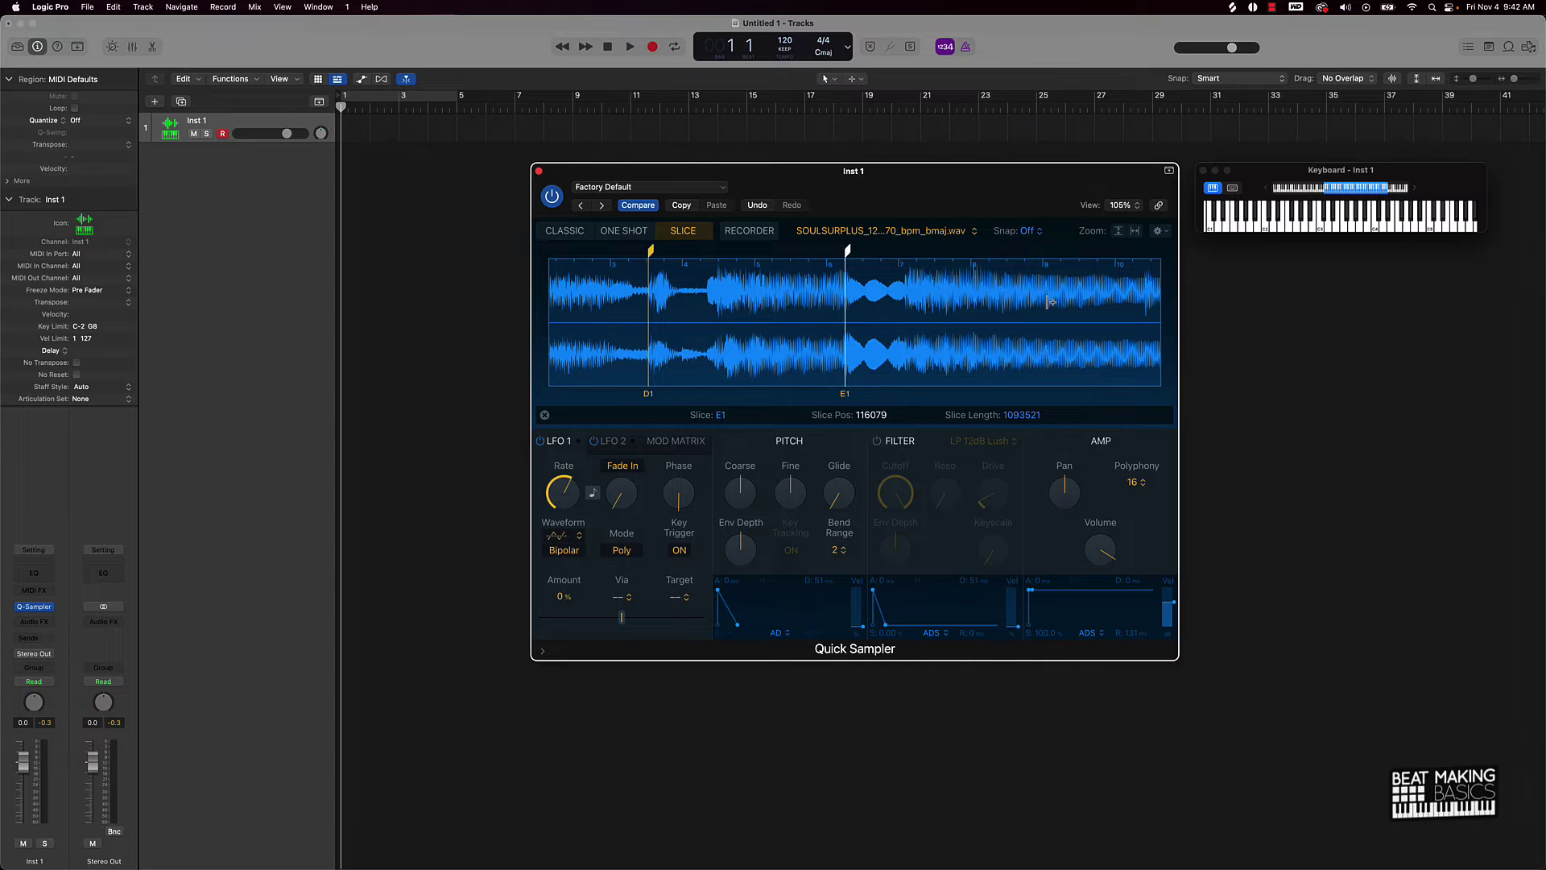
Step: Add a slice marker for F1 at position 207512, after the E1 marker, and audition the resulting slices
scroll(1051, 302, right, 5)
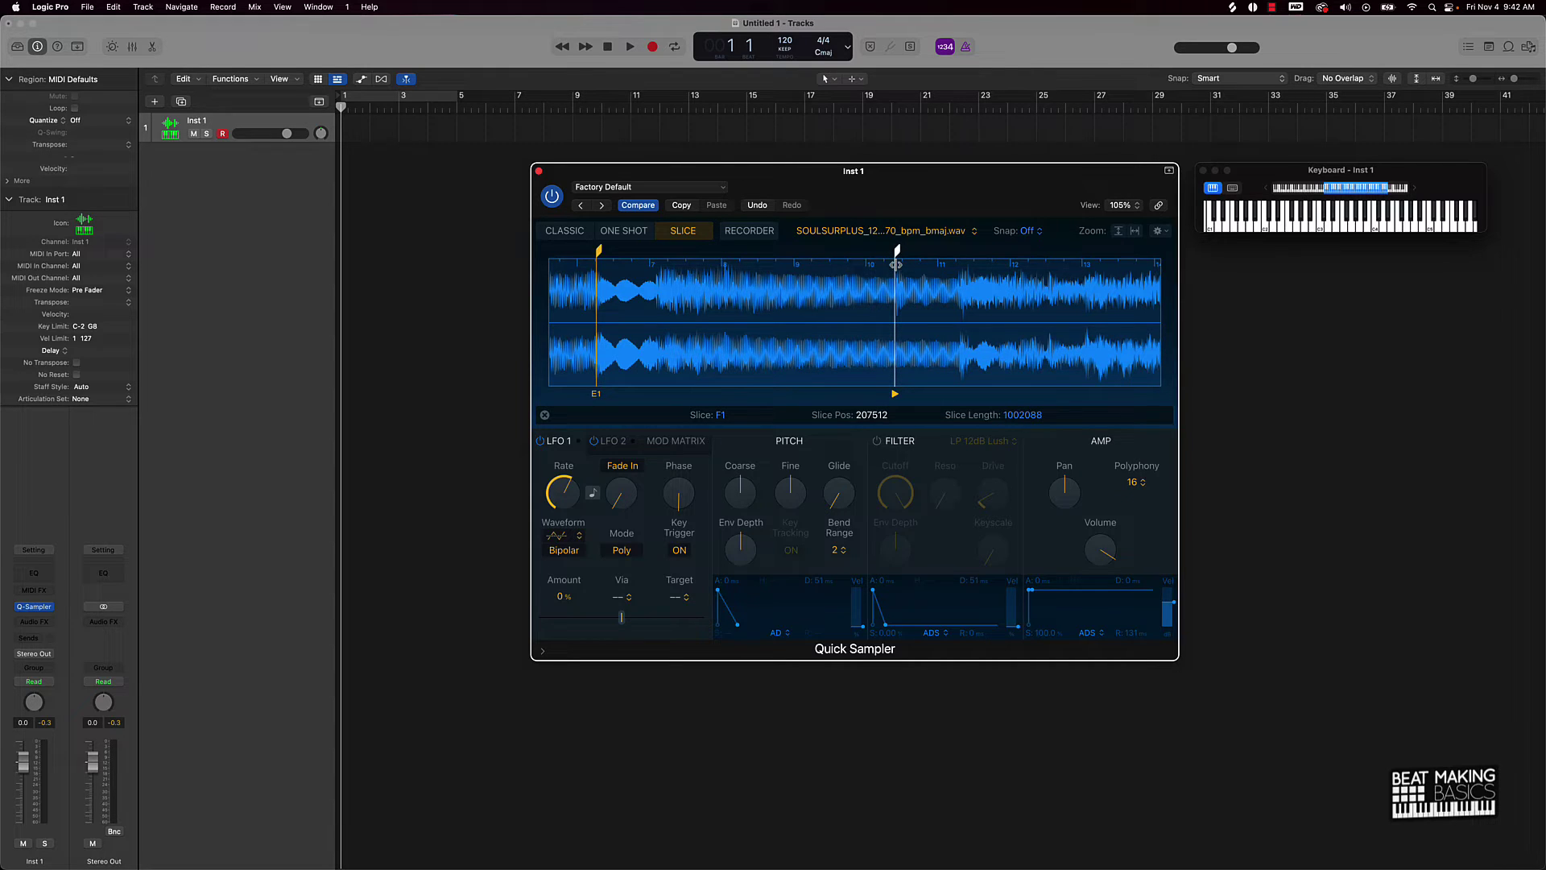
click(667, 383)
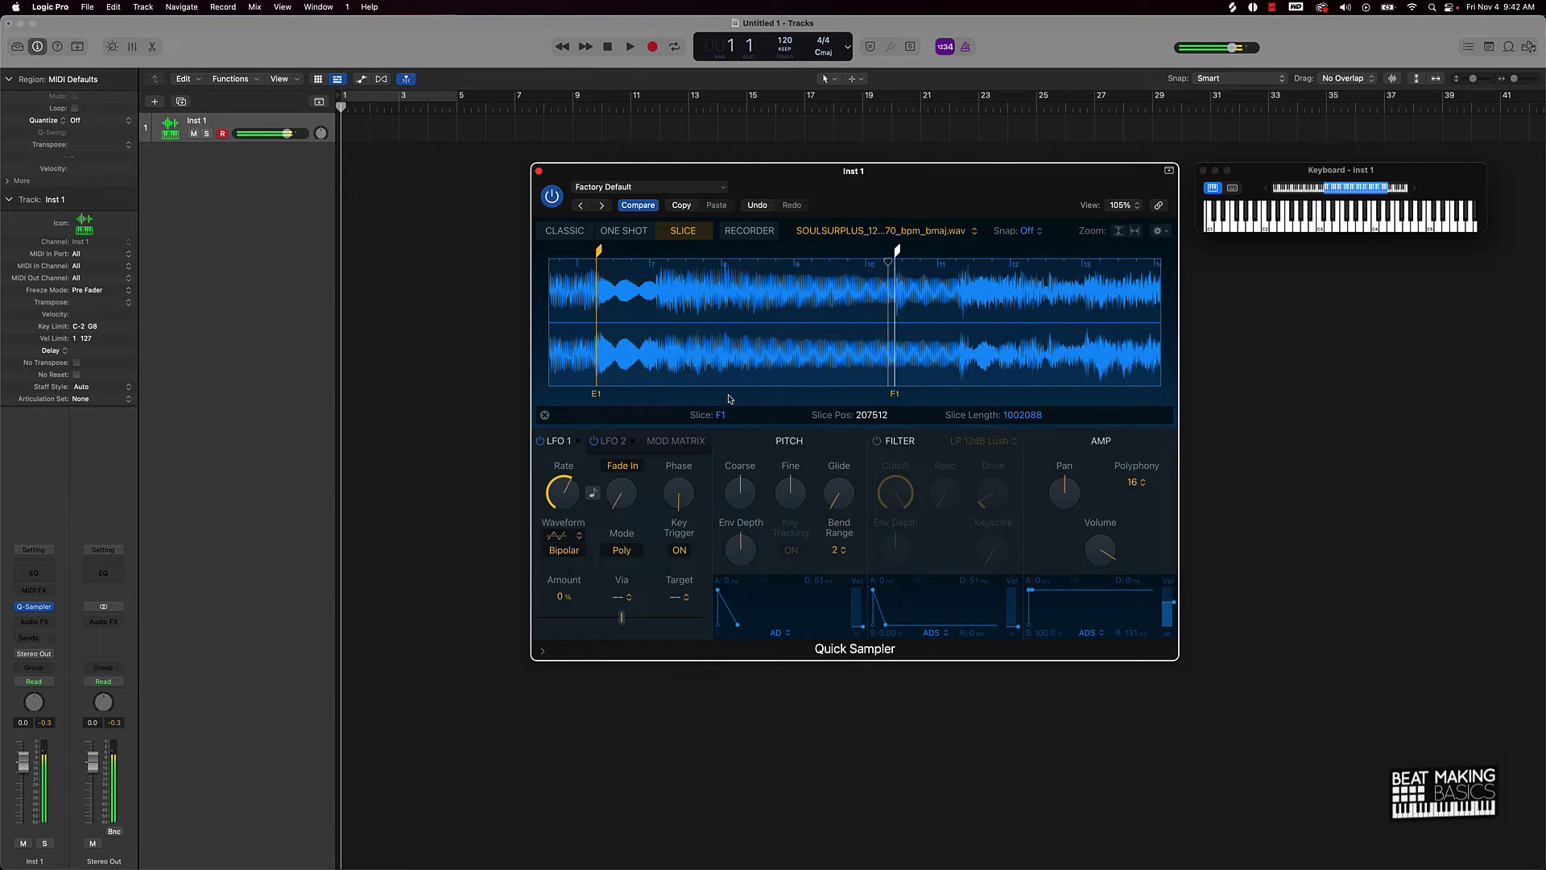
scroll(919, 325, right, 5)
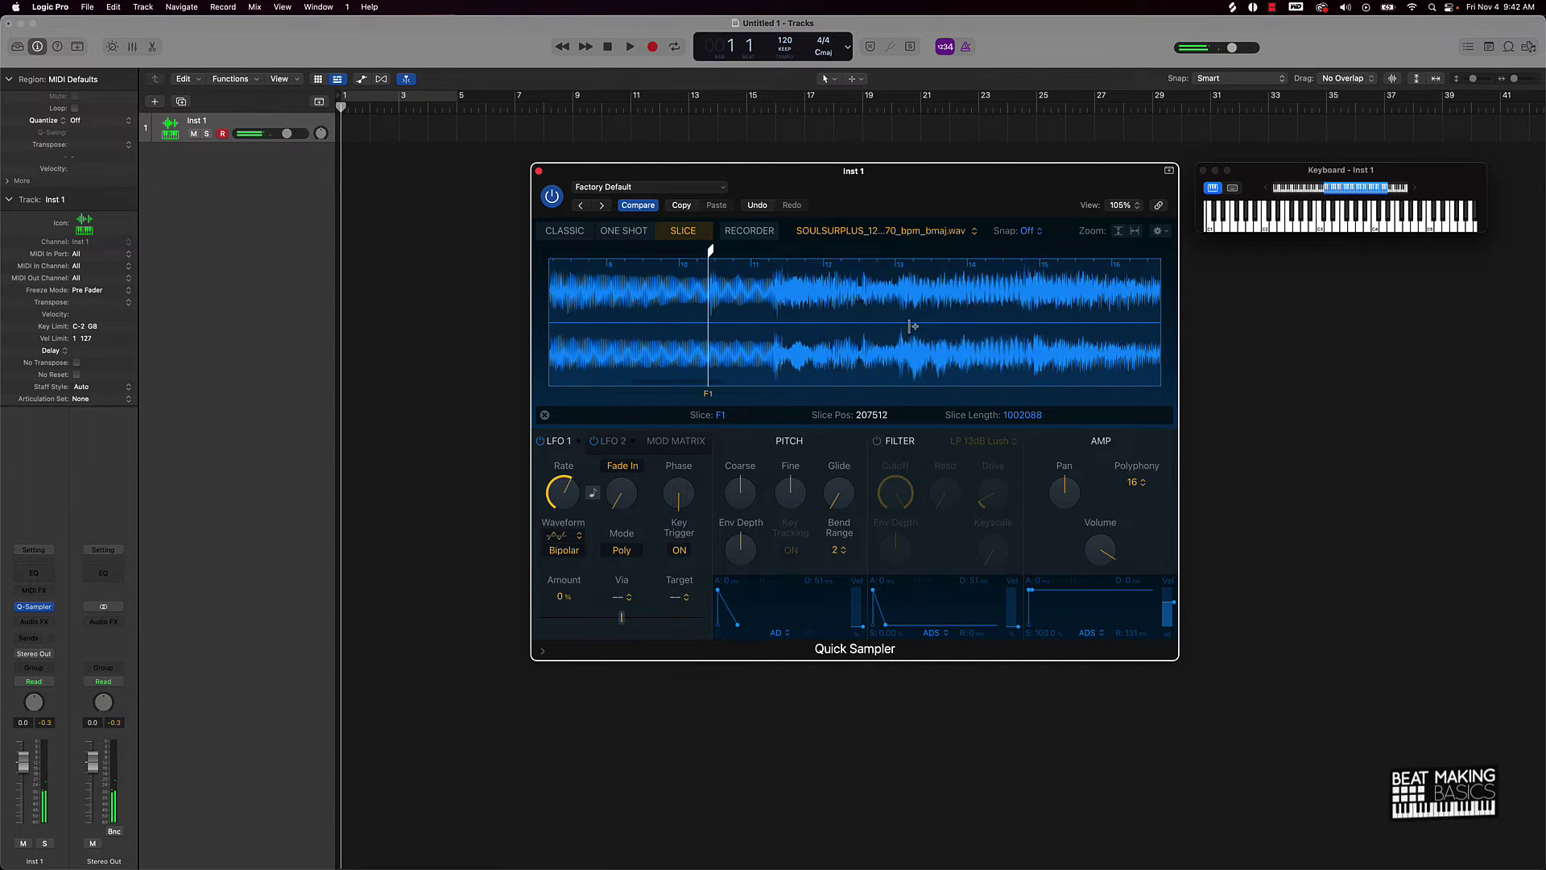
click(764, 360)
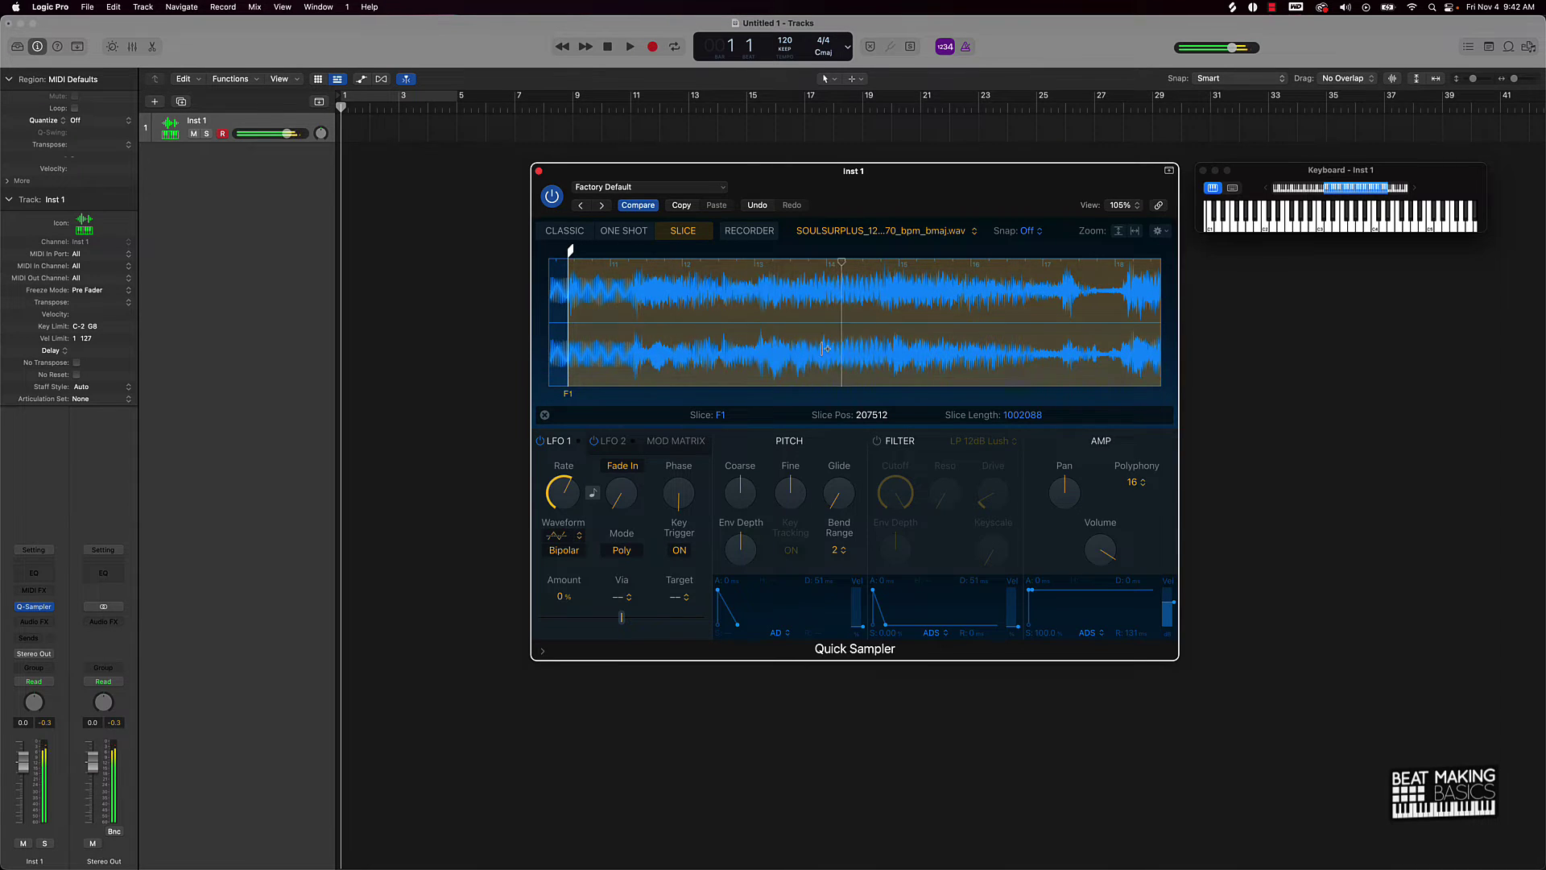
Step: Find the next chop point after F1, add a G1 slice marker at position 303837 and audition that slice
key(space)
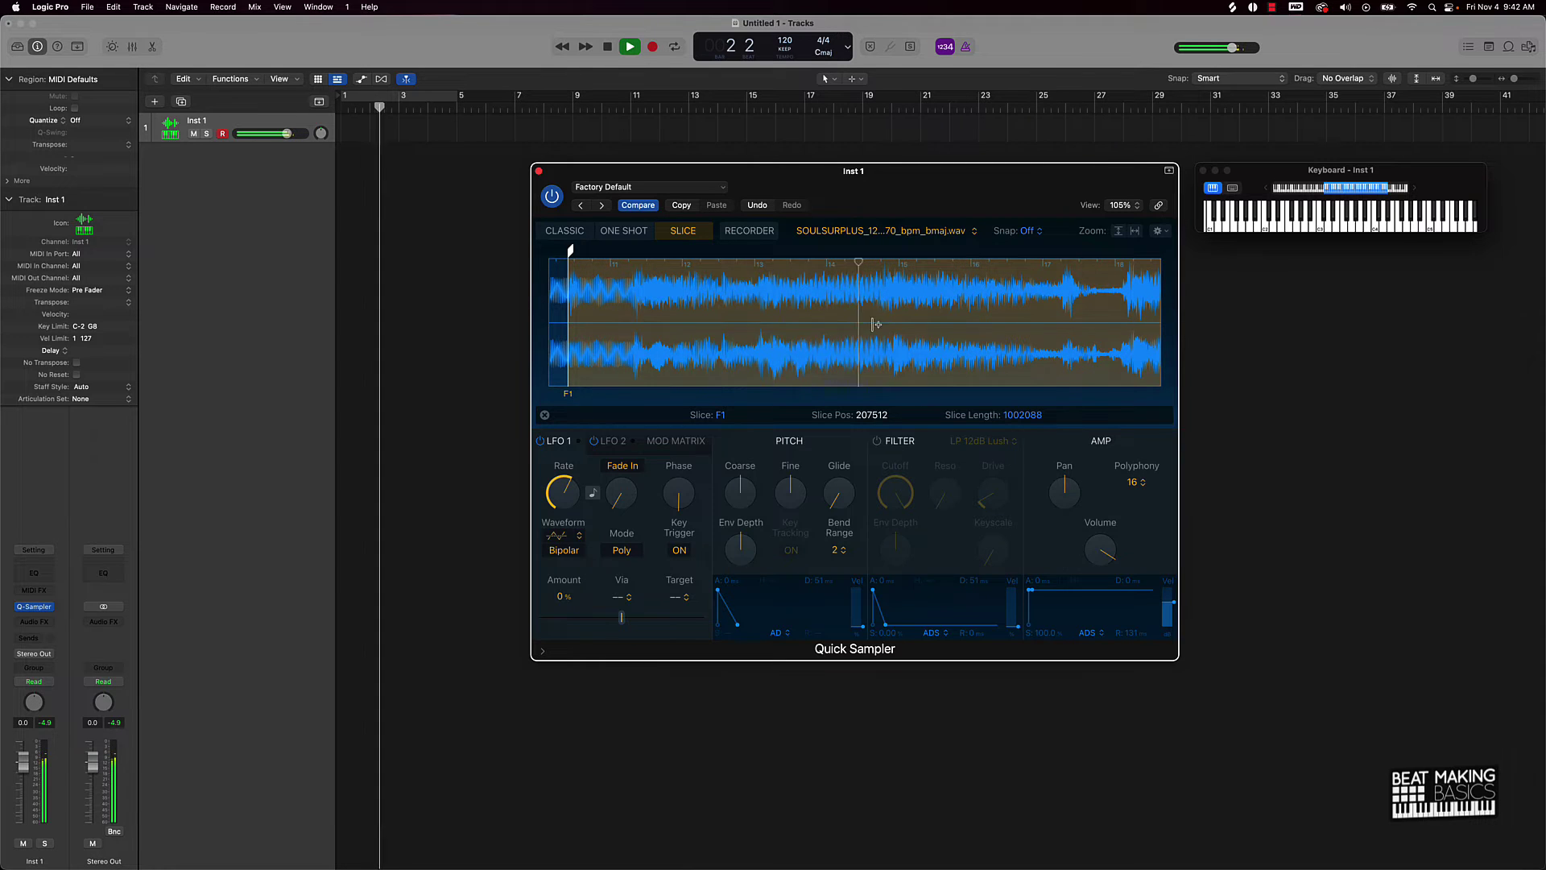
key(space)
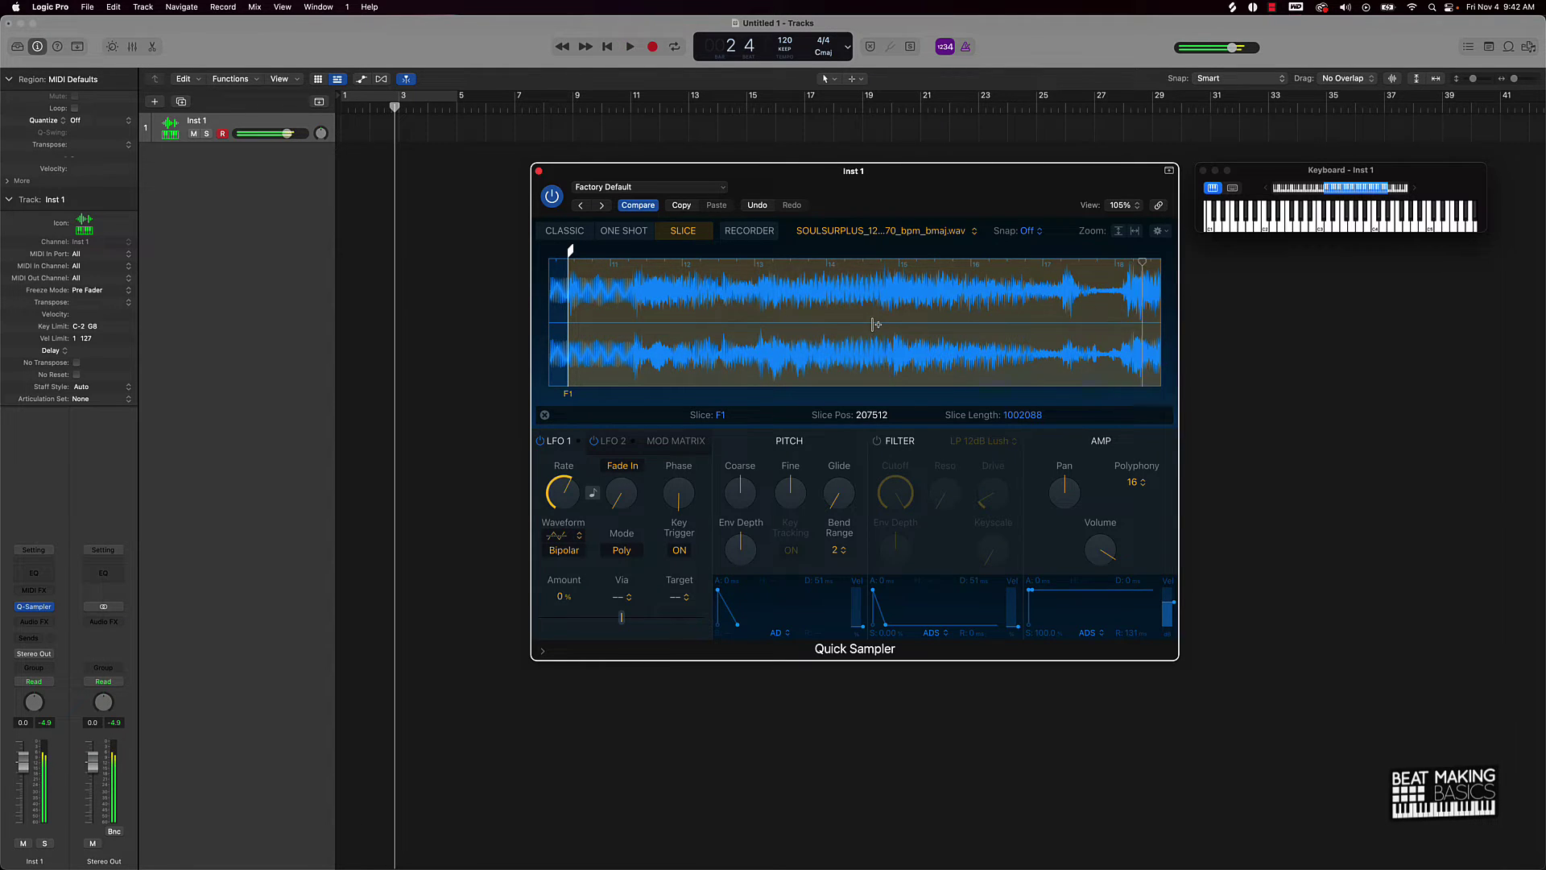
key(space)
key(space)
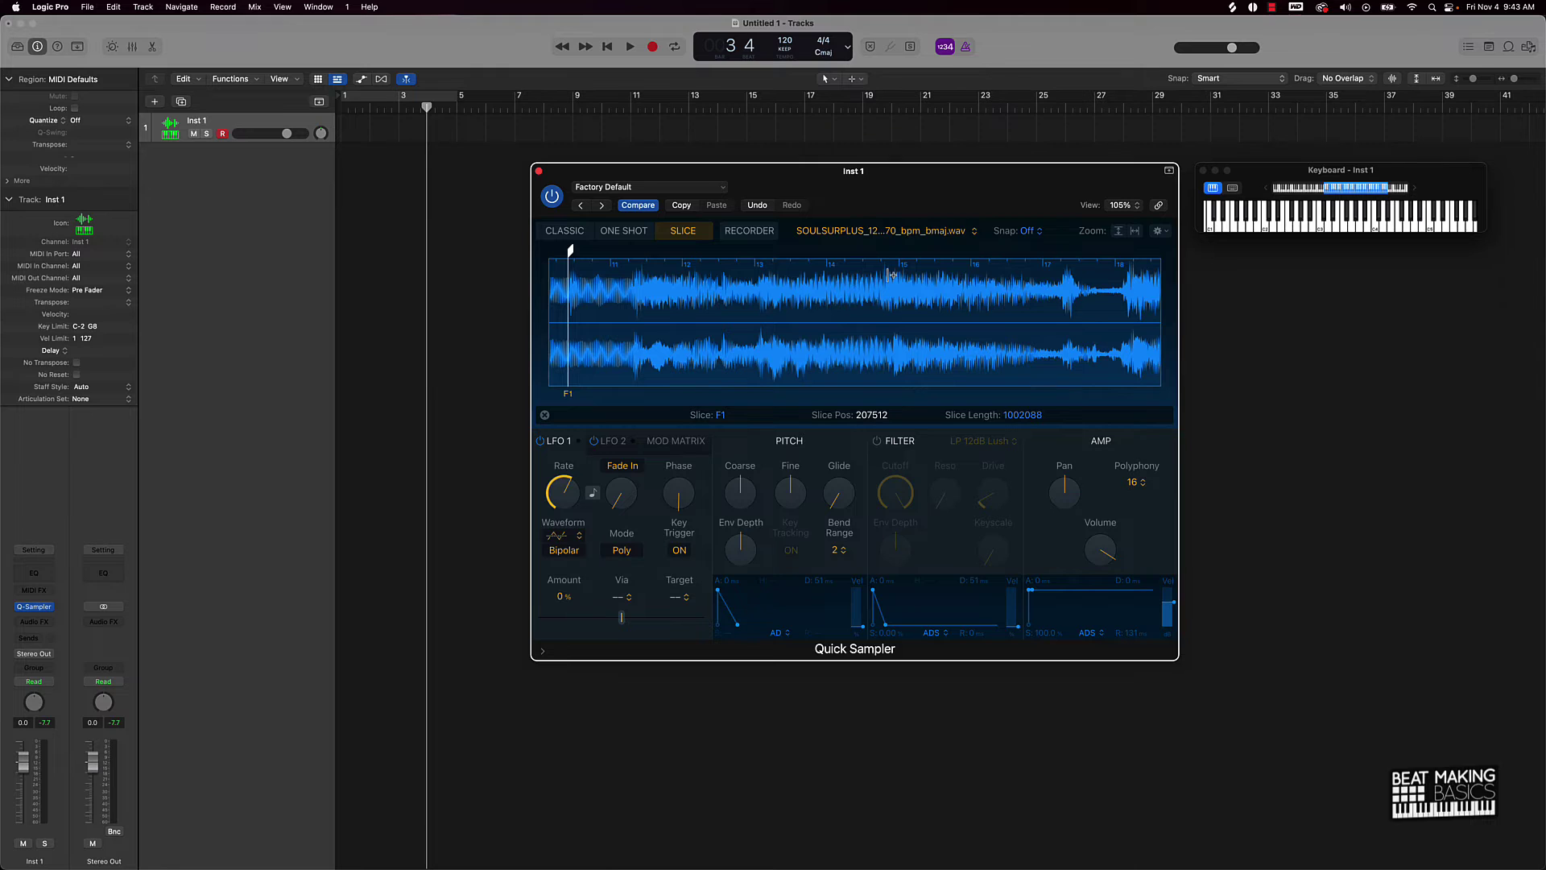
scroll(891, 274, up, 5)
scroll(888, 265, up, 1)
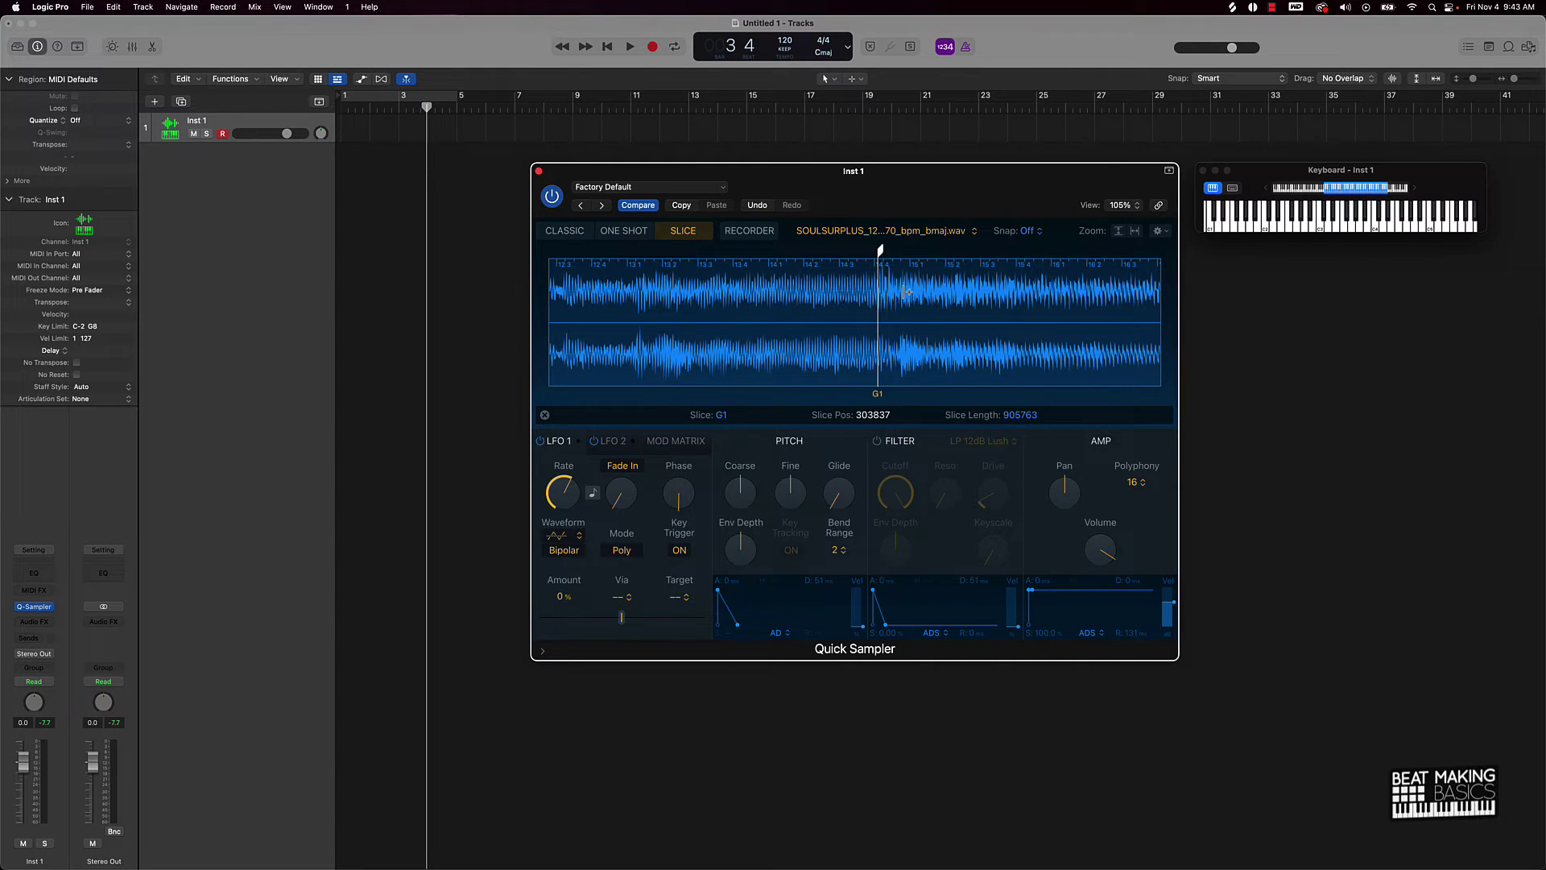
click(907, 291)
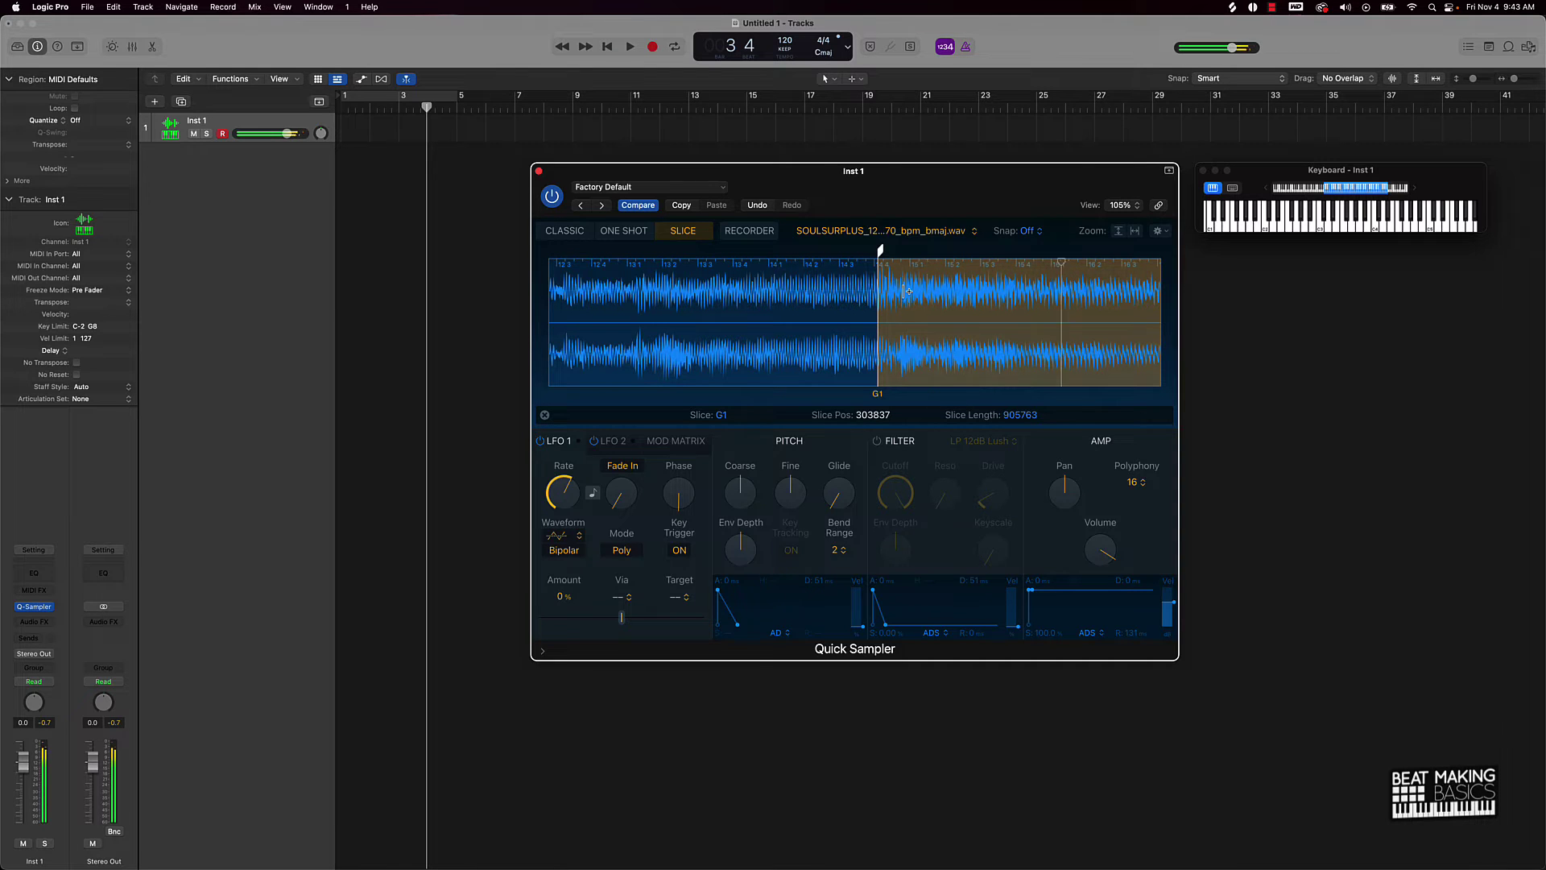
Step: Audition the G1 slice and examine the rest of the sample's waveform for further chop points
key(space)
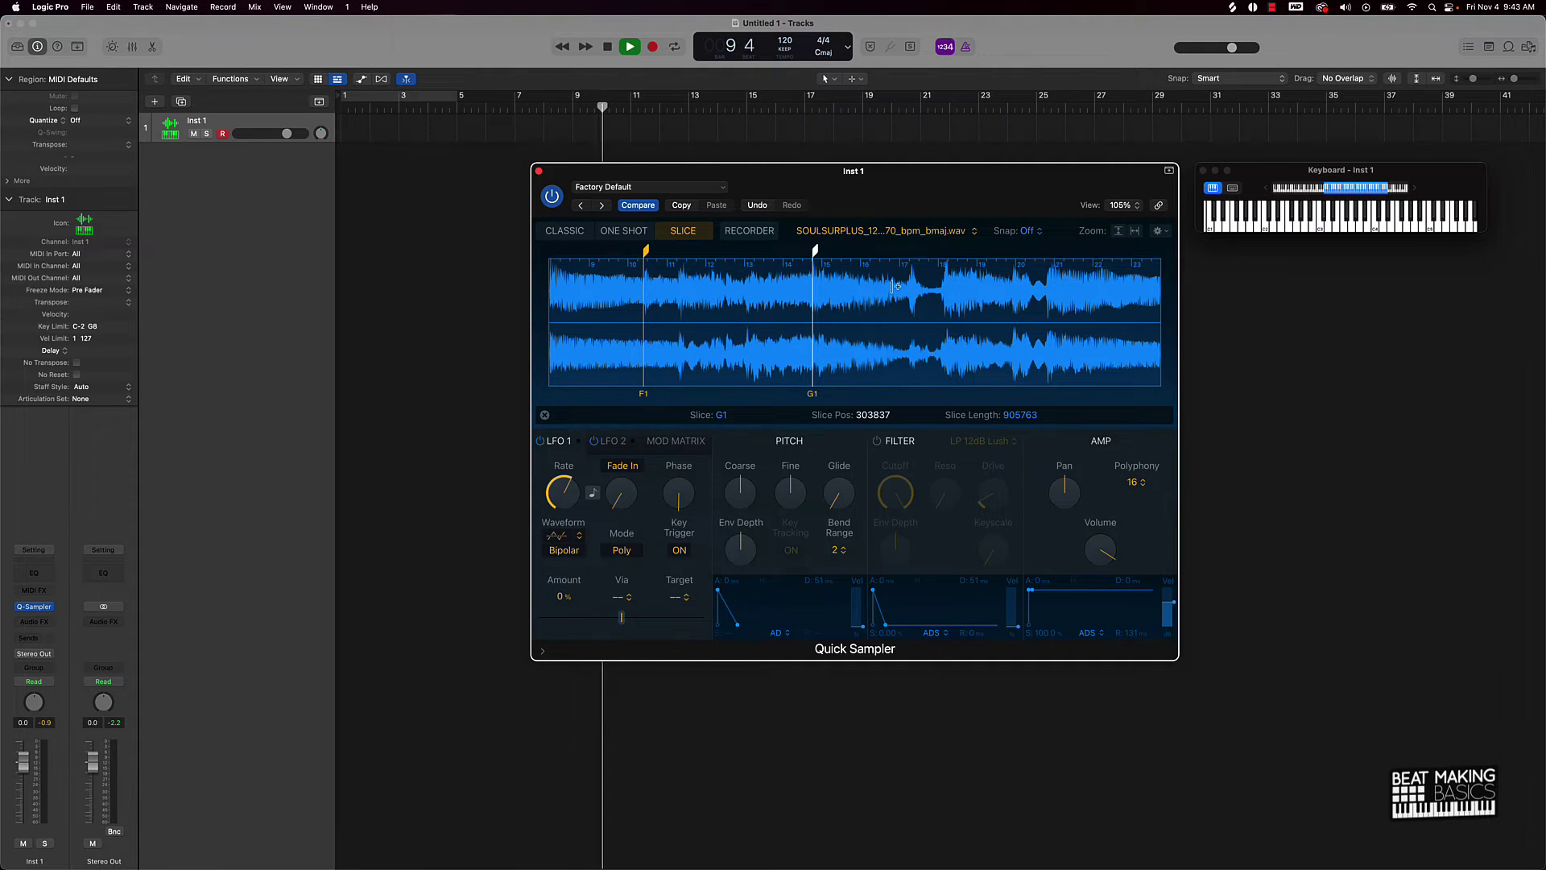
click(897, 286)
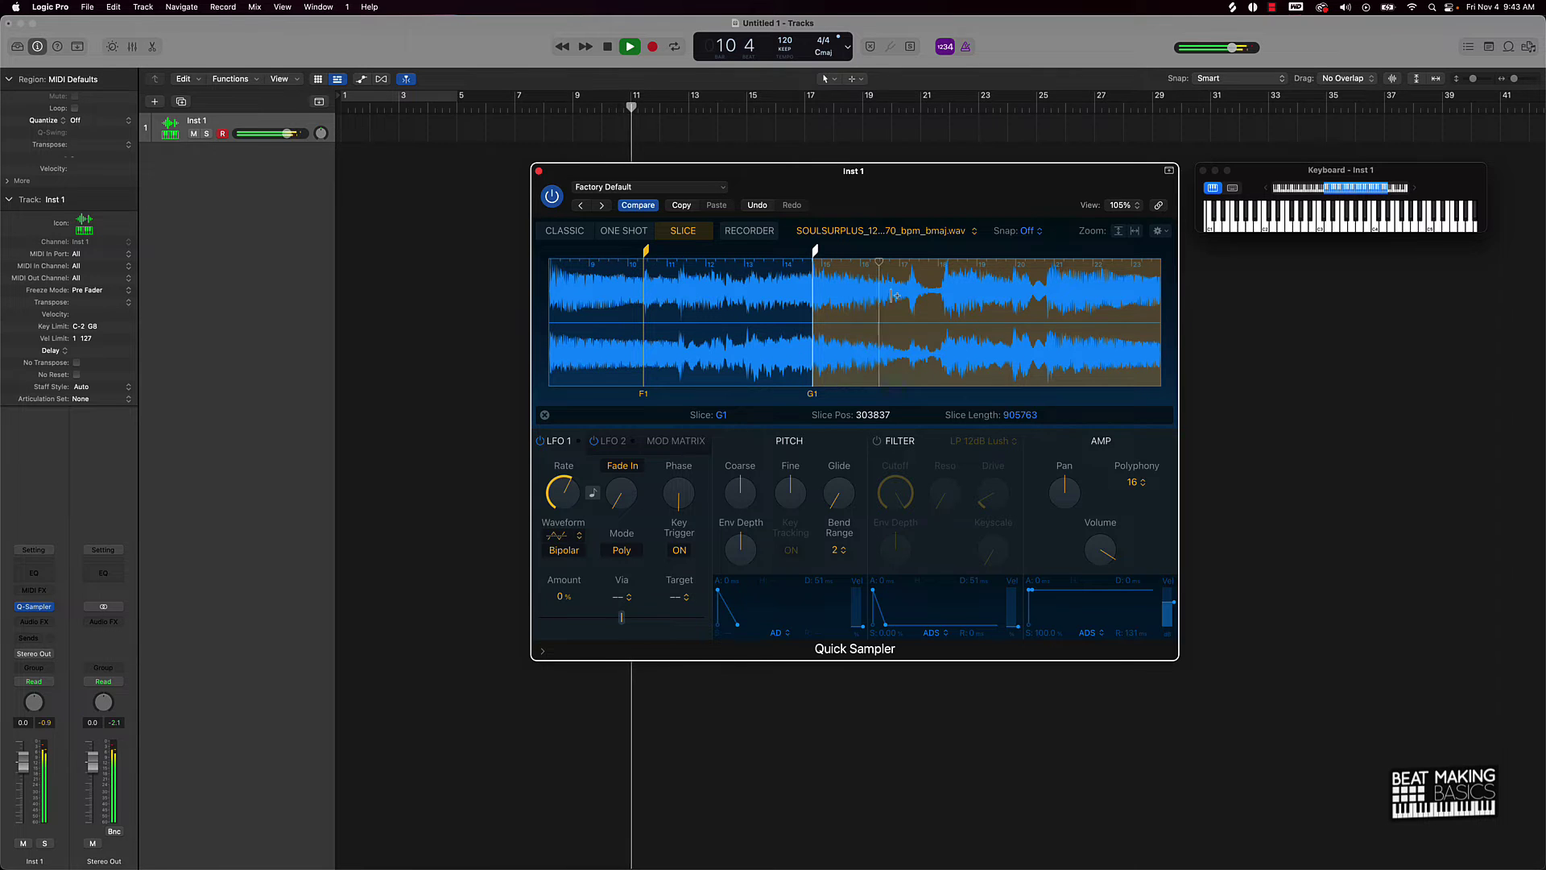
scroll(931, 305, right, 3)
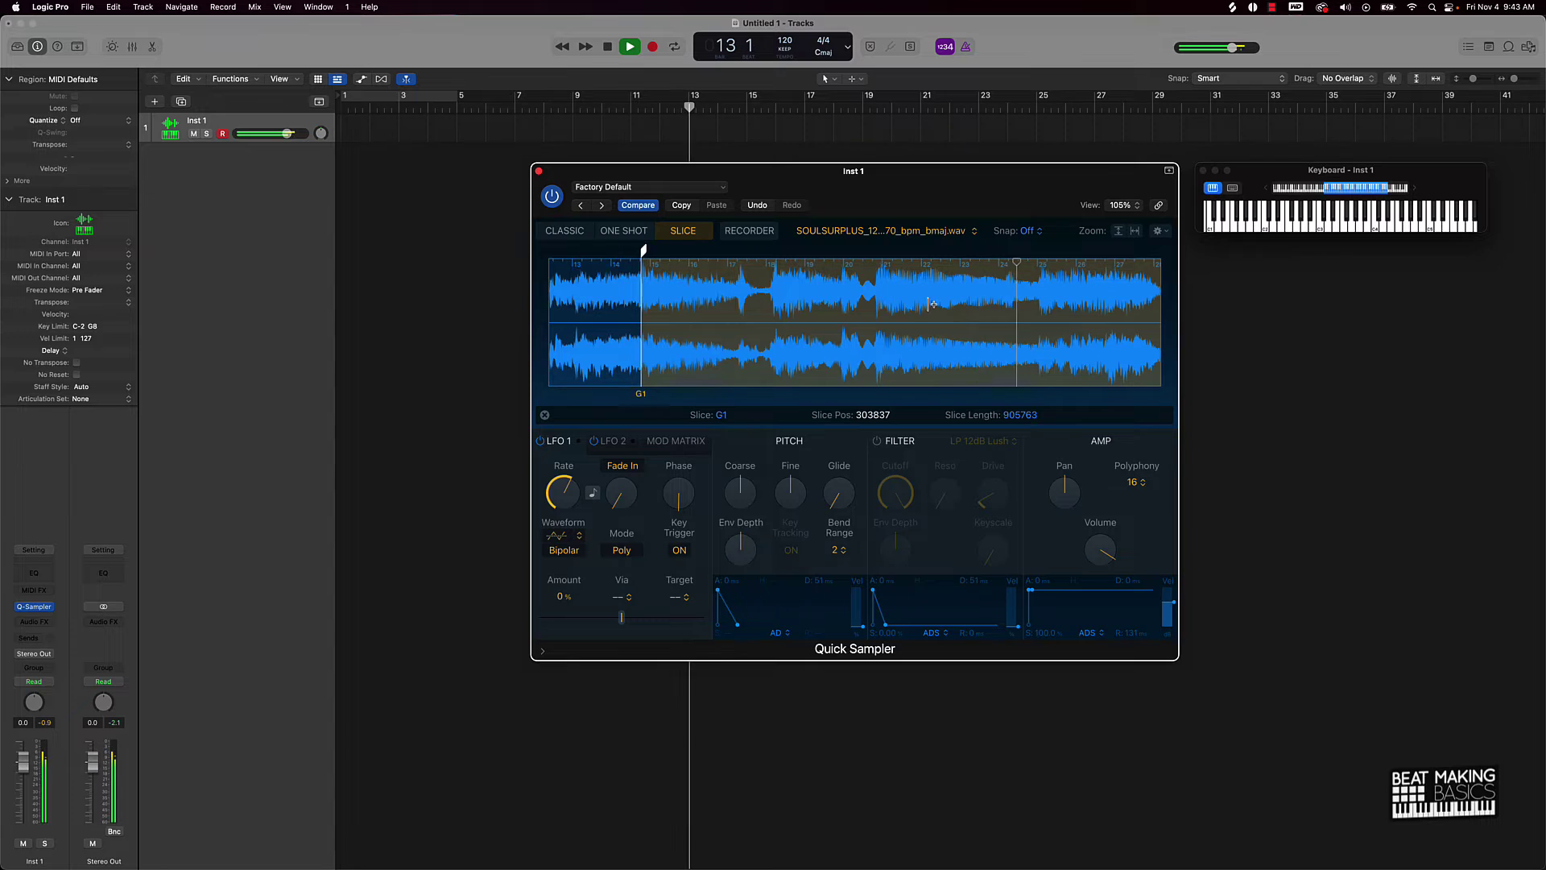
scroll(934, 303, right, 8)
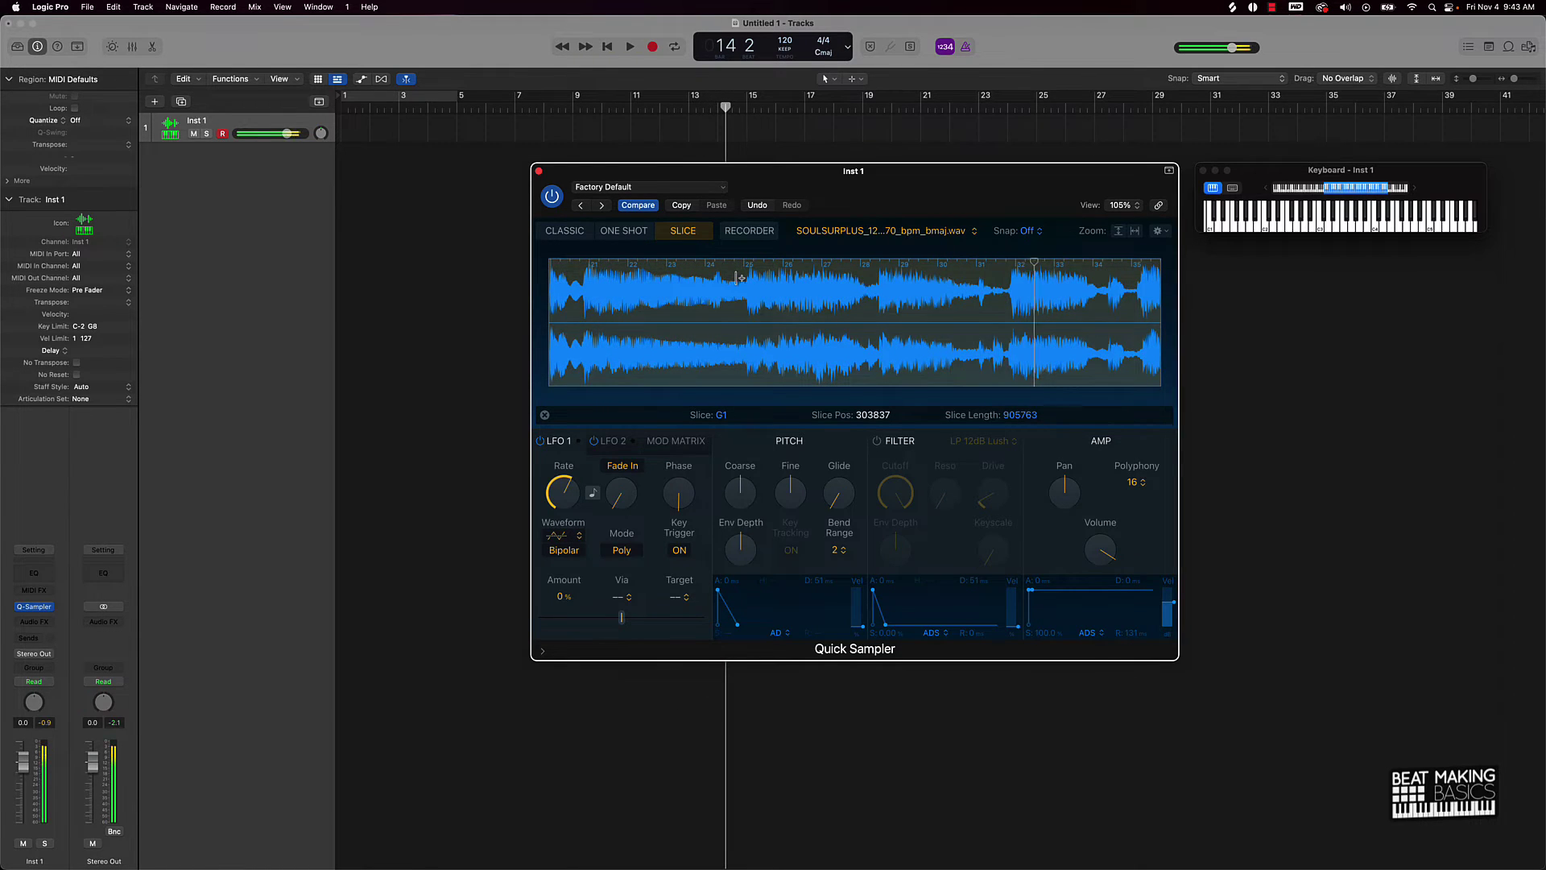
scroll(738, 302, left, 12)
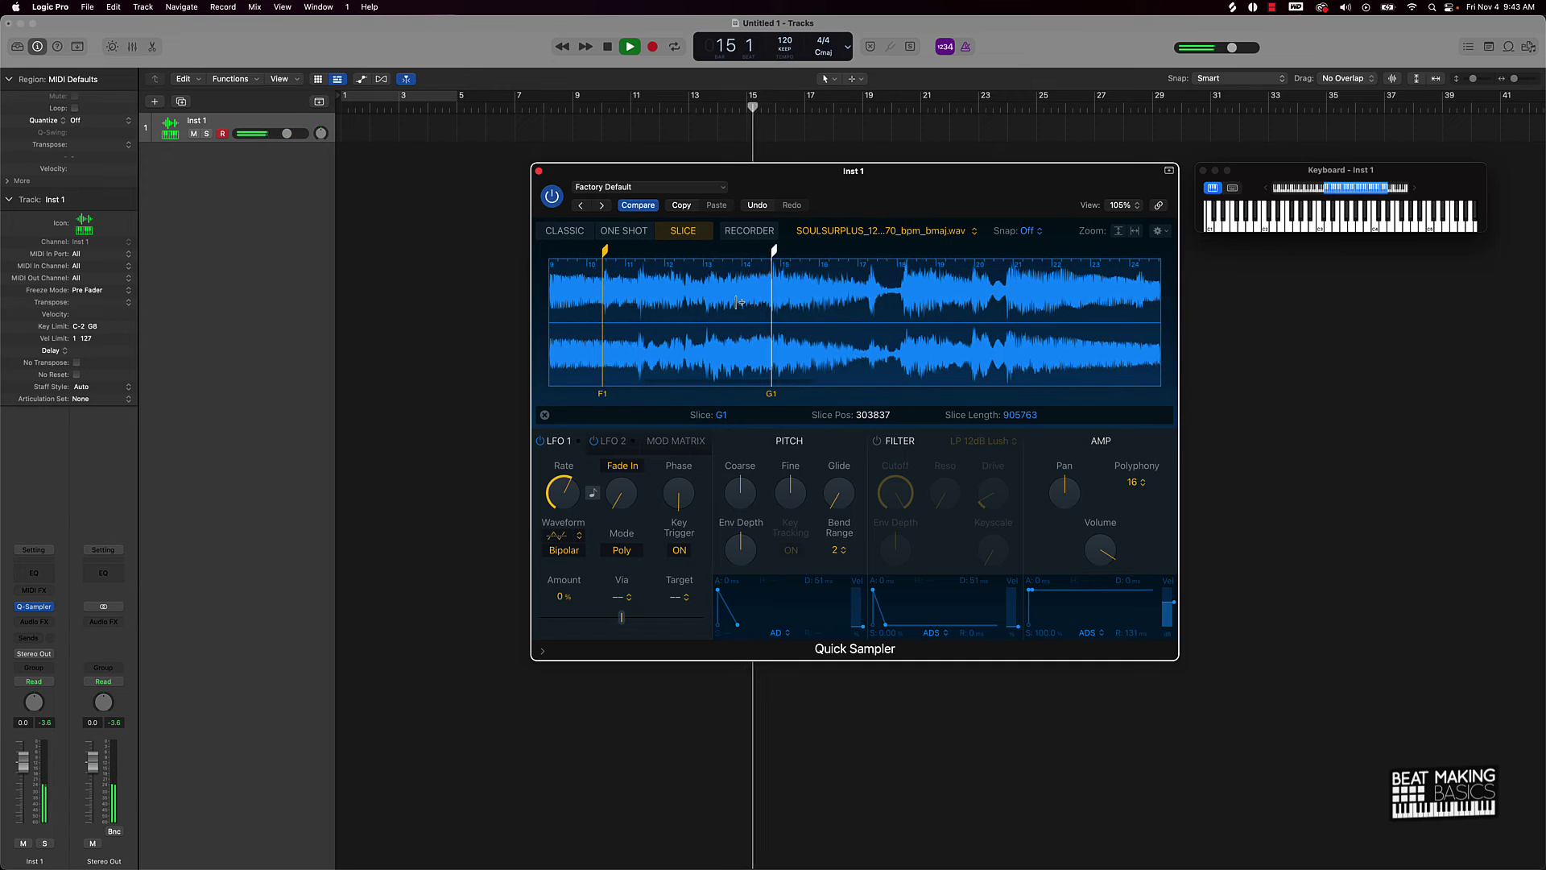
scroll(754, 300, left, 8)
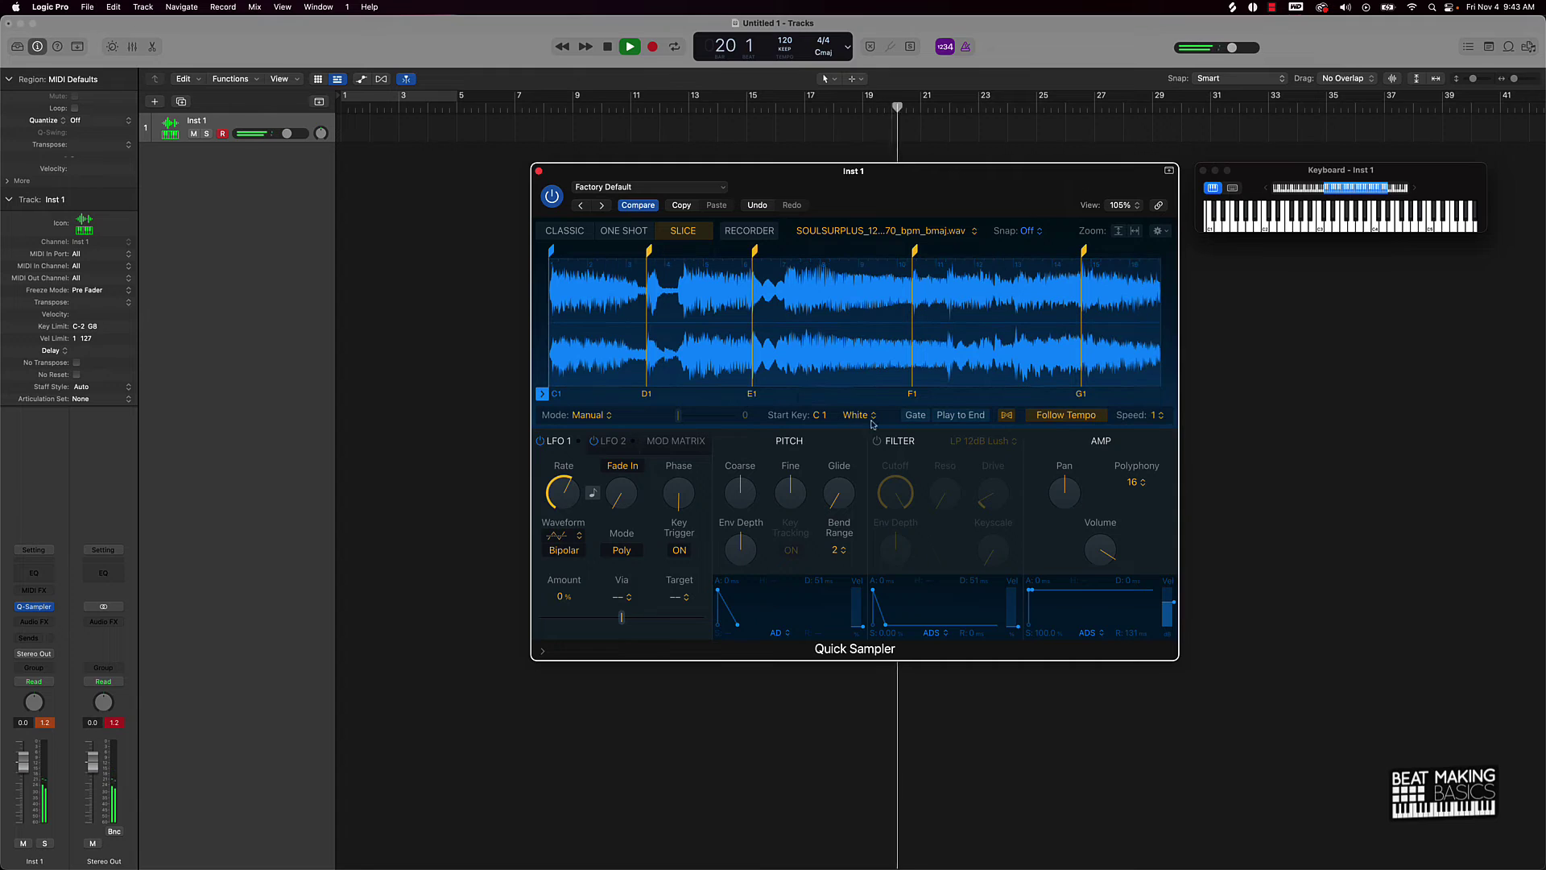
Step: Switch the slice key mapping to Chromatic and add a D1 slice marker at position 74189, between the second and third slices
click(858, 415)
click(860, 404)
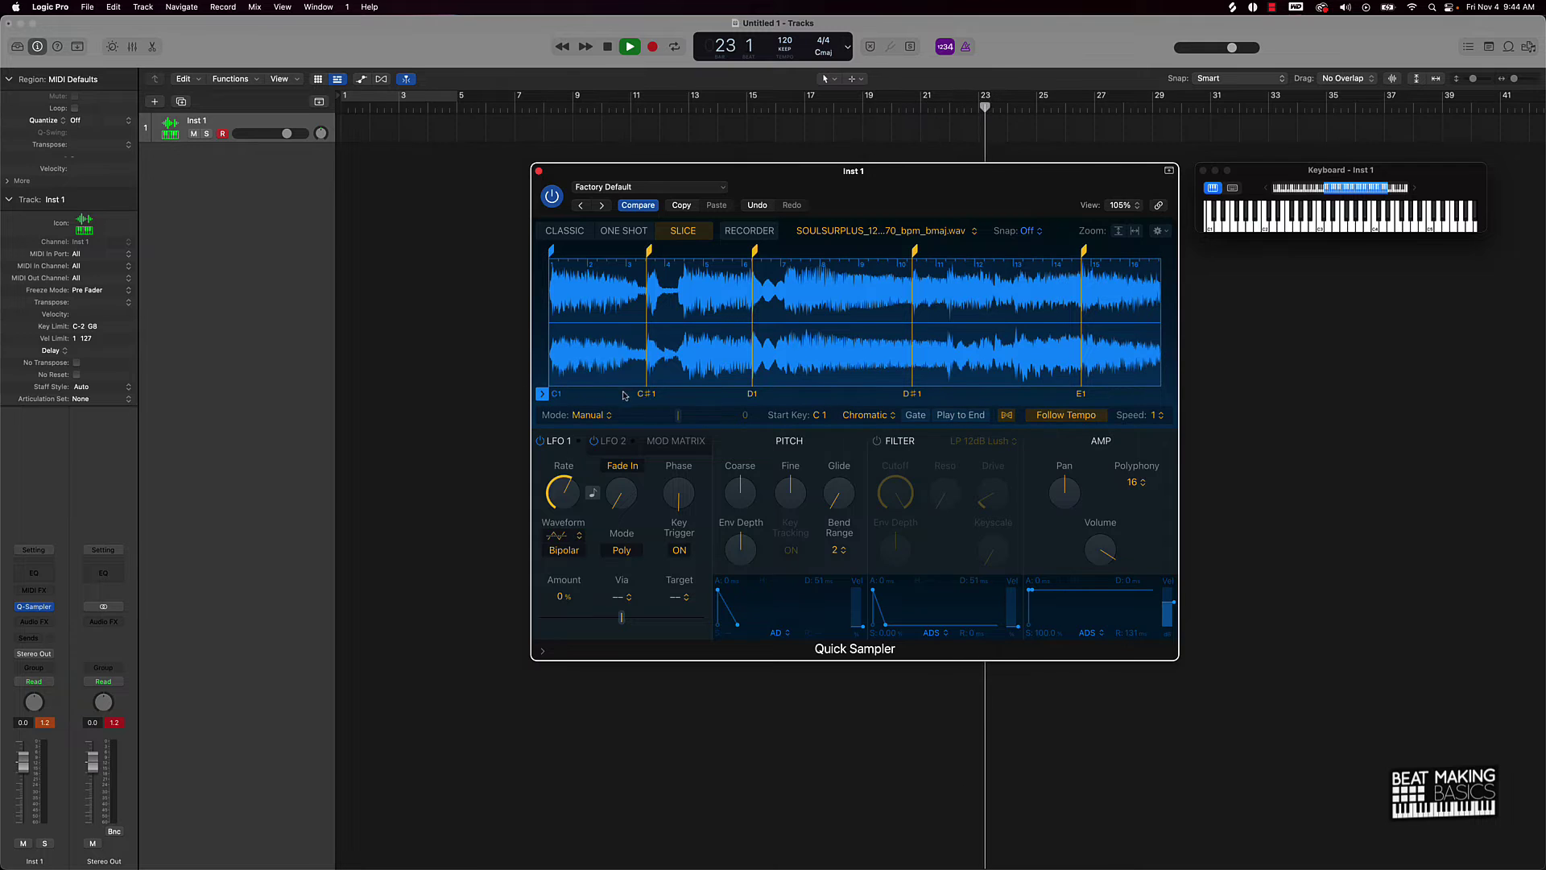
click(681, 290)
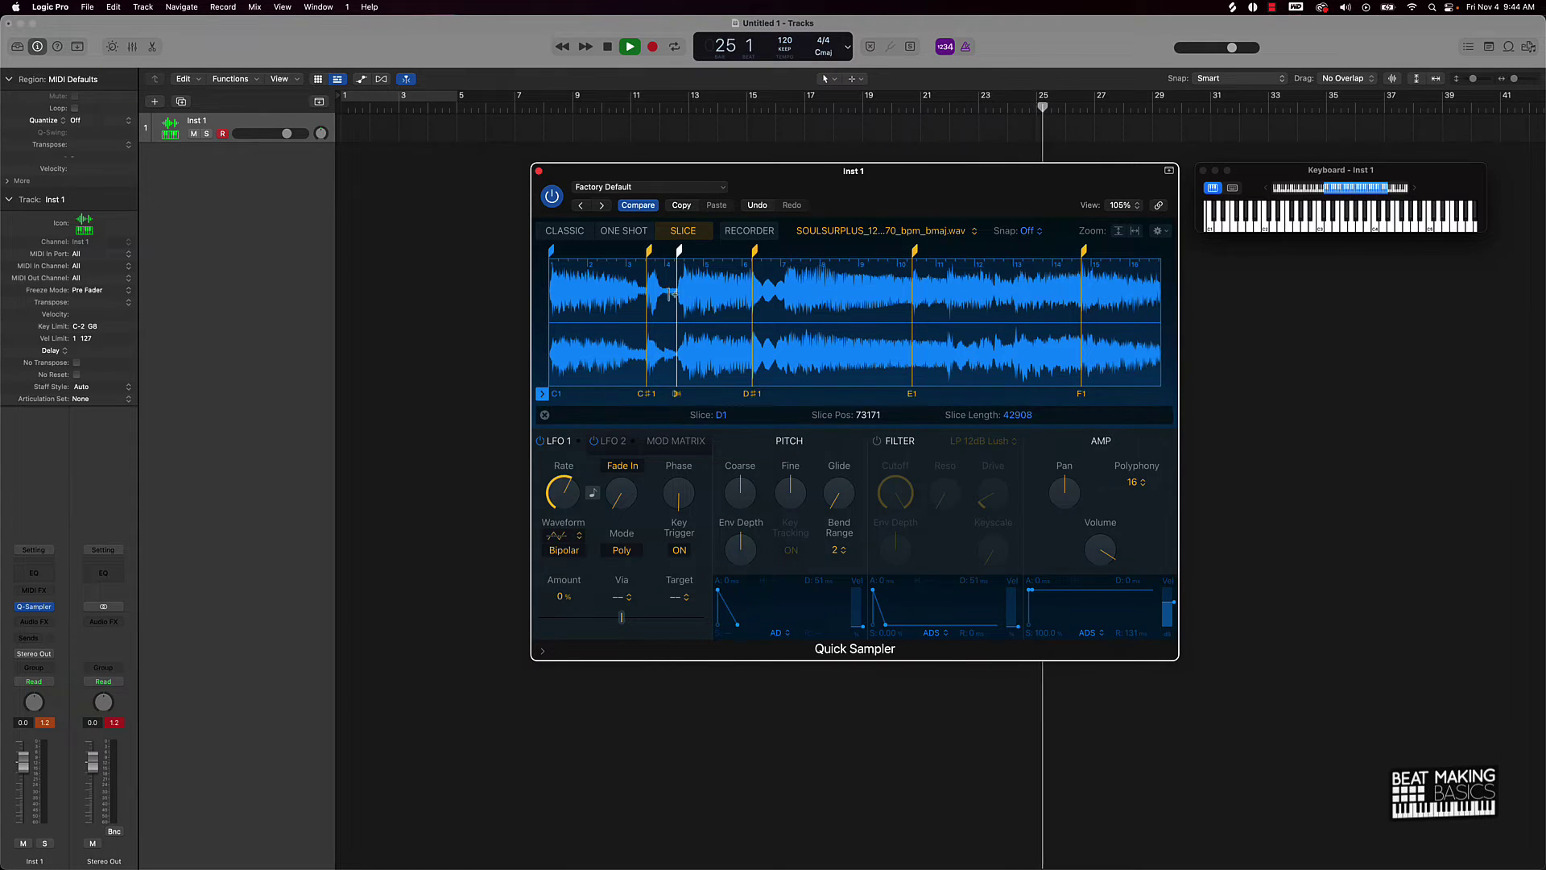
drag(679, 252, 679, 252)
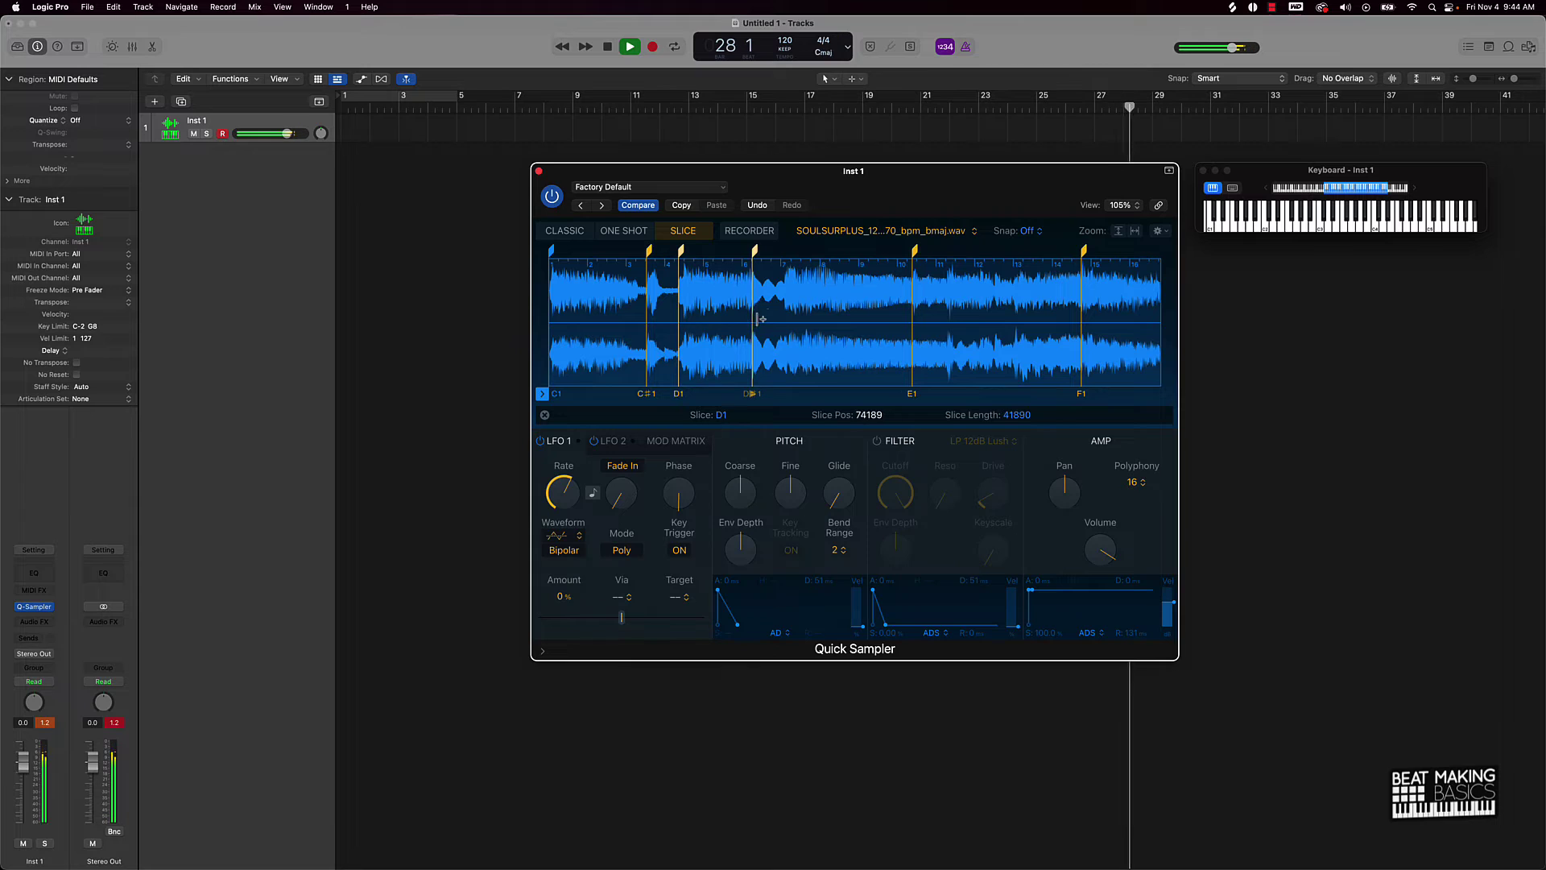
Step: Add slice markers at the transients for E1 at position 134188, F#1 at 227040 and G#1 at 357331
click(785, 312)
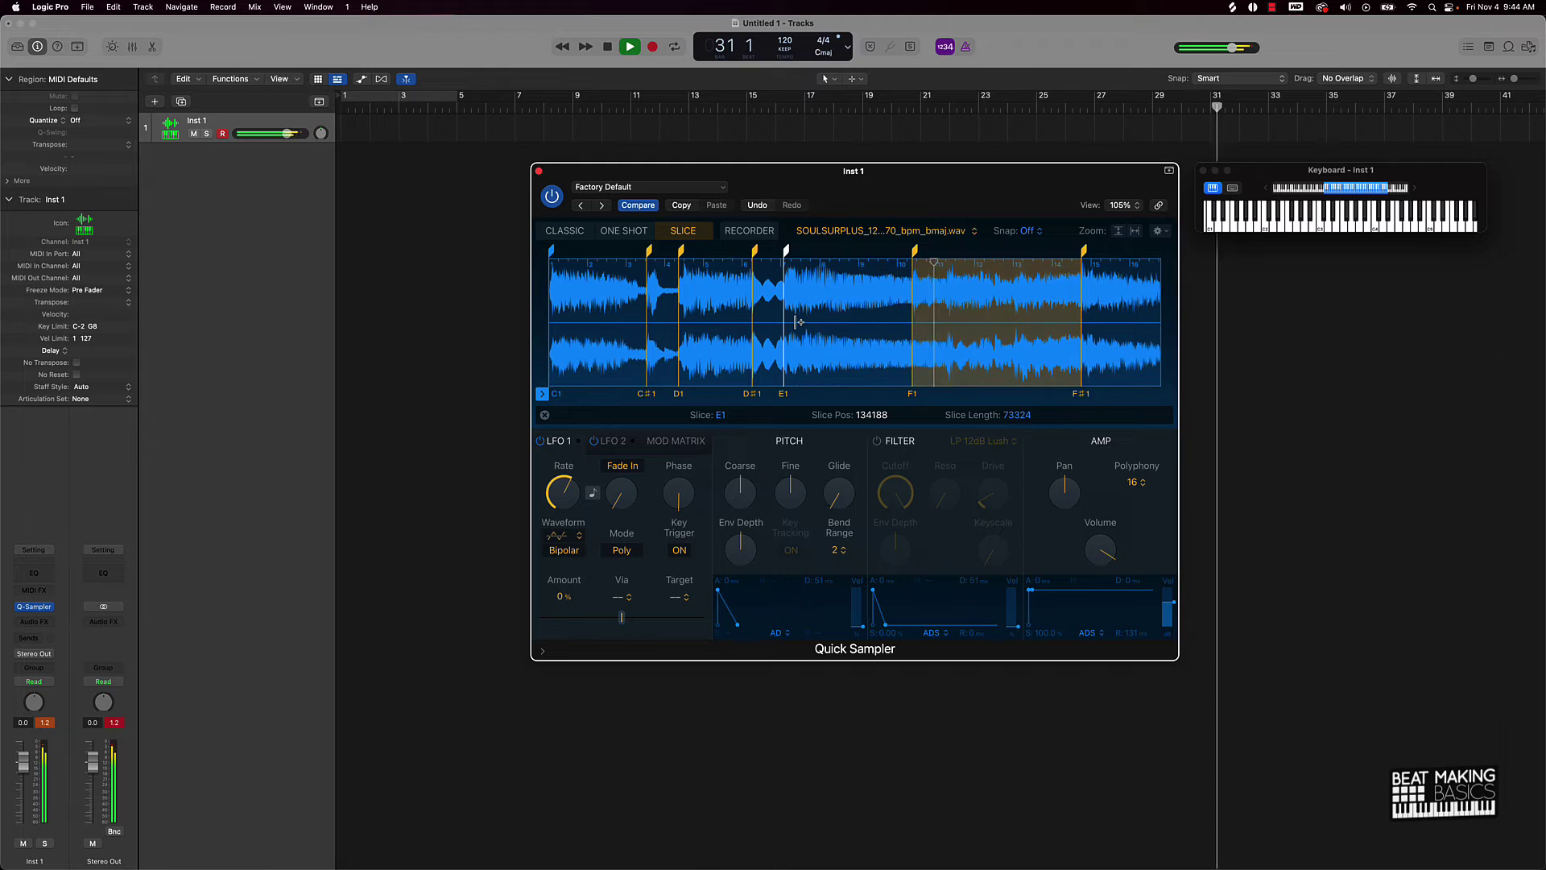
click(948, 285)
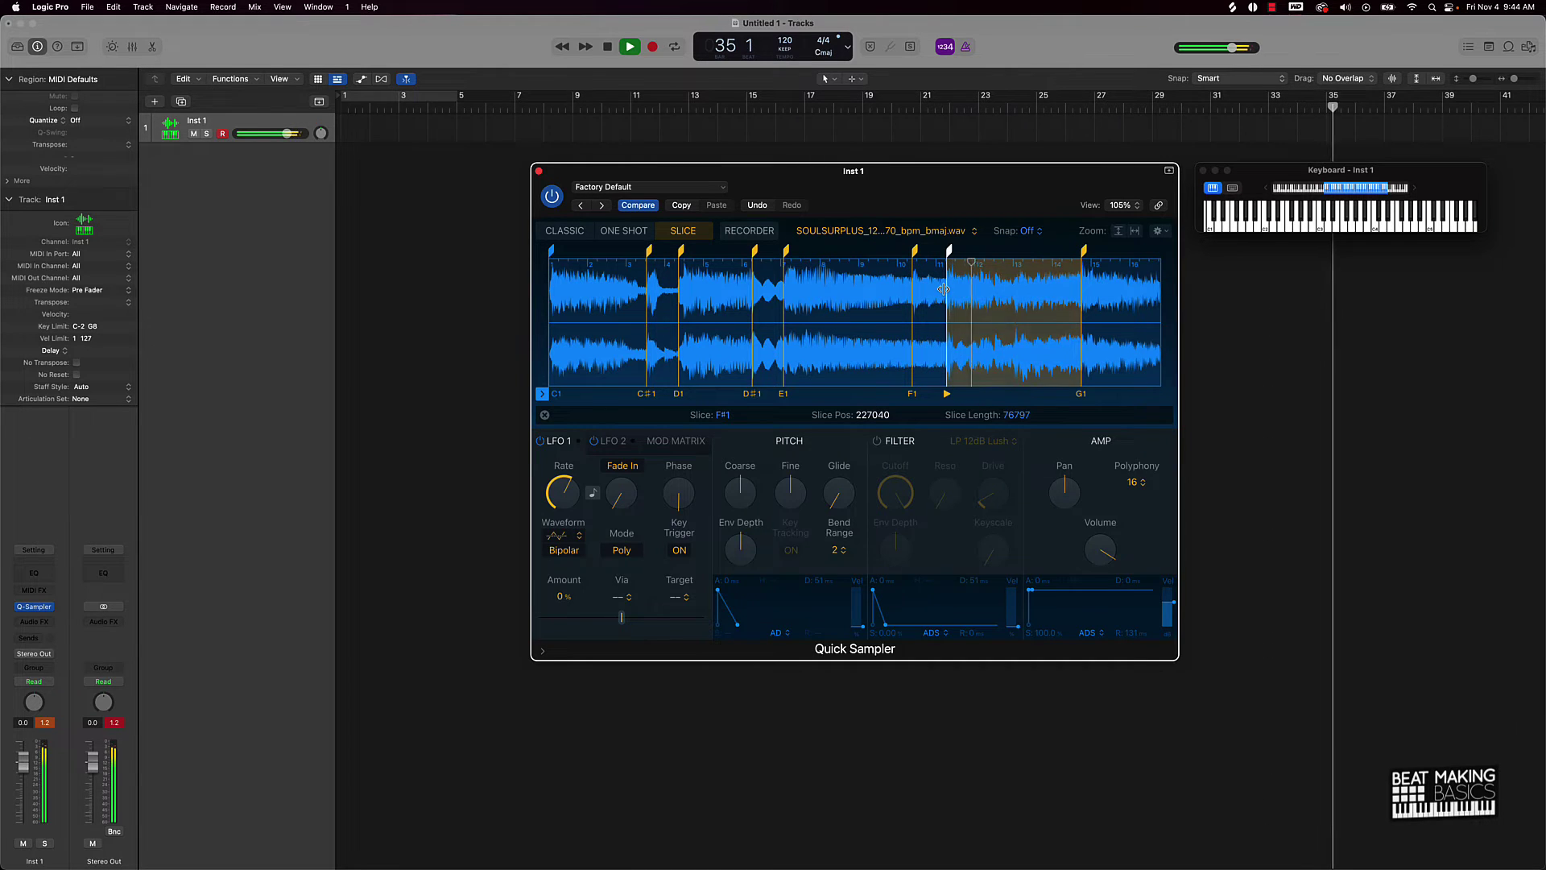
scroll(981, 307, right, 6)
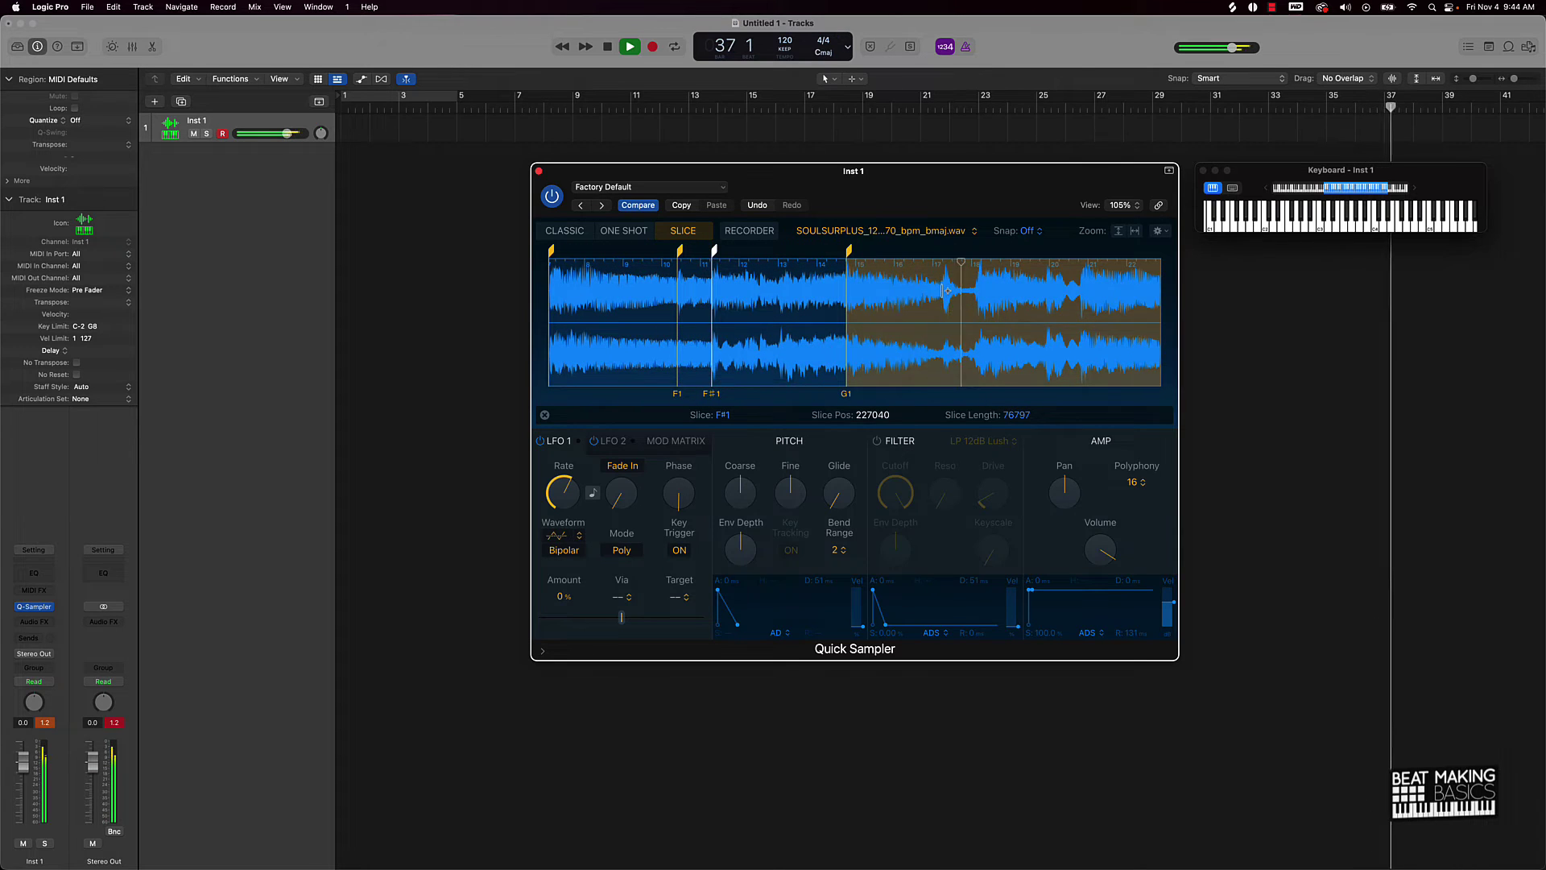
click(942, 313)
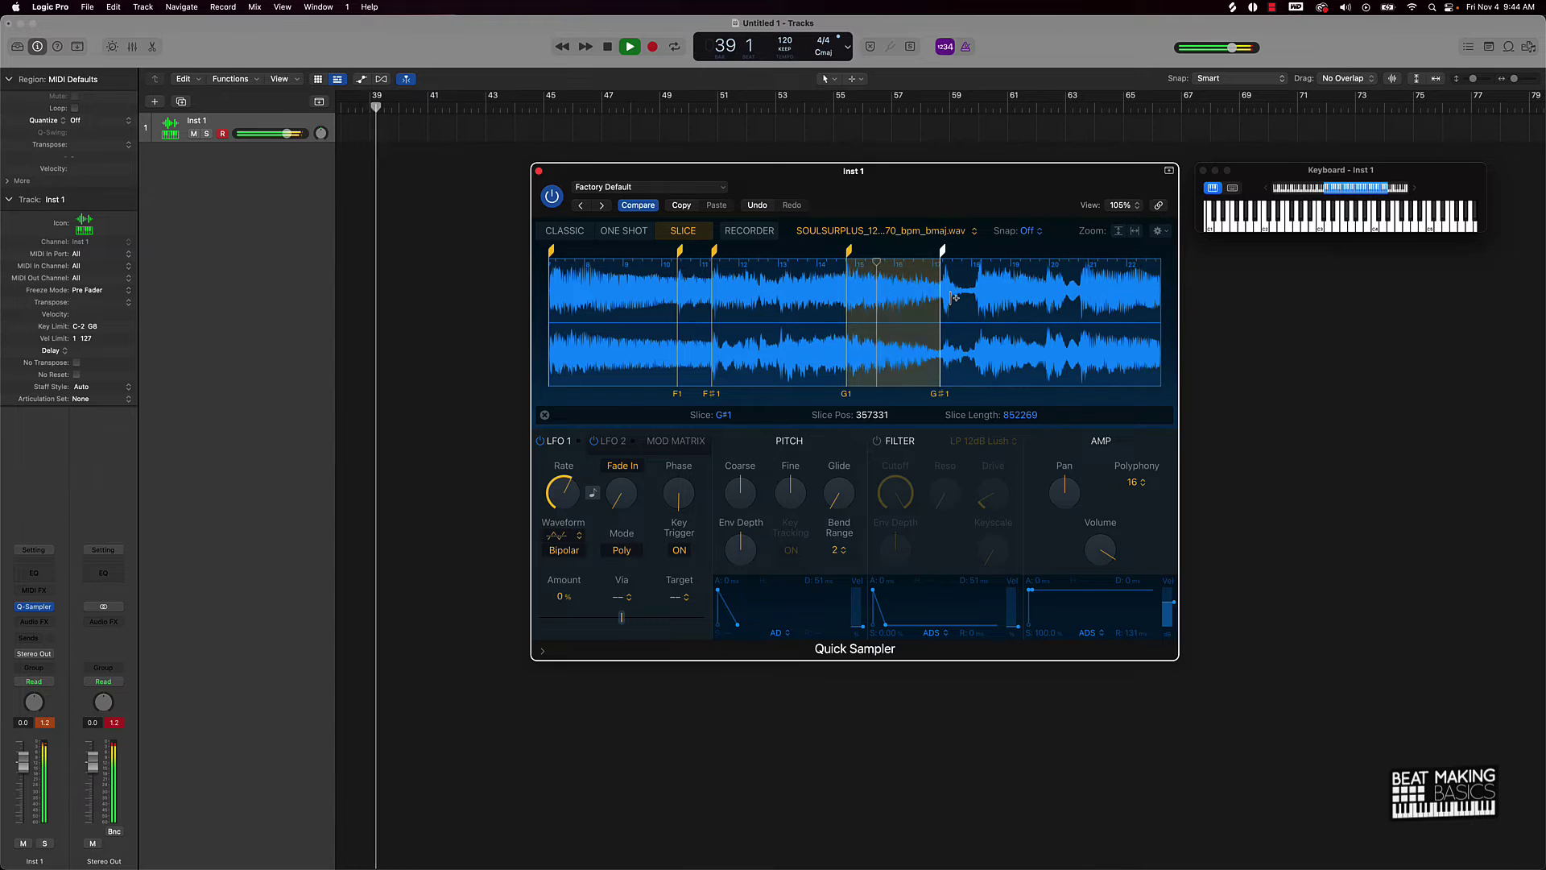
Step: Add an A1 slice marker after G#1, adjust its position to 377564 and audition the slice
key(space)
key(space)
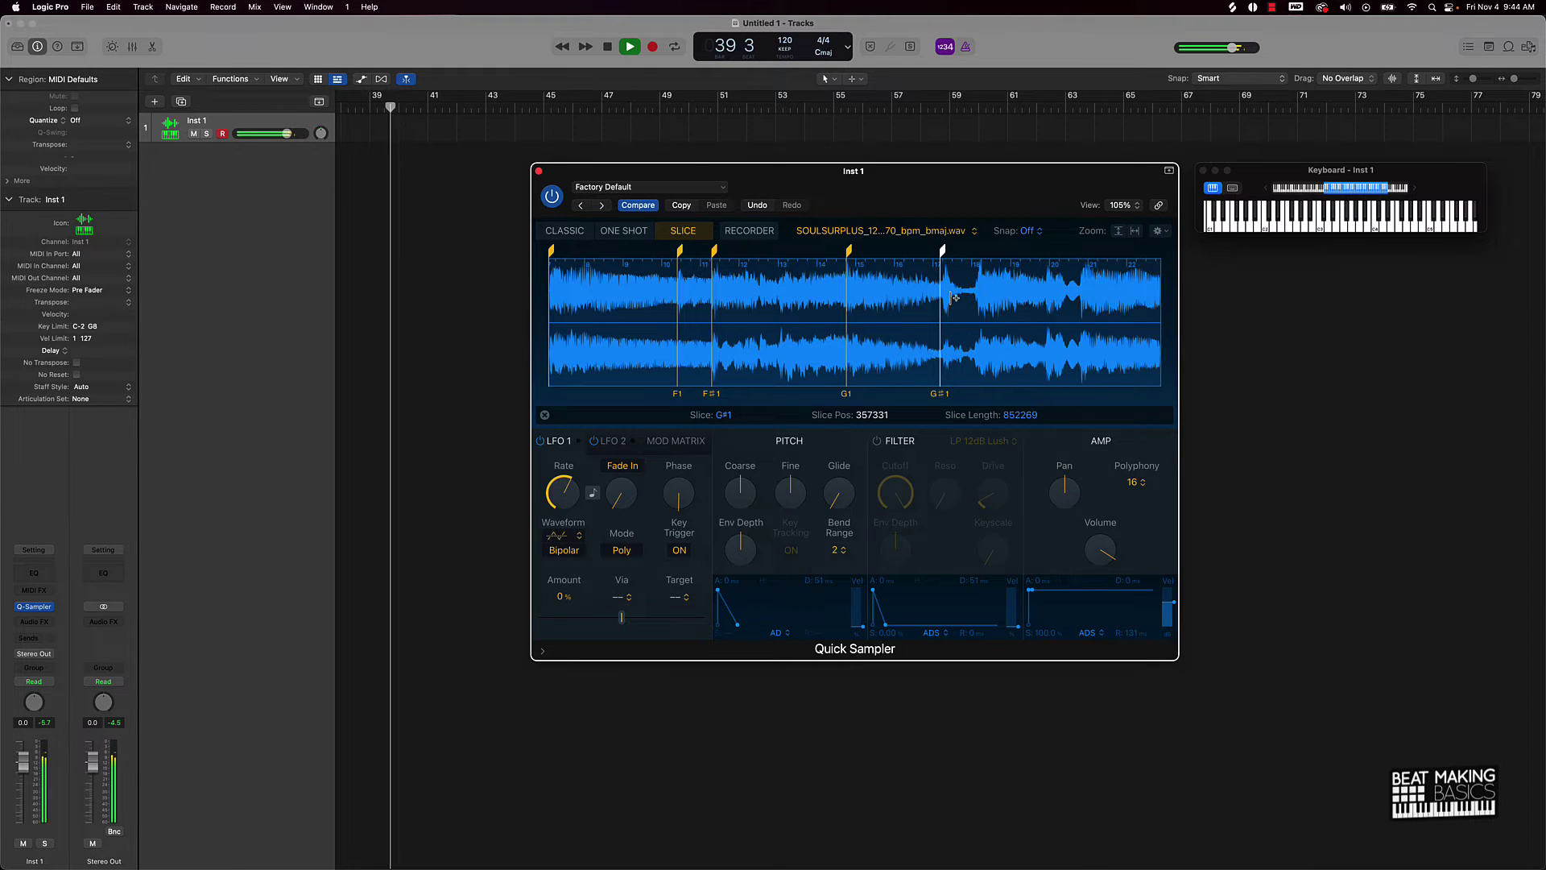
key(Return)
key(space)
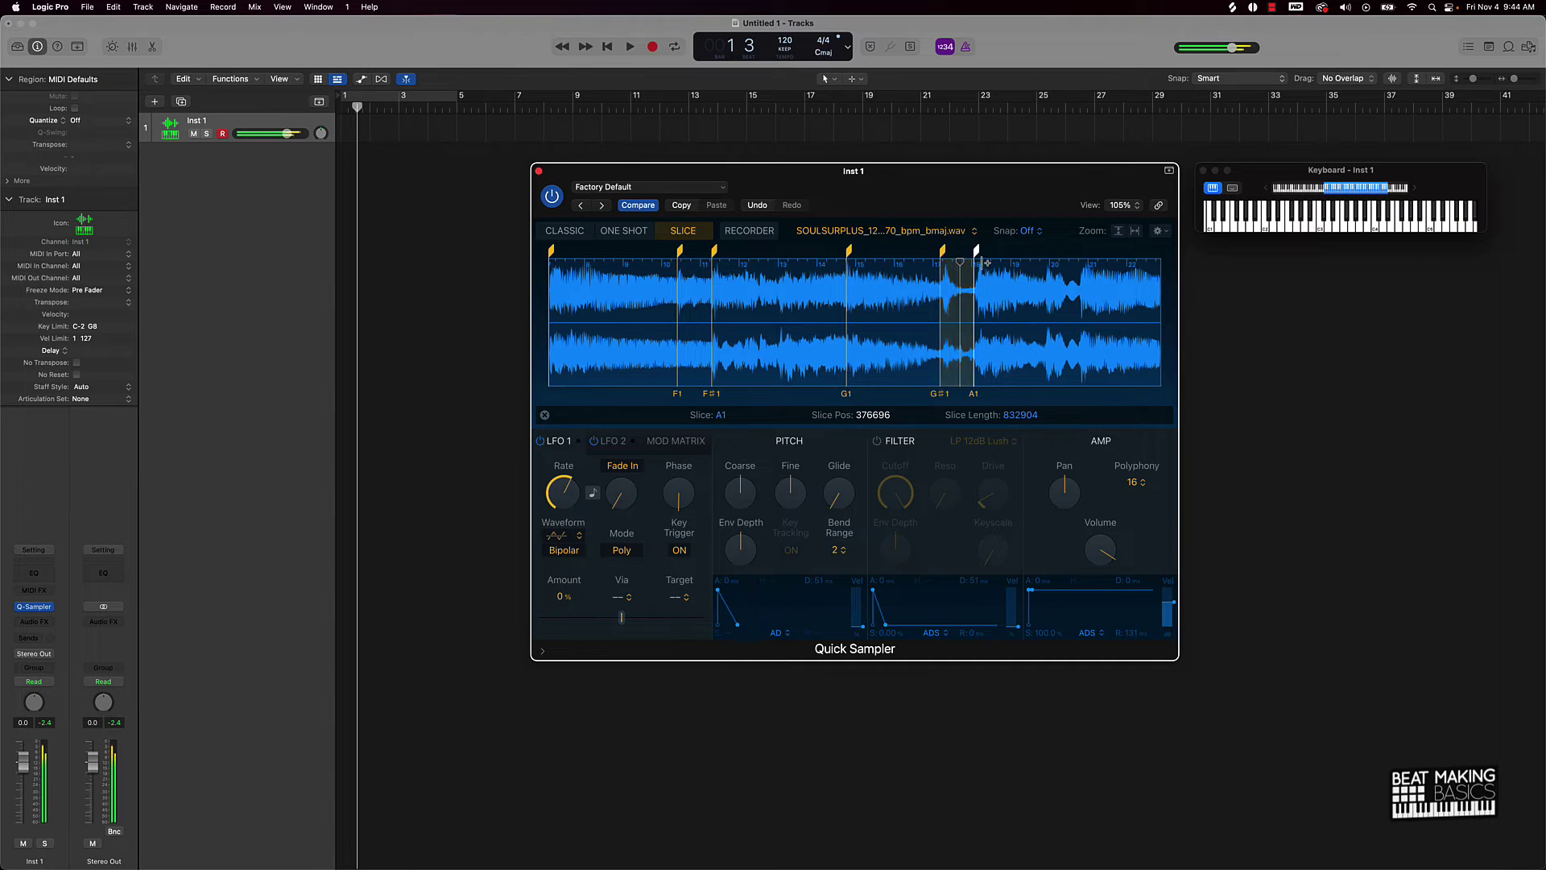
click(1004, 287)
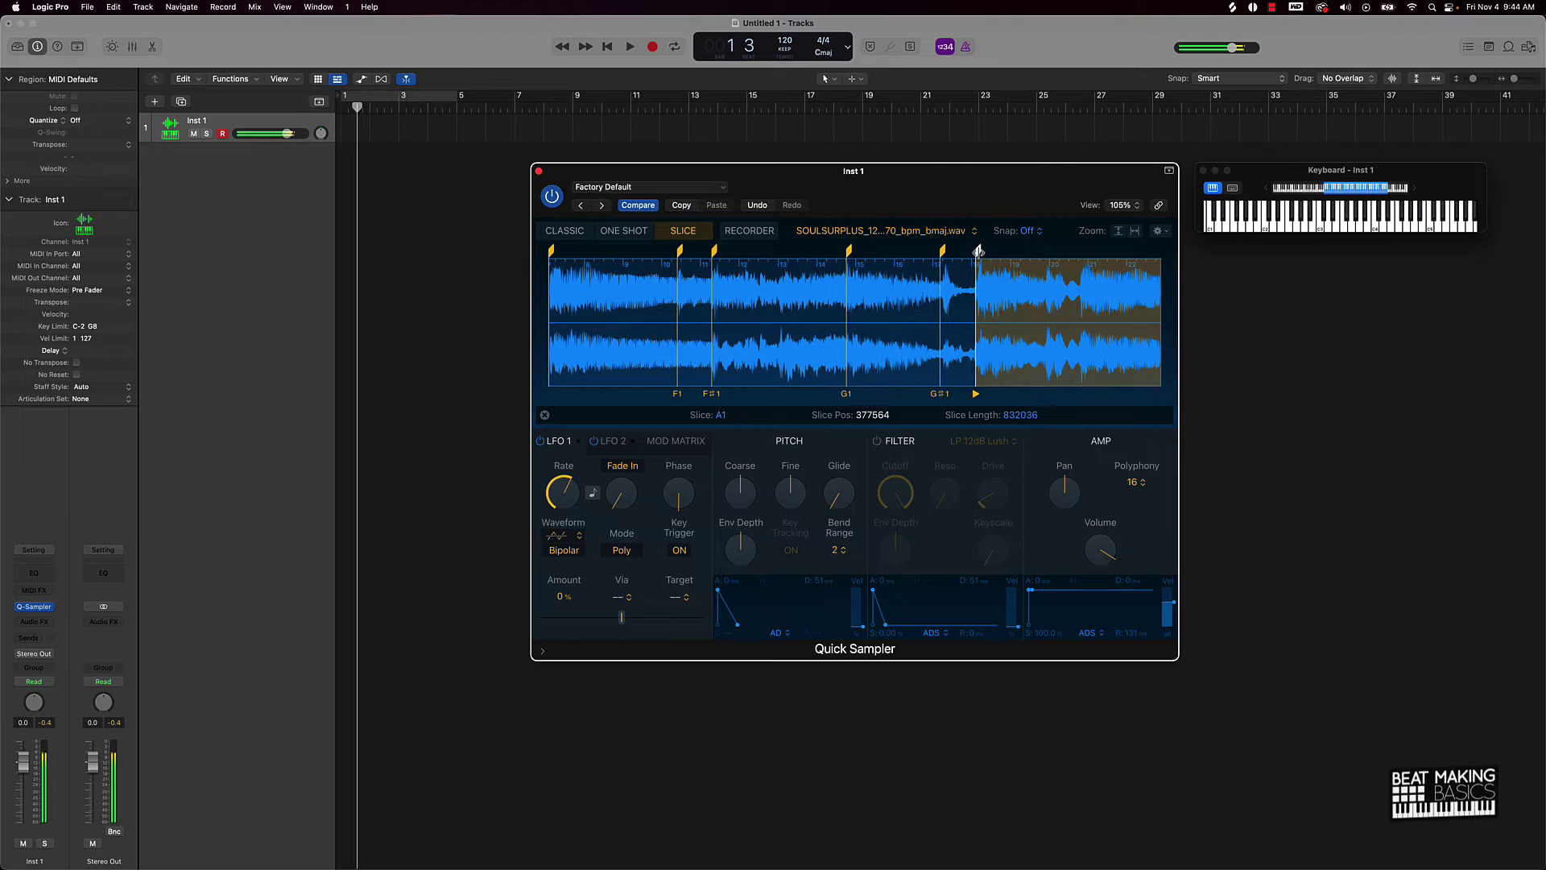
key(space)
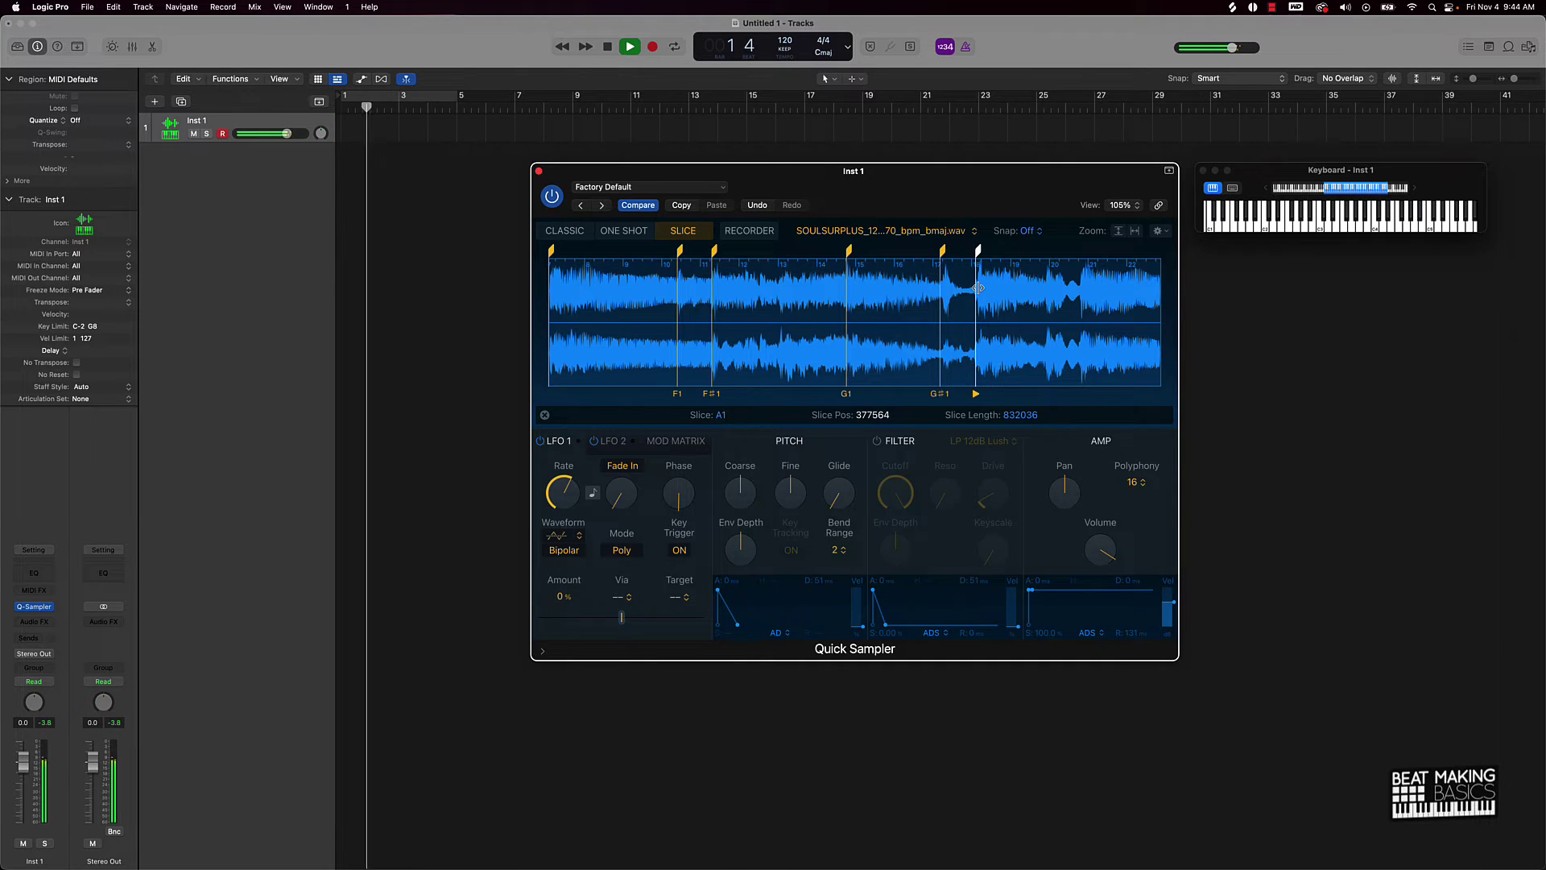
scroll(987, 292, up, 5)
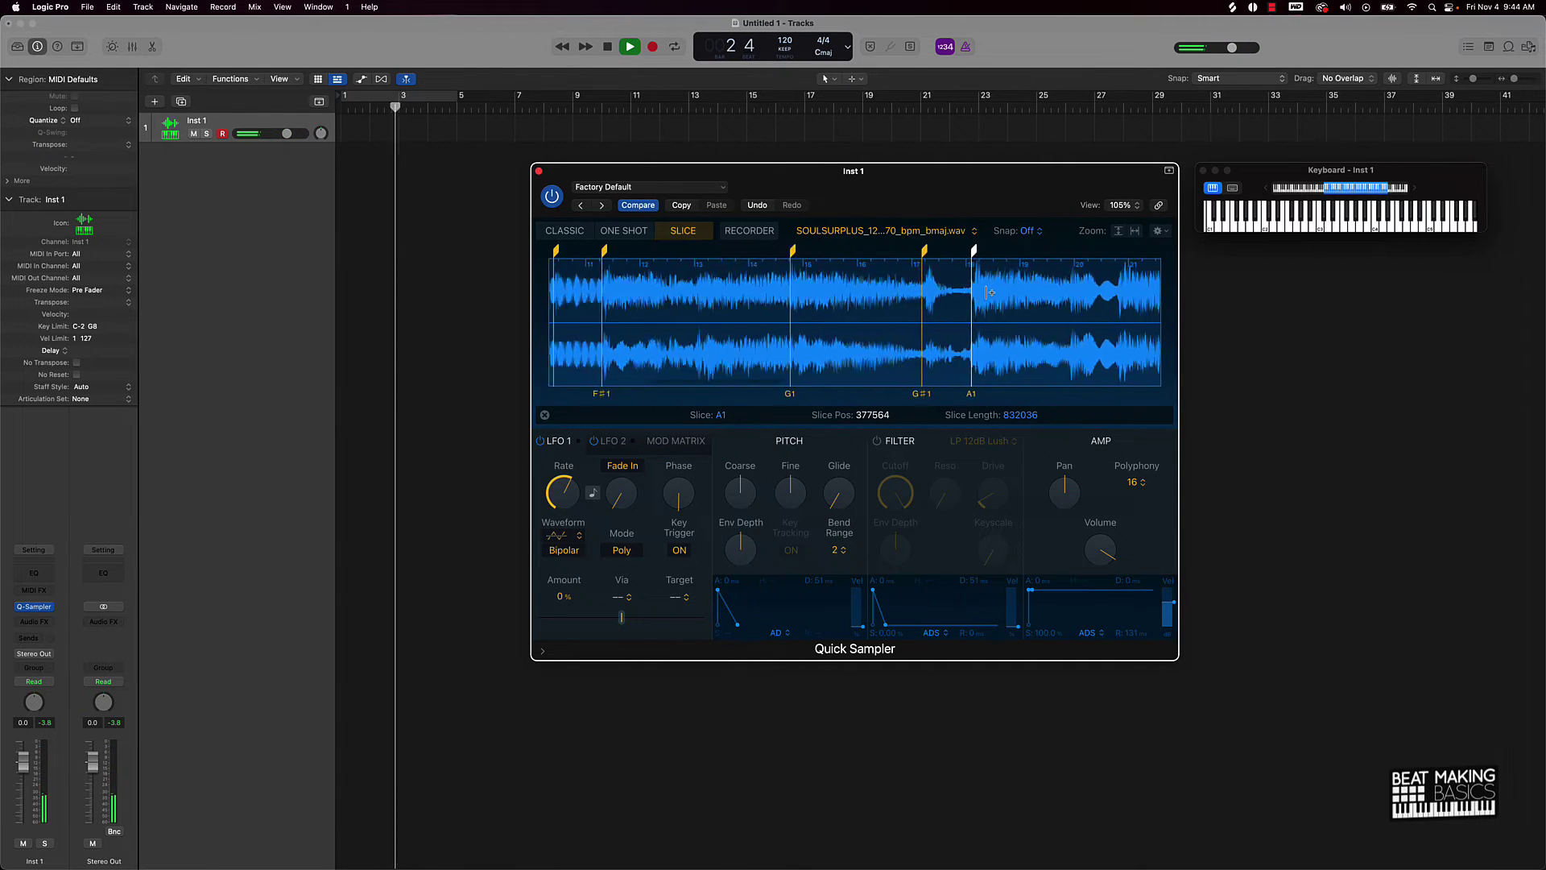
Step: Align the A1 slice marker with the start of its transient at position 377360
scroll(989, 289, up, 5)
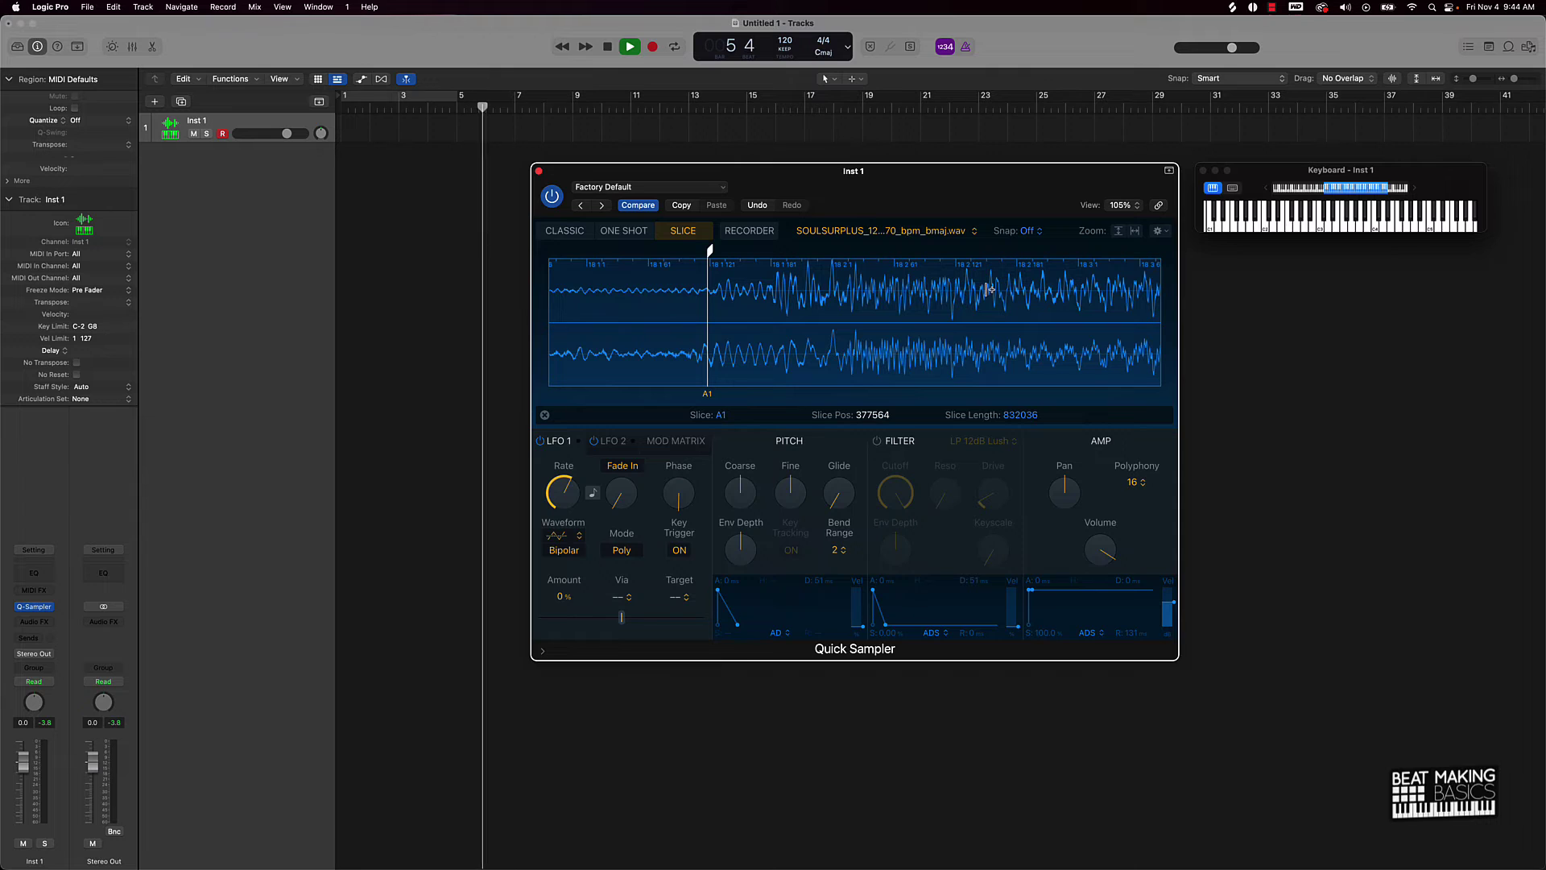
scroll(765, 347, down, 2)
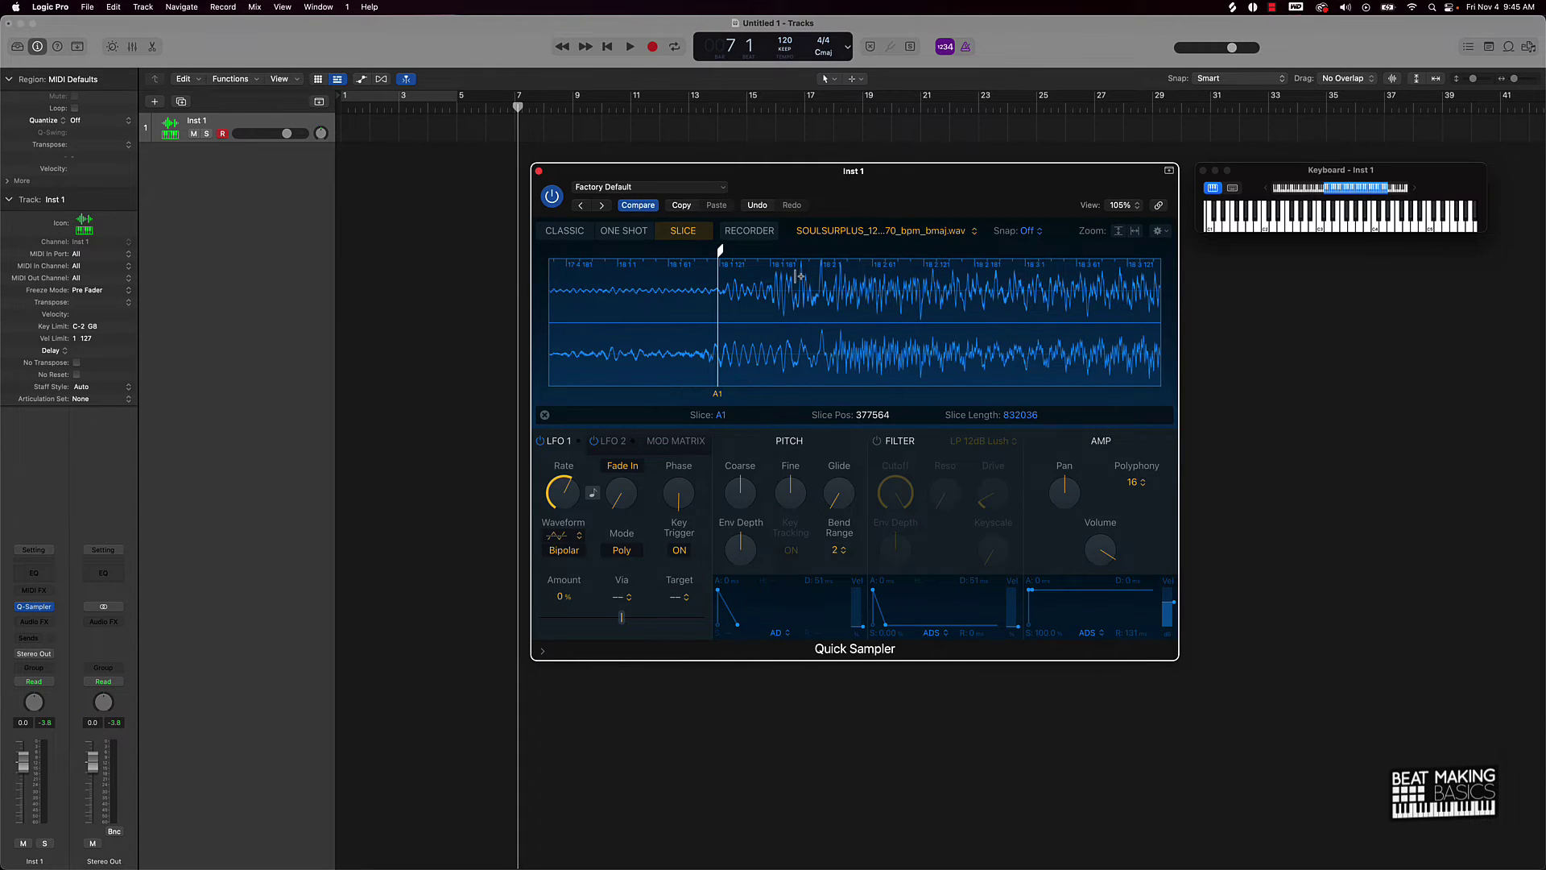
scroll(801, 277, down, 5)
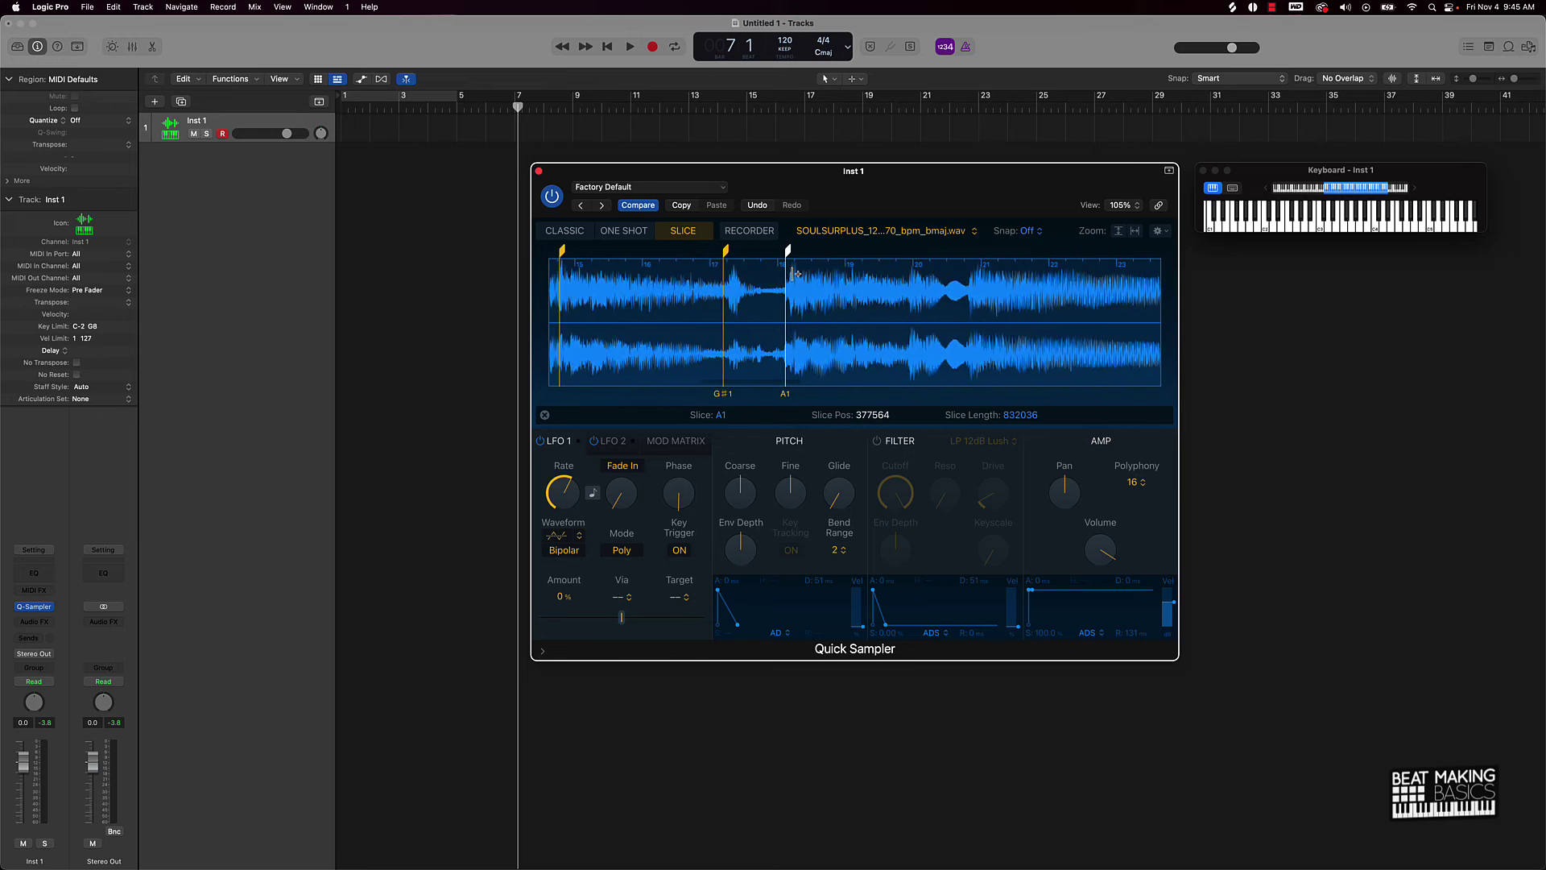
scroll(800, 275, up, 8)
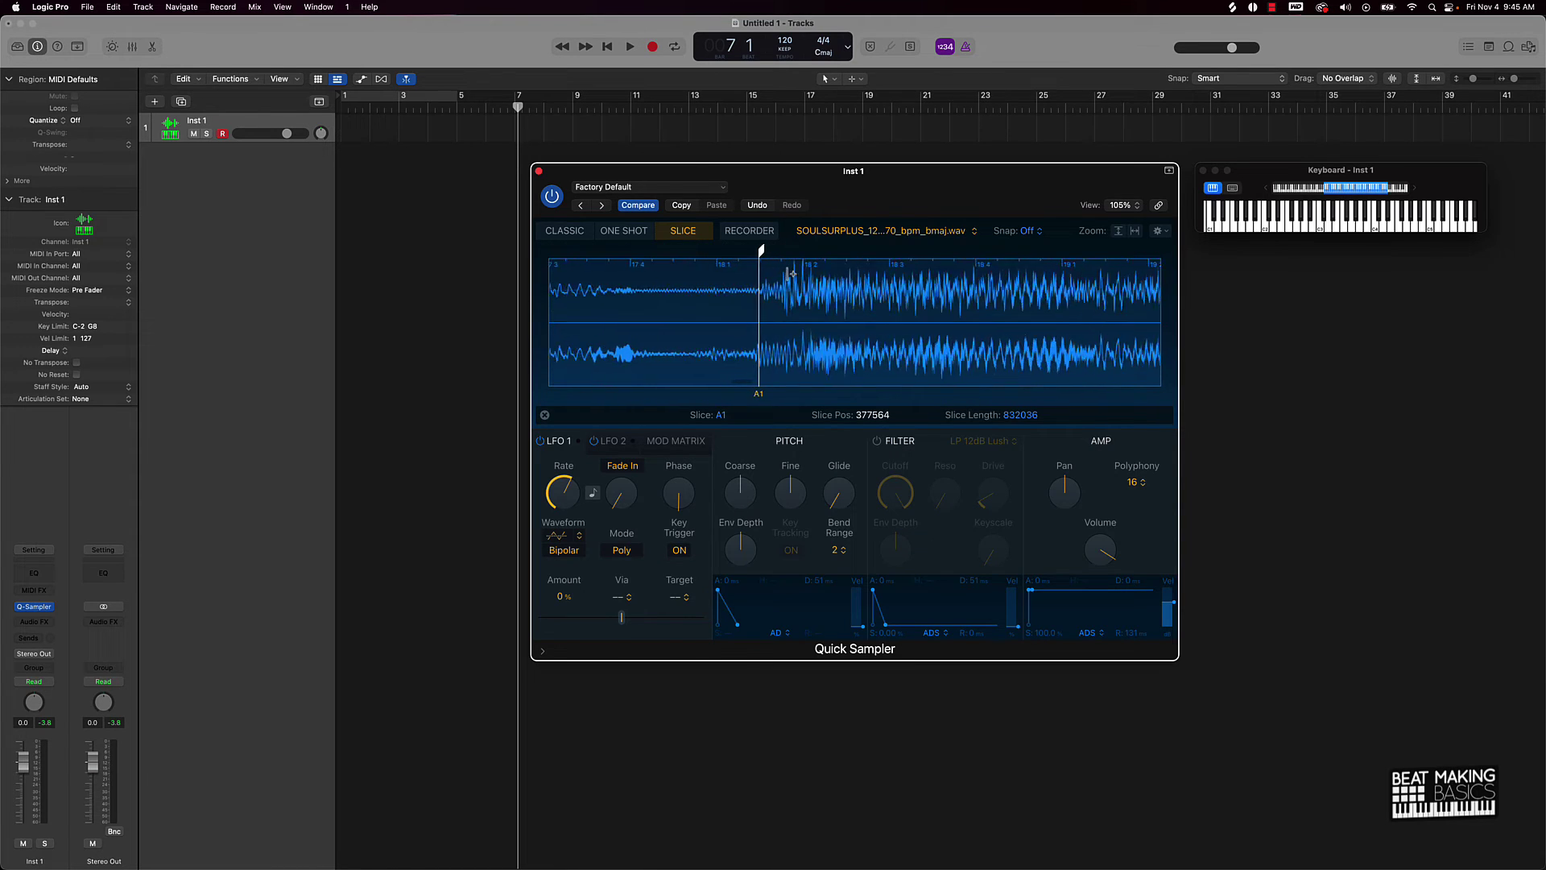
scroll(782, 274, up, 3)
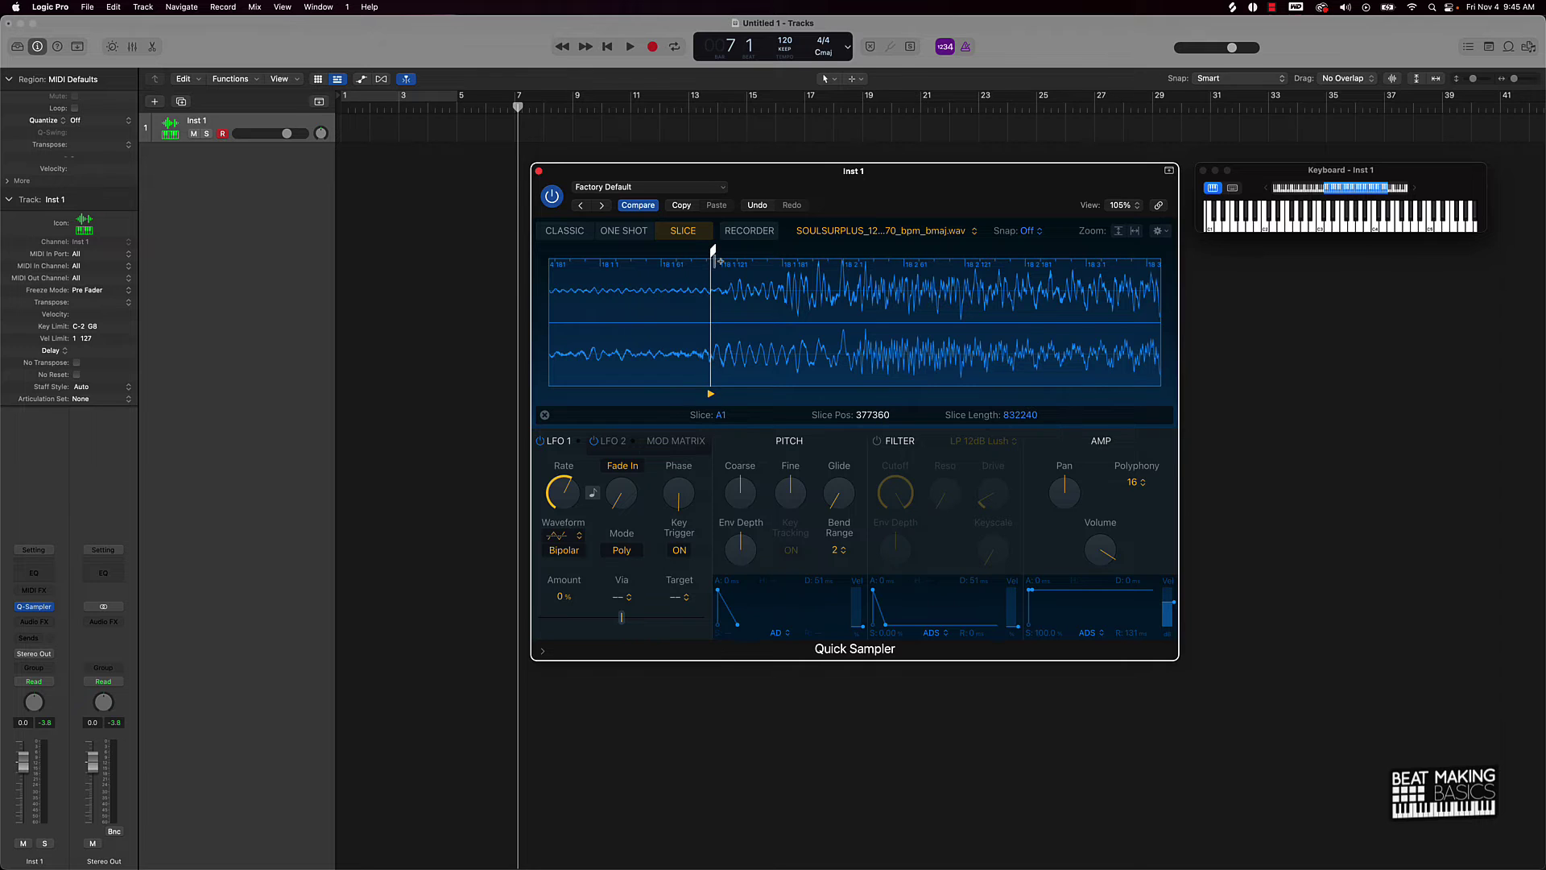
scroll(709, 334, down, 10)
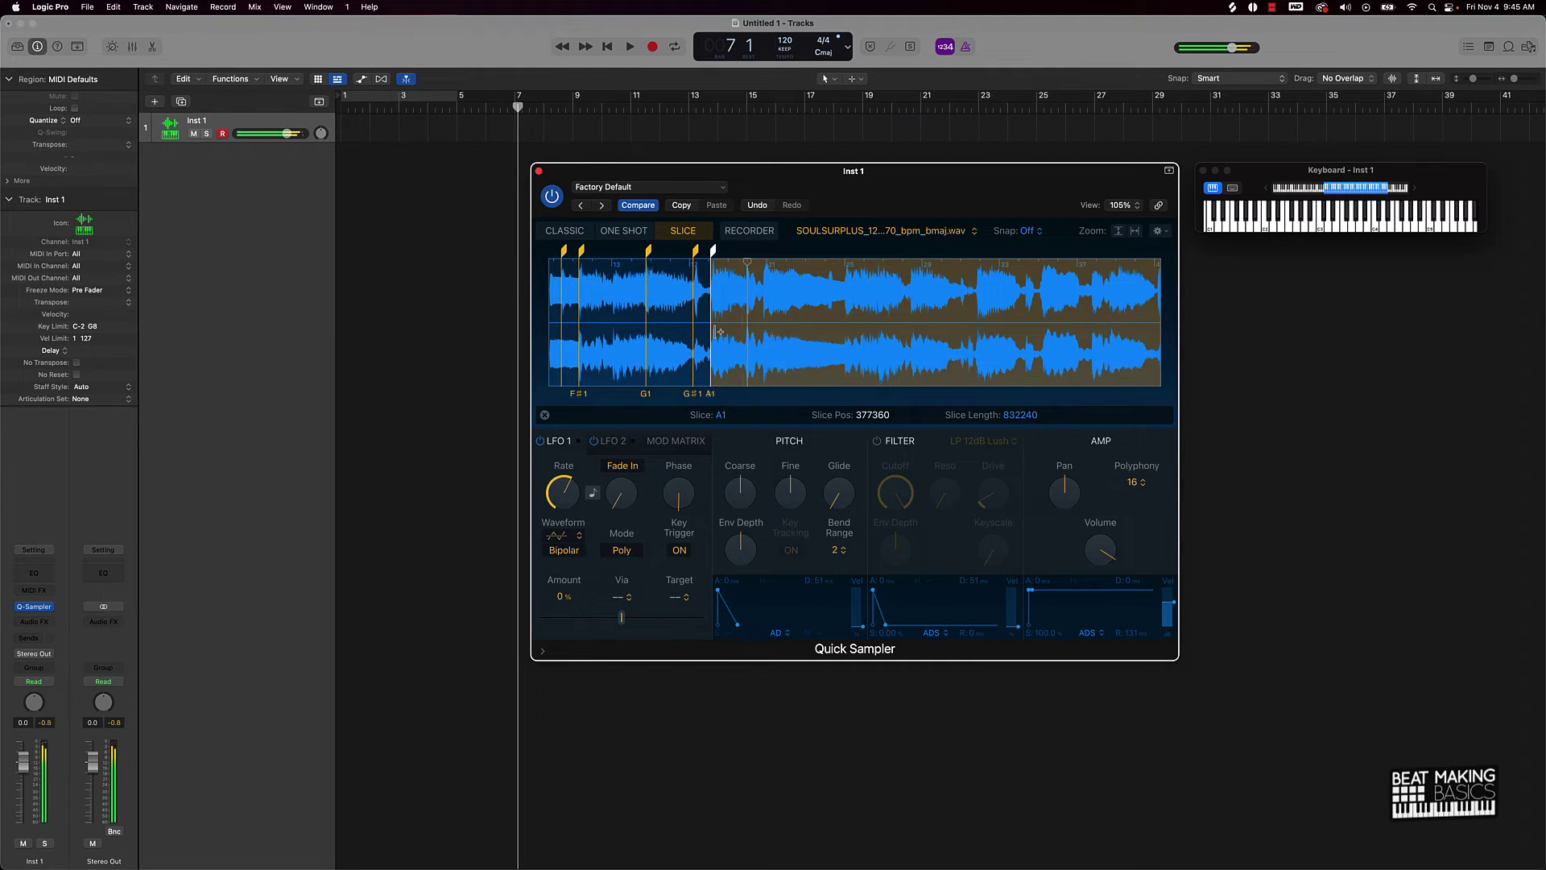
Step: Audition the A1 slice and add slice markers for A#1 at position 417025 and B1 at 436984
key(space)
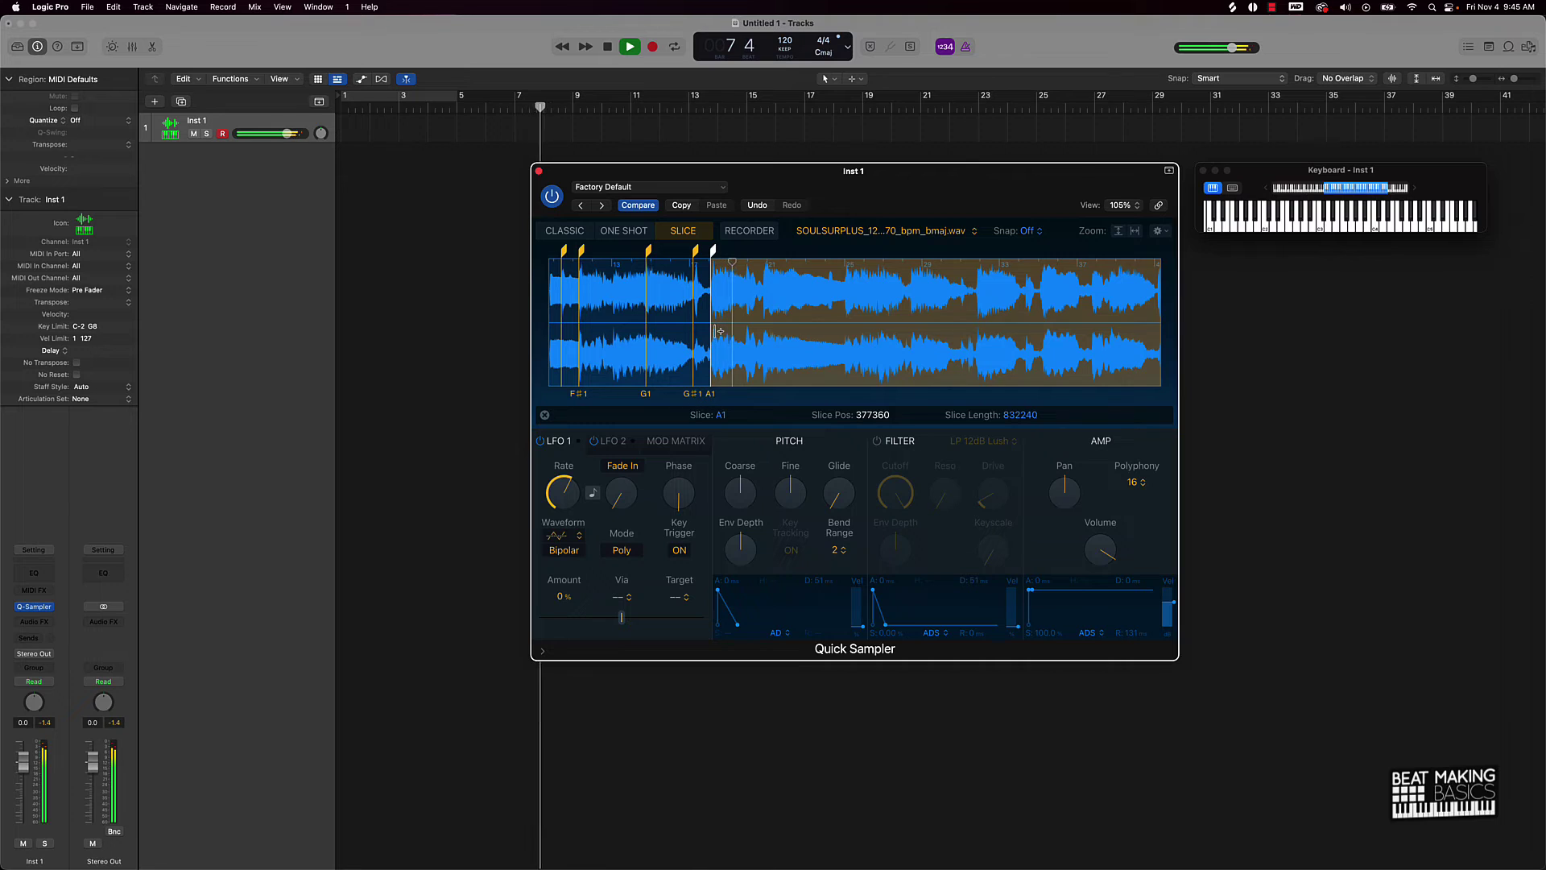
key(space)
key(space)
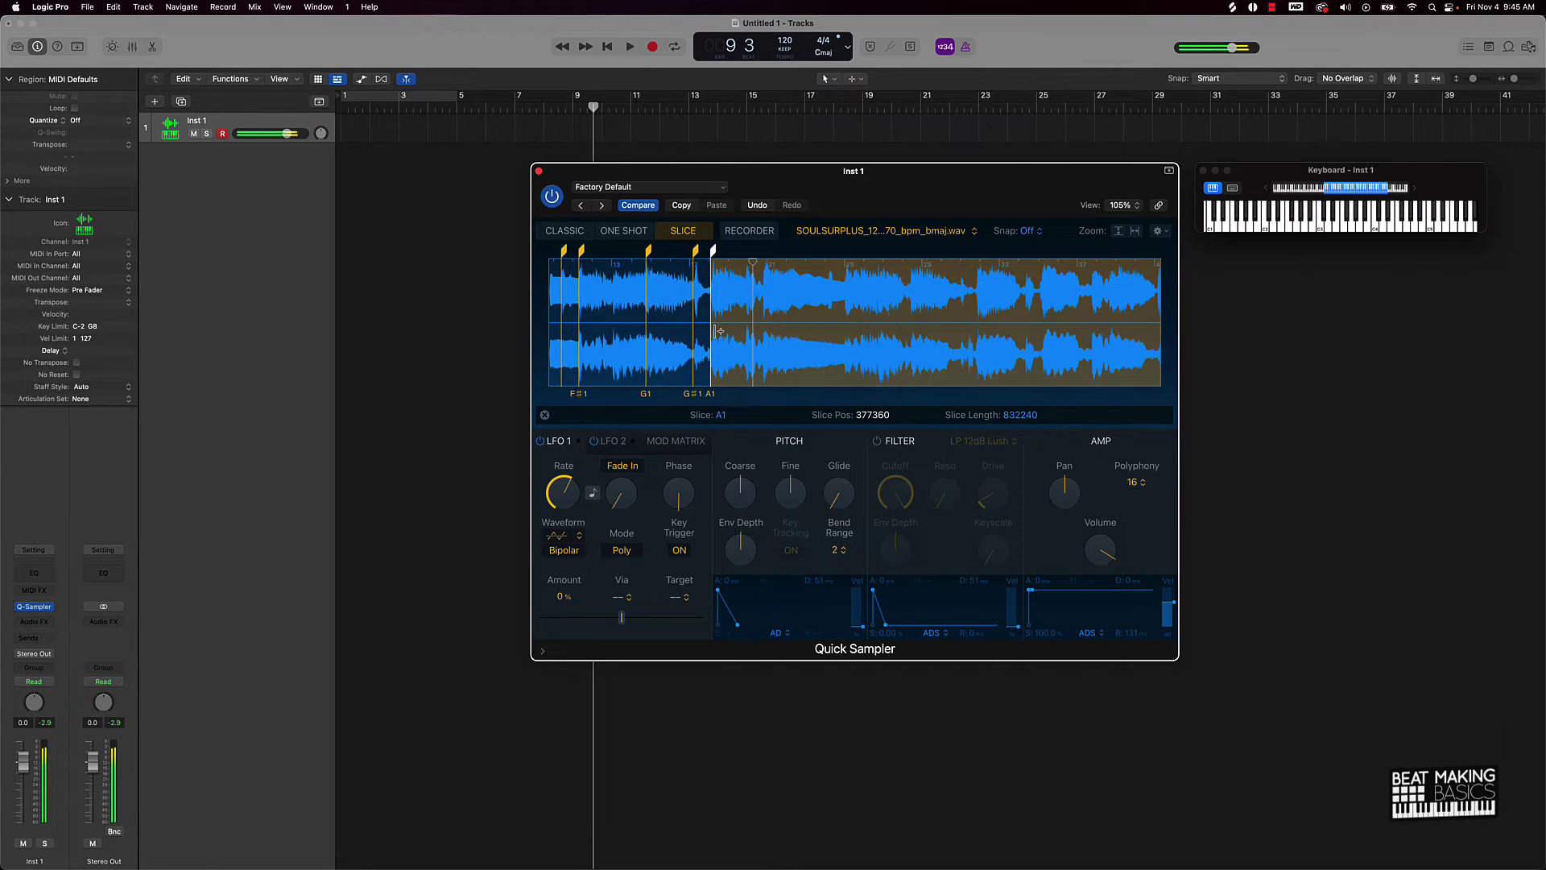
click(746, 281)
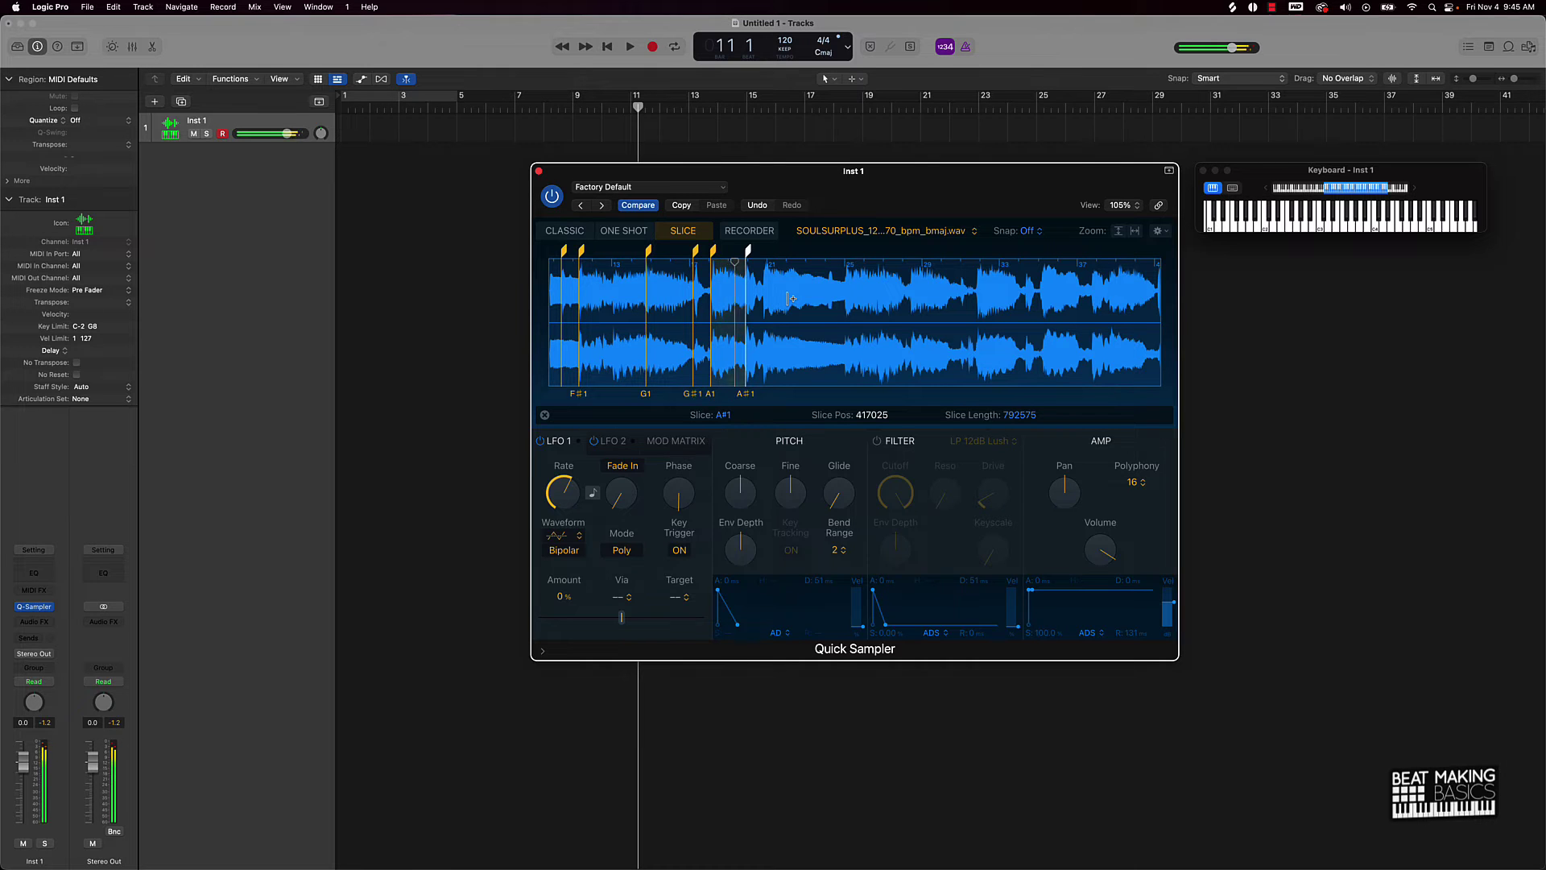
scroll(805, 290, up, 2)
scroll(808, 289, up, 5)
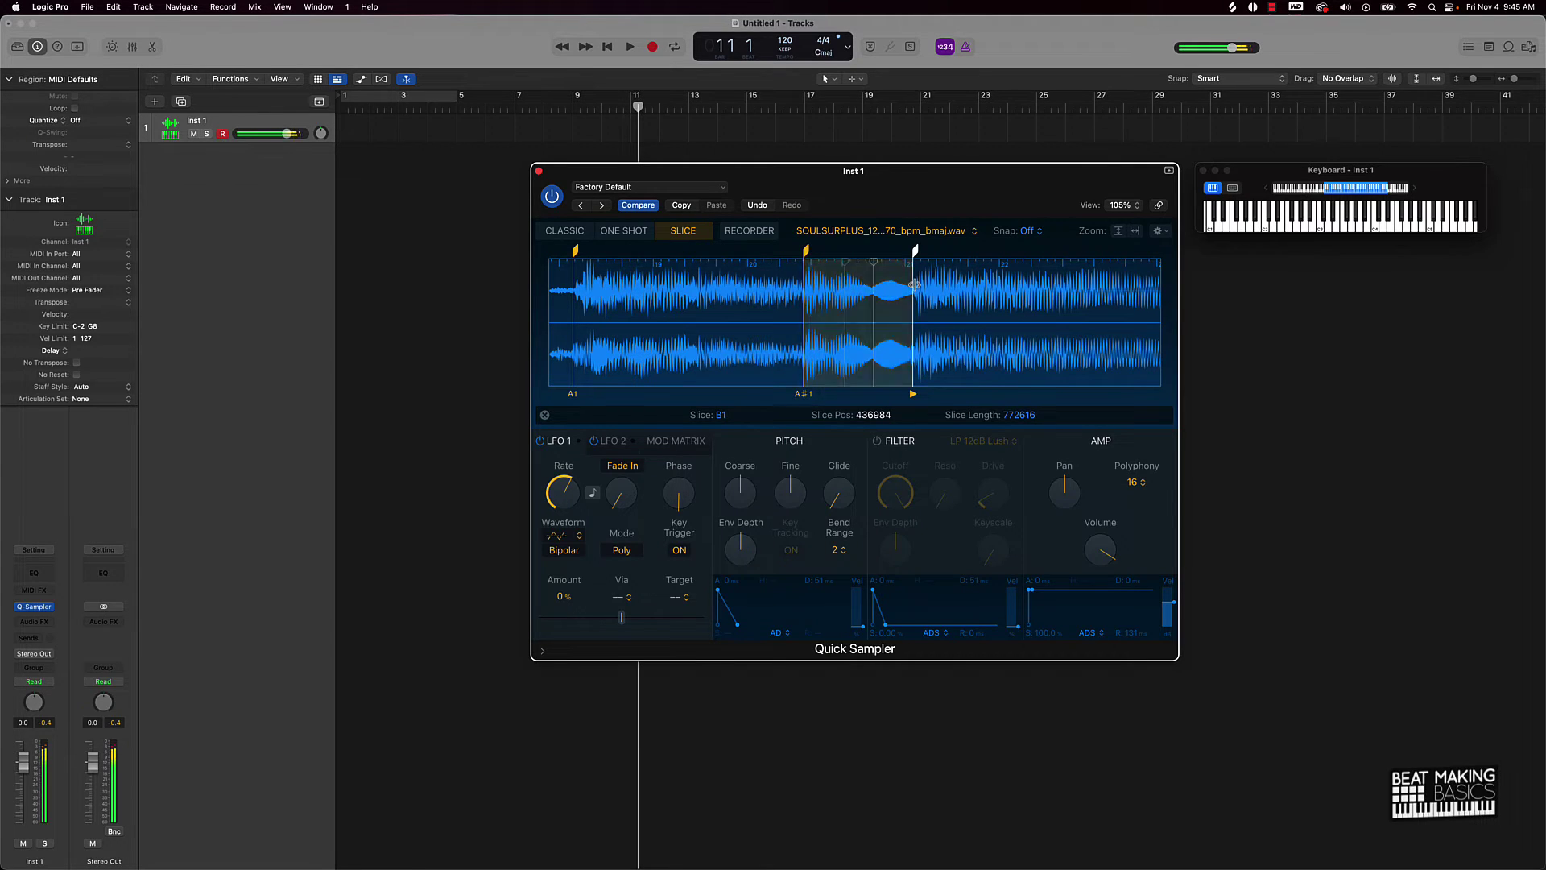
Step: Add slice markers at the transients after B1, for C2 at position 511846 and C#2 at 530807
scroll(926, 301, right, 5)
scroll(925, 300, right, 3)
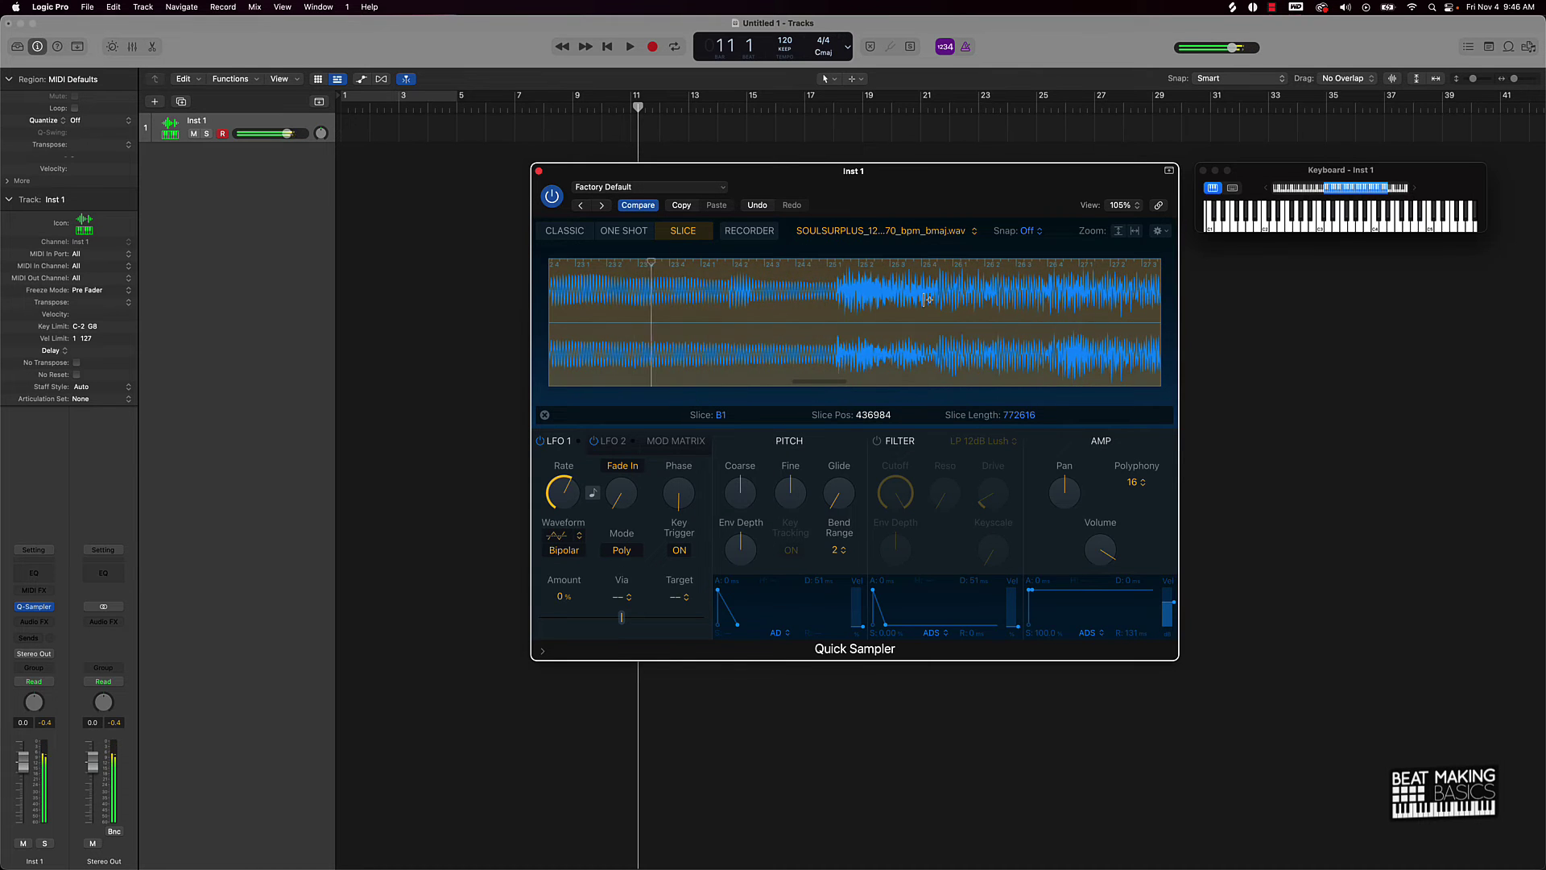
click(729, 285)
key(space)
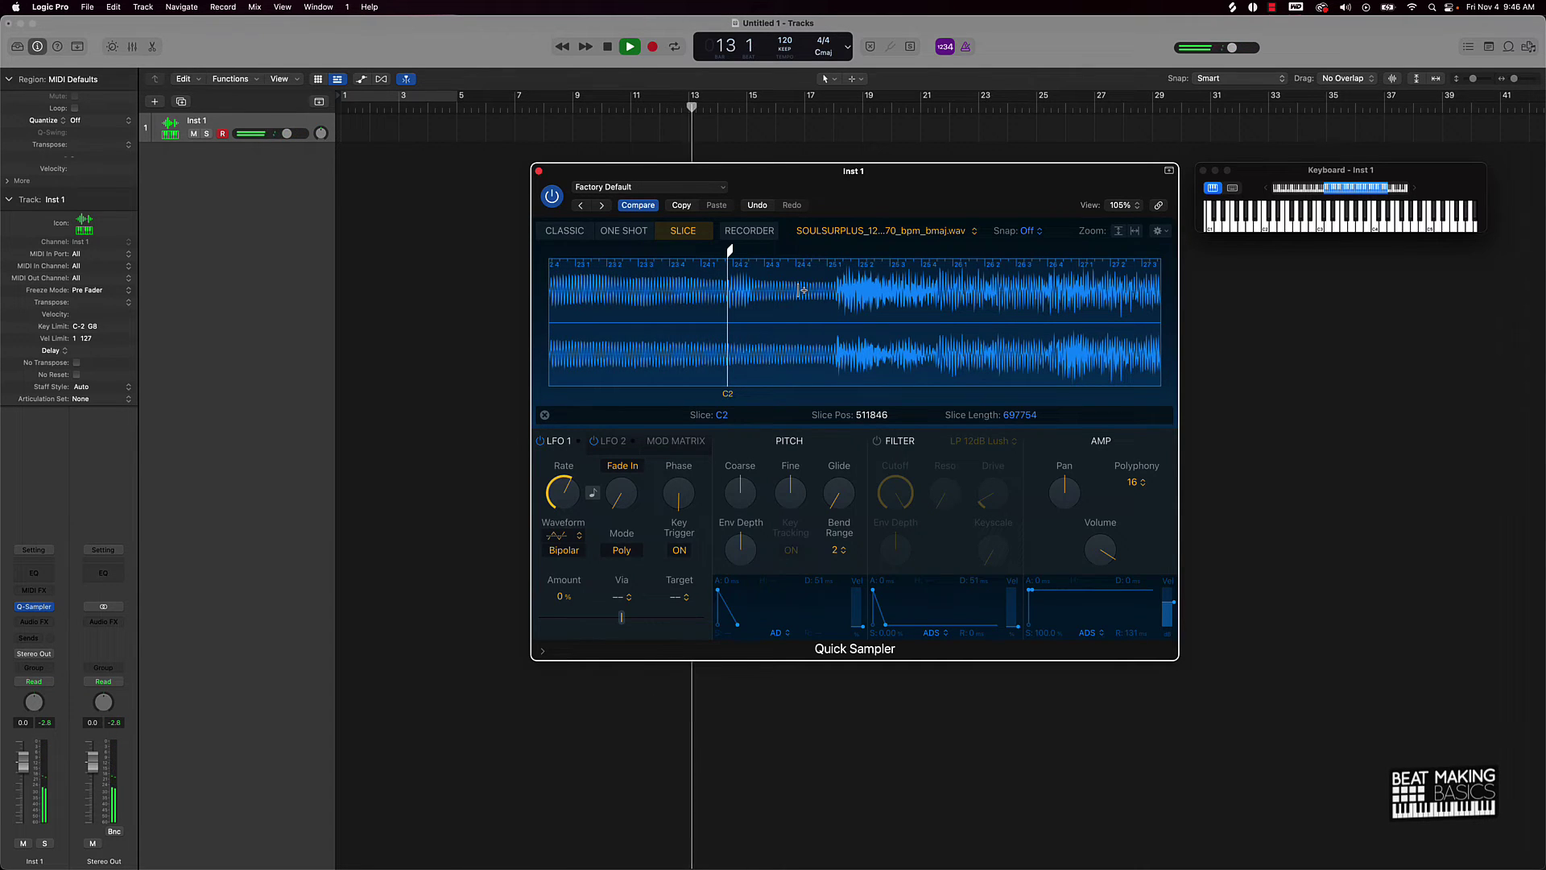
click(840, 287)
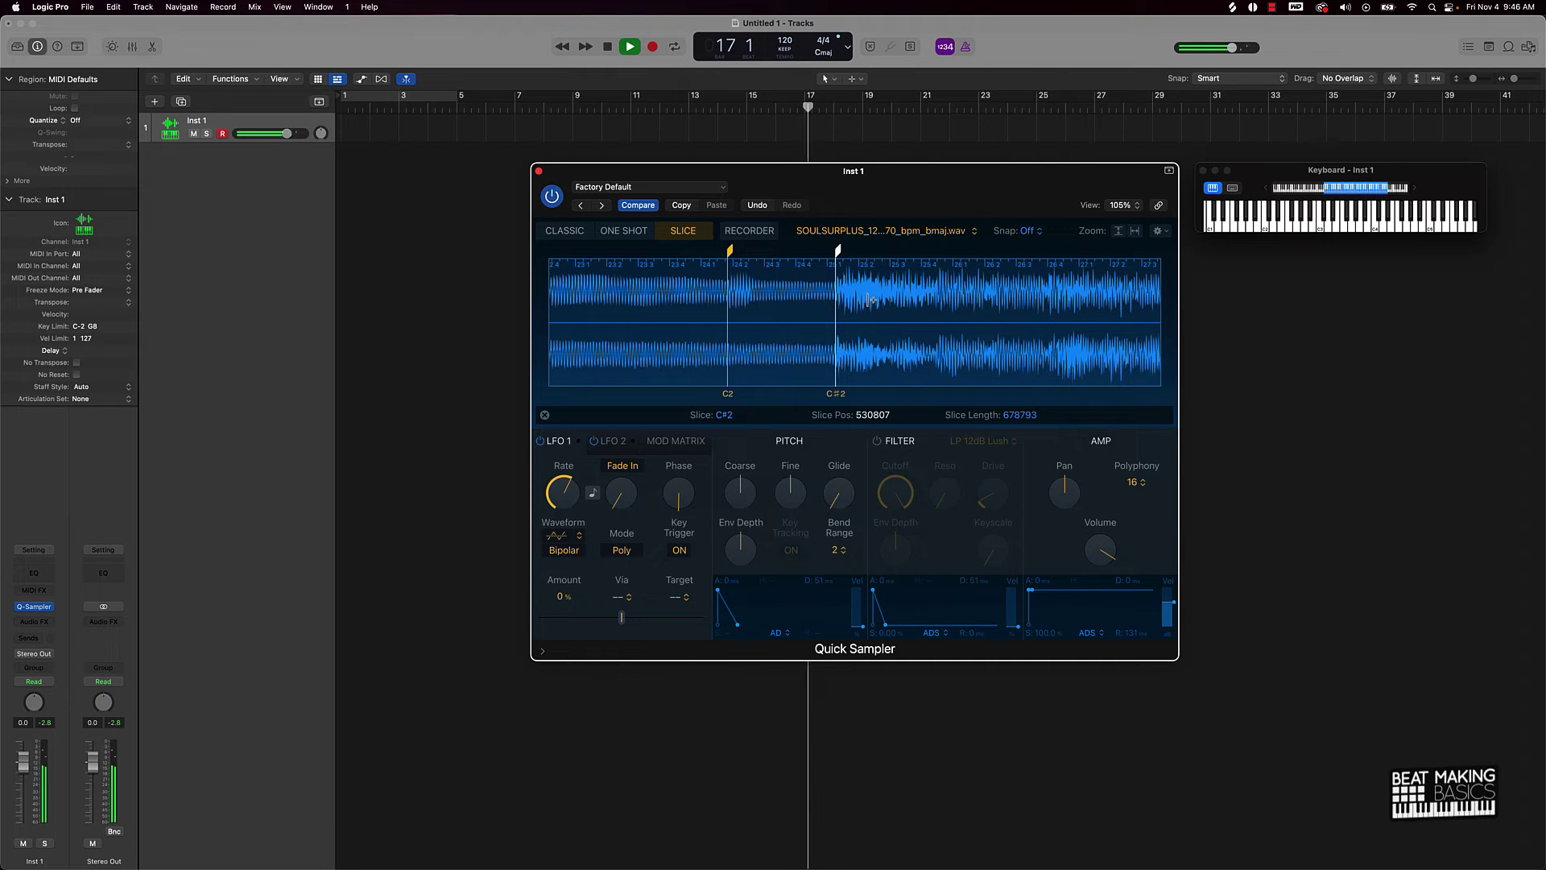
Step: Add a D2 slice marker at position 605861, stop playback and return the playhead to the project start
scroll(892, 300, right, 5)
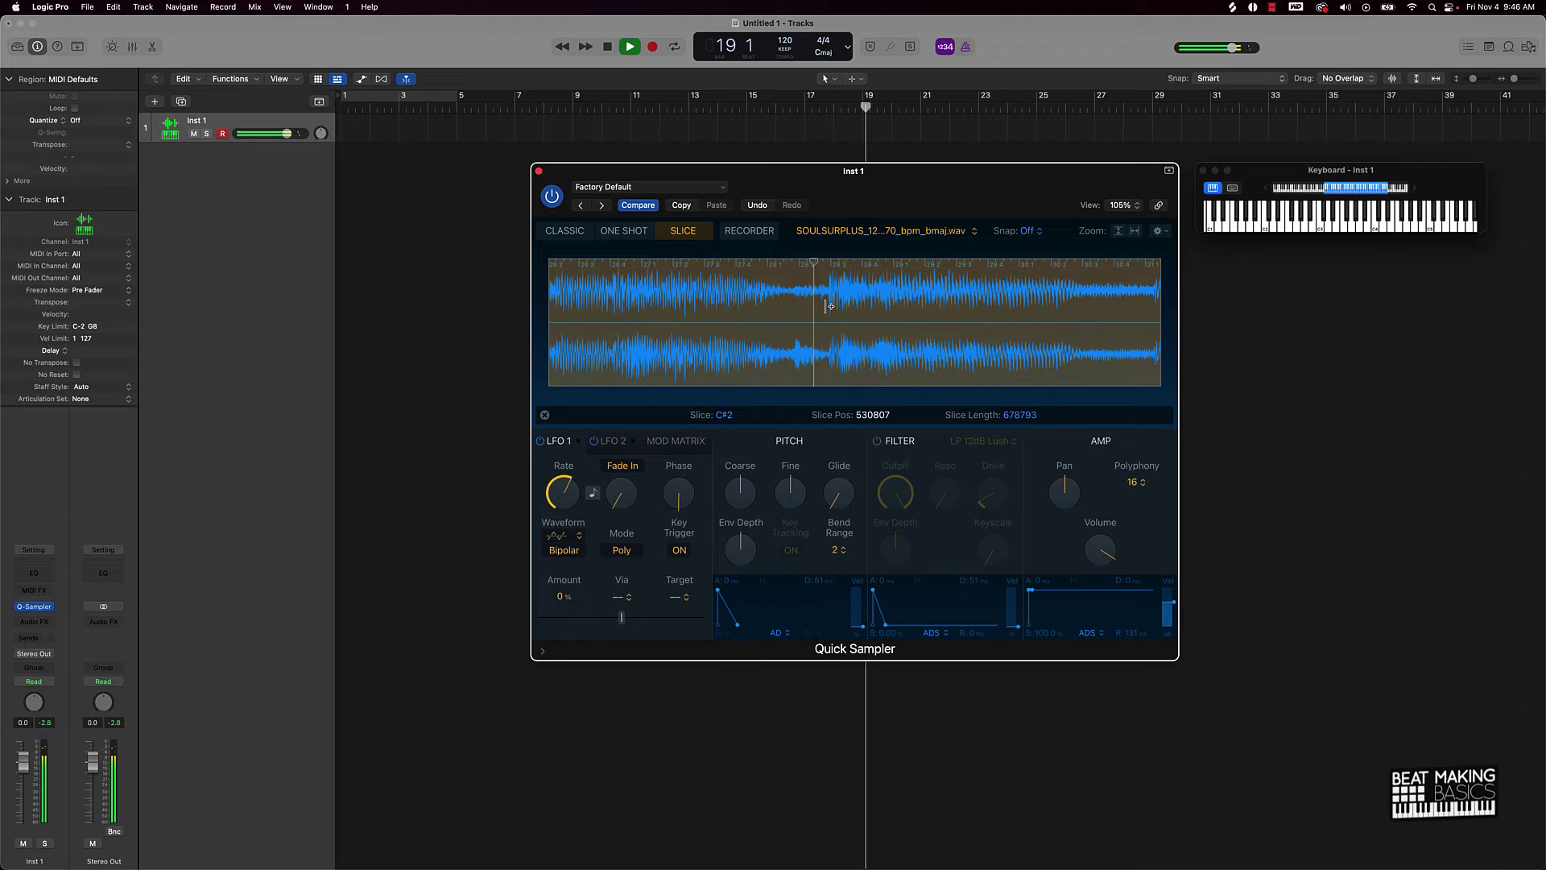
click(828, 291)
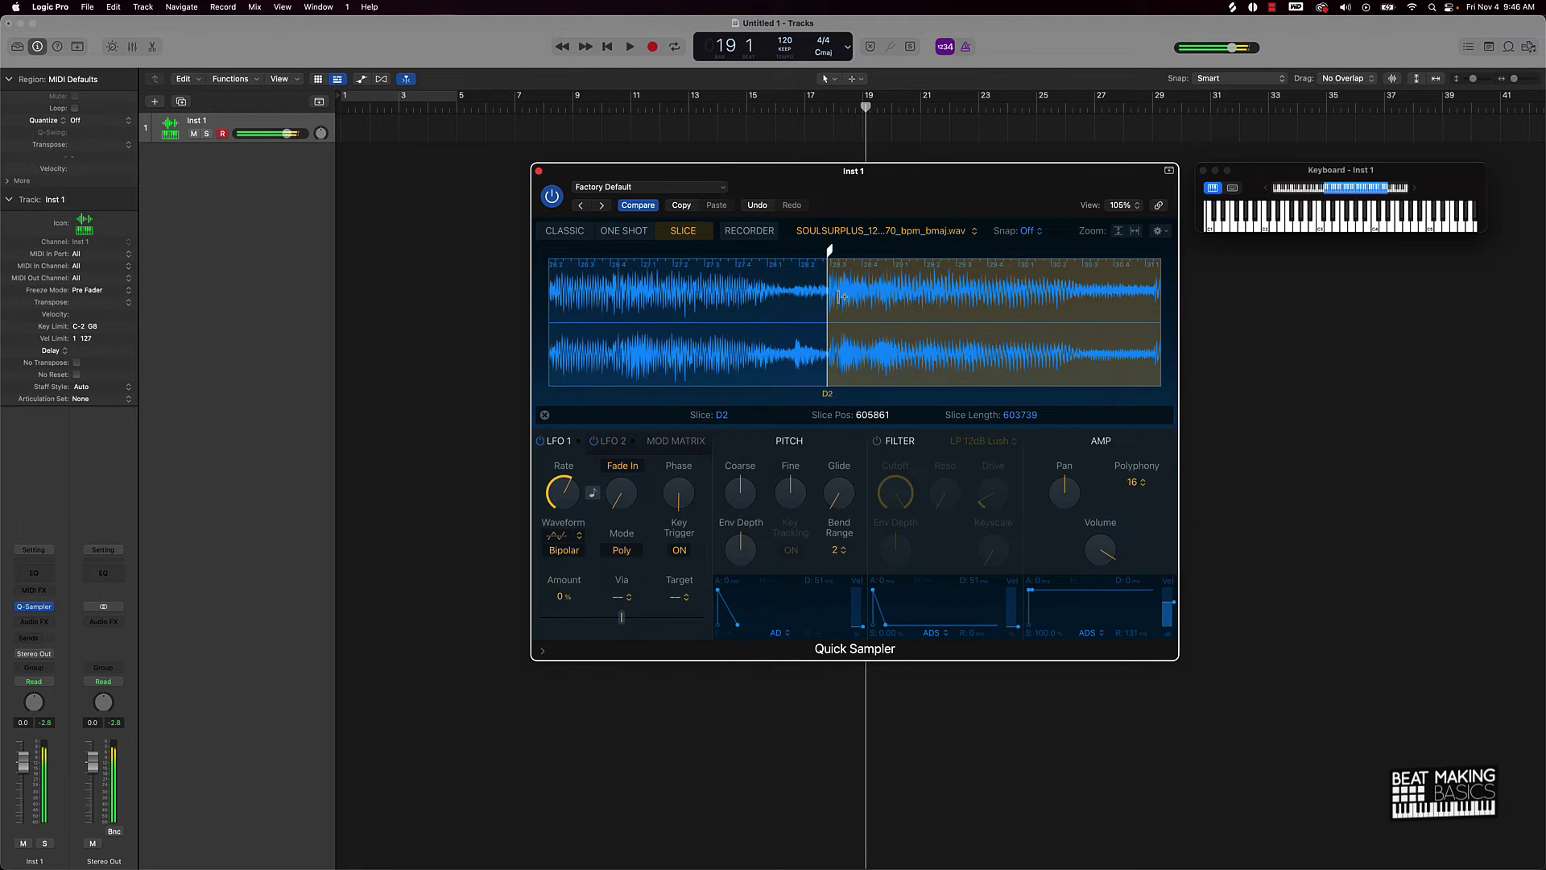
key(space)
key(Return)
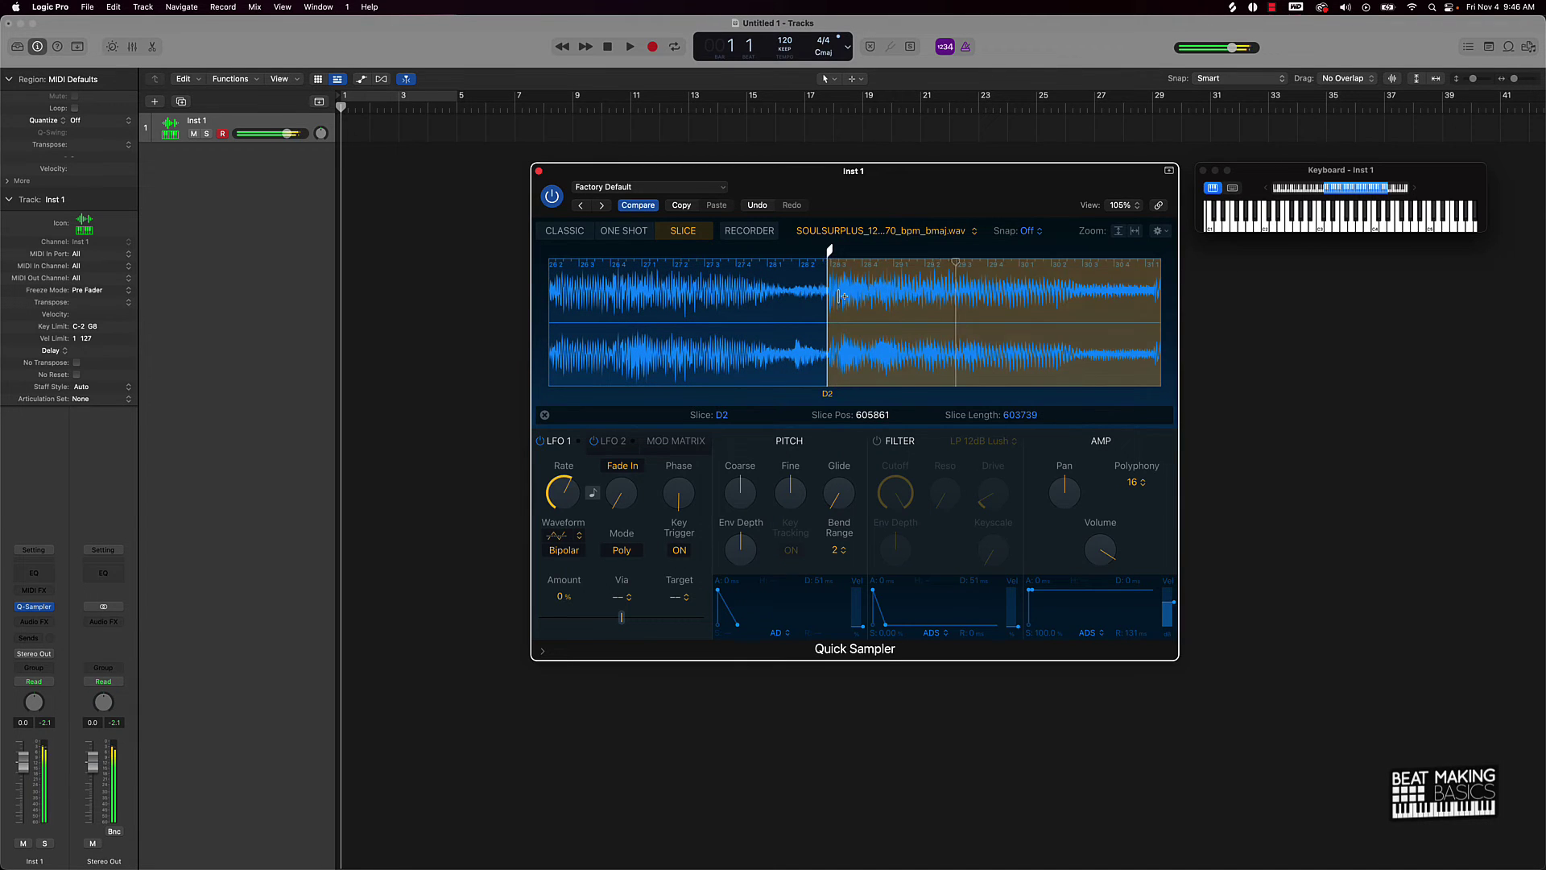
Step: Add slice markers at the transients after D2, for D#2 at position 662955 and E2 at 679860
scroll(841, 296, right, 5)
click(904, 292)
key(space)
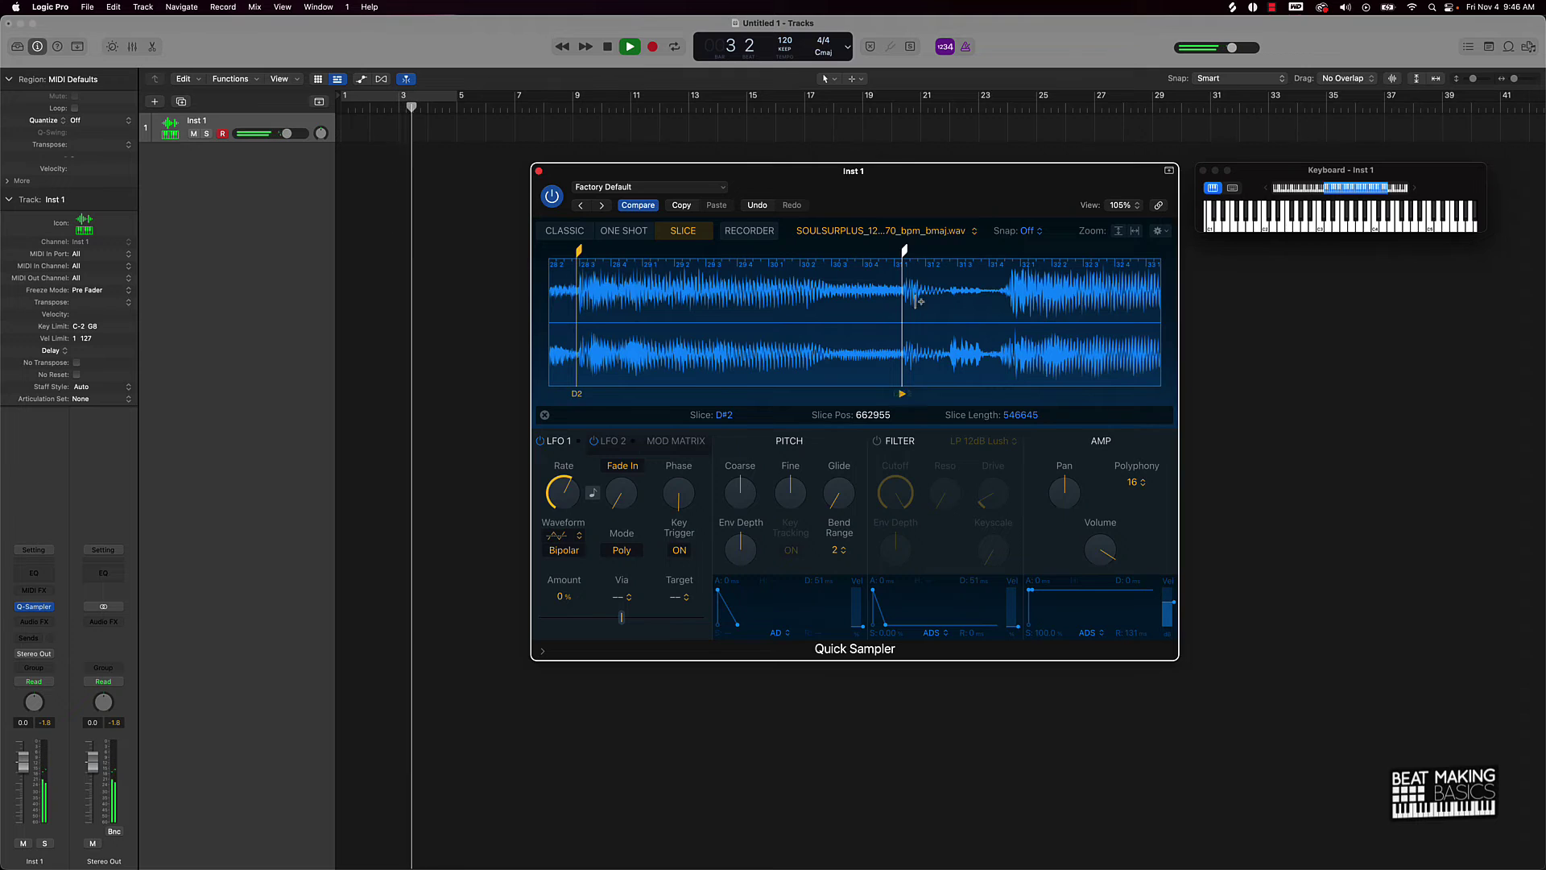
click(1003, 292)
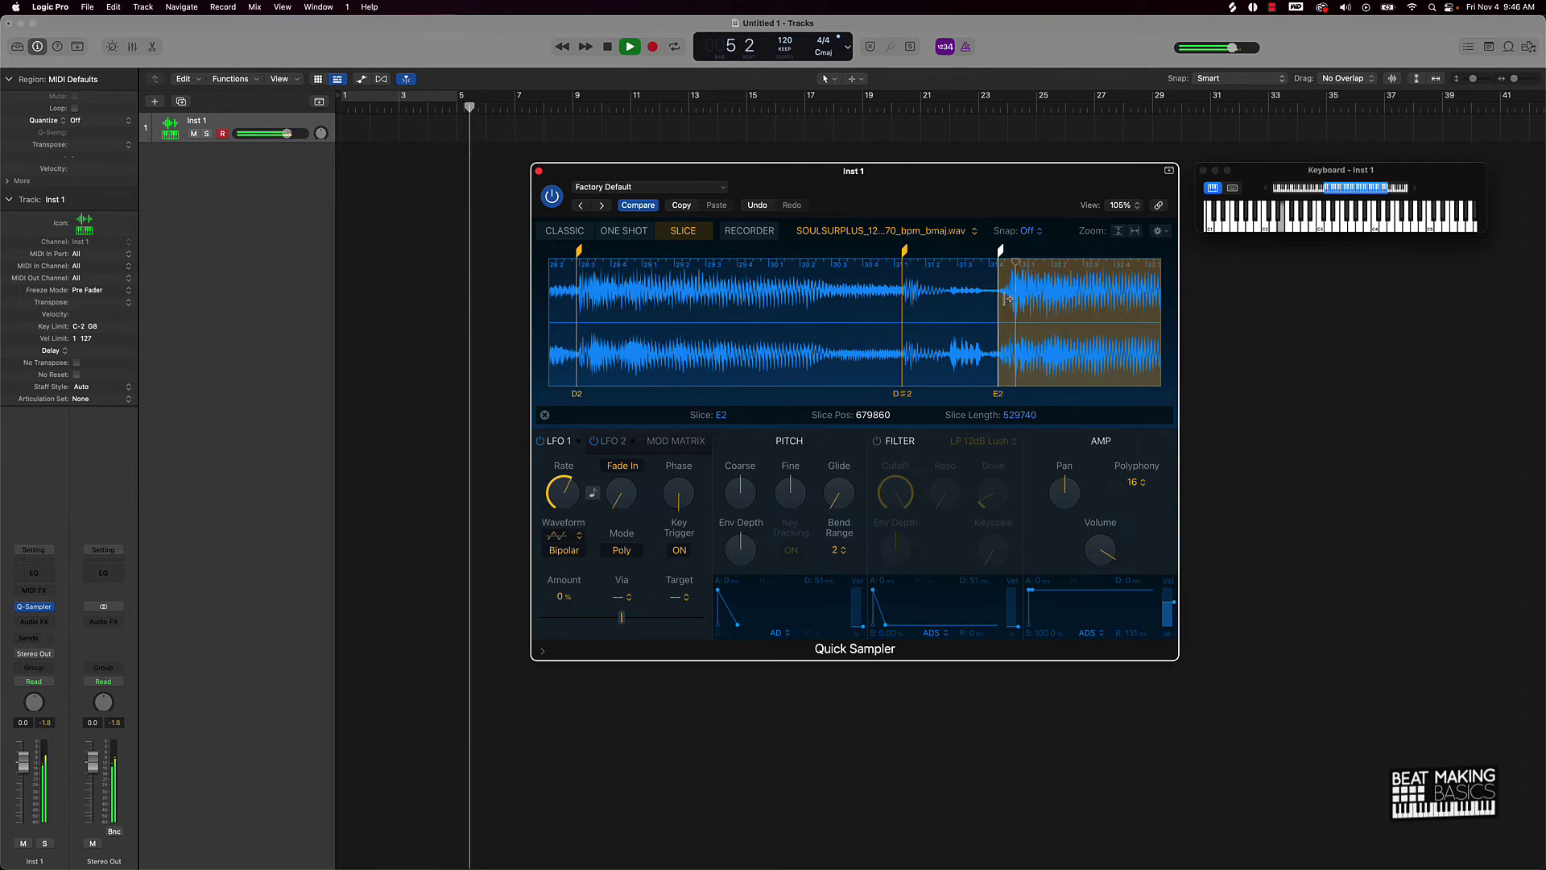
Step: Add slice markers at the transients after E2, for F2 at position 736632 and F#2 at 753498
scroll(966, 300, right, 5)
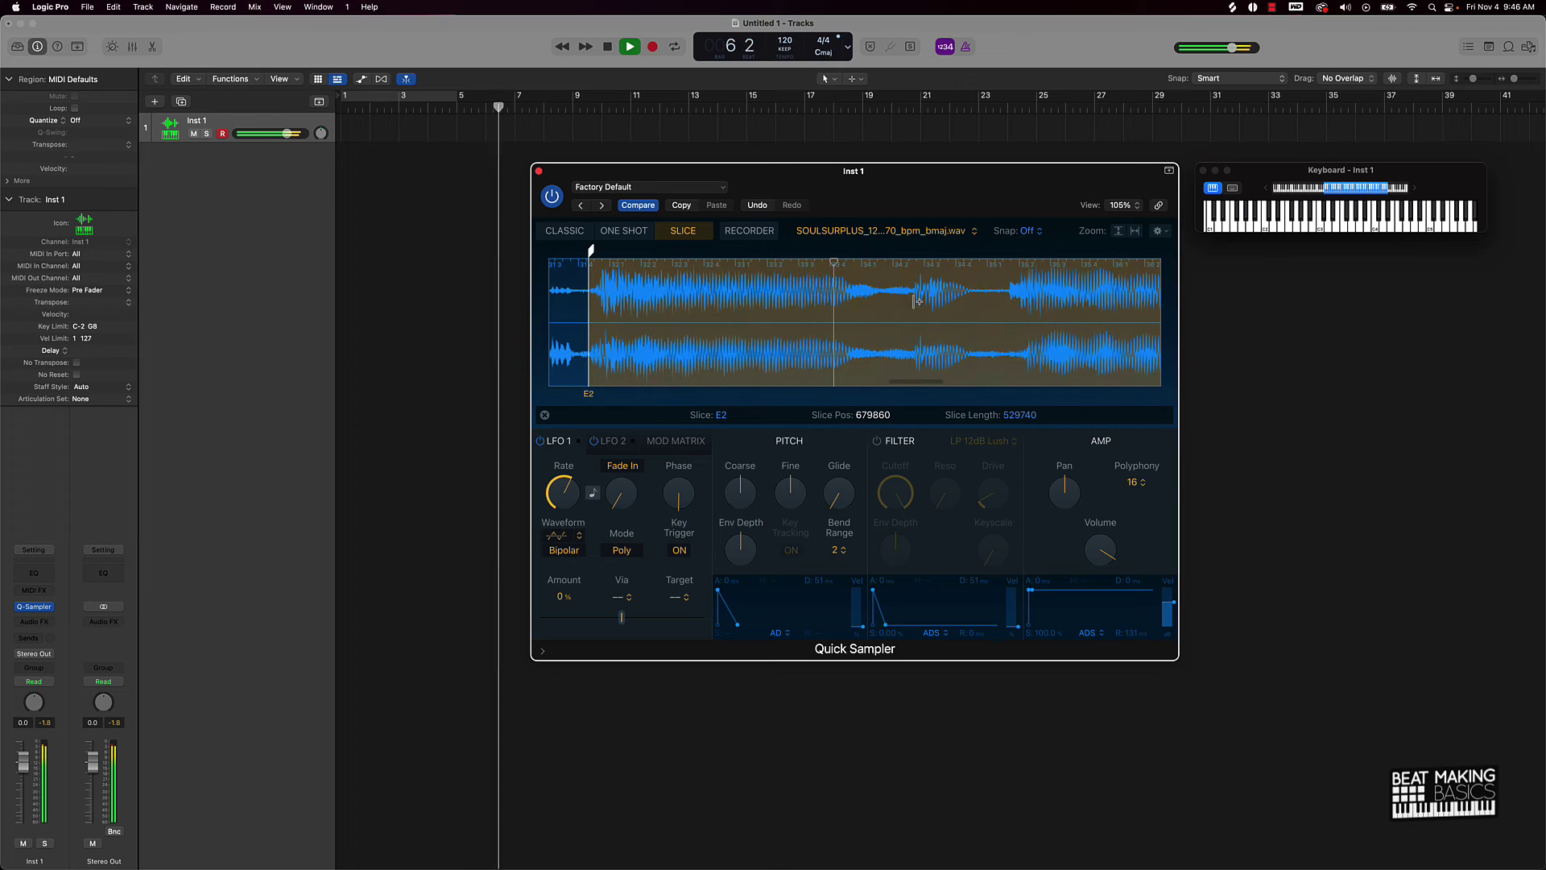
key(space)
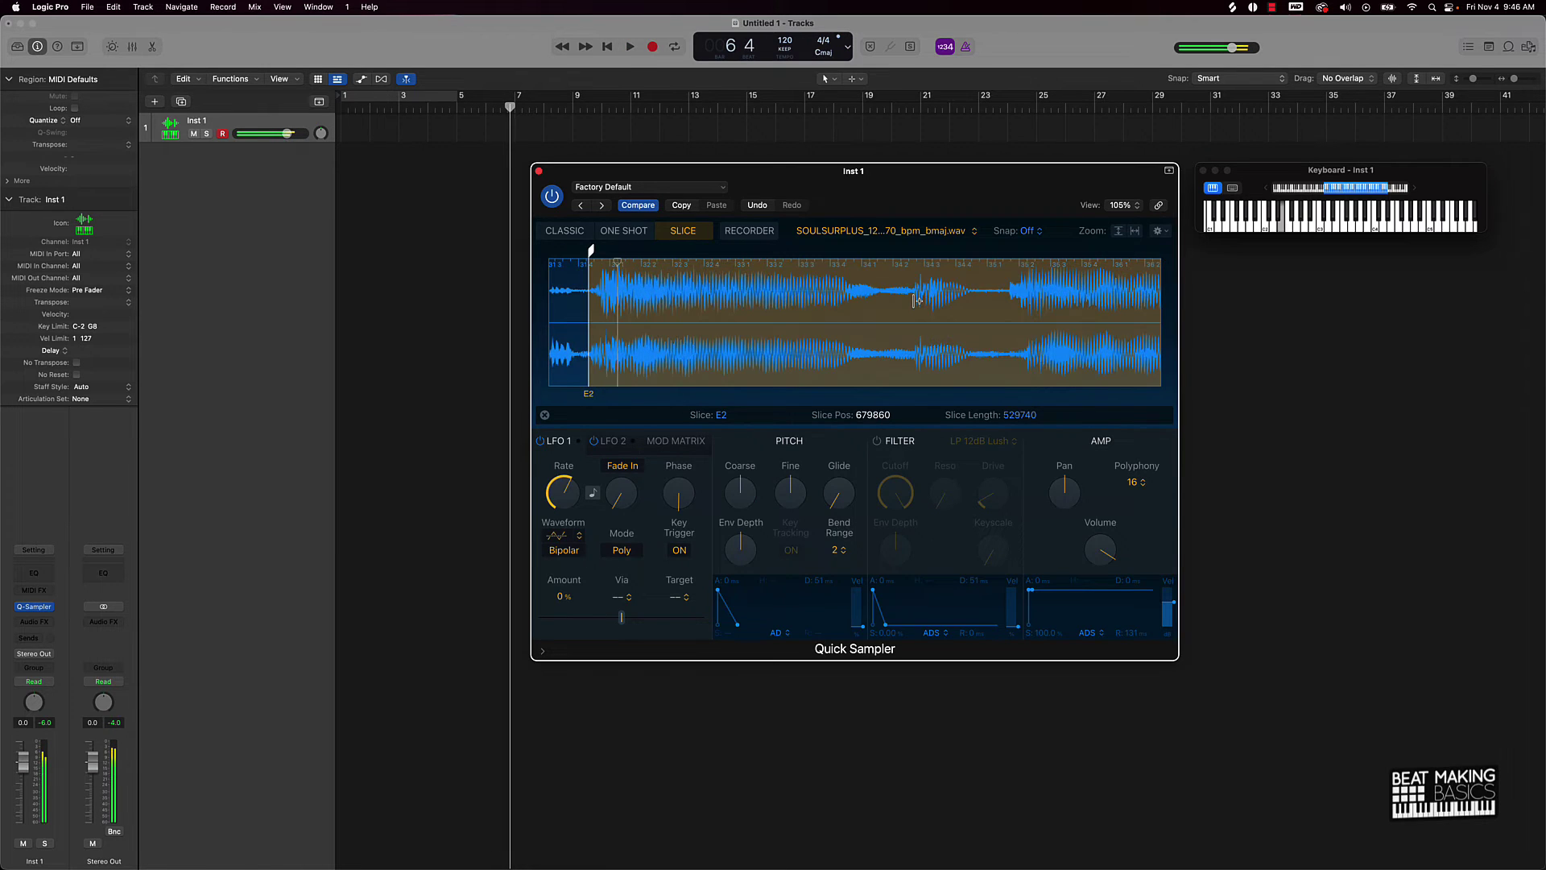
key(space)
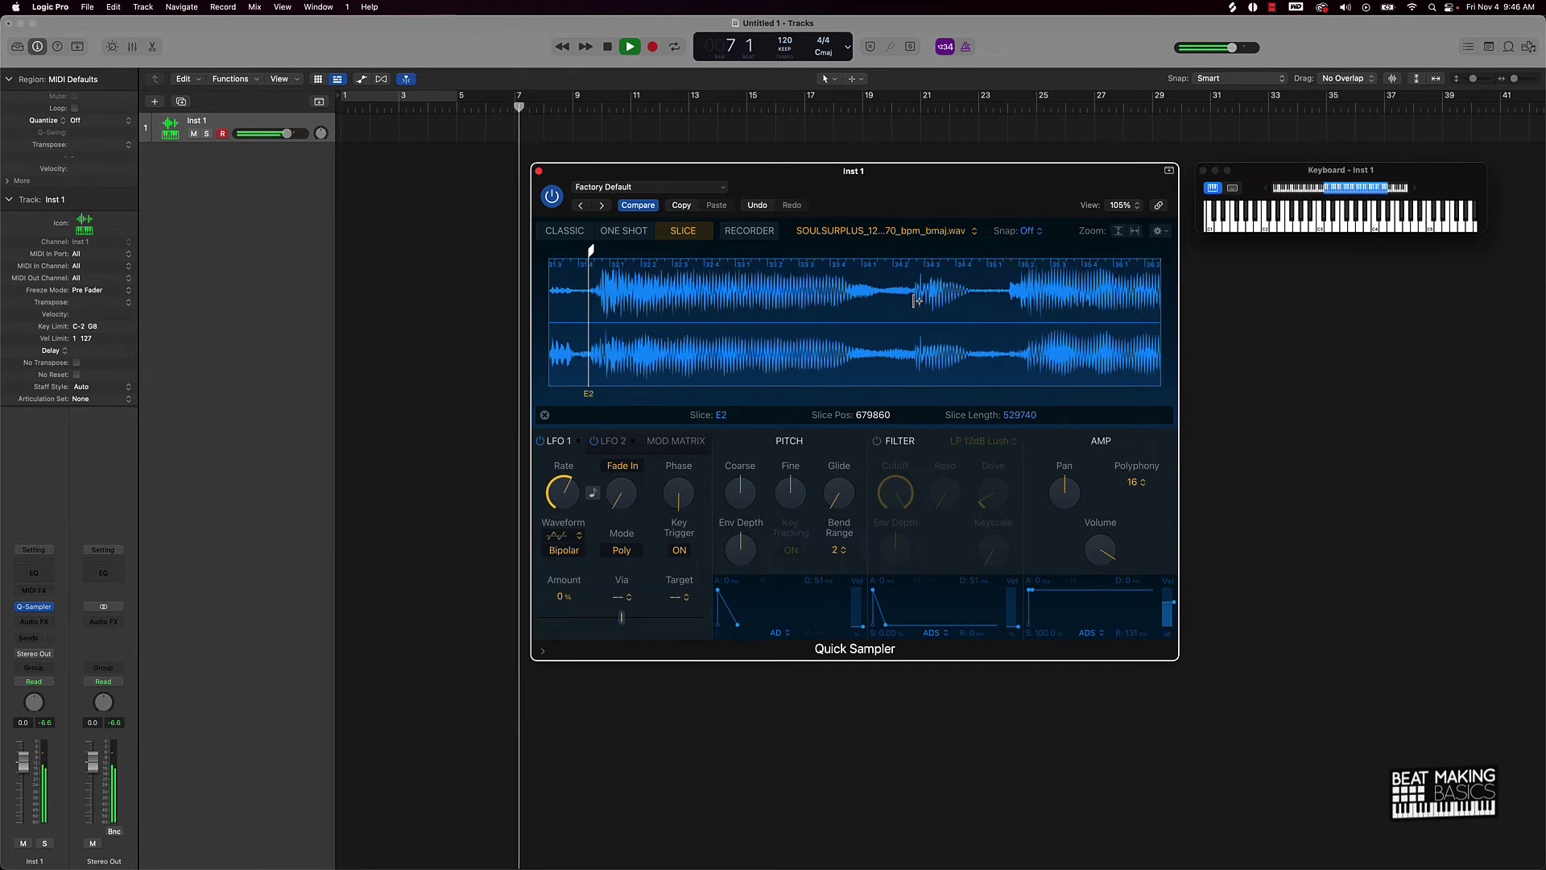
click(914, 288)
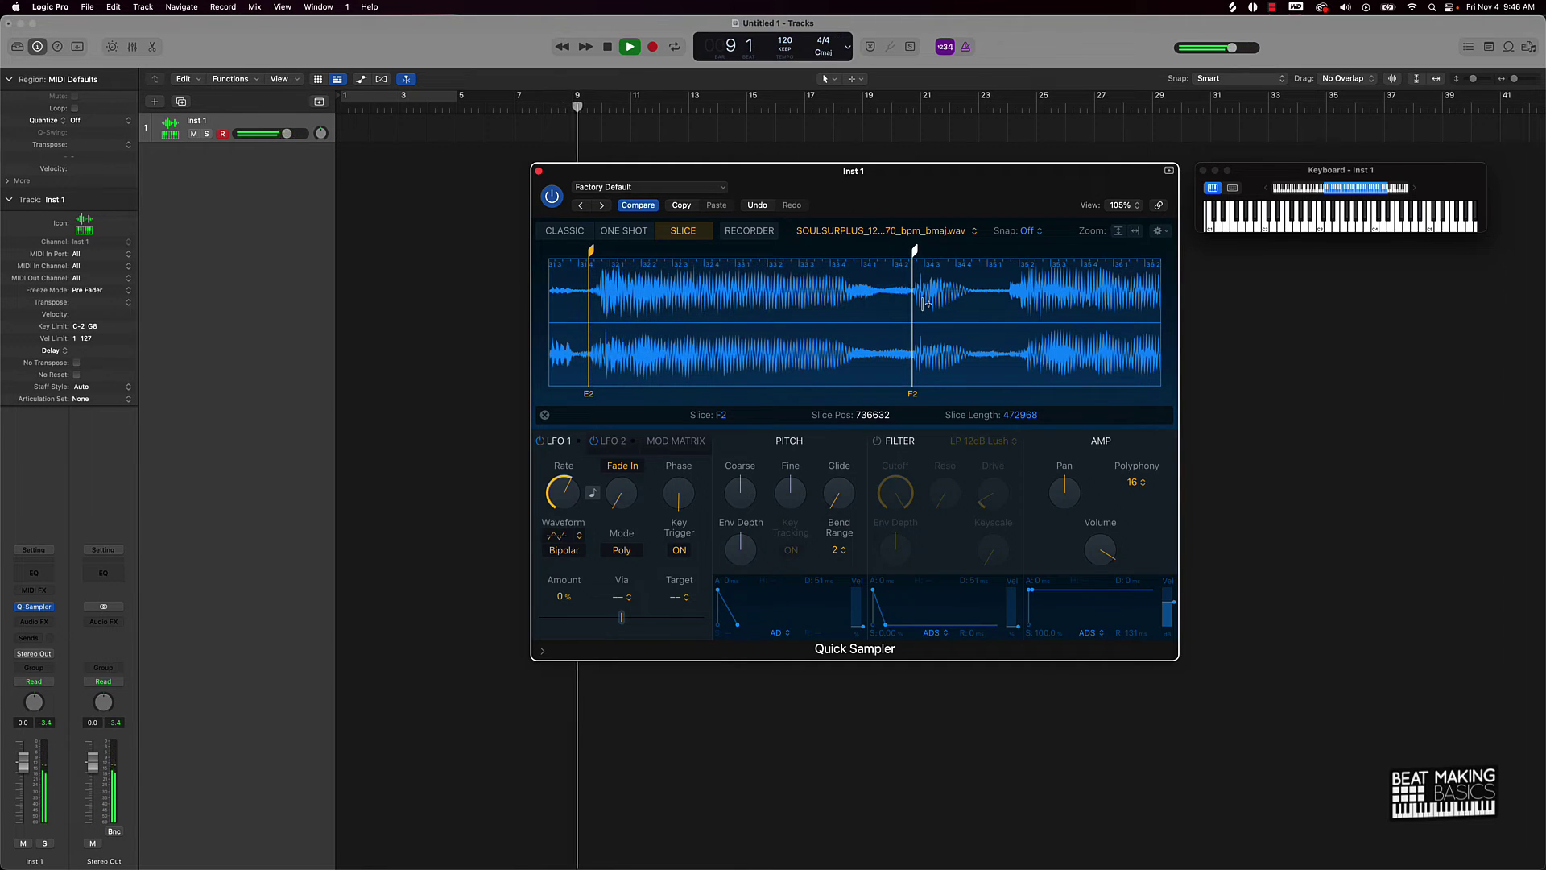
click(1012, 289)
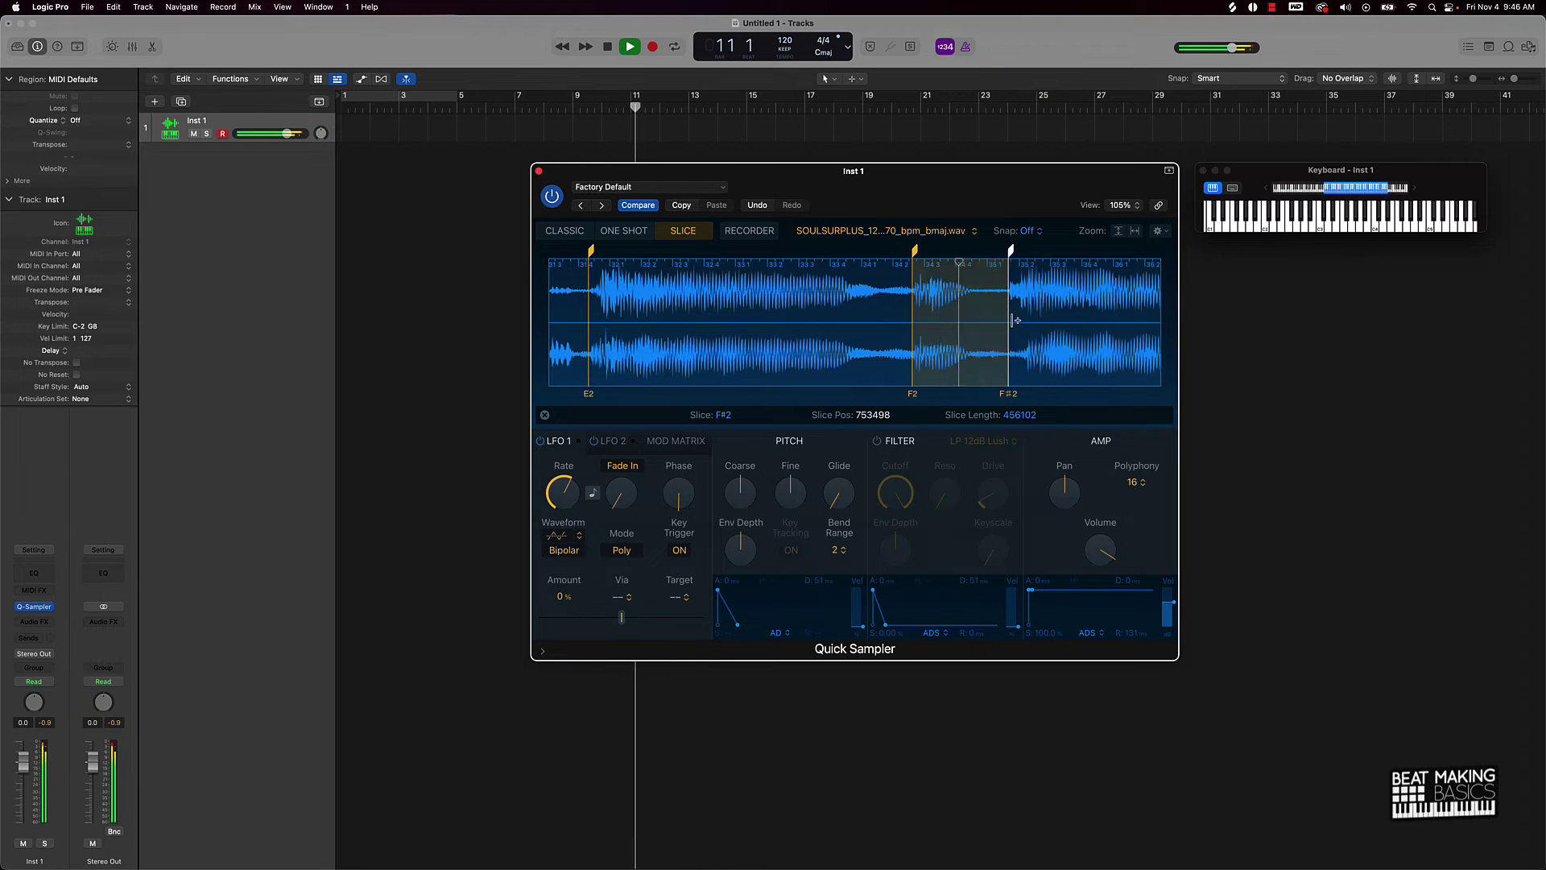
key(space)
key(space)
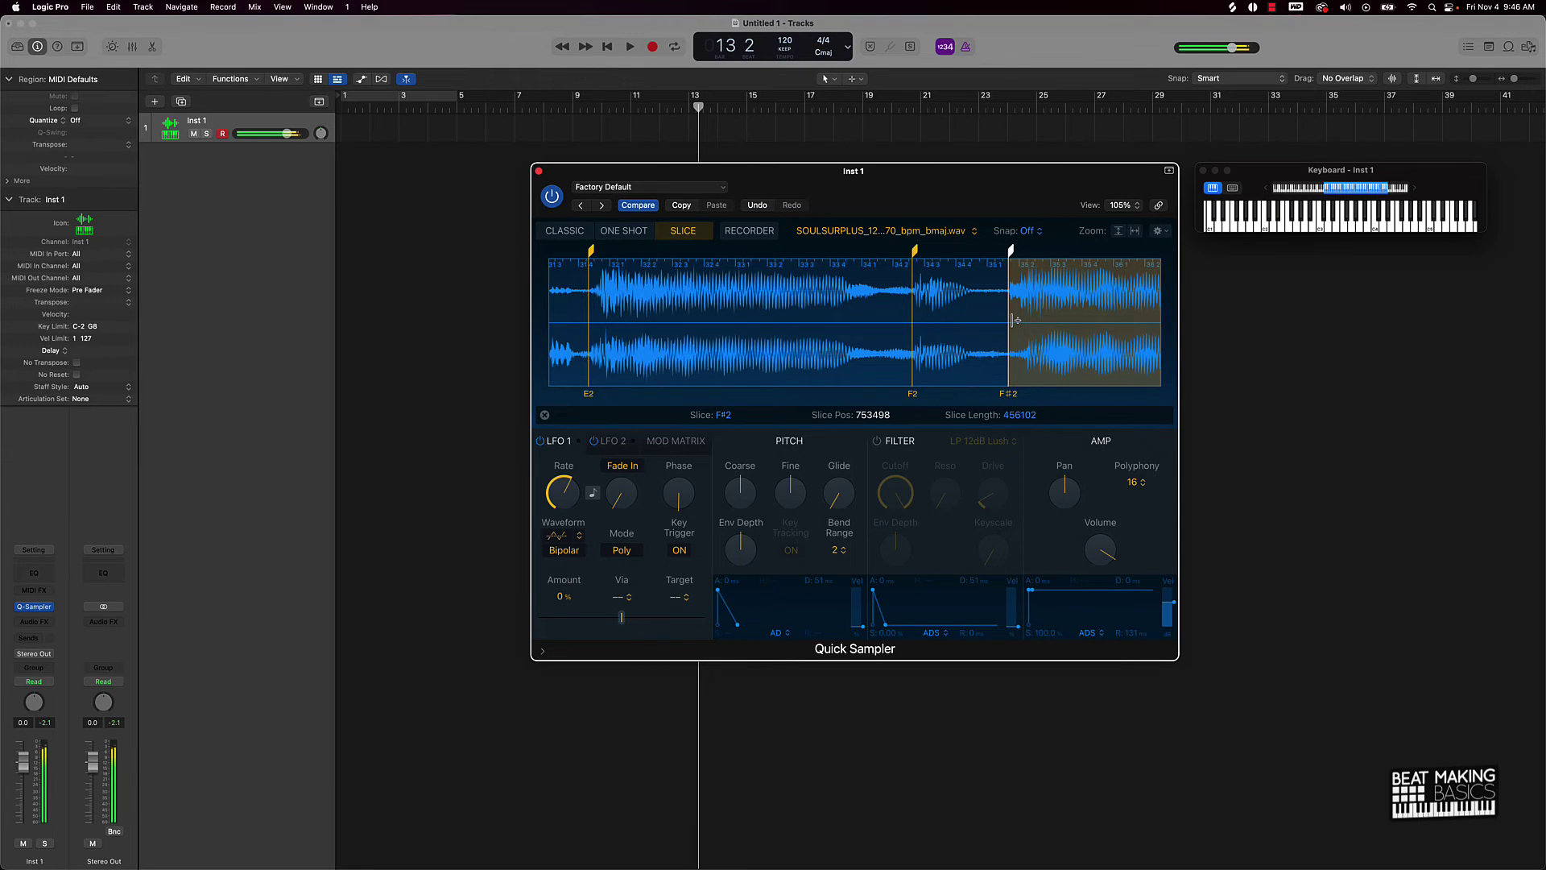
Step: Restart playback from the project start and add a G2 slice marker at the transient at position 812896
scroll(1016, 320, right, 10)
key(space)
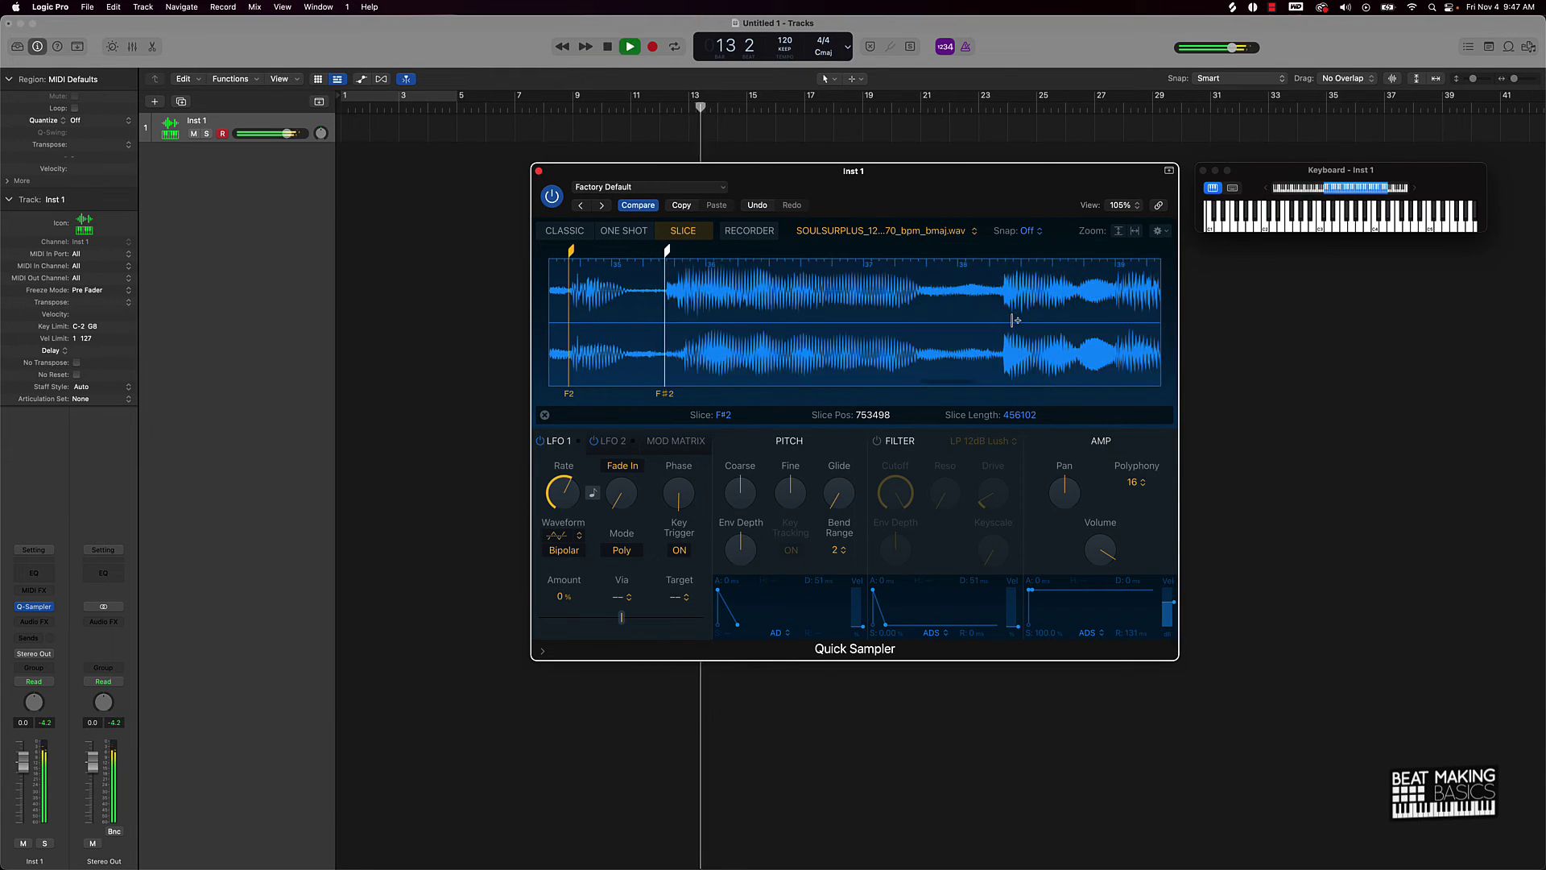
key(Return)
key(space)
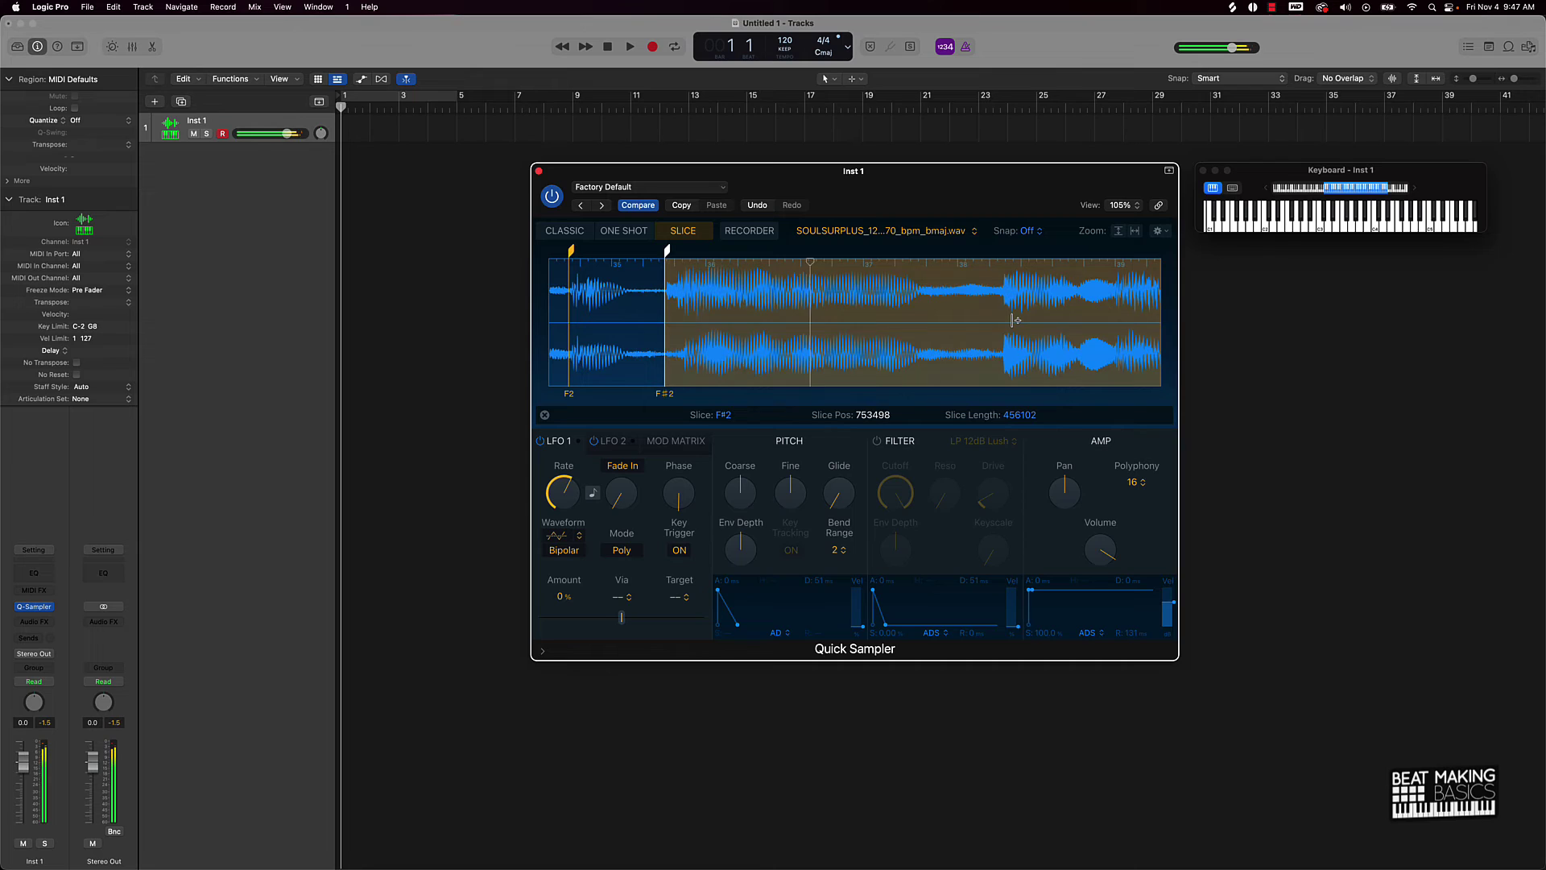
key(space)
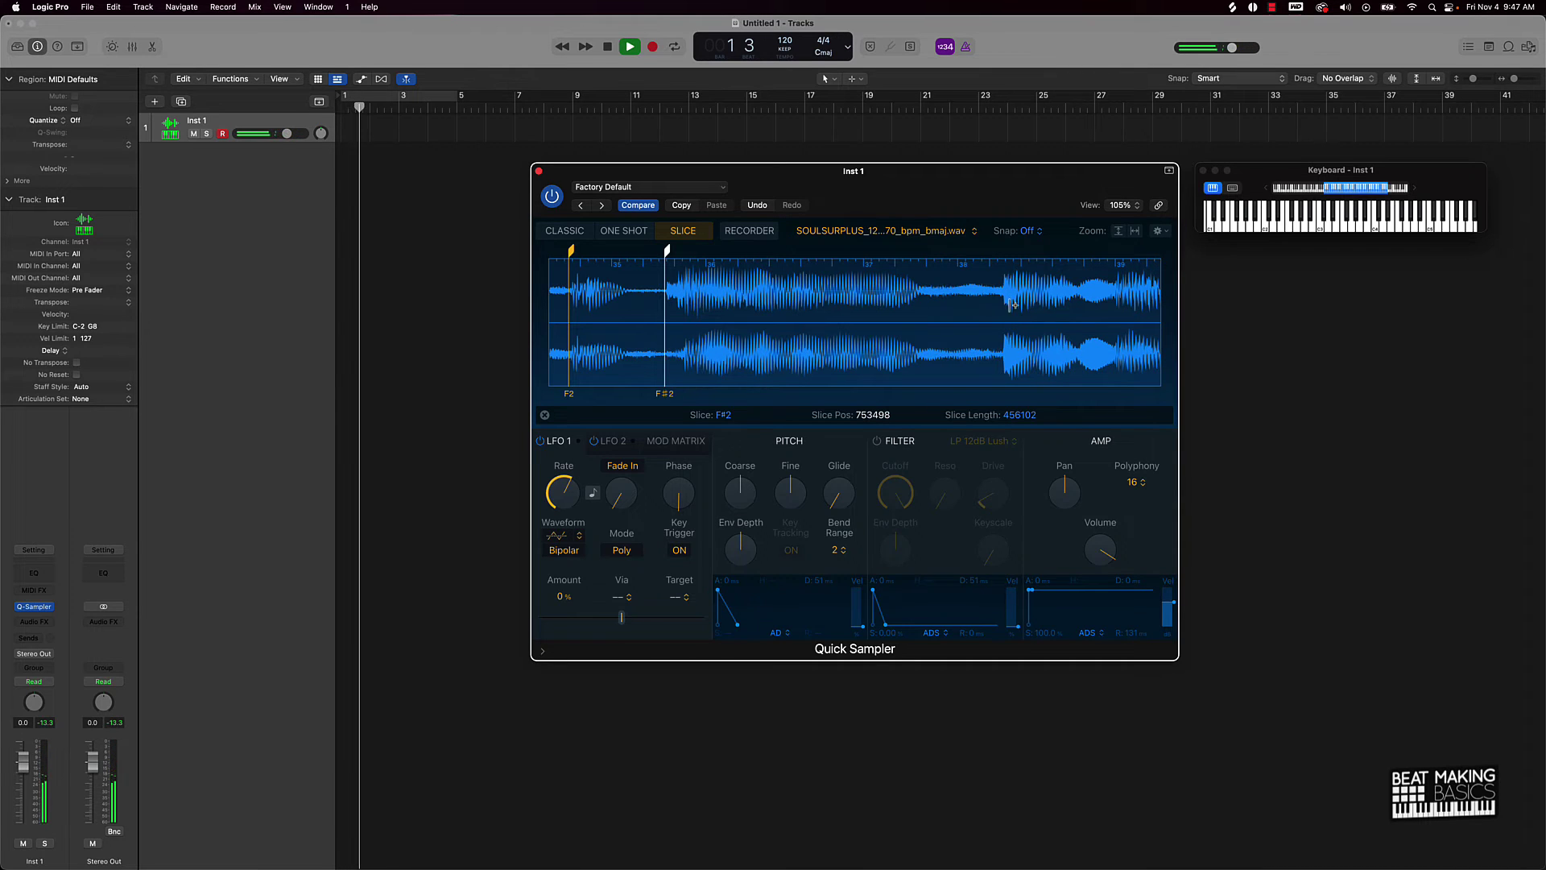
click(1004, 289)
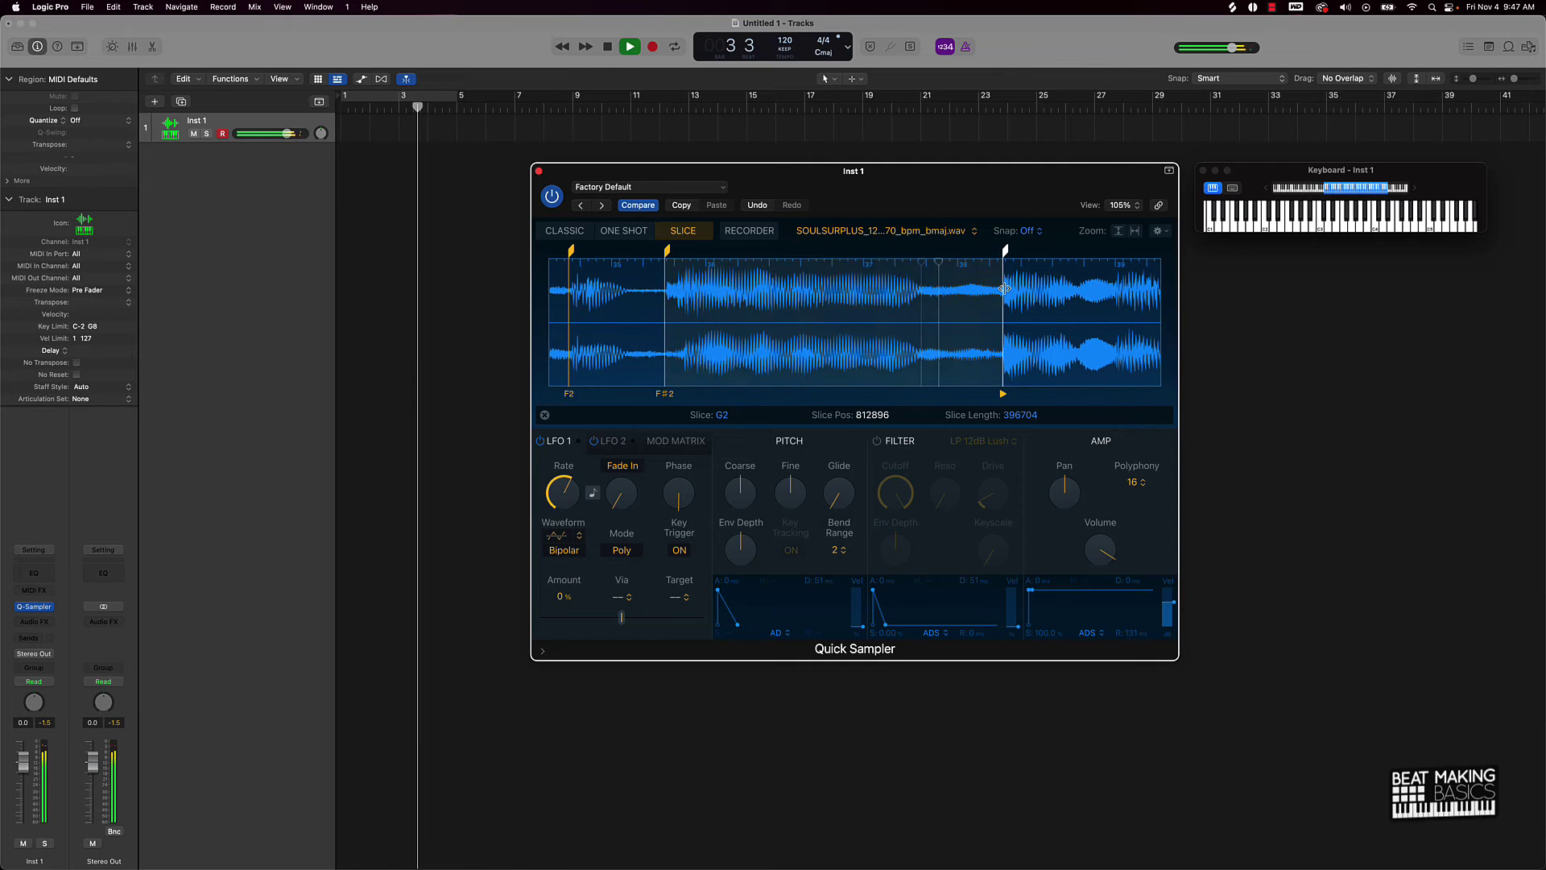
Step: Add a G#2 slice marker after G2 and adjust its position to 886701
scroll(1010, 294, right, 5)
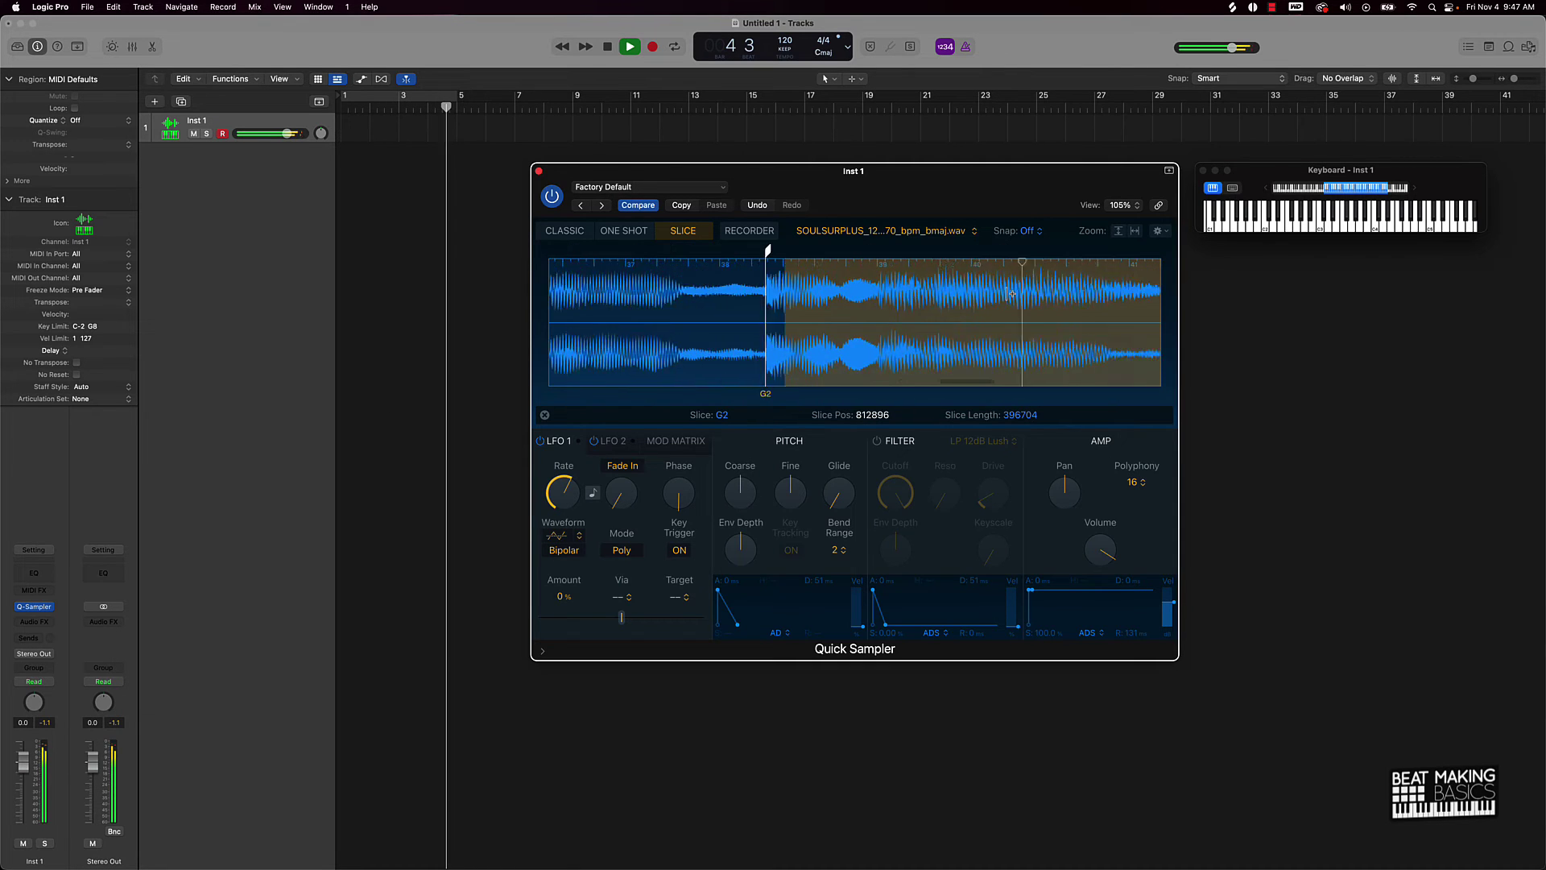
key(space)
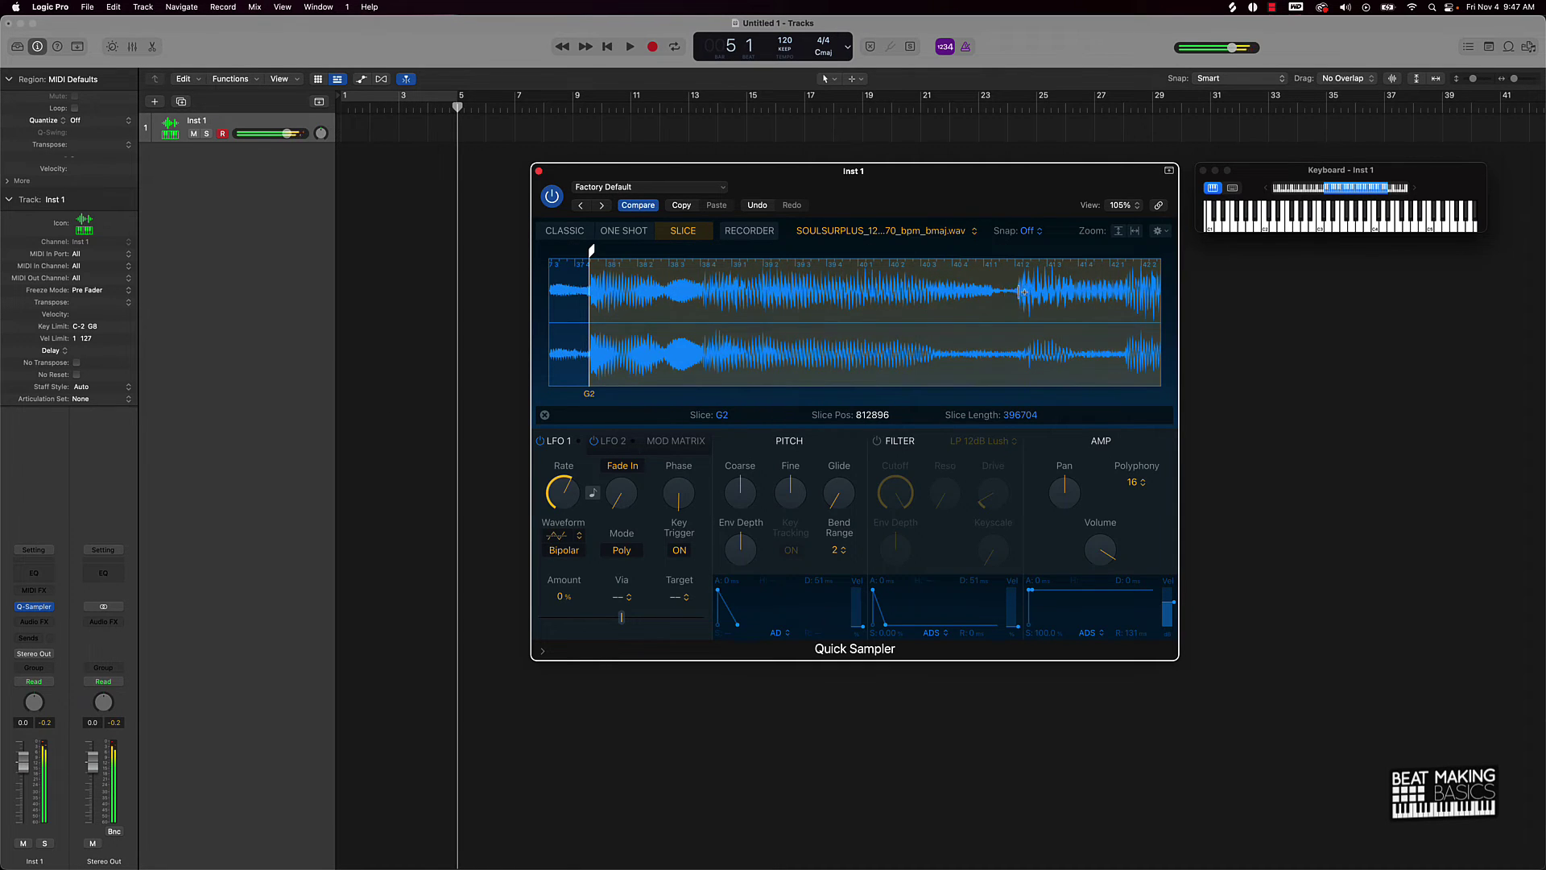
click(1005, 294)
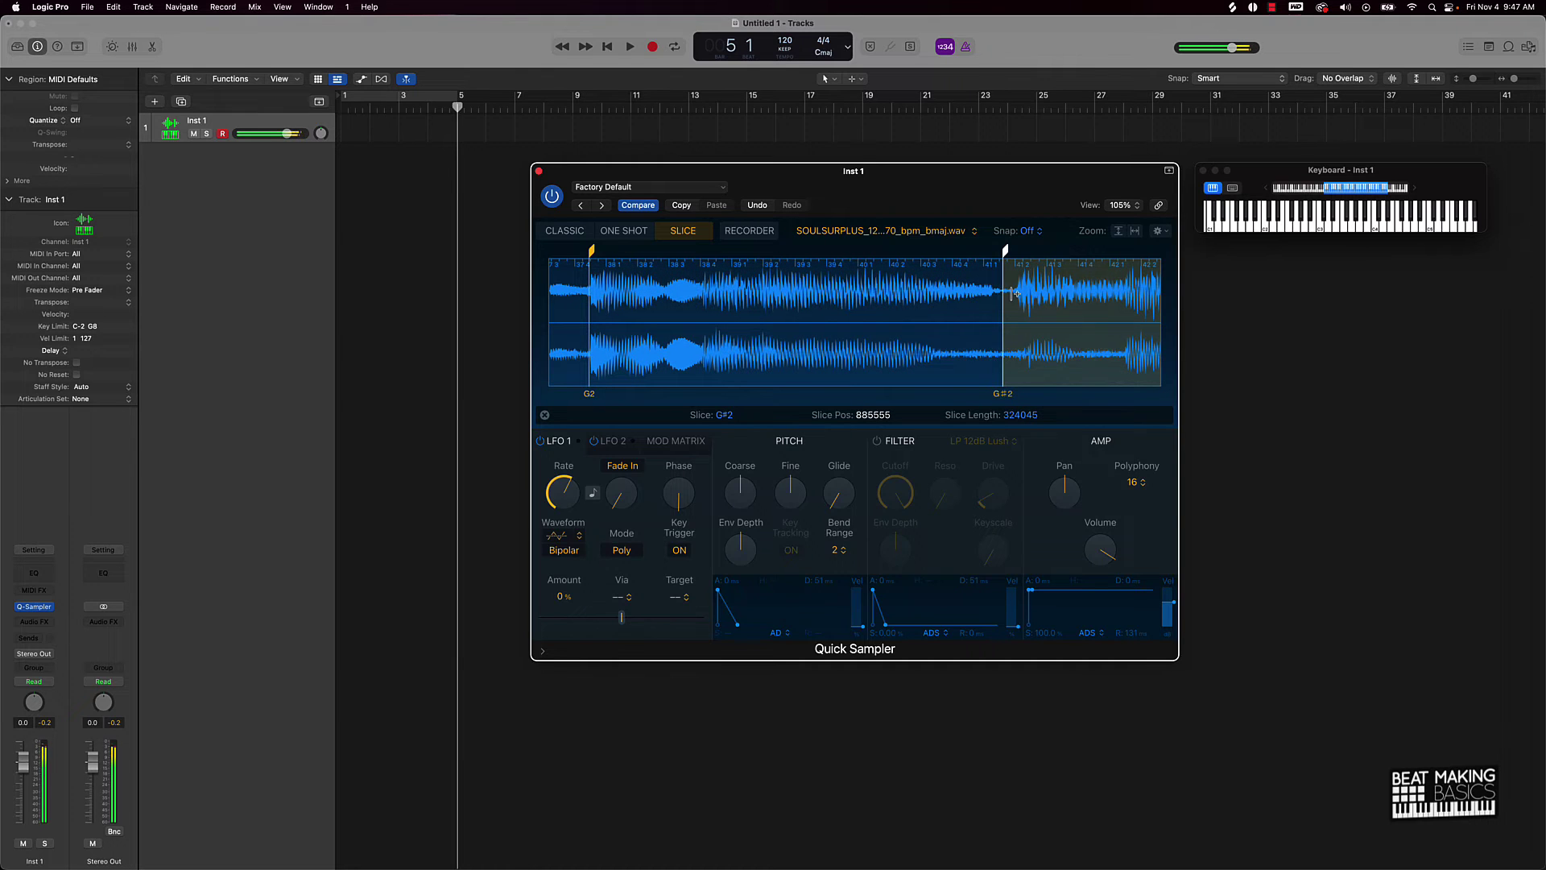
key(space)
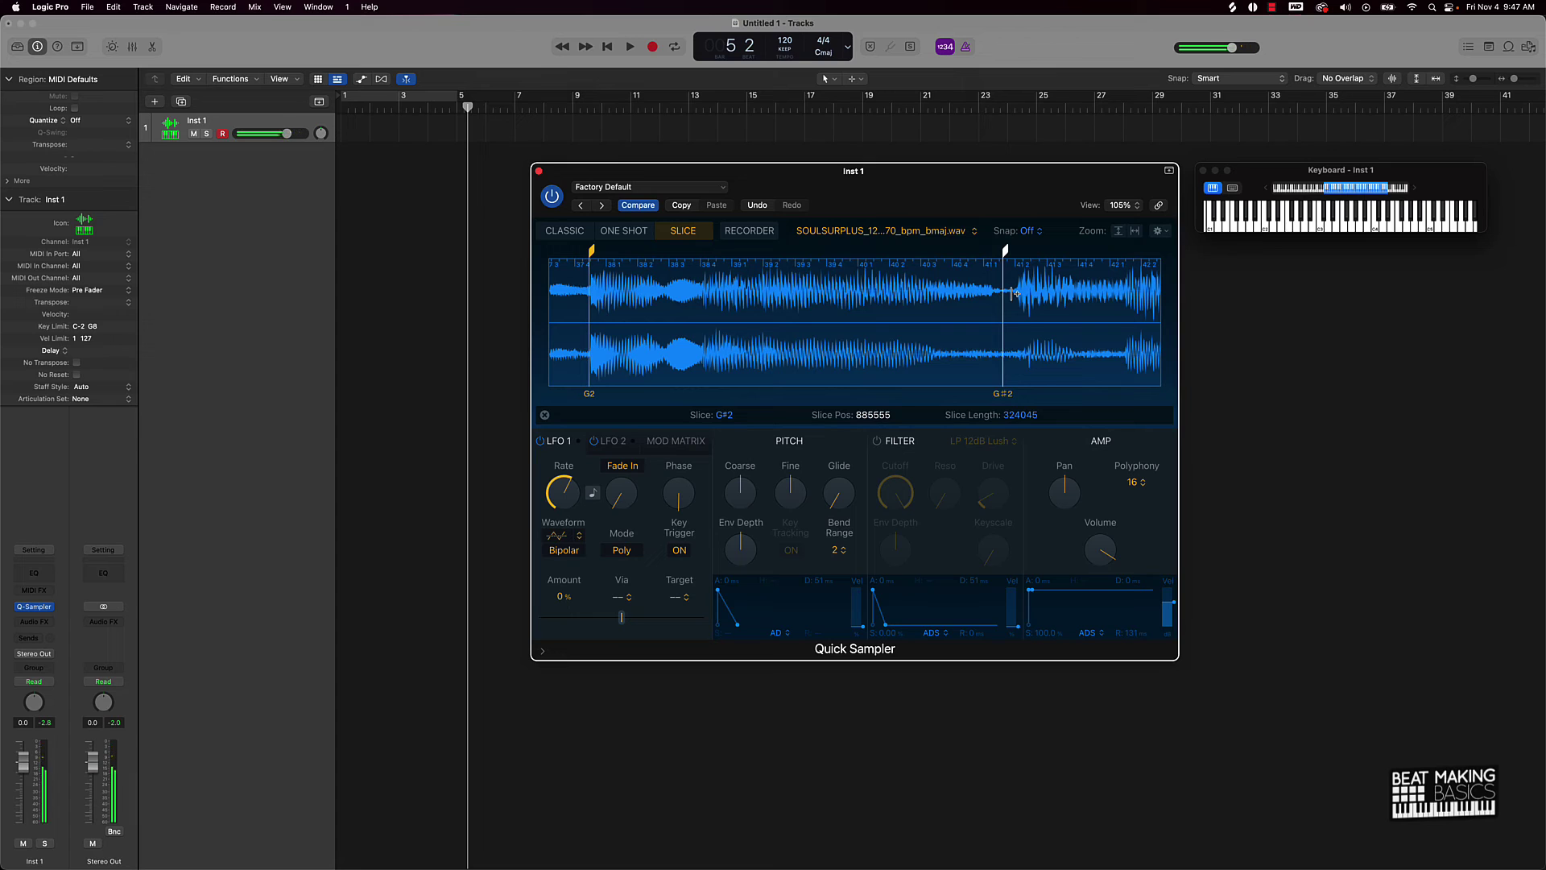
drag(1005, 251, 1020, 252)
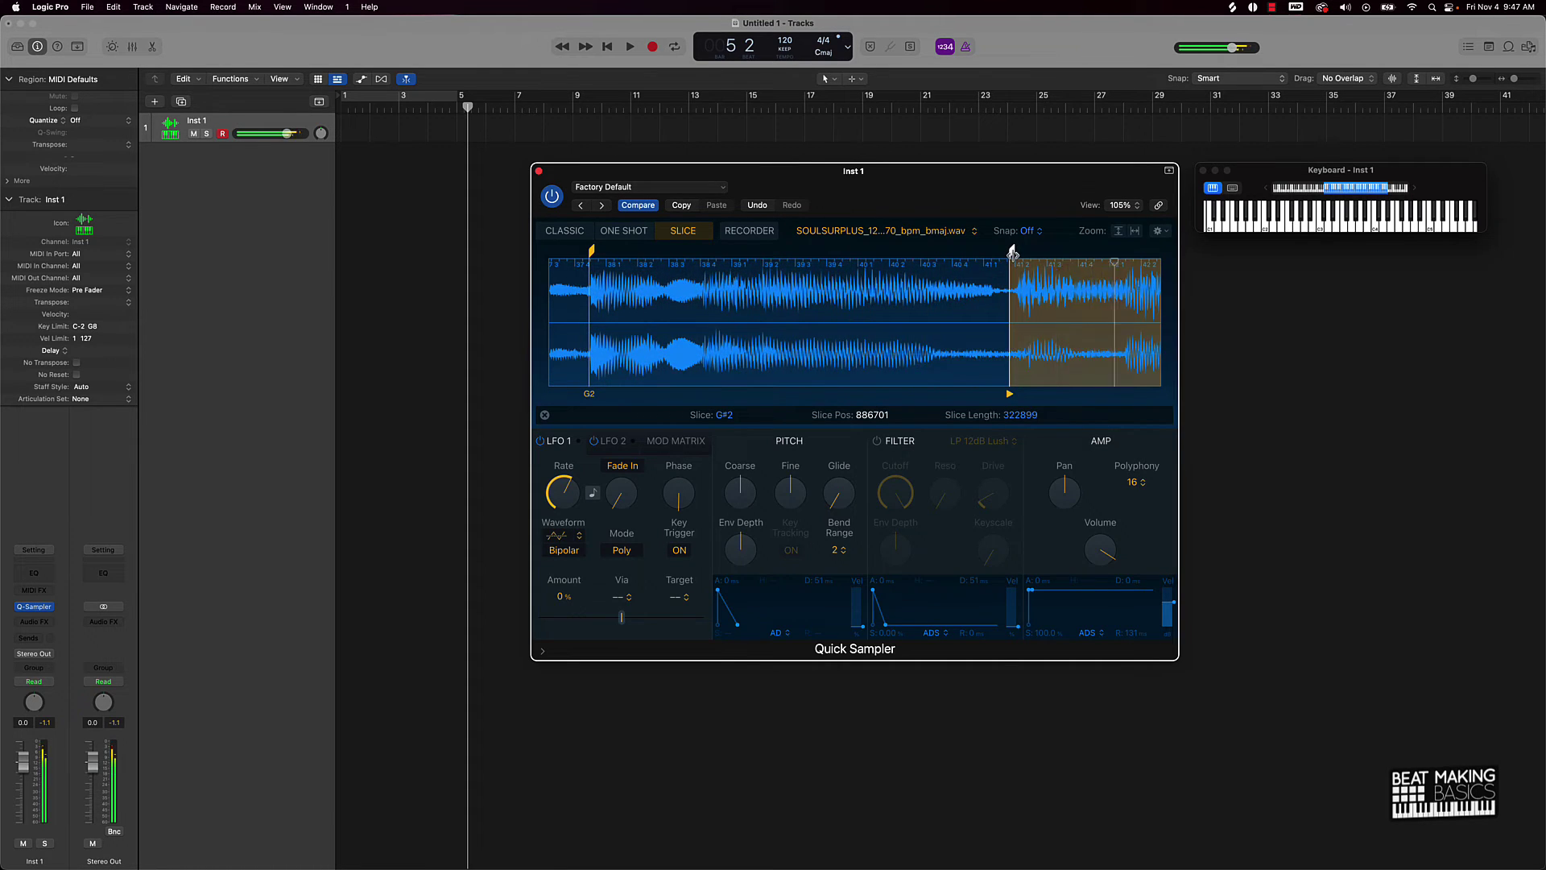
Step: Add an A2 slice marker at the transient at position 983022 and start playback
scroll(1103, 348, up, 5)
scroll(1102, 348, right, 5)
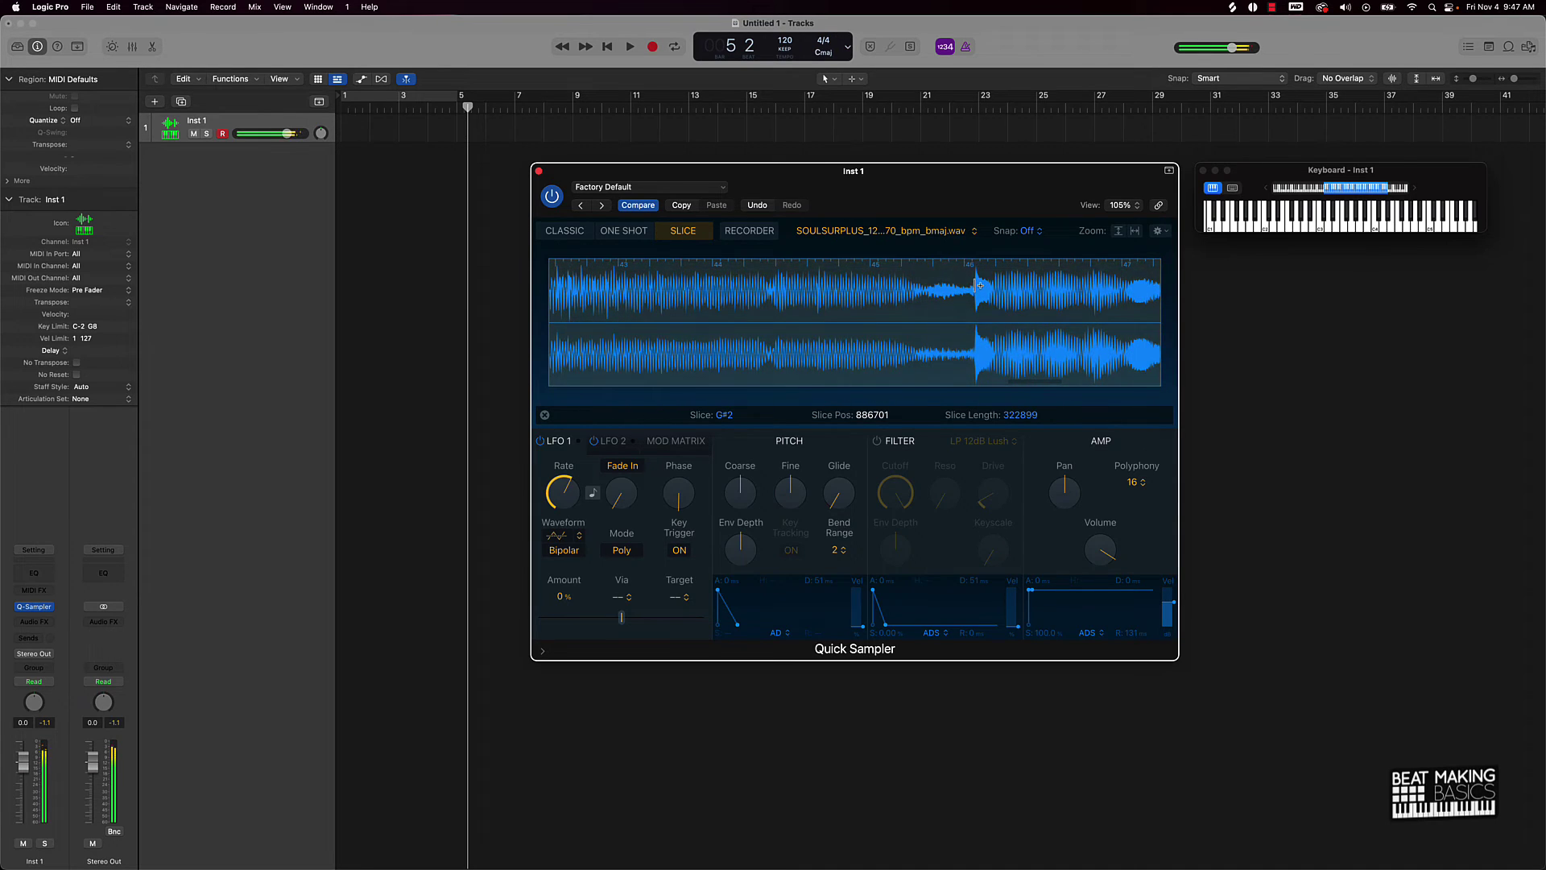
click(979, 285)
key(space)
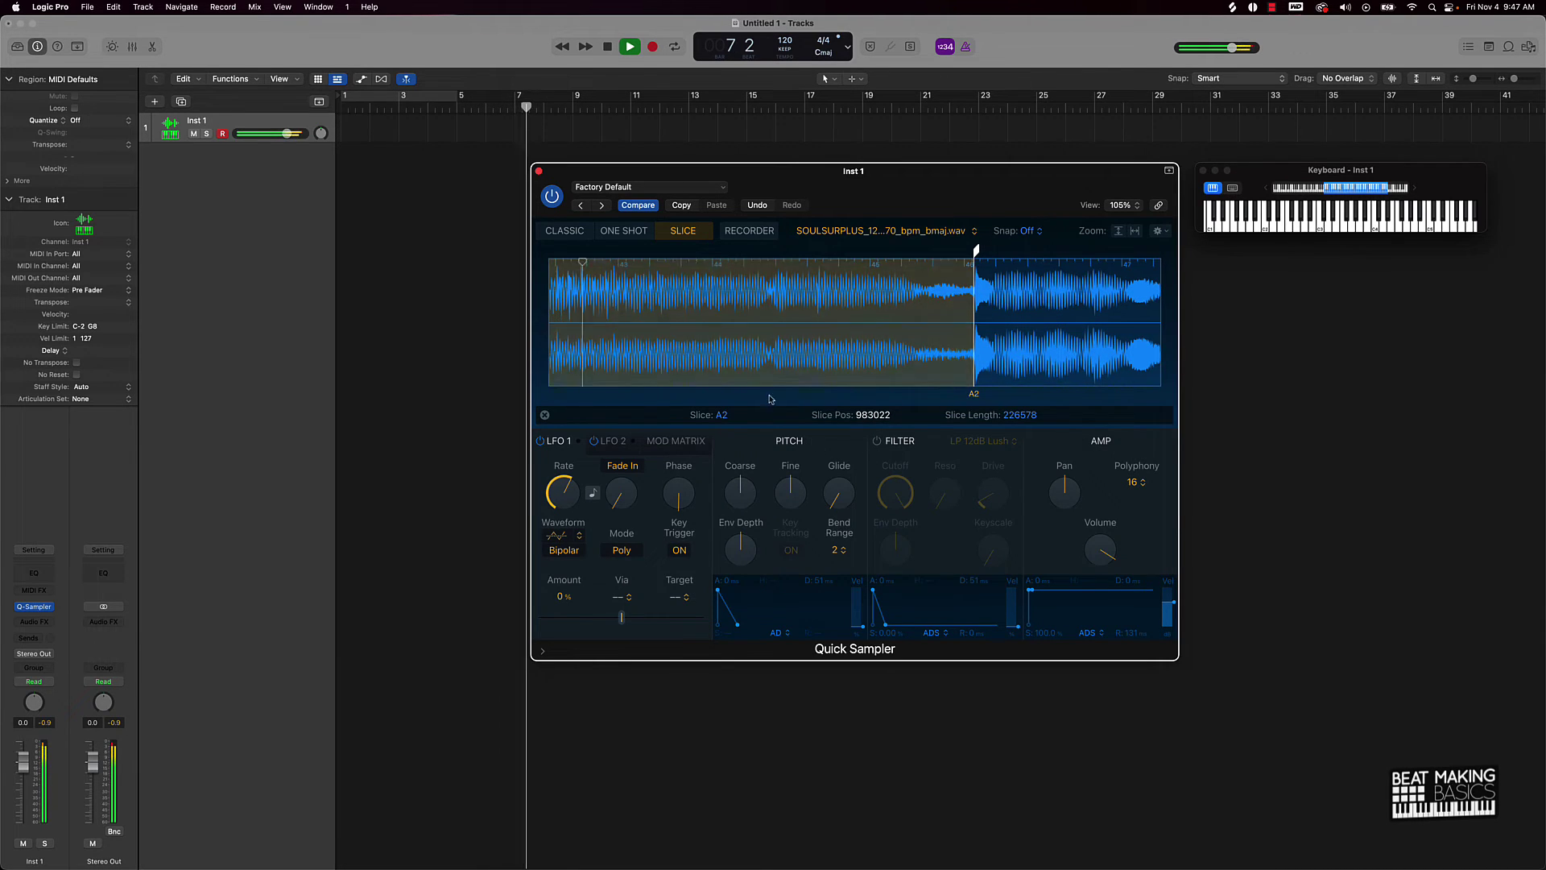
Step: Add an A#2 slice marker at the transient after A2, at position 1039580, and stop playback
click(767, 286)
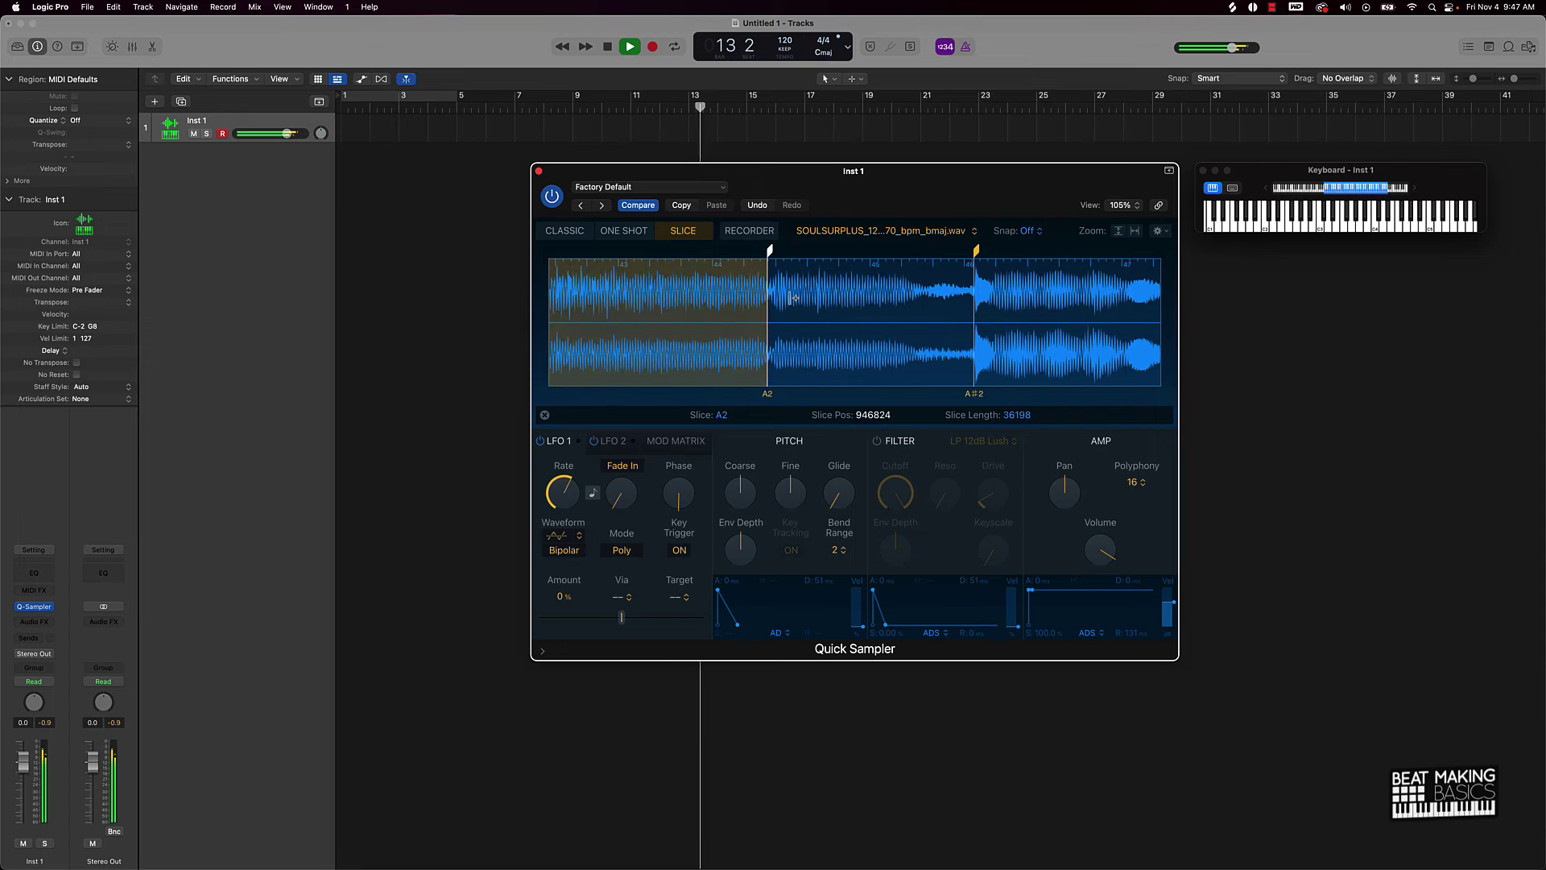
click(781, 258)
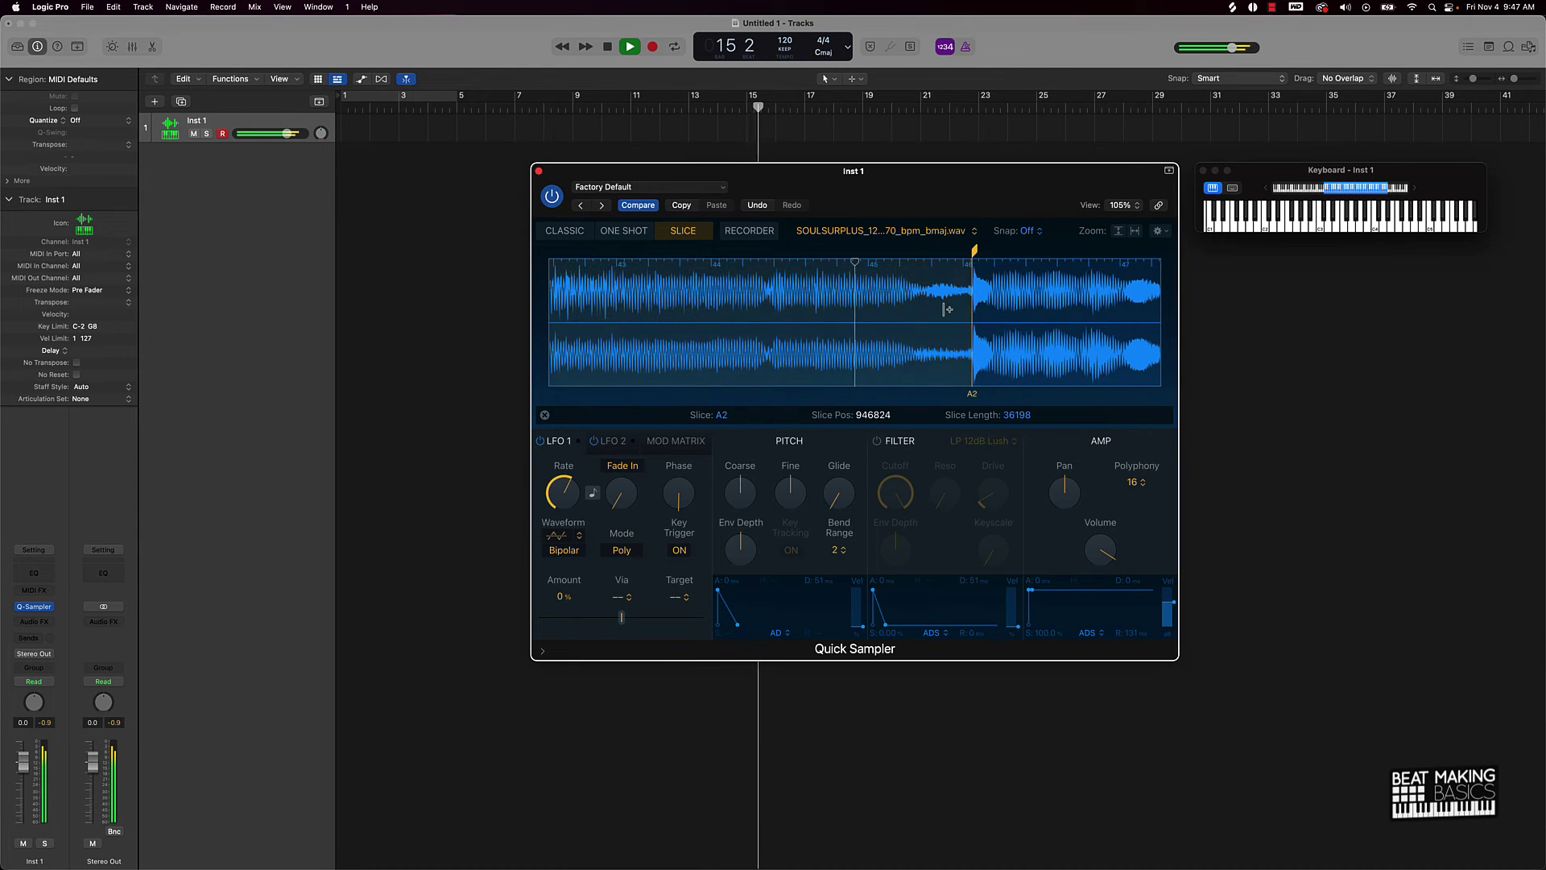
scroll(751, 266, up, 3)
scroll(993, 298, right, 5)
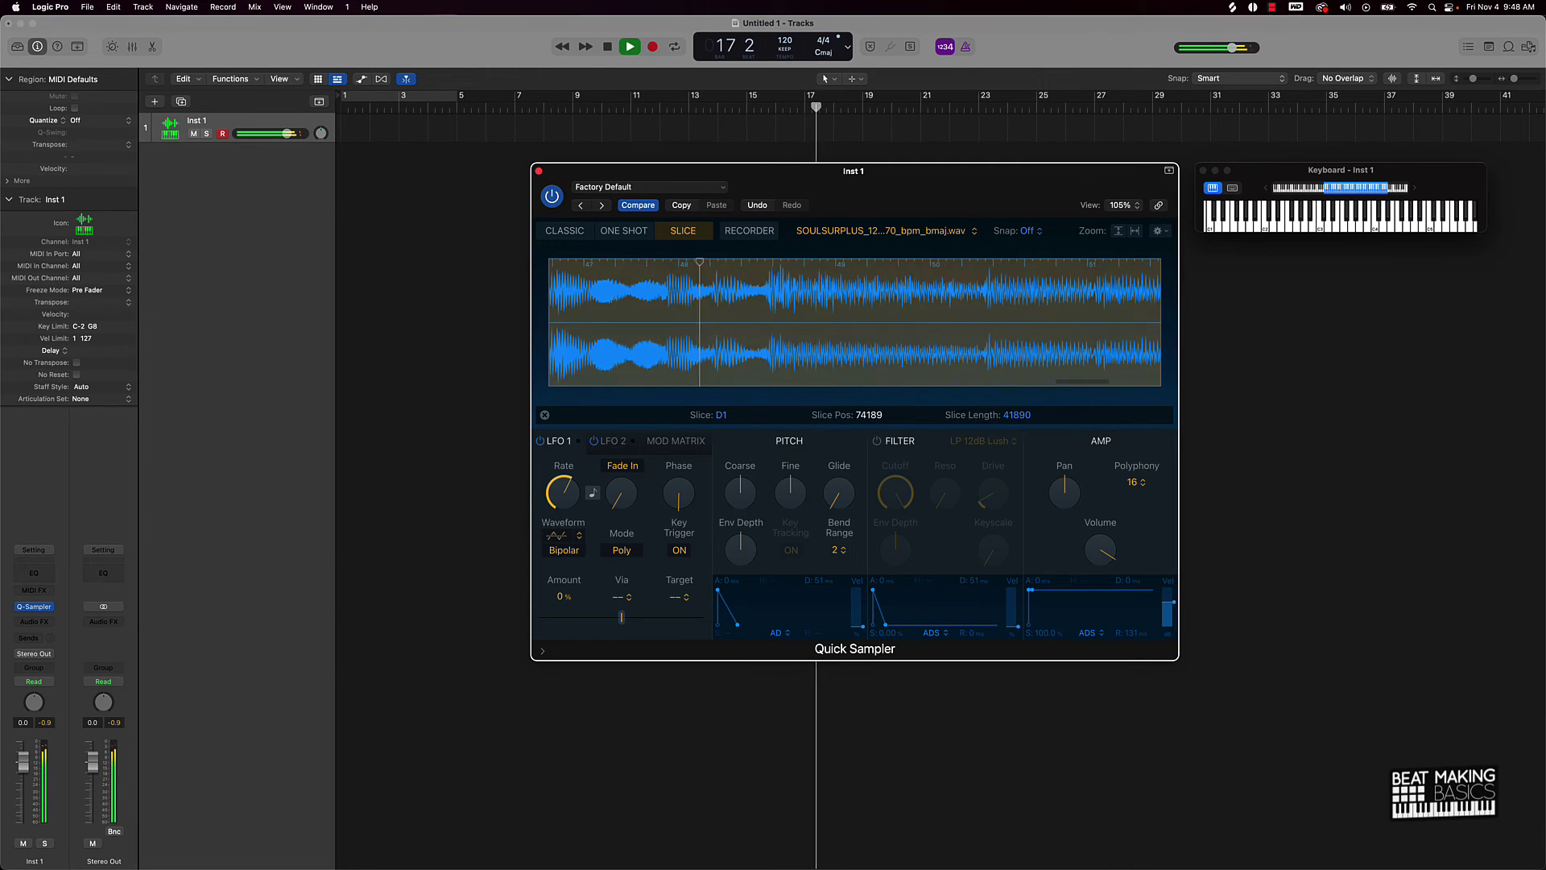
scroll(998, 296, right, 3)
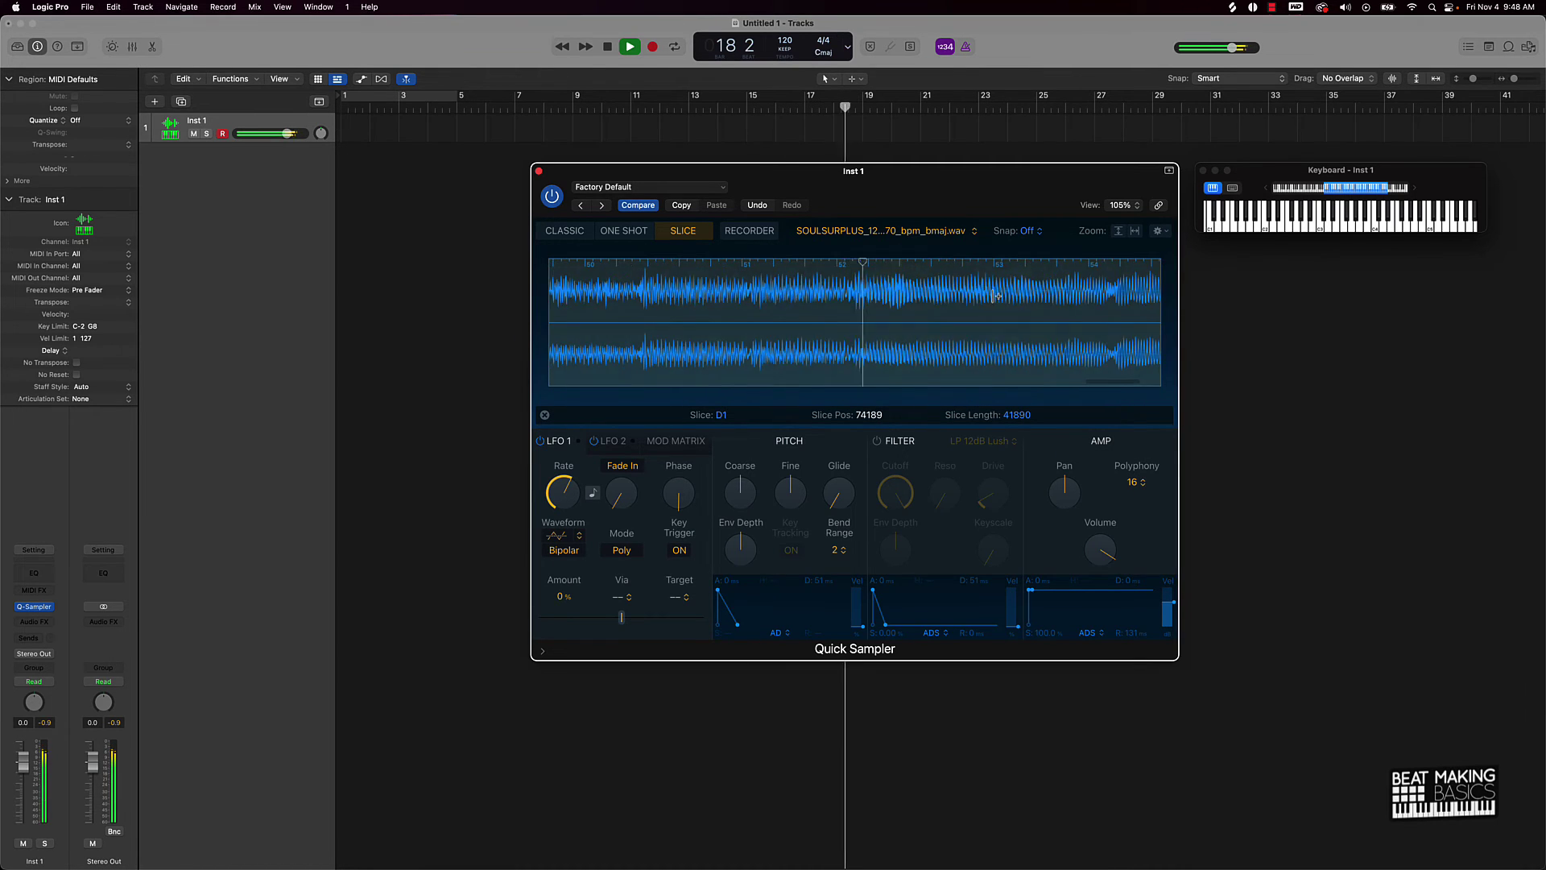
scroll(994, 295, right, 3)
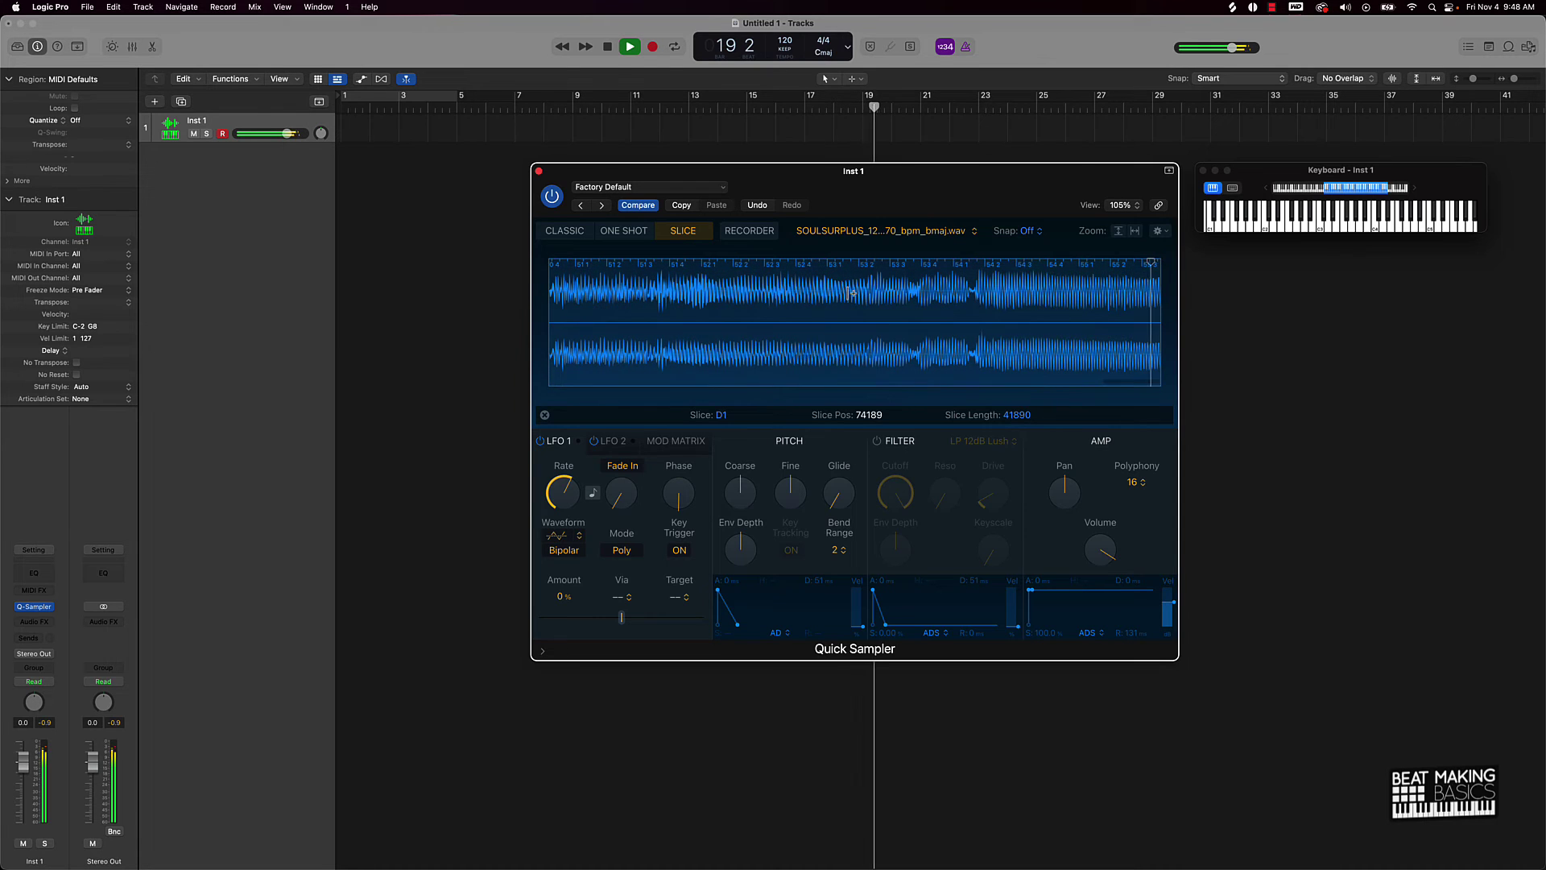
scroll(665, 299, left, 3)
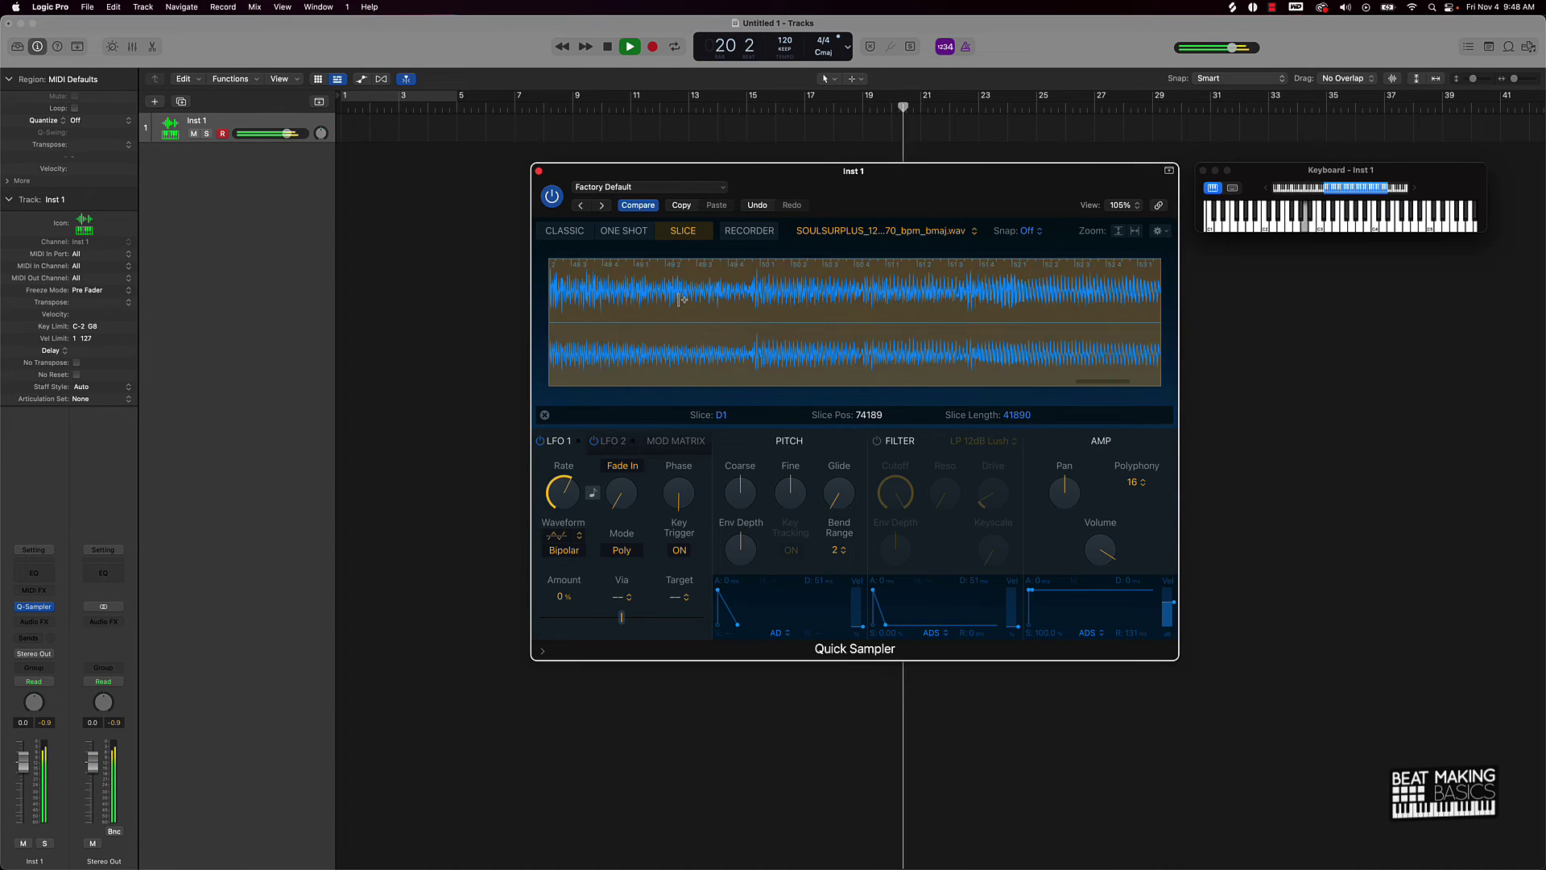
scroll(787, 306, right, 2)
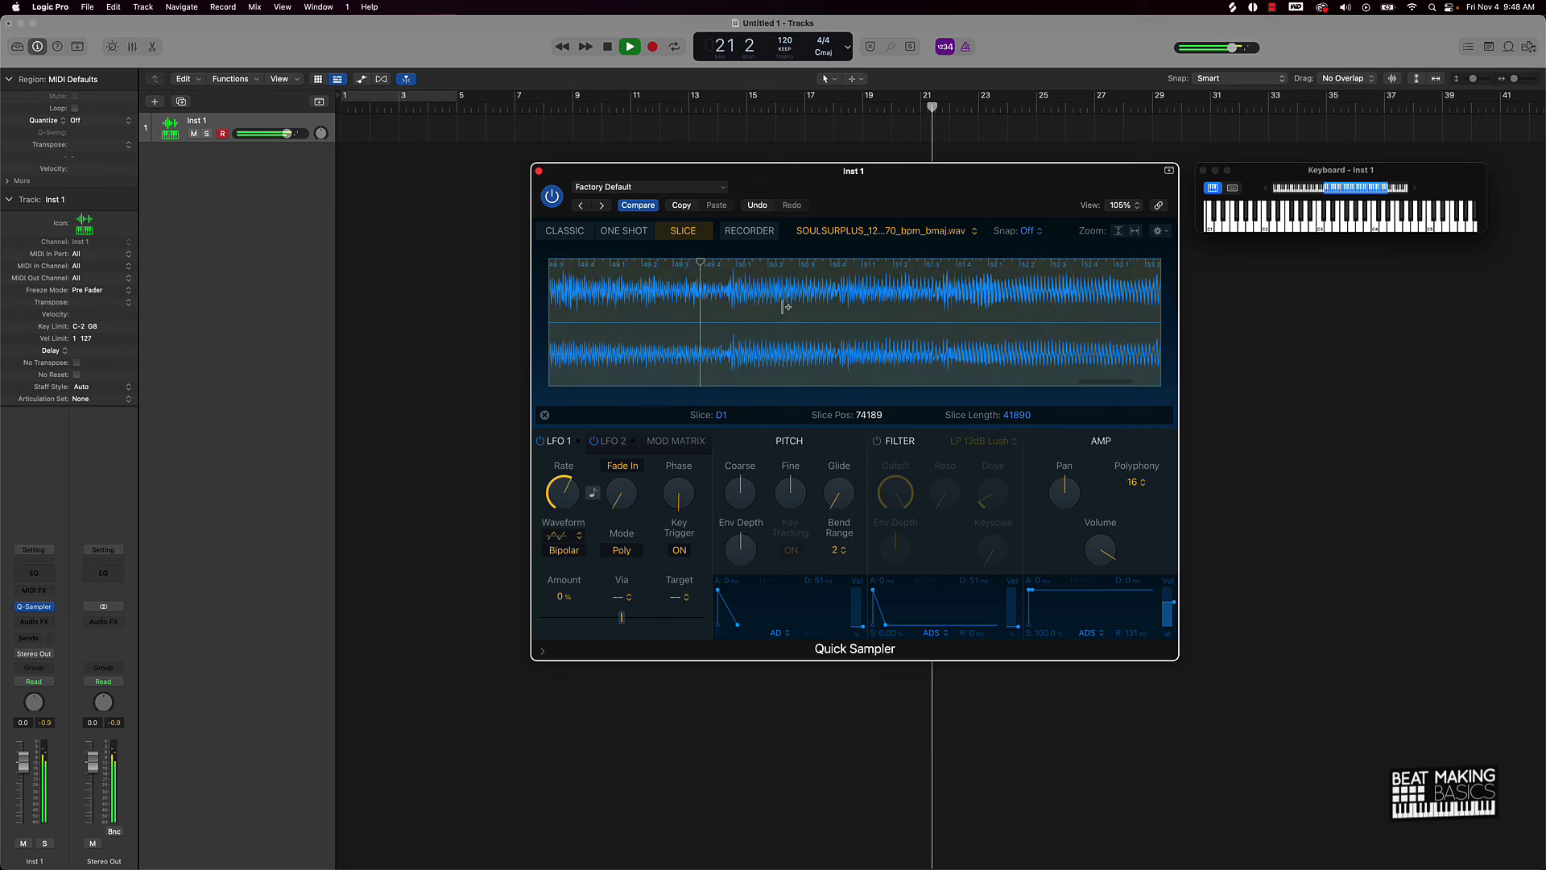
scroll(785, 305, left, 3)
scroll(782, 304, up, 2)
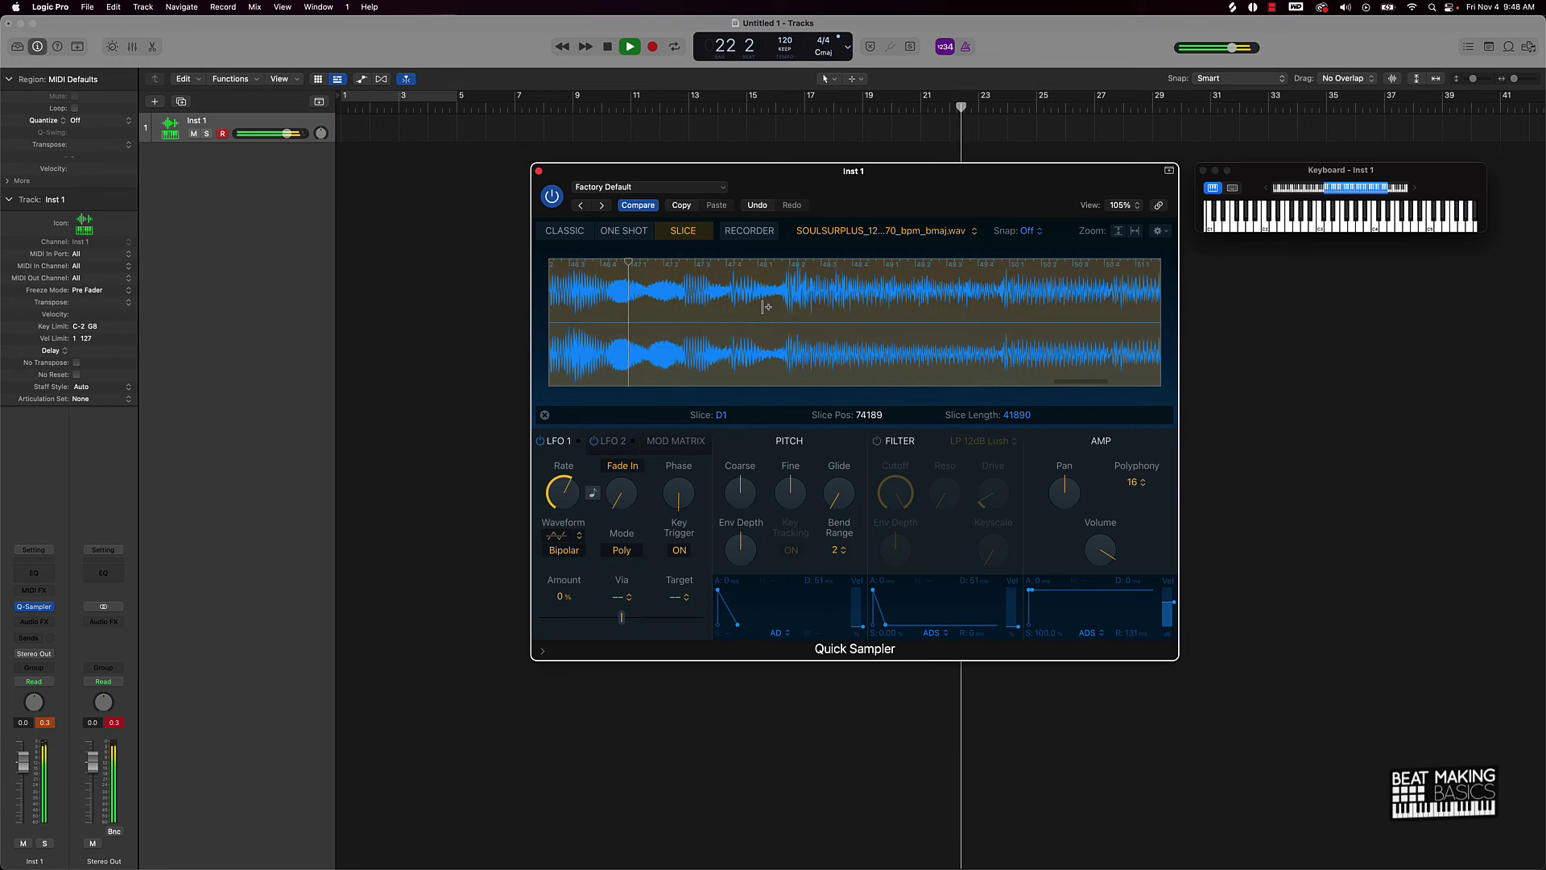
click(780, 291)
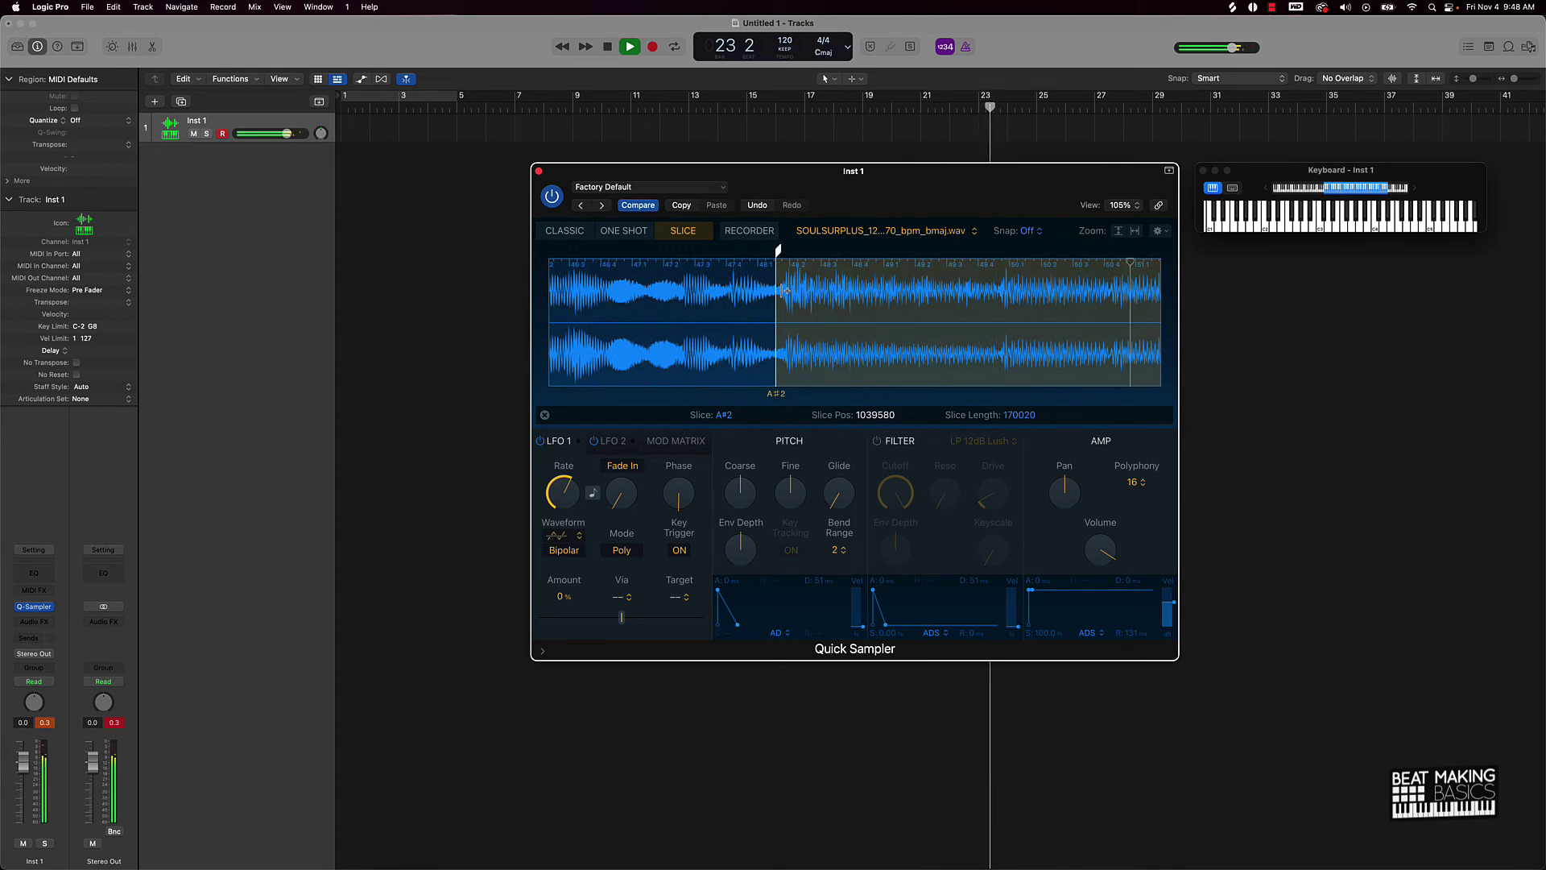
key(space)
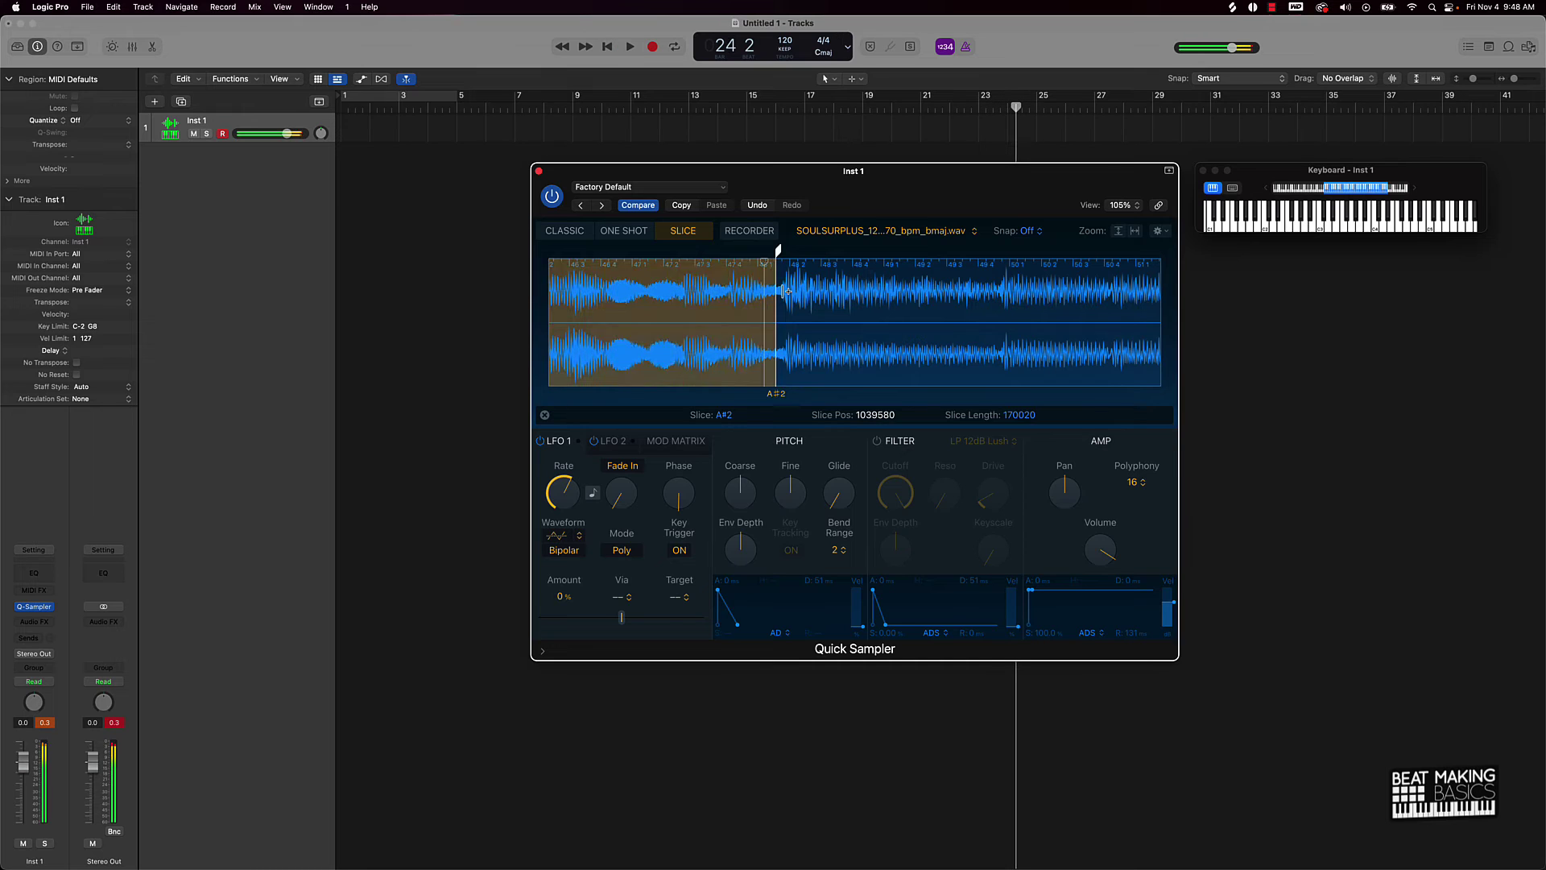
Step: Nudge the A#2 slice marker onto the transient at position 1040381
scroll(787, 288, right, 1)
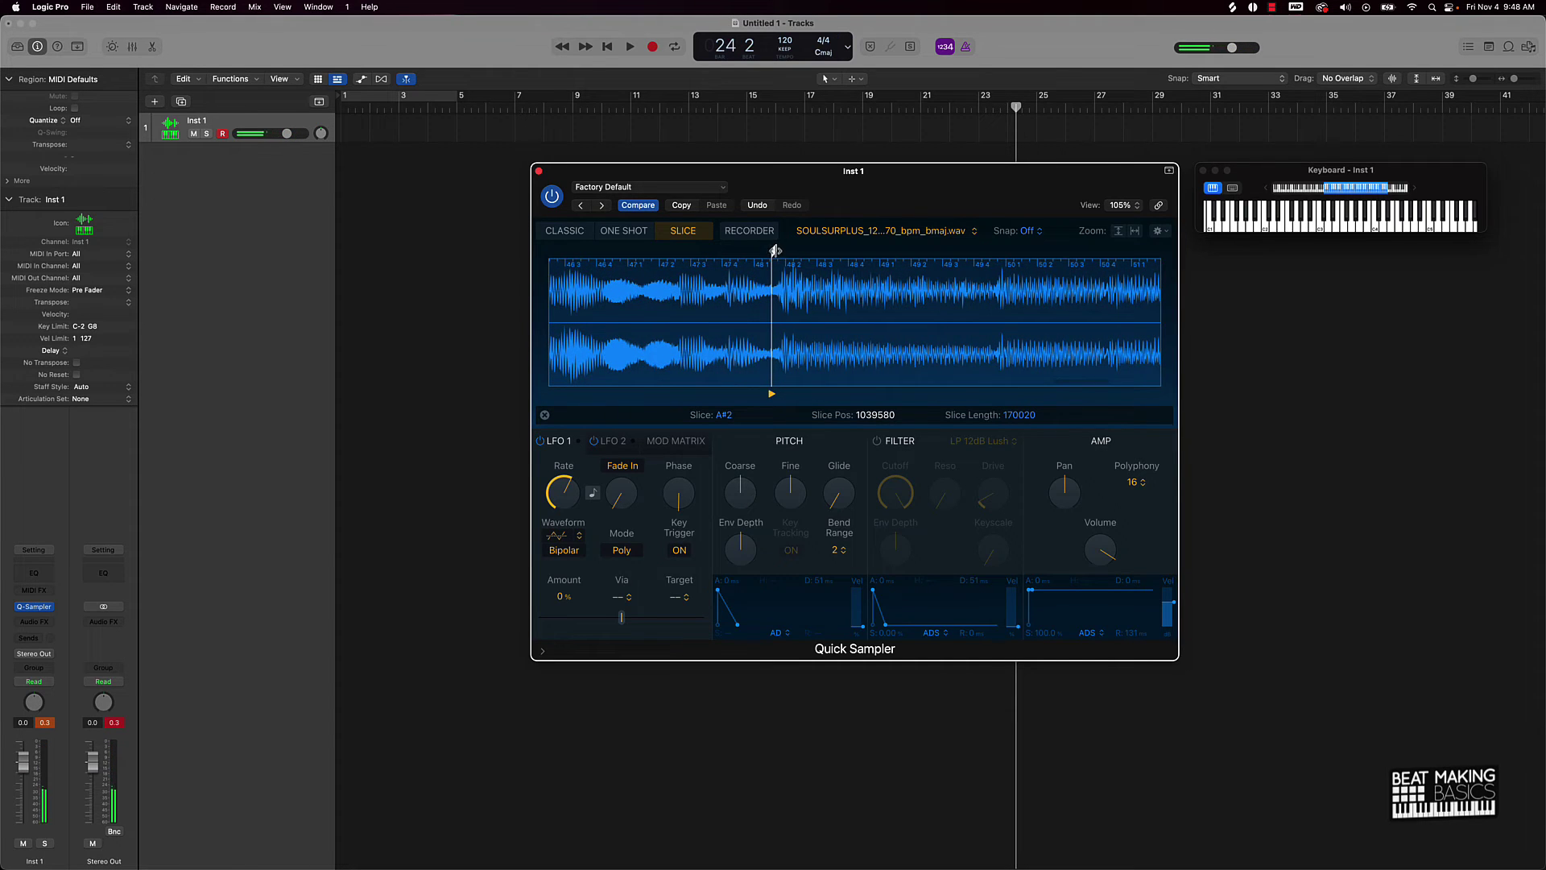
drag(774, 251, 779, 249)
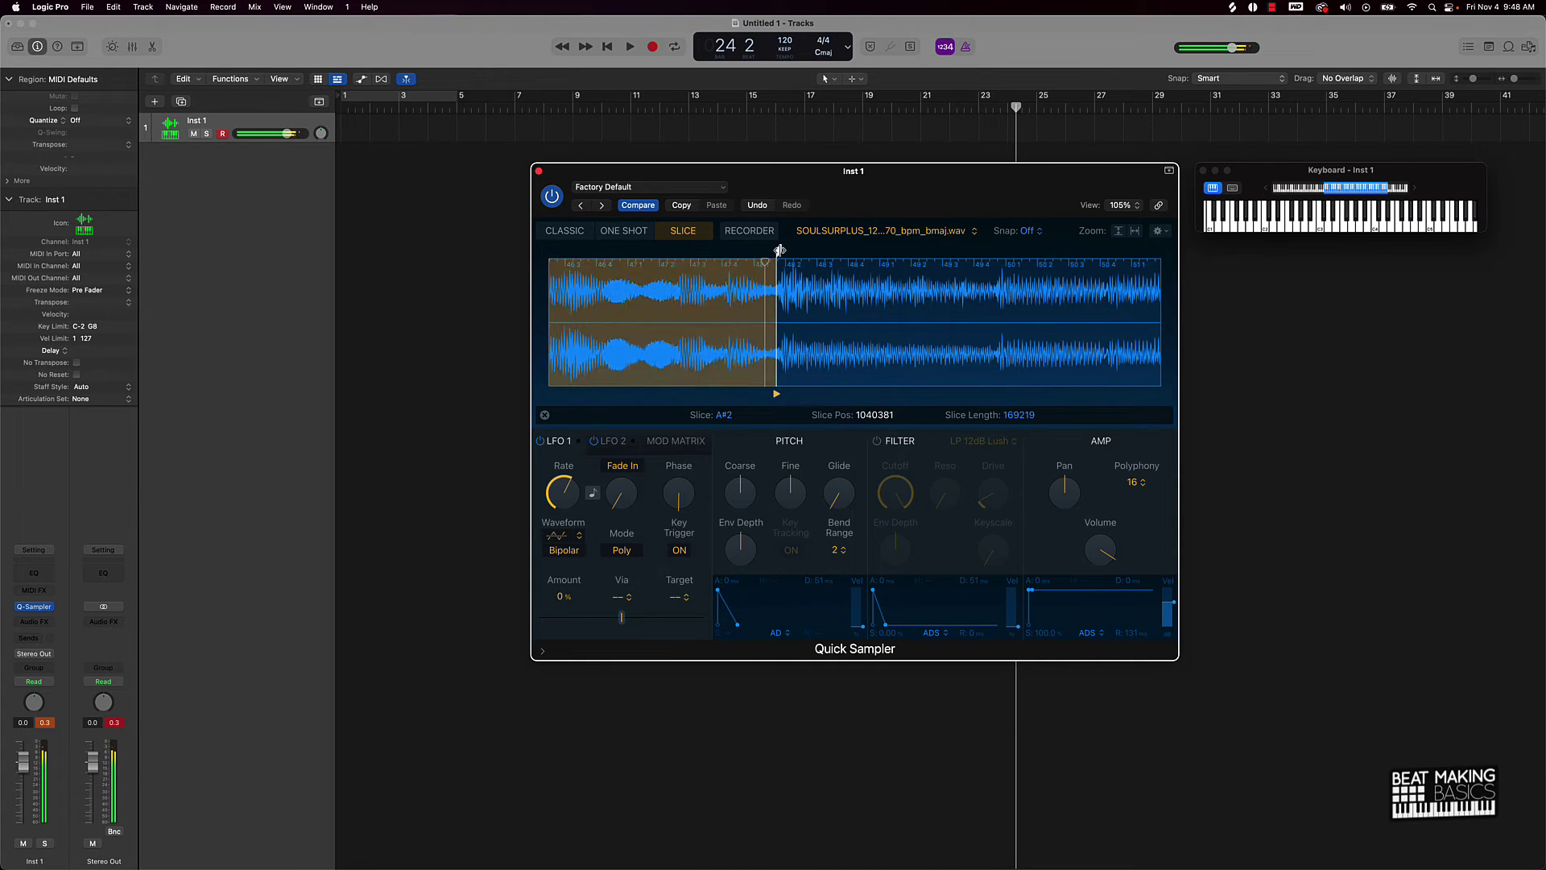
click(779, 251)
Step: Try a B2 slice marker after A#2, shift it to position 1116534, and delete it
scroll(871, 281, right, 5)
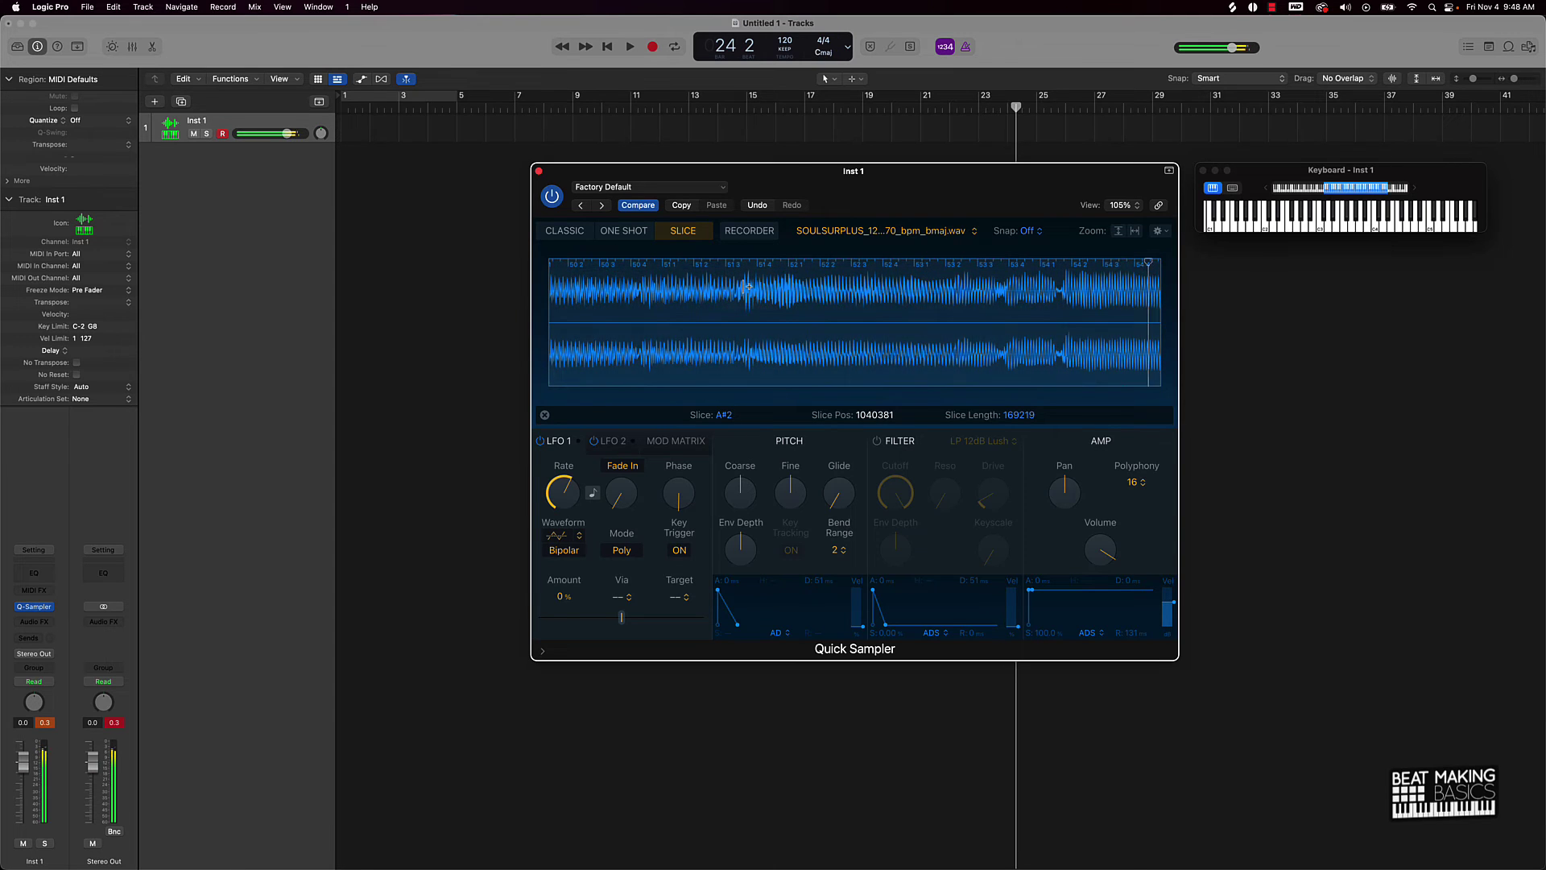
click(1021, 294)
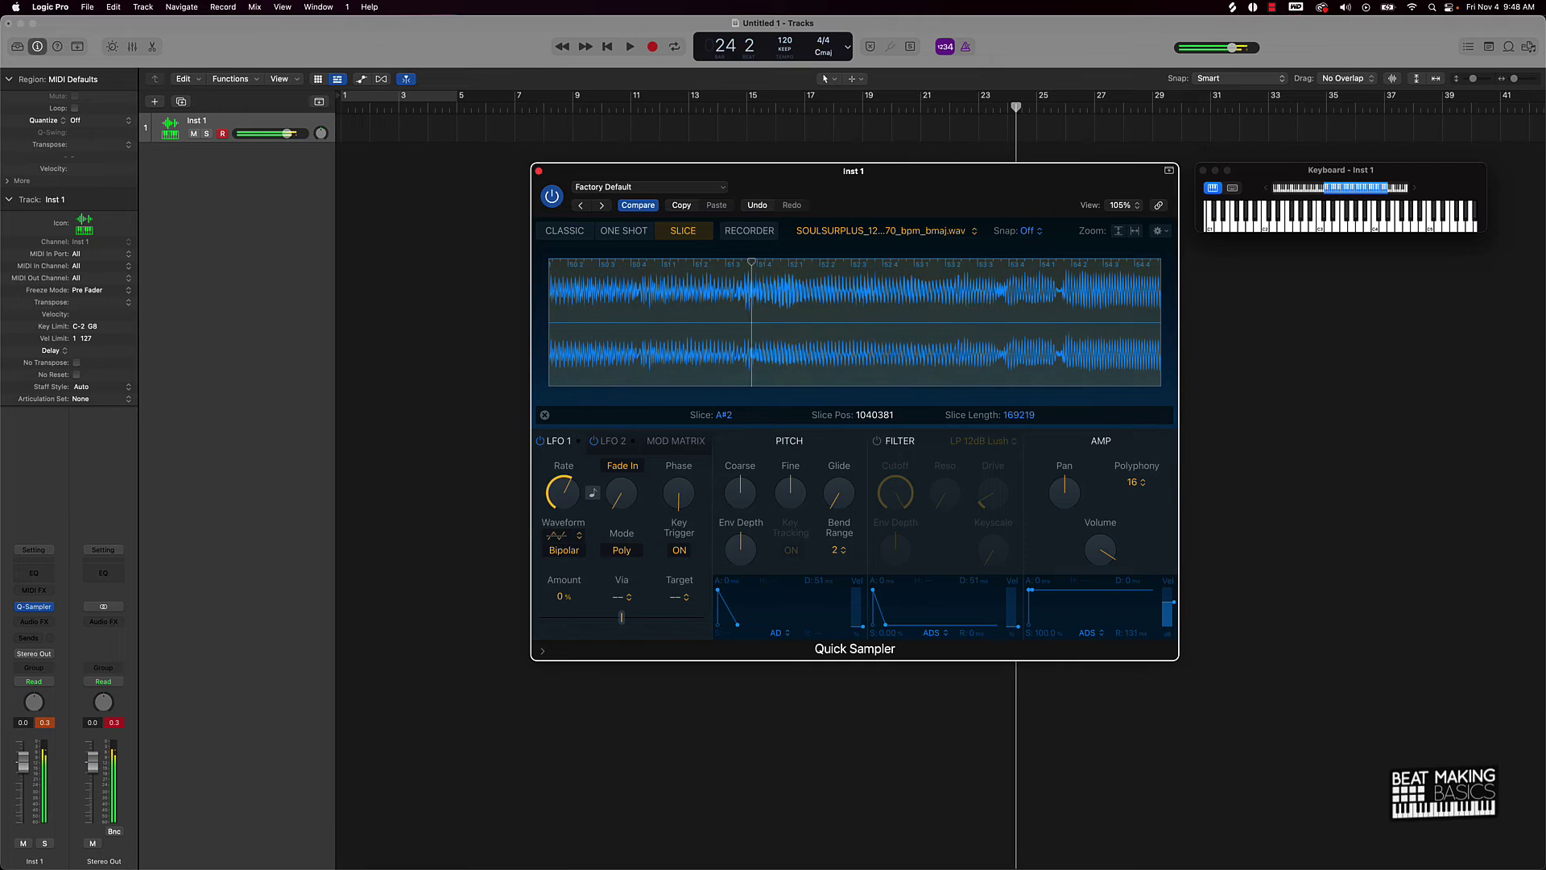
click(961, 288)
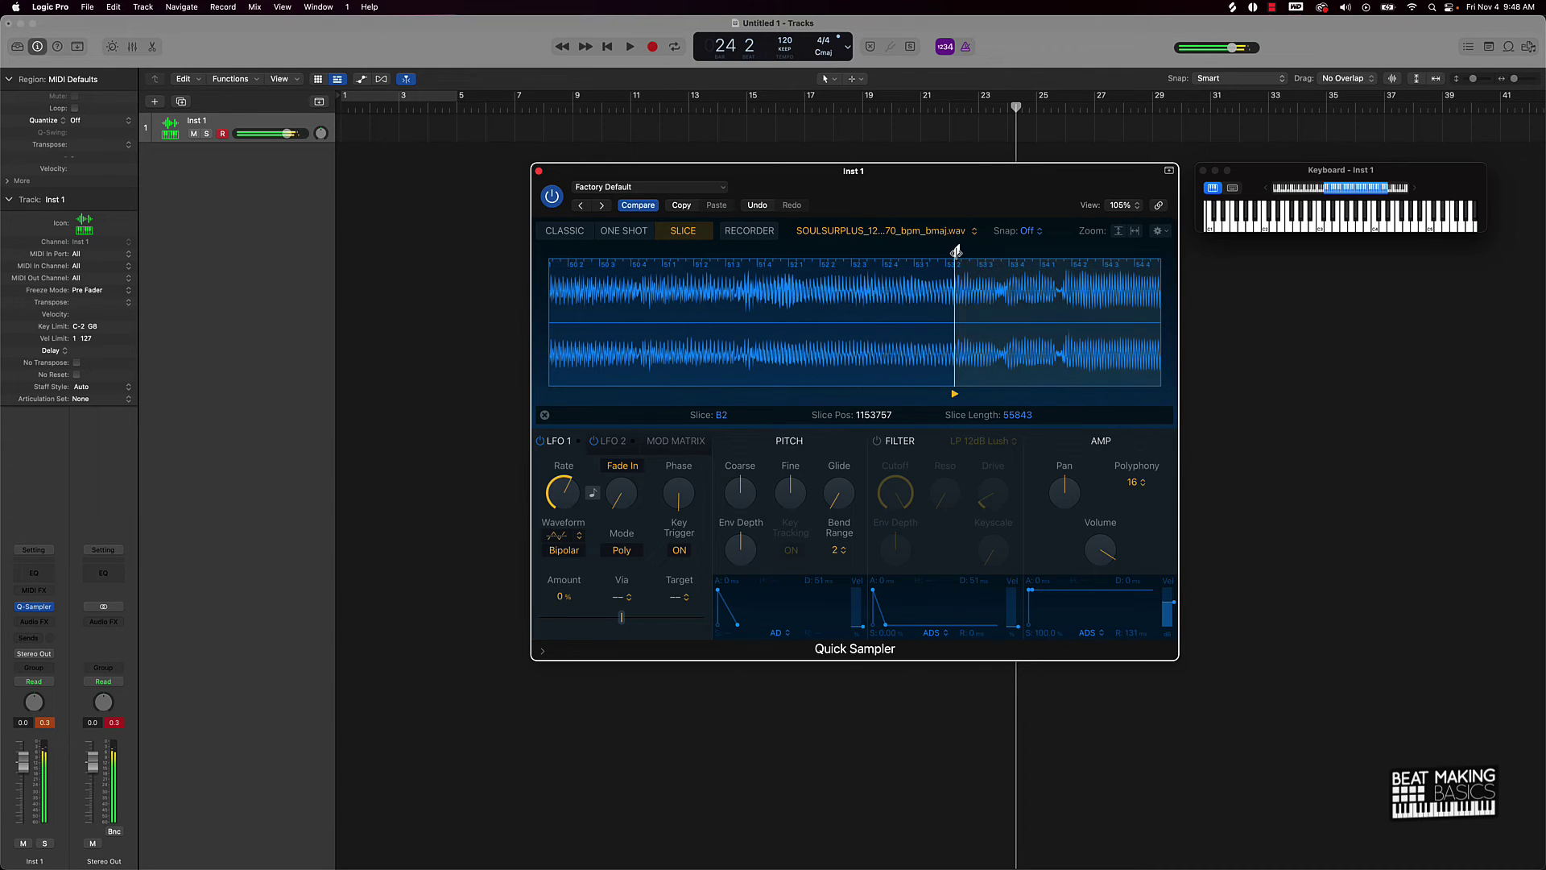
mouse_move(956, 251)
mouse_down()
mouse_move(733, 256)
mouse_move(744, 275)
mouse_up()
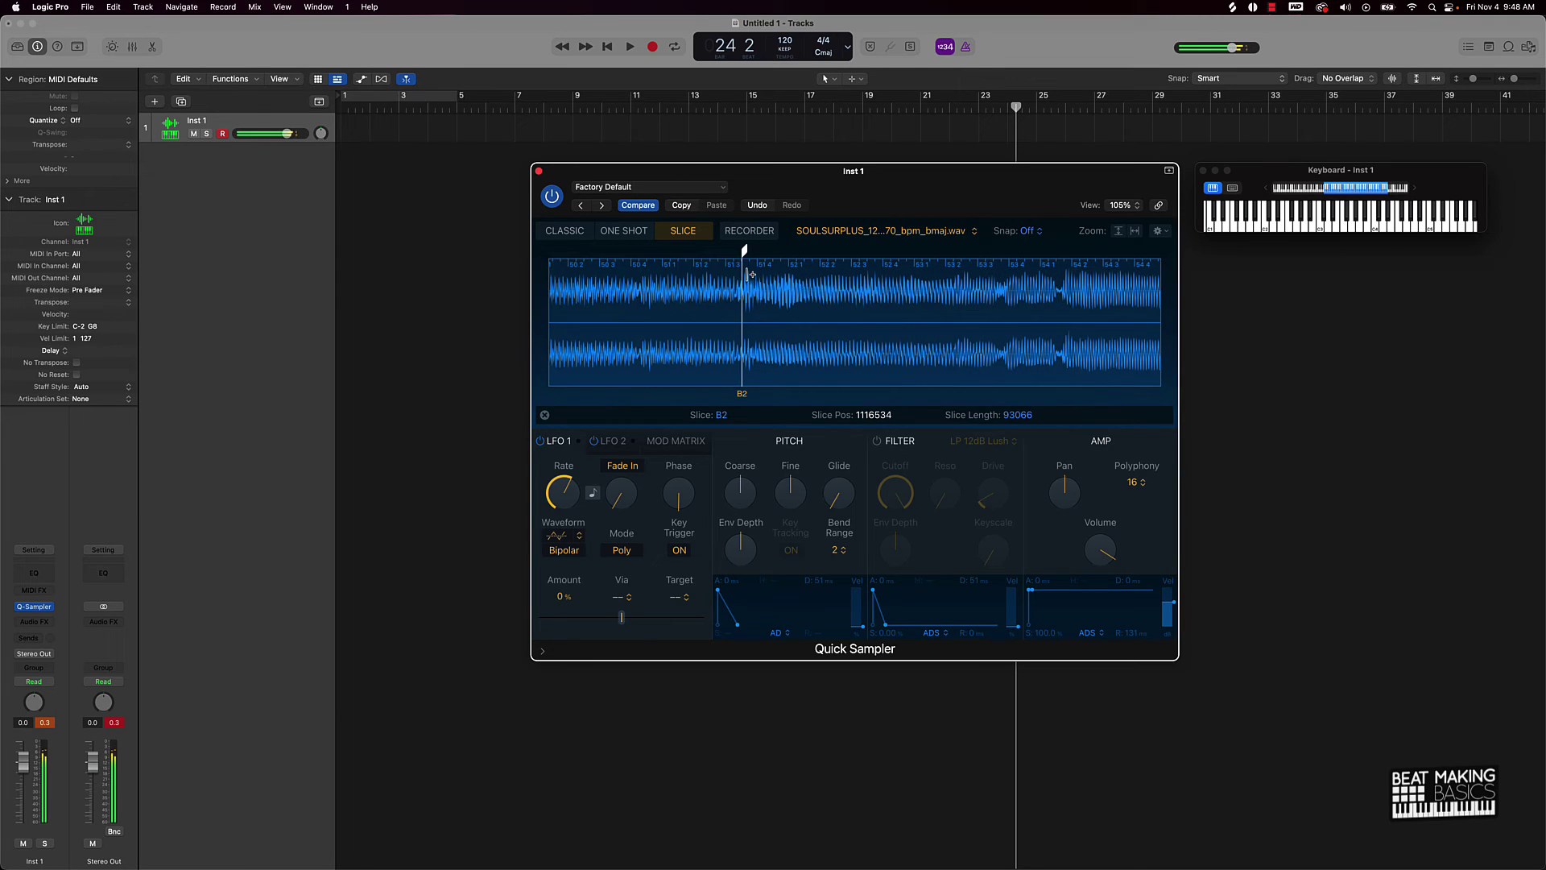
right_click(744, 251)
click(758, 260)
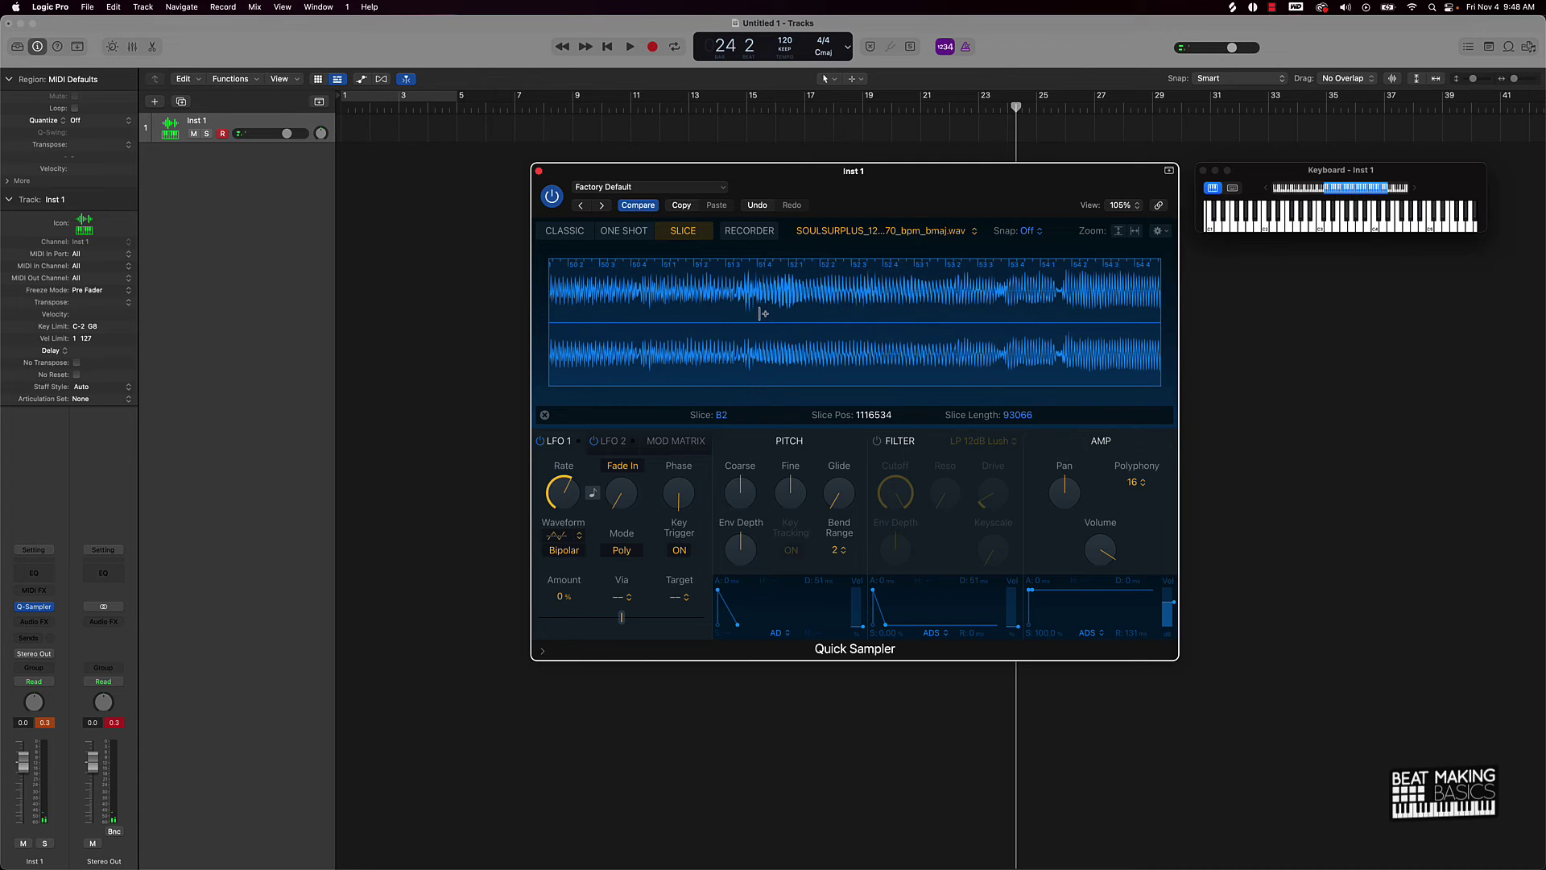
Step: Close Quick Sampler and bring the soul loop from Splice onto a new audio track at bar 1, importing its tempo information
scroll(763, 312, down, 5)
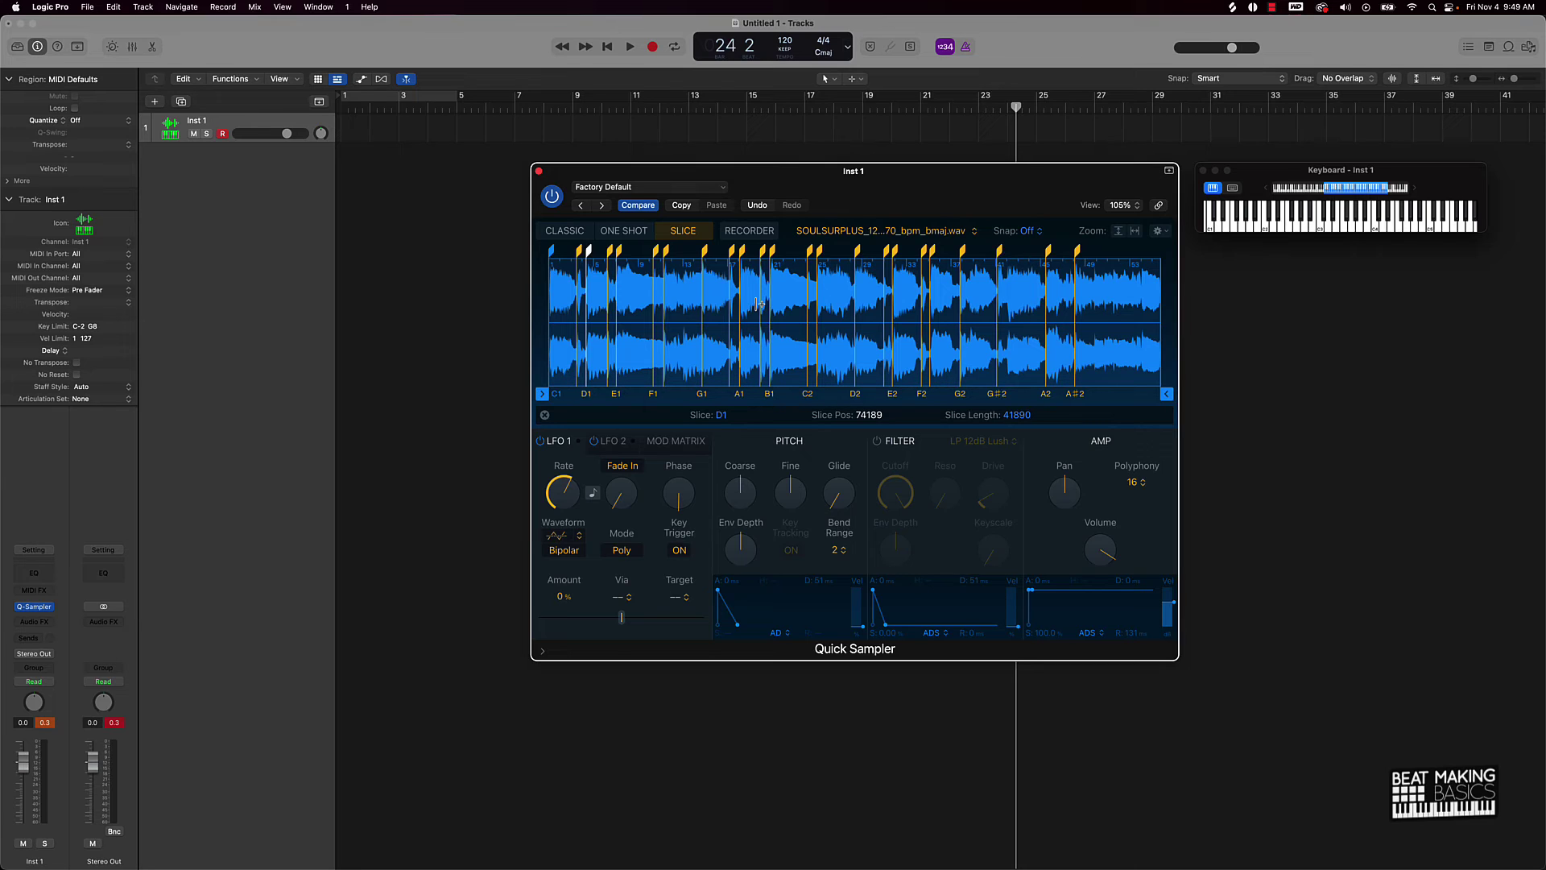
mouse_move(560, 400)
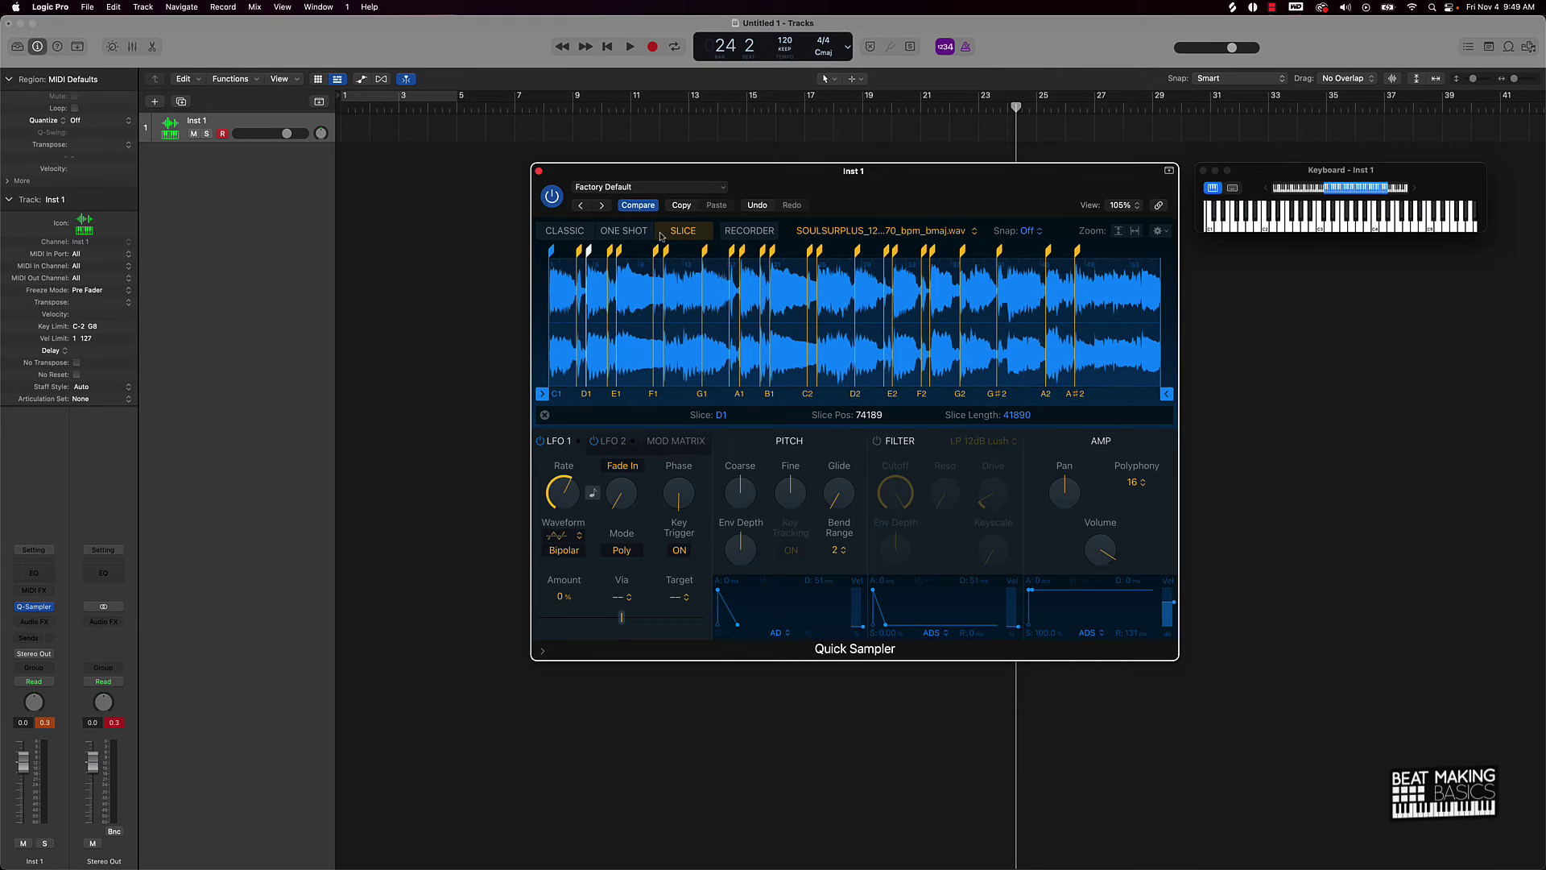
click(539, 173)
click(882, 850)
drag(1131, 449, 341, 245)
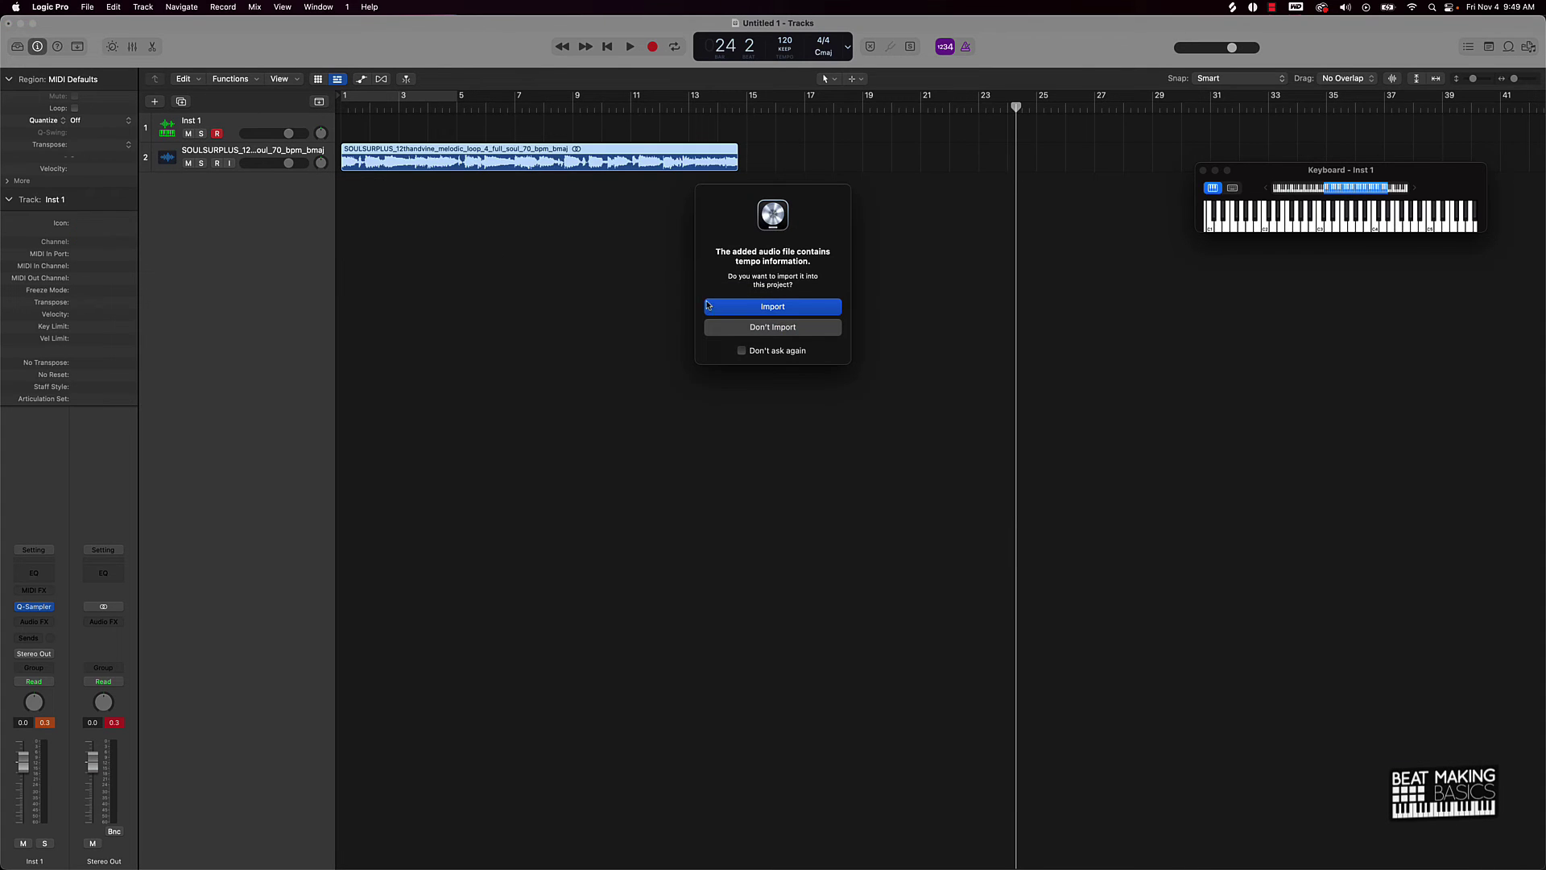
click(785, 307)
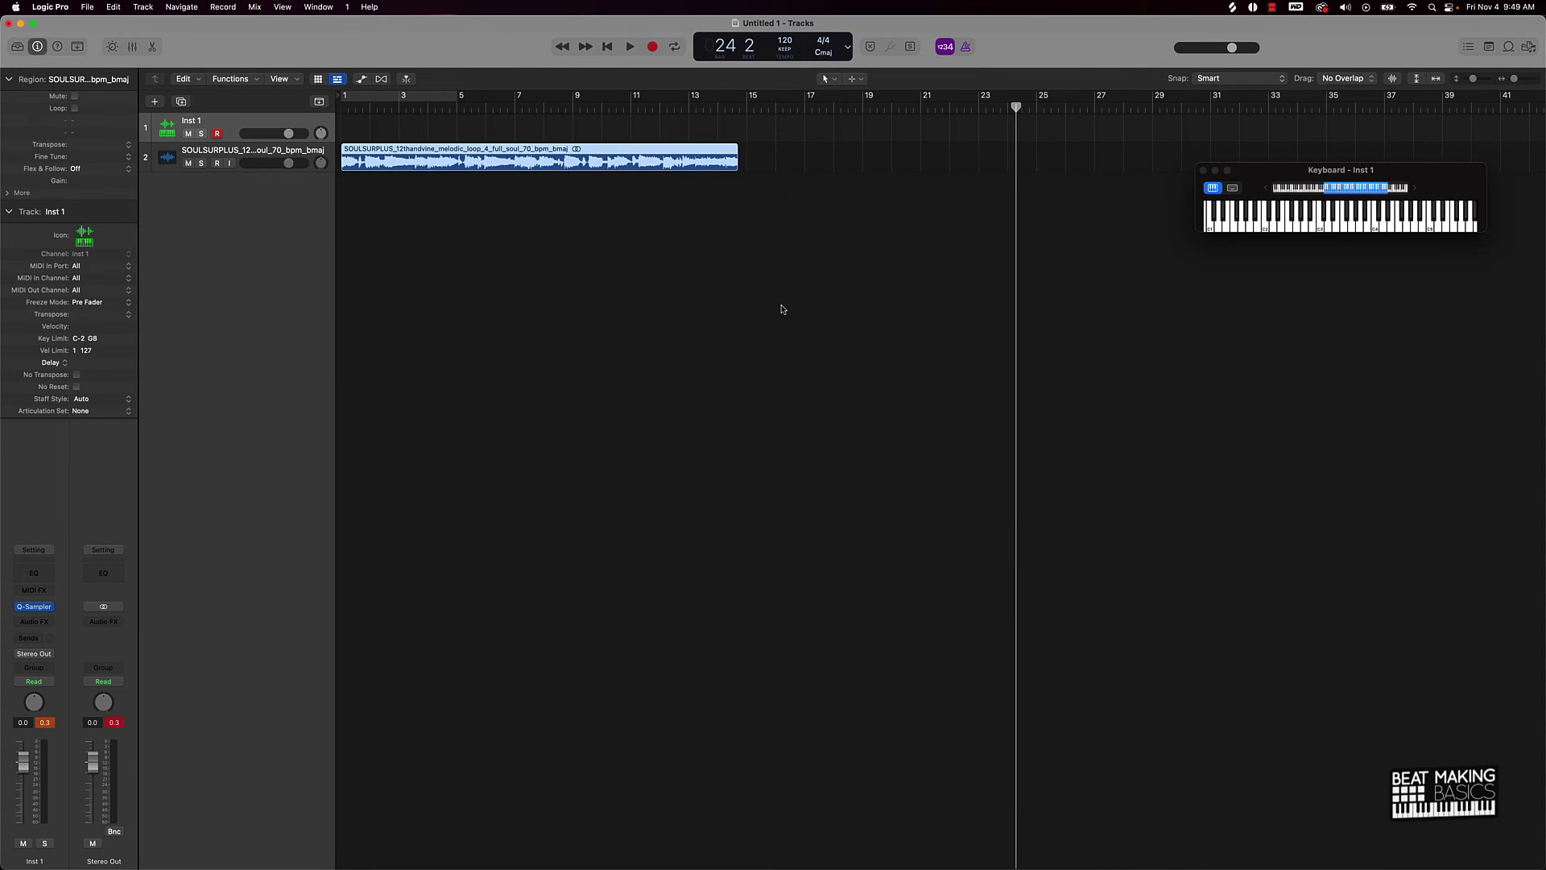
Step: Open the soul loop region in the audio track editor and move the playhead to beat 2 of bar 1
ctrl+alt+click(585, 230)
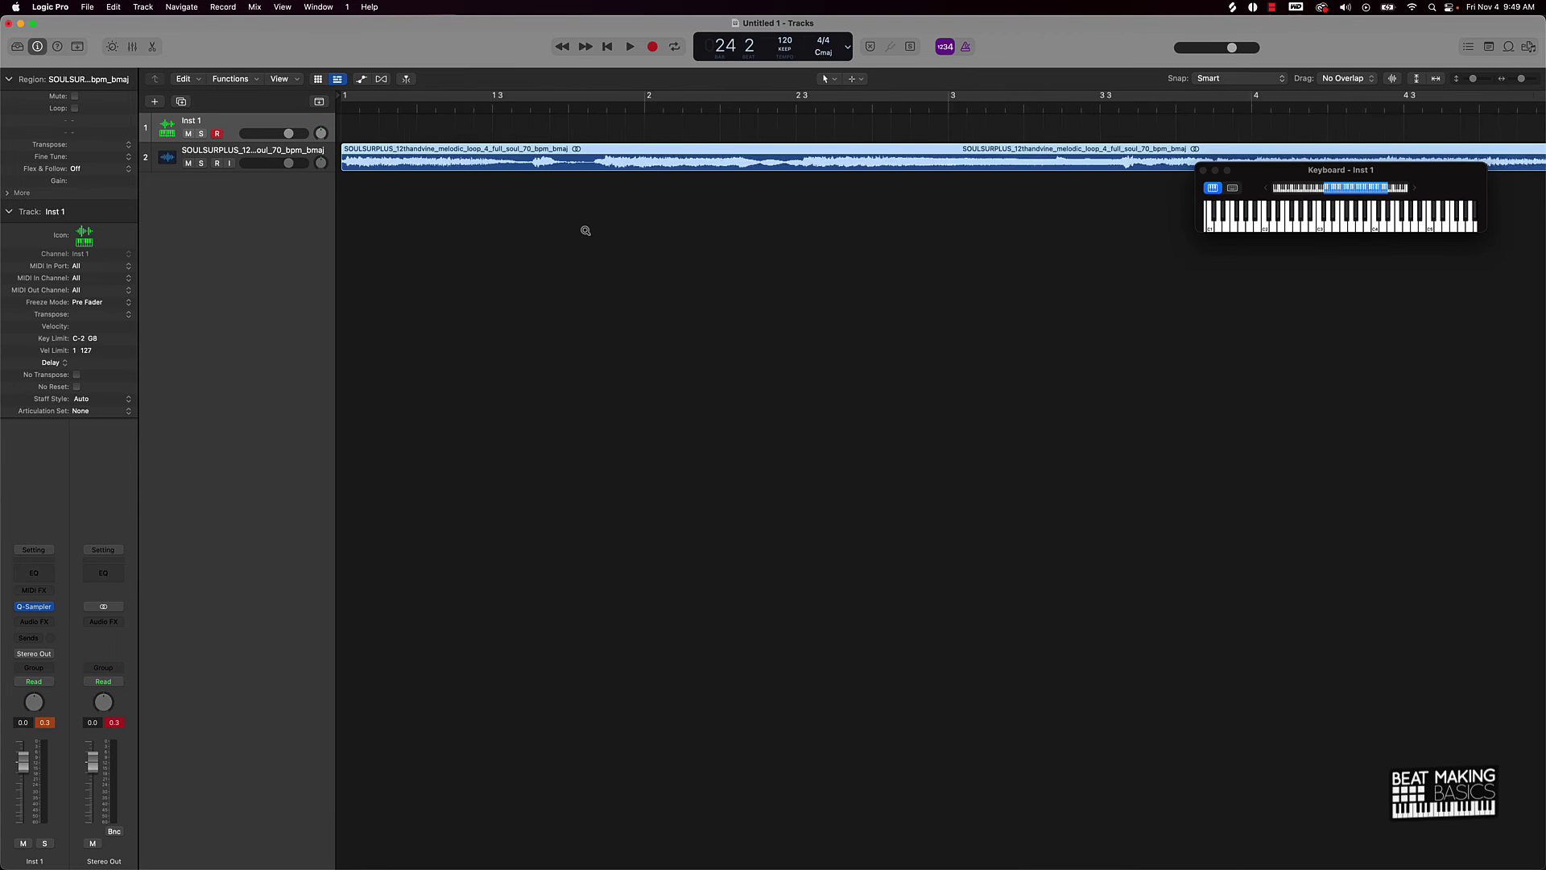
ctrl+alt+click(585, 230)
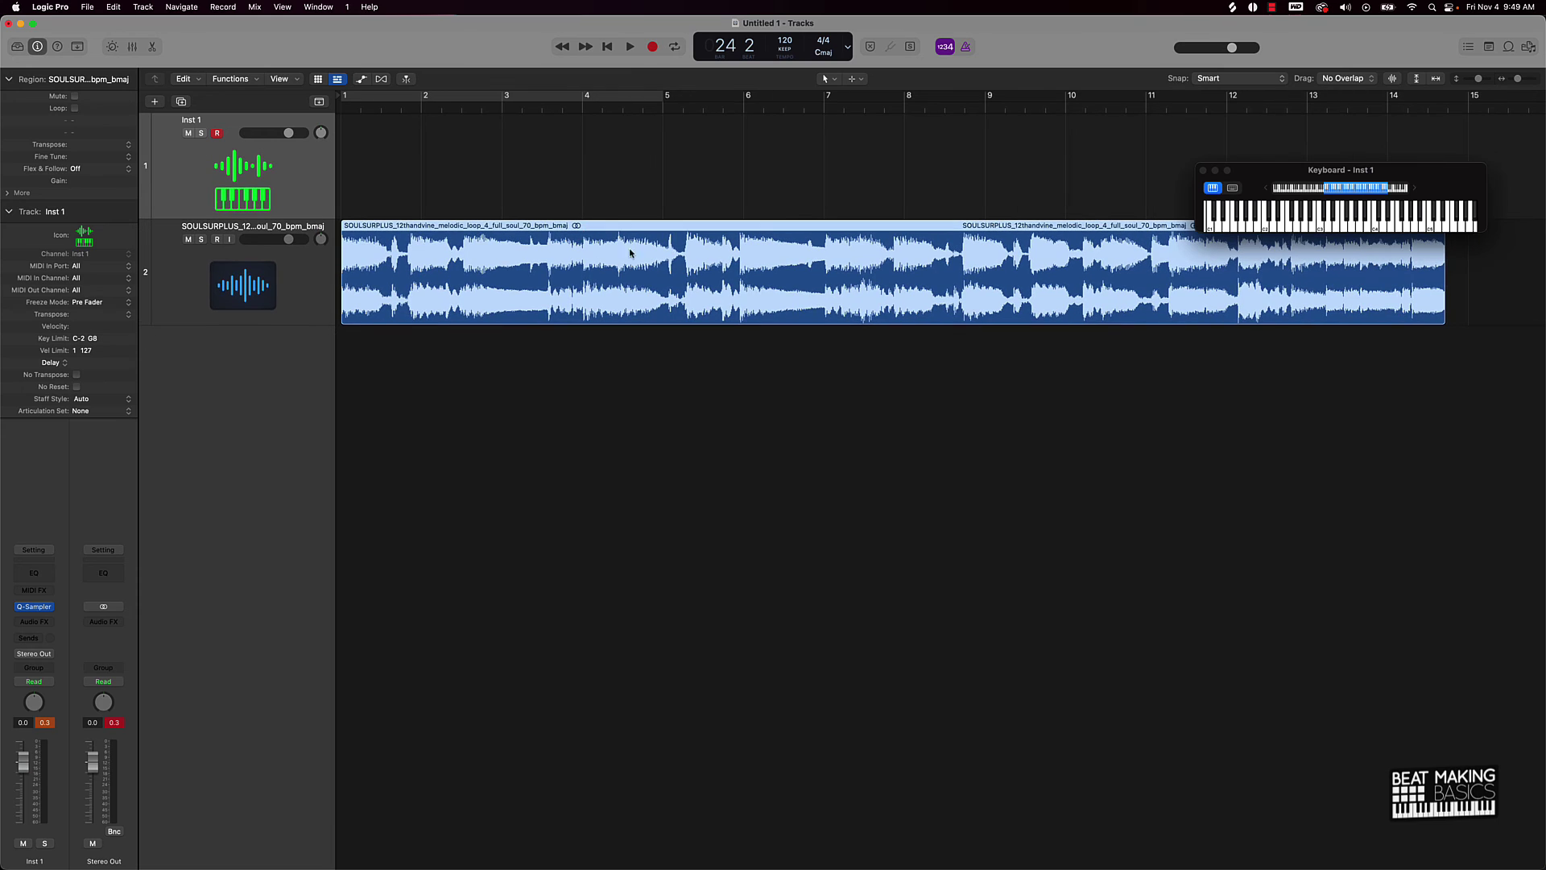
double_click(586, 272)
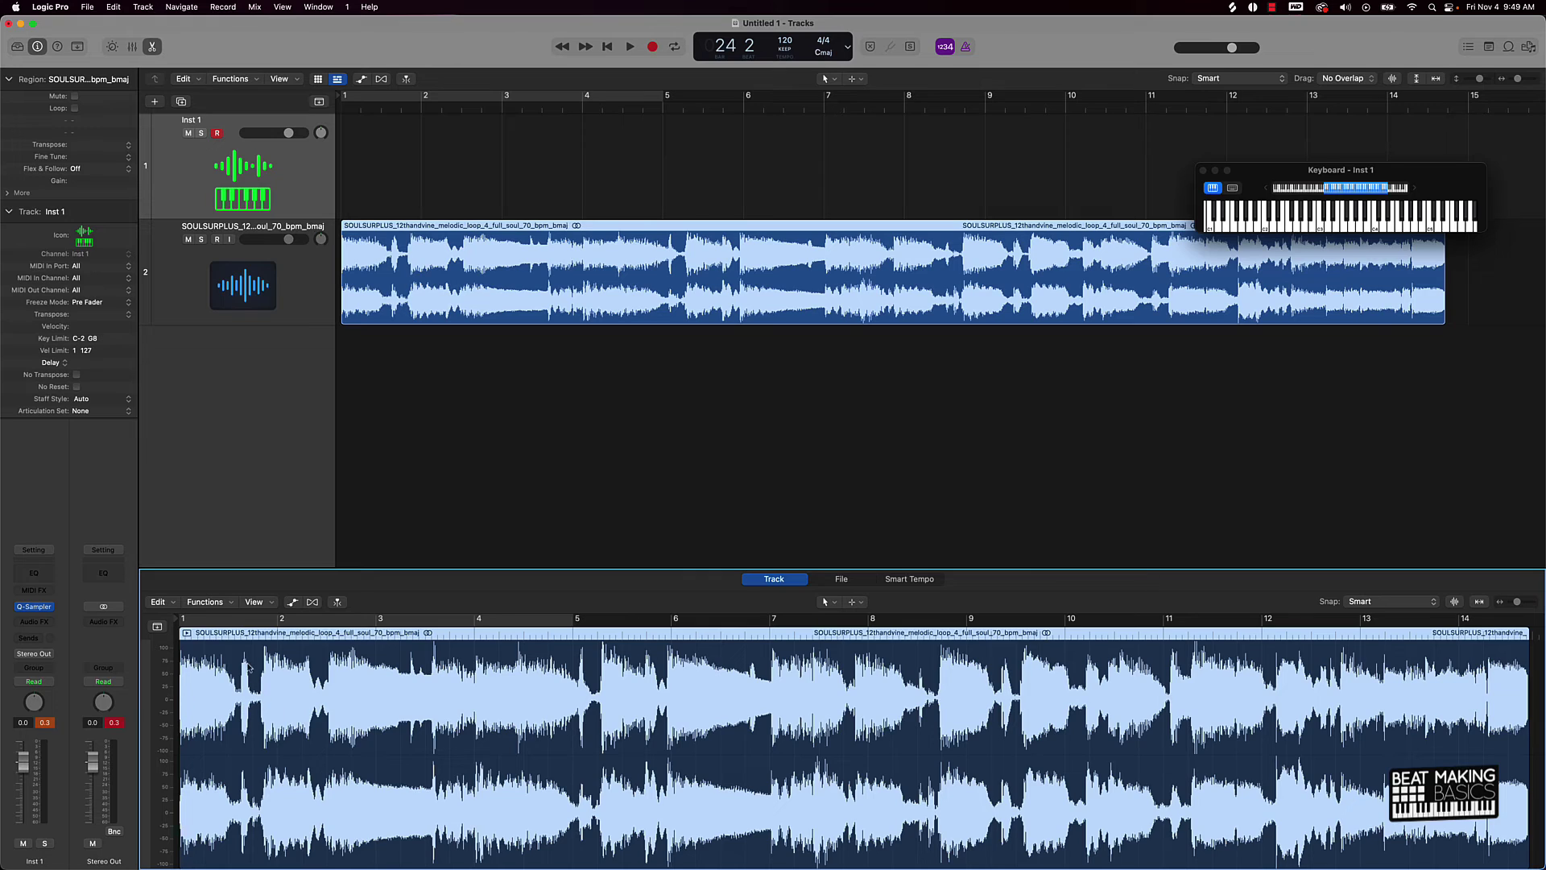
click(260, 622)
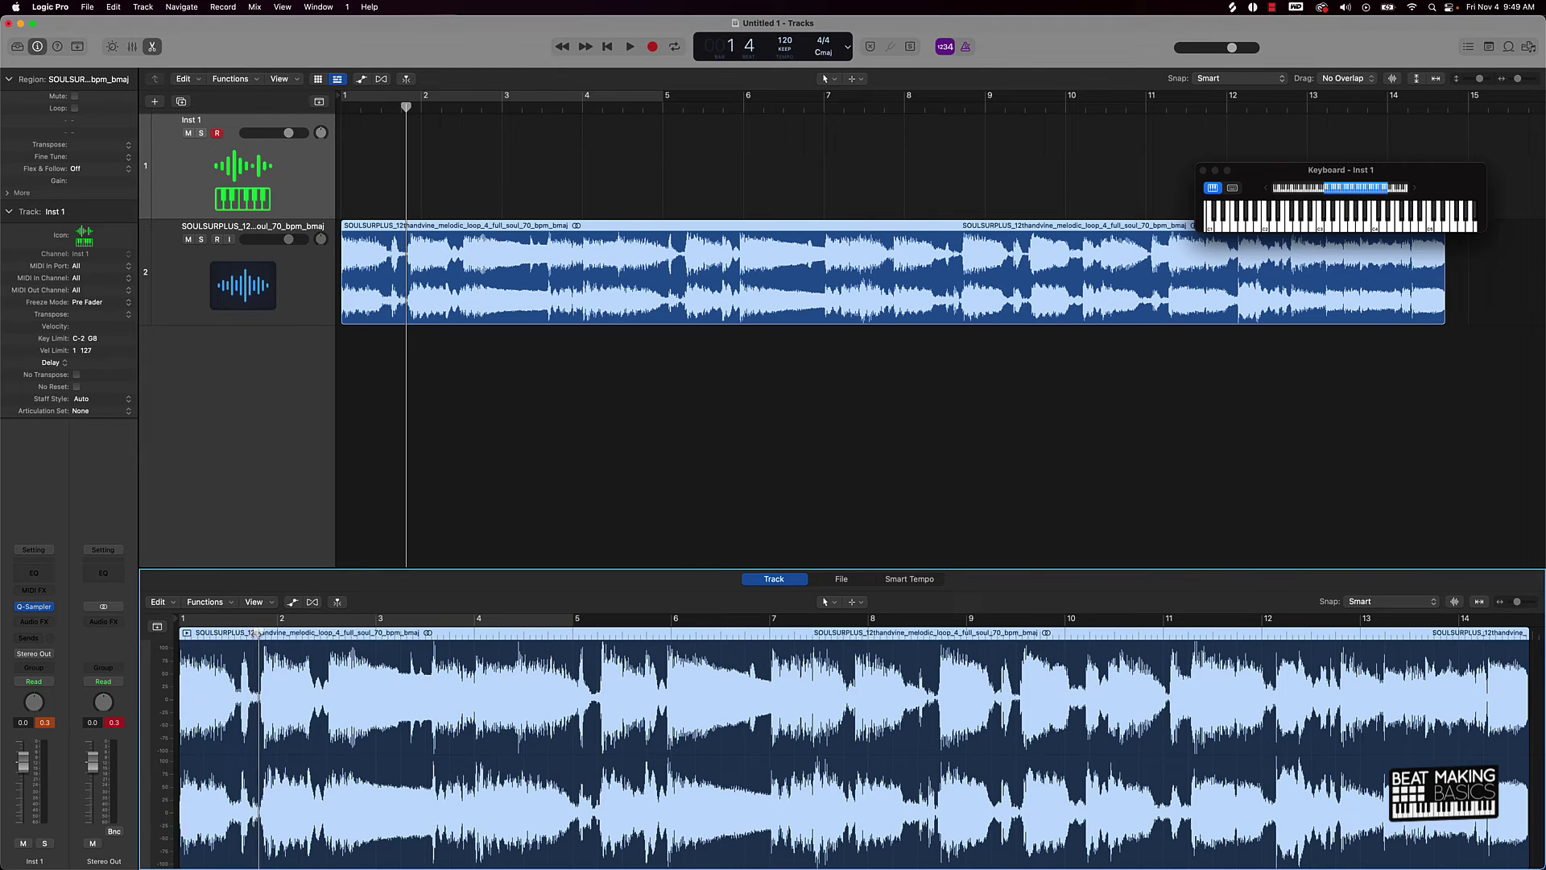
drag(262, 632, 216, 639)
Step: Enable cycle mode over bars 1 to 3 and play back the start of the loop
scroll(648, 201, down, 5)
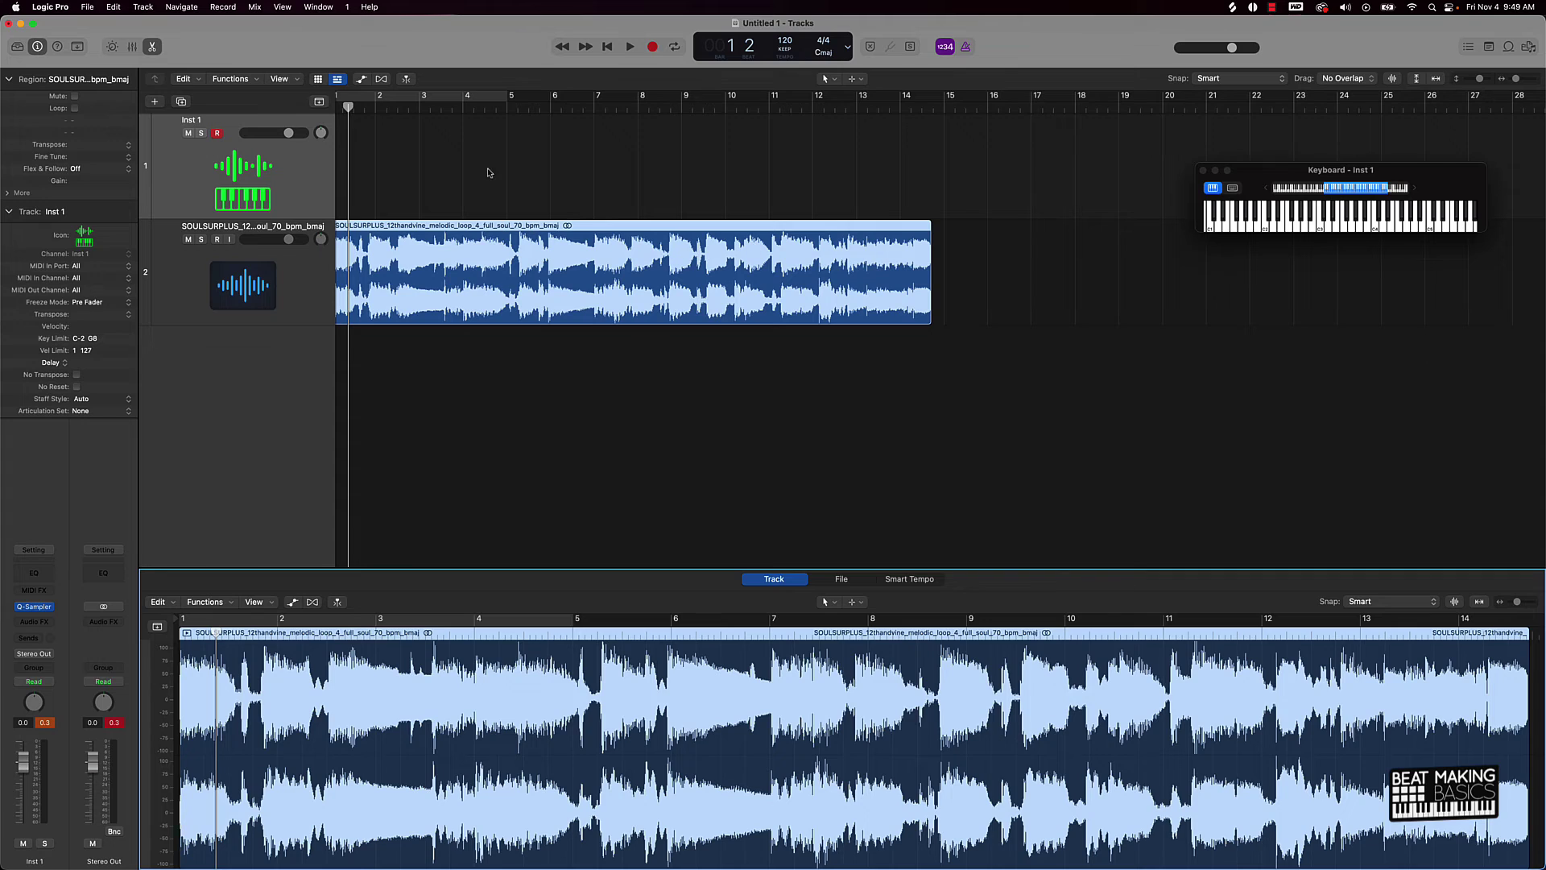
click(406, 99)
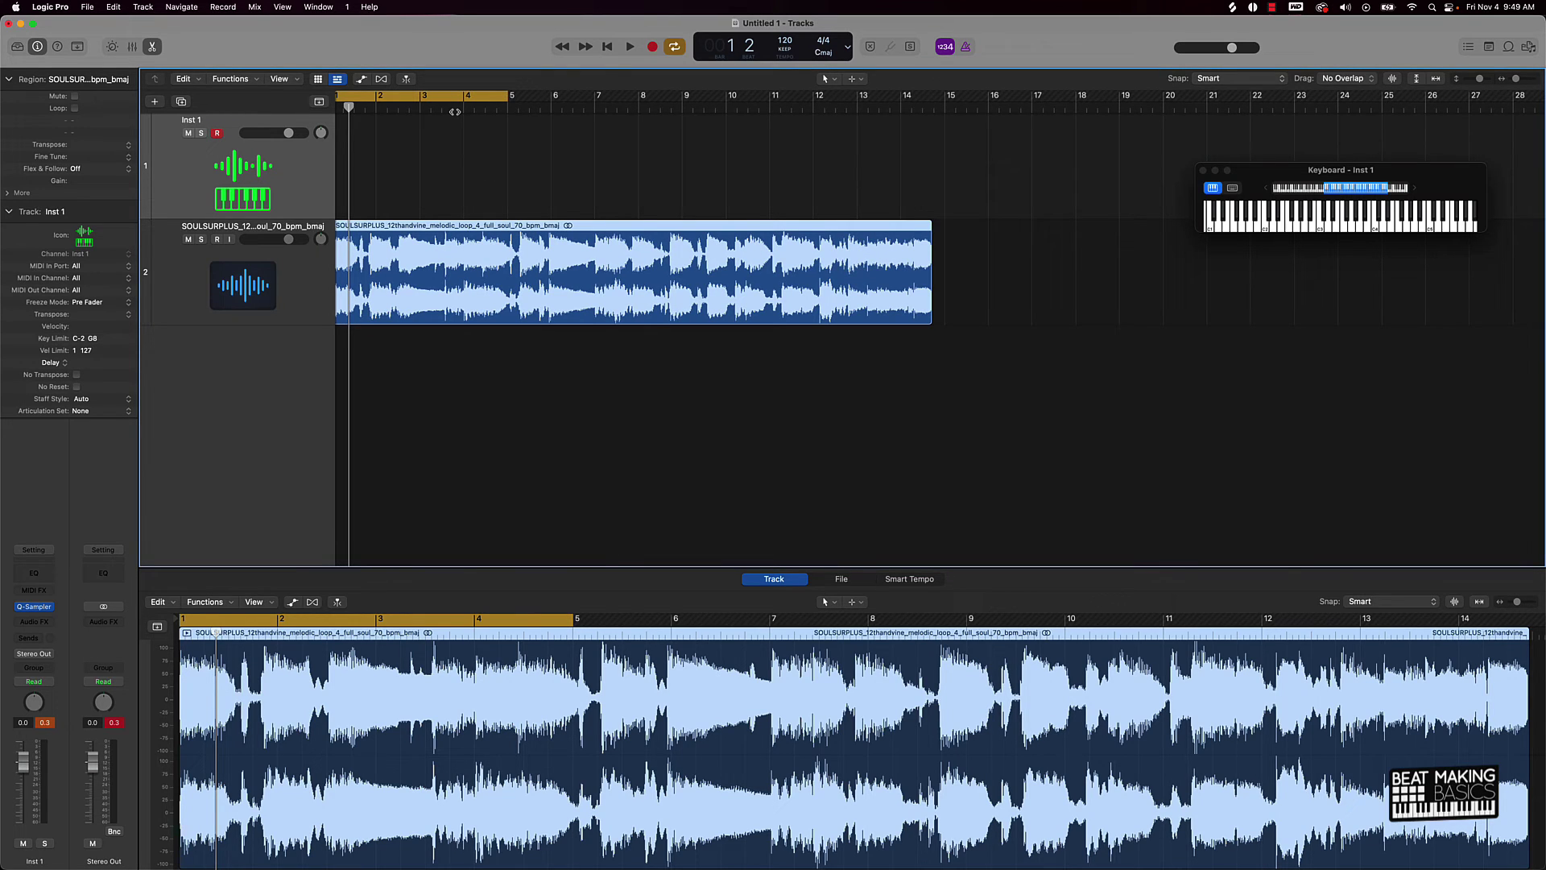
scroll(475, 108, right, 1)
scroll(479, 108, left, 2)
drag(516, 96, 427, 104)
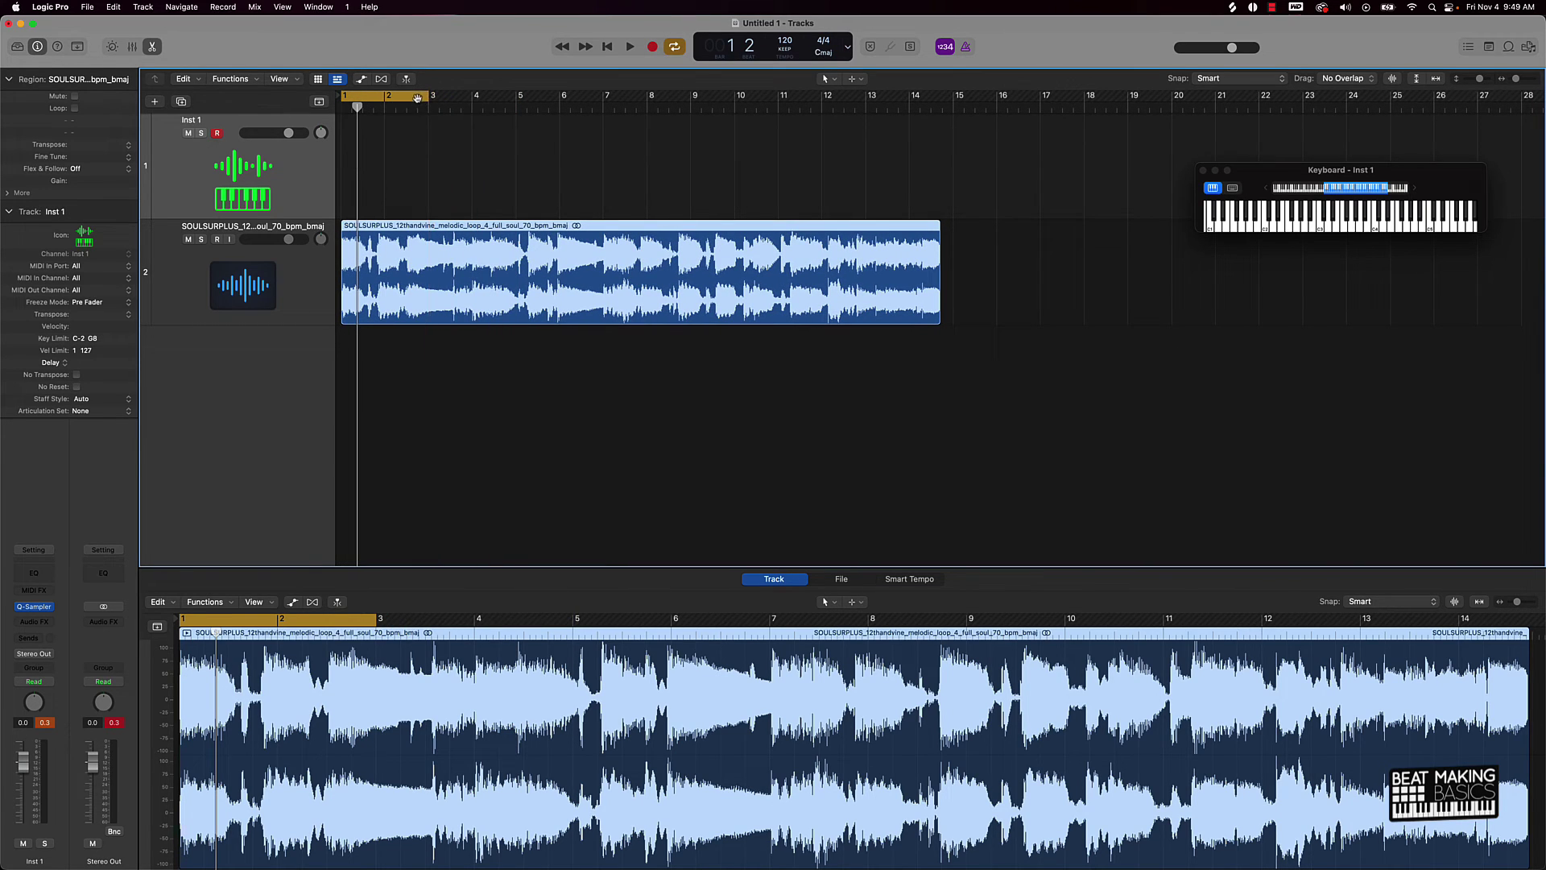
key(space)
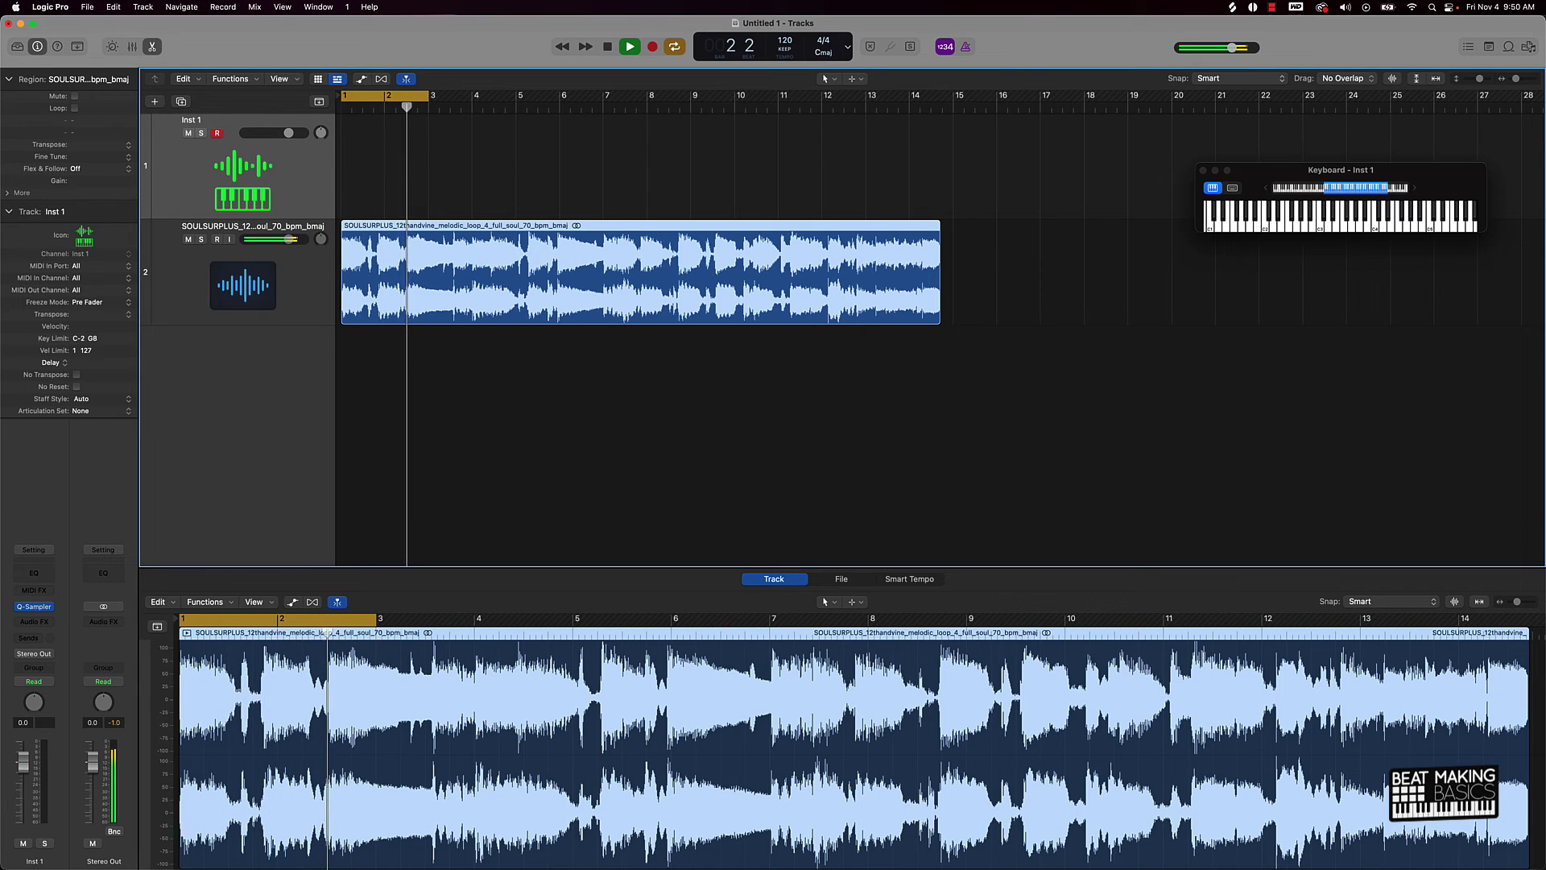
key(space)
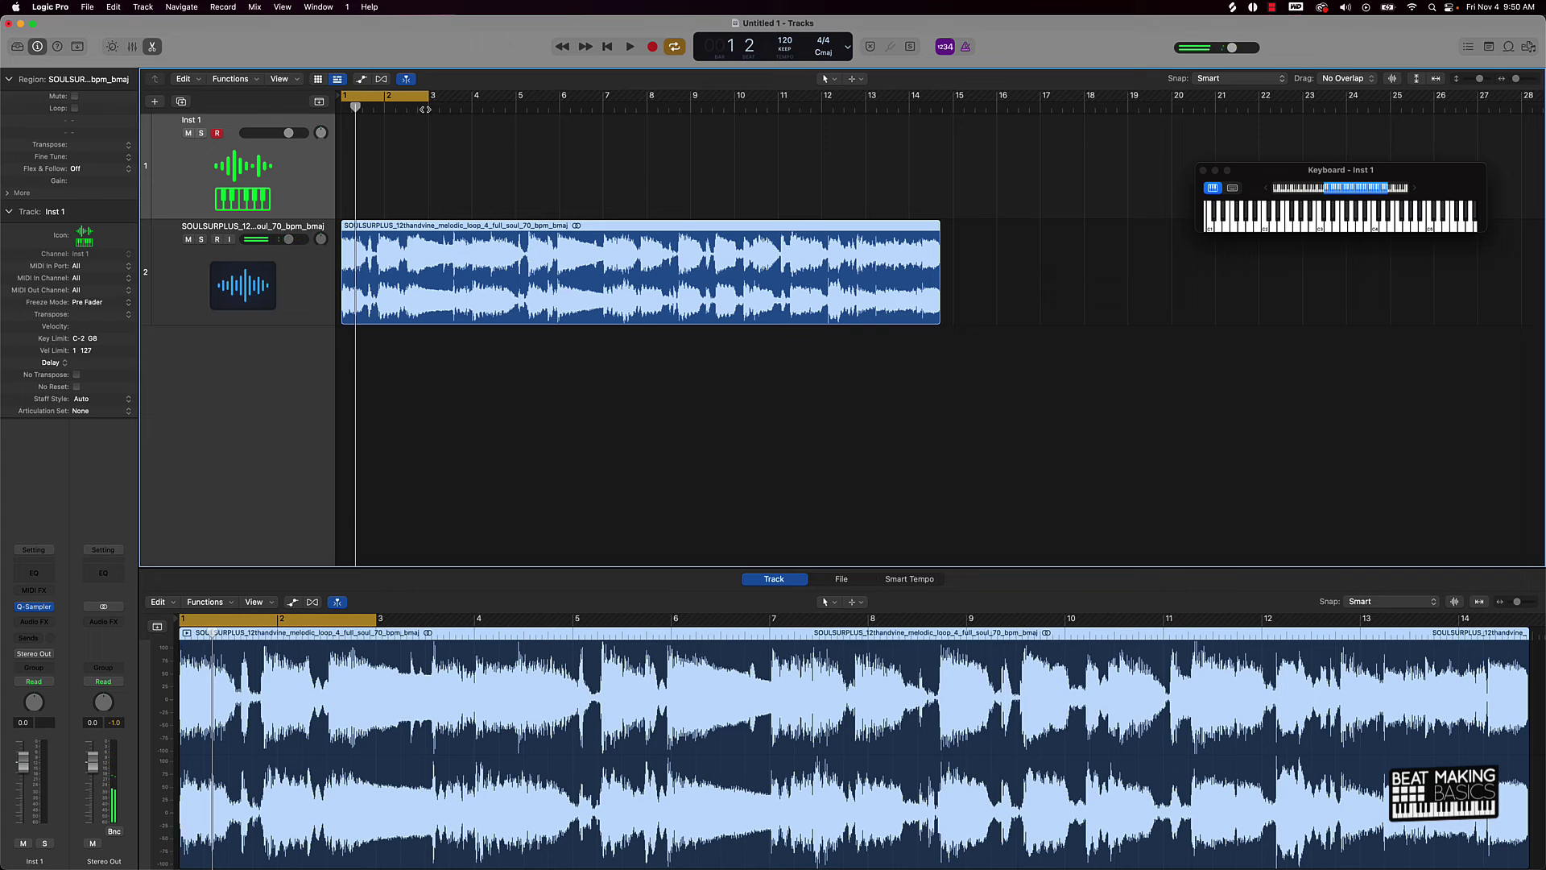
Step: Audition the loop's opening and split the audio region at the transients in beats 3 and 4 of bar 1
ctrl+alt+click(406, 348)
ctrl+alt+click(423, 322)
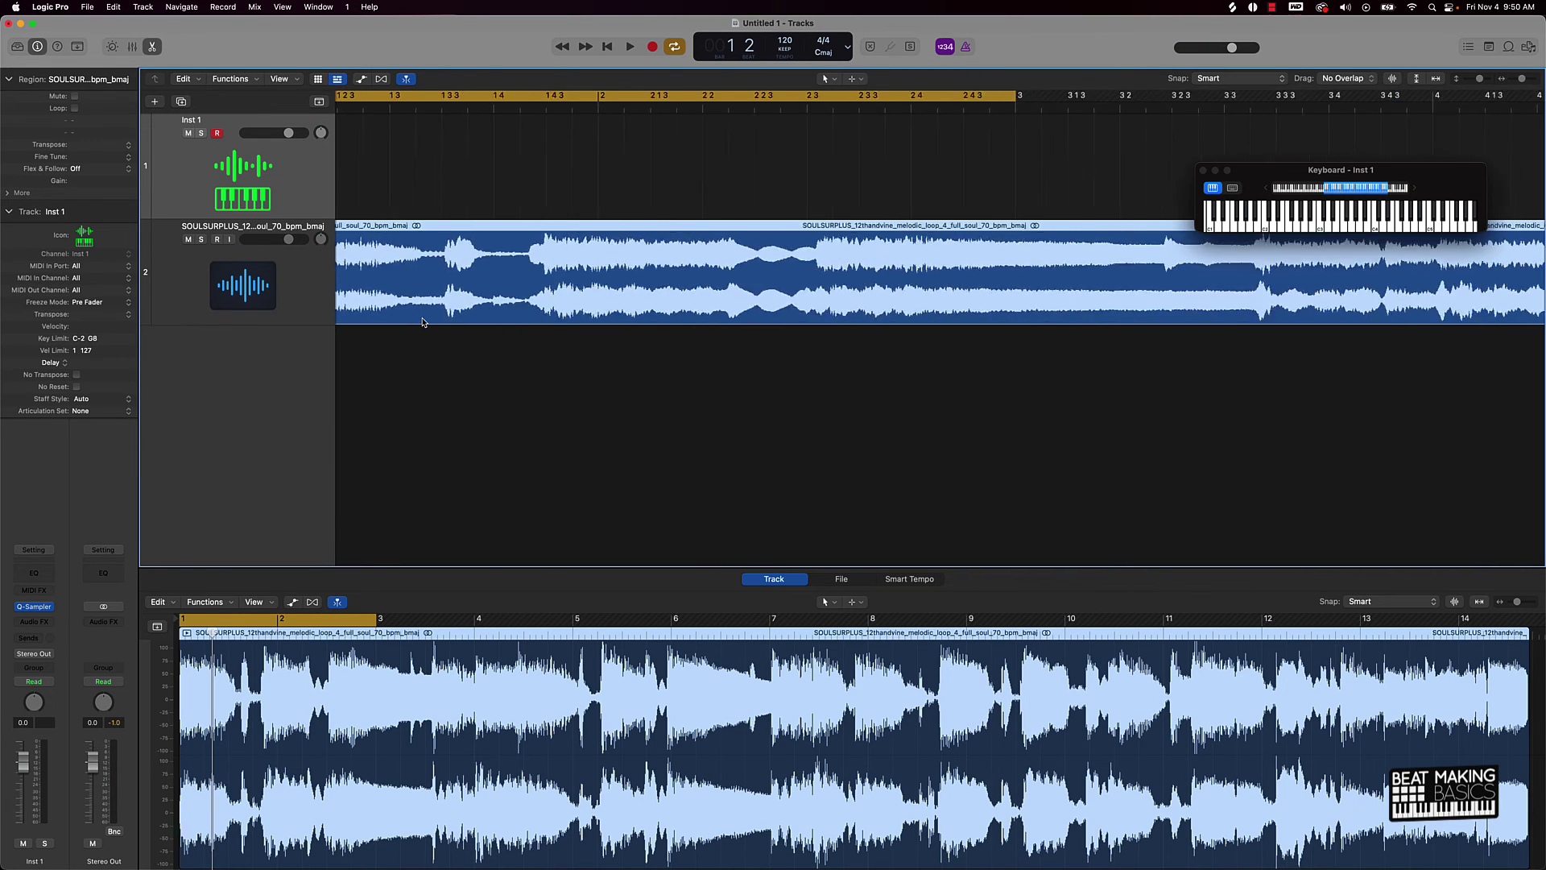
scroll(385, 210, left, 3)
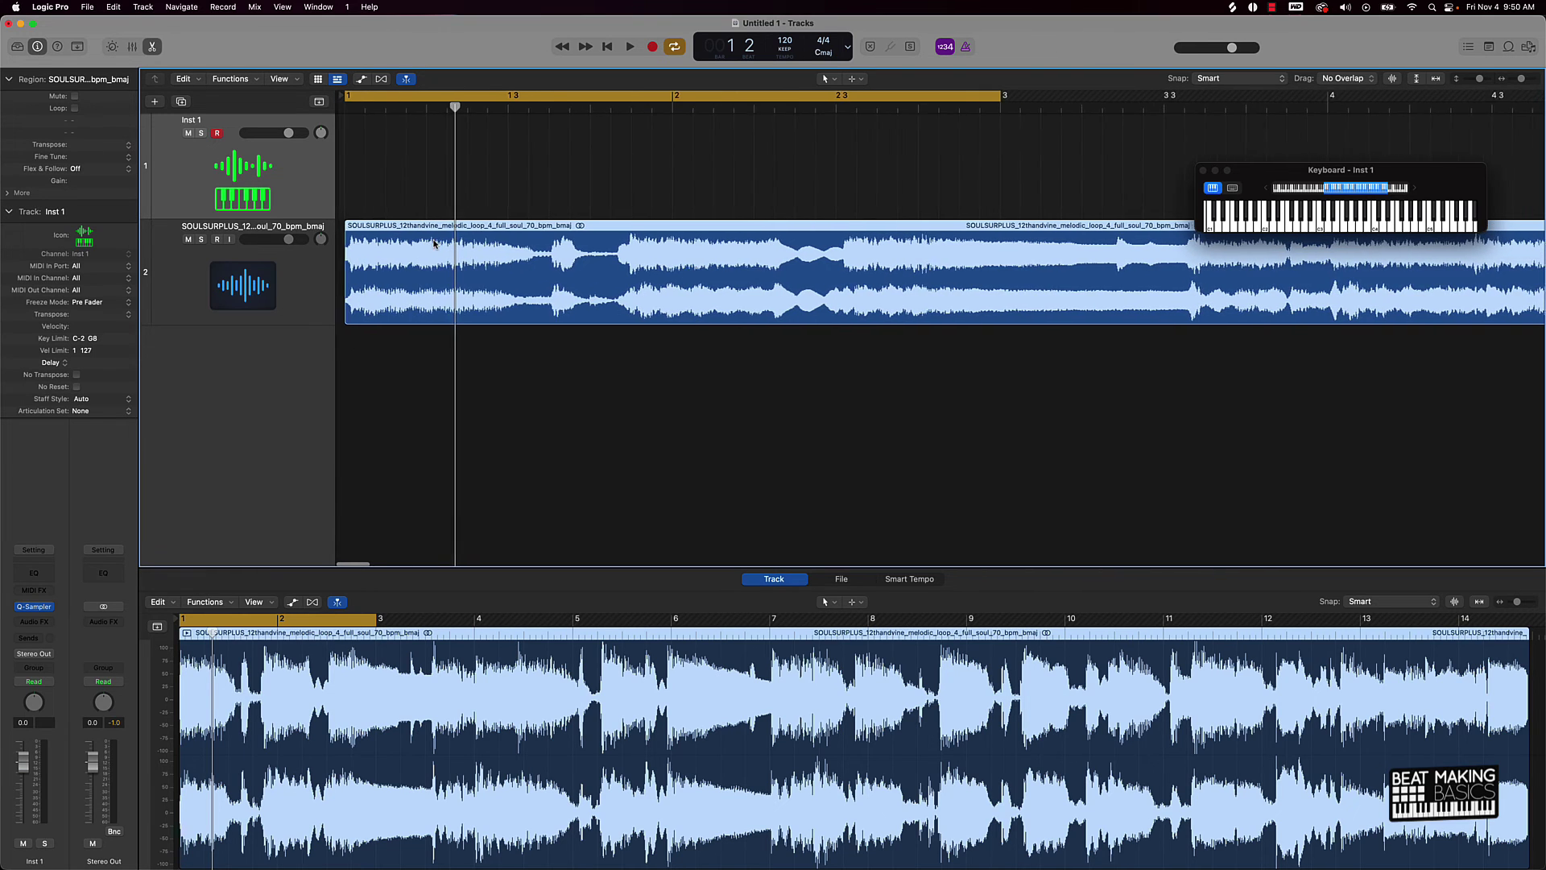
drag(450, 137, 534, 139)
key(space)
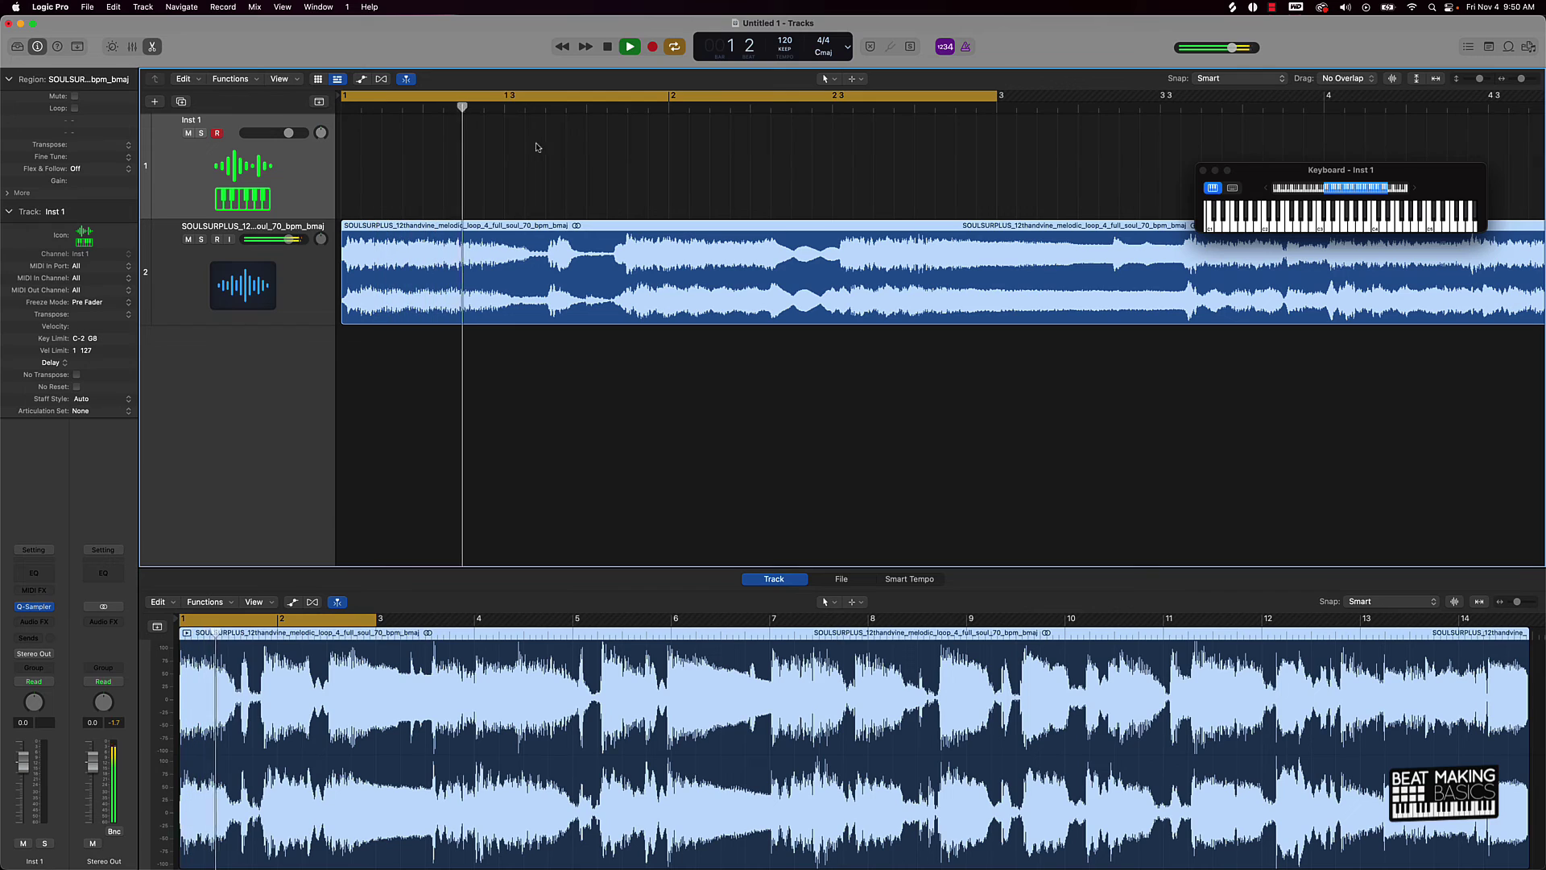
key(space)
drag(558, 109, 547, 113)
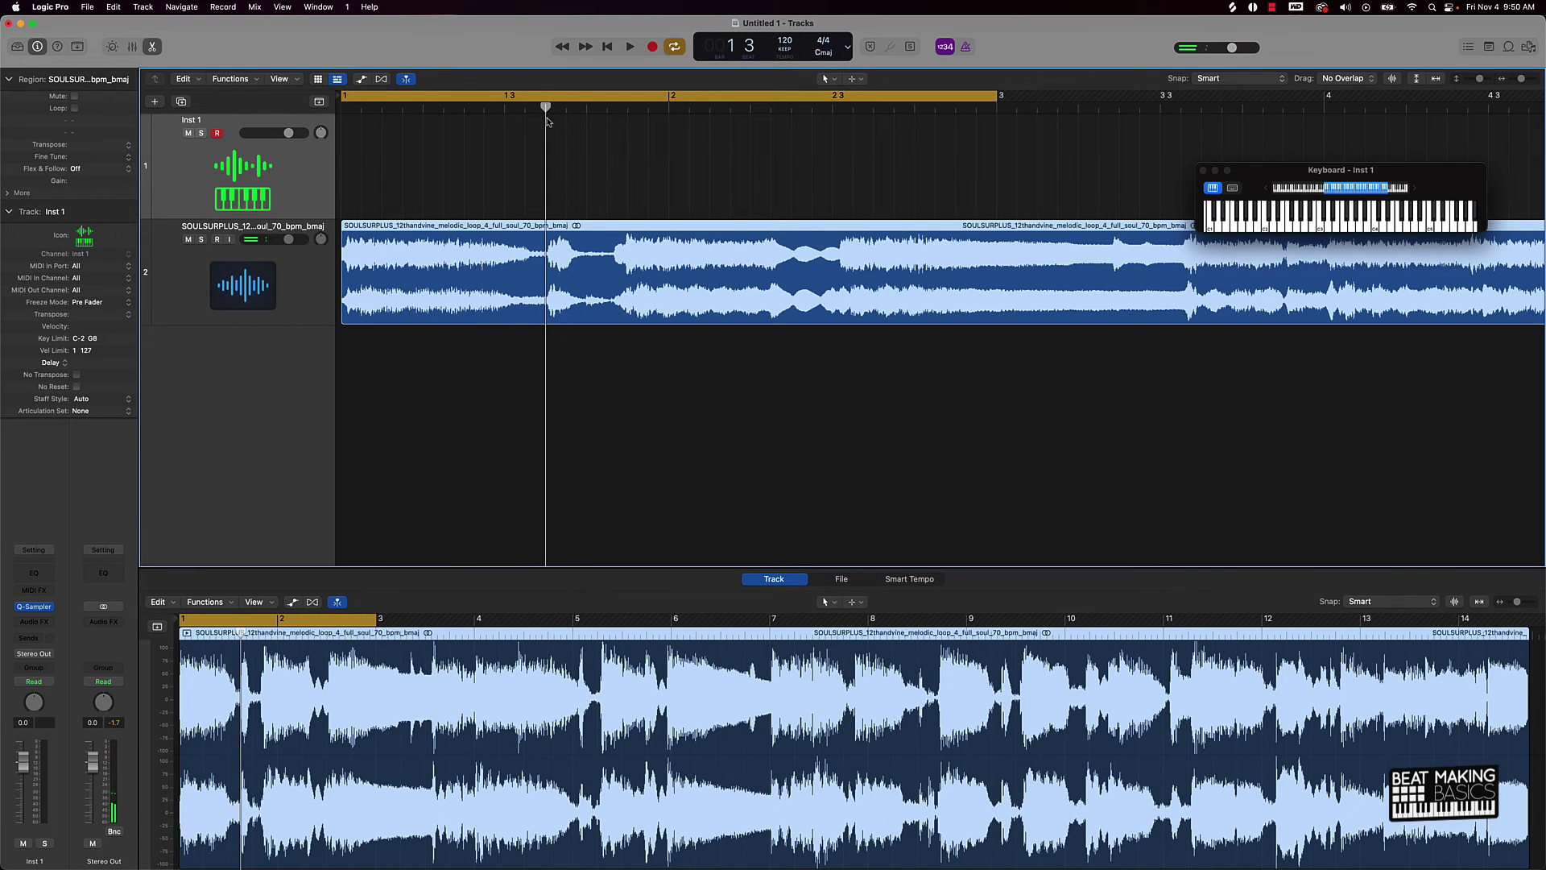
key(super+t)
click(610, 110)
key(super+t)
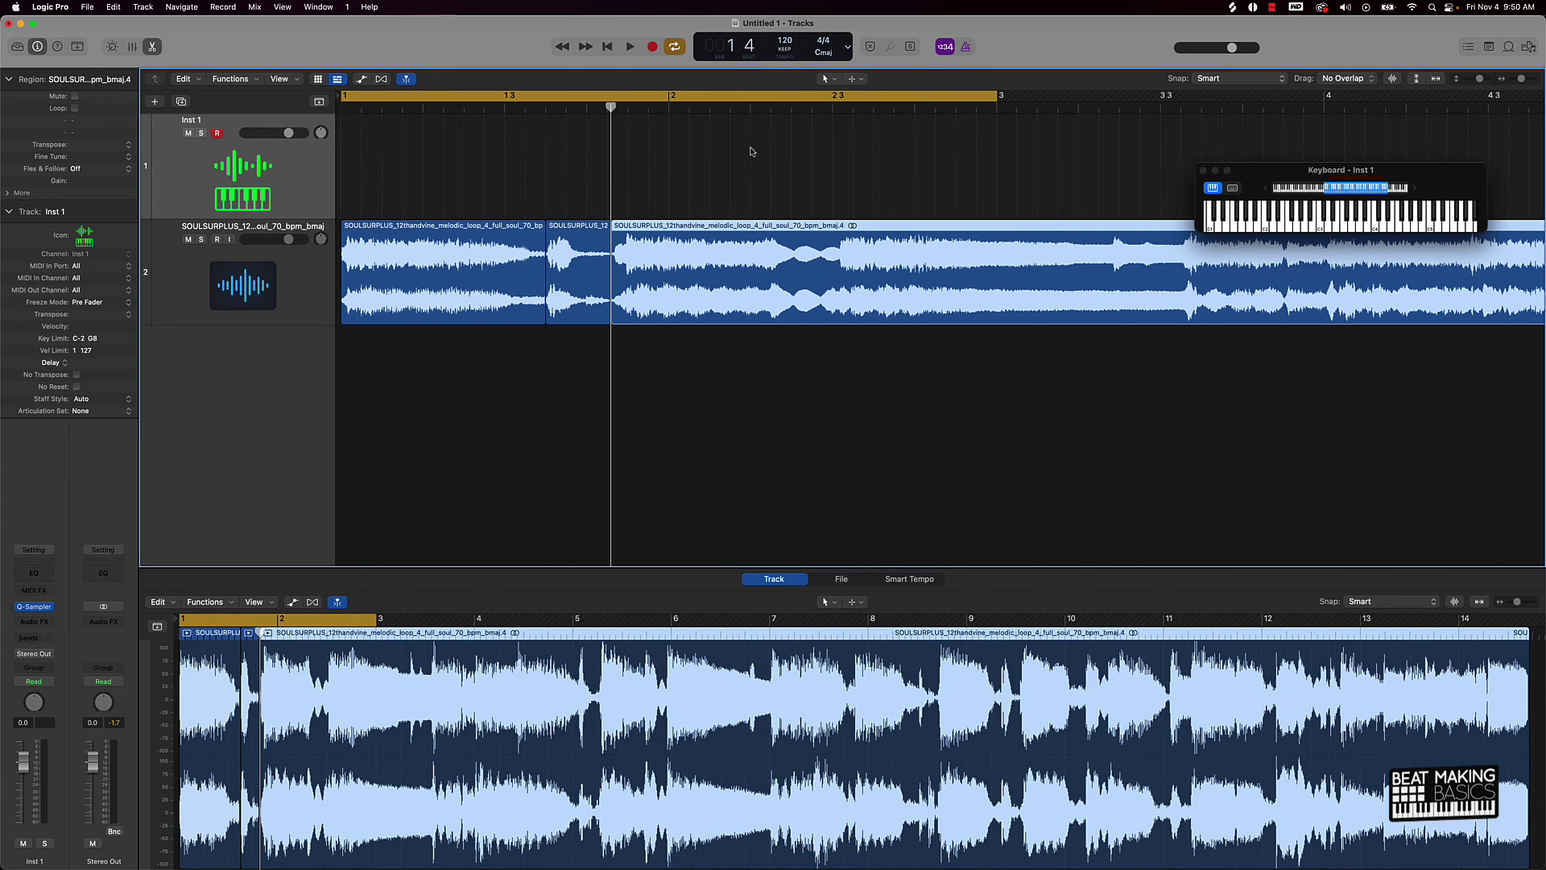
Step: Split the soul loop region at the transients on beat 3 of bar 2 and beat 3 of bar 3
click(834, 111)
key(super+t)
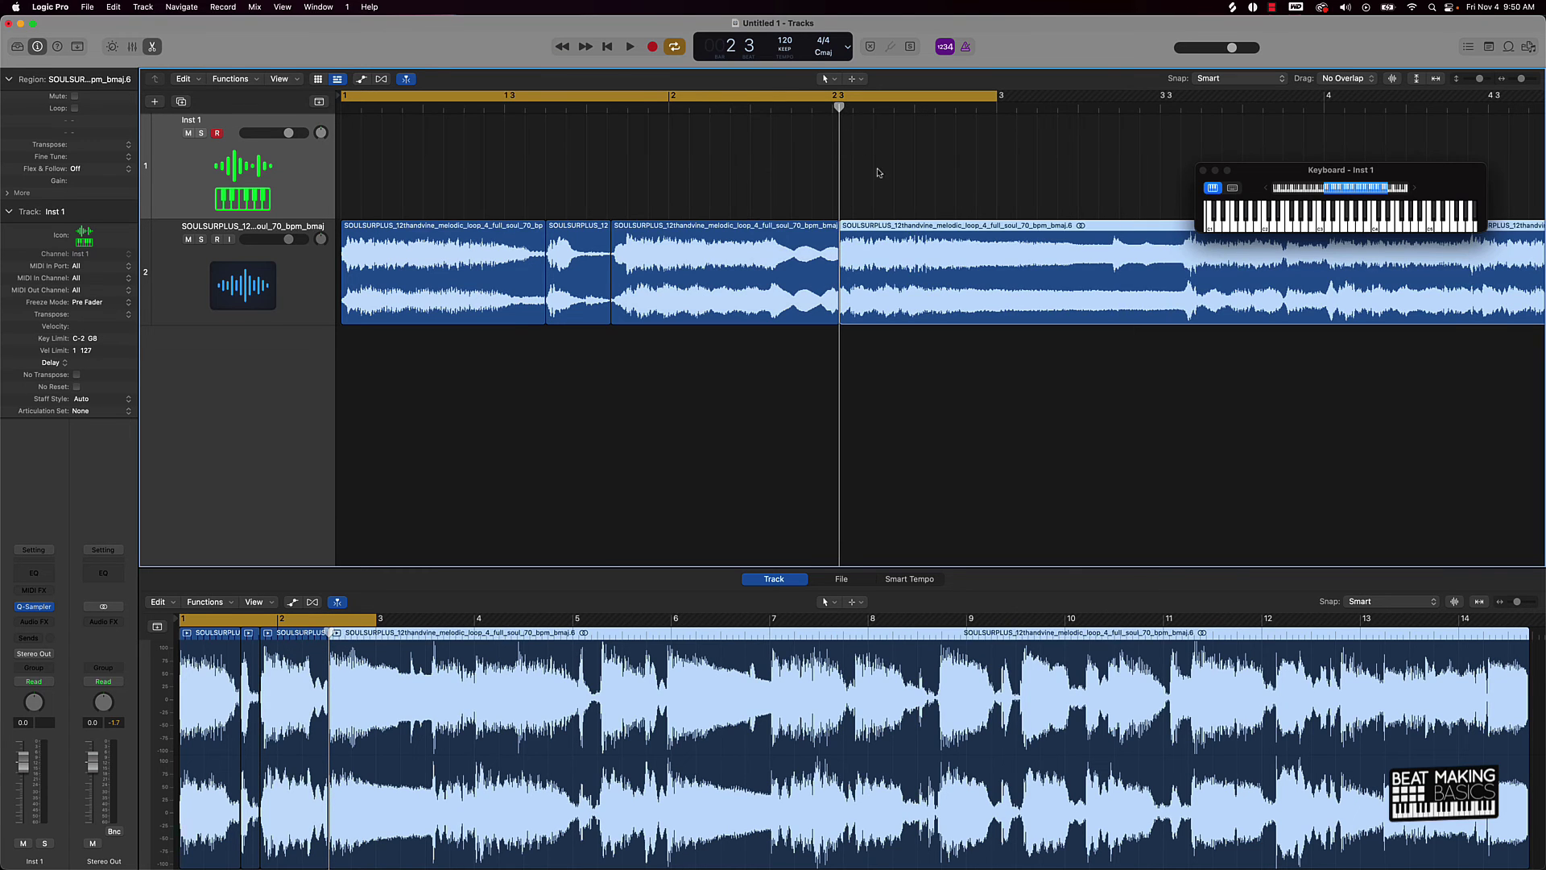
scroll(869, 169, right, 6)
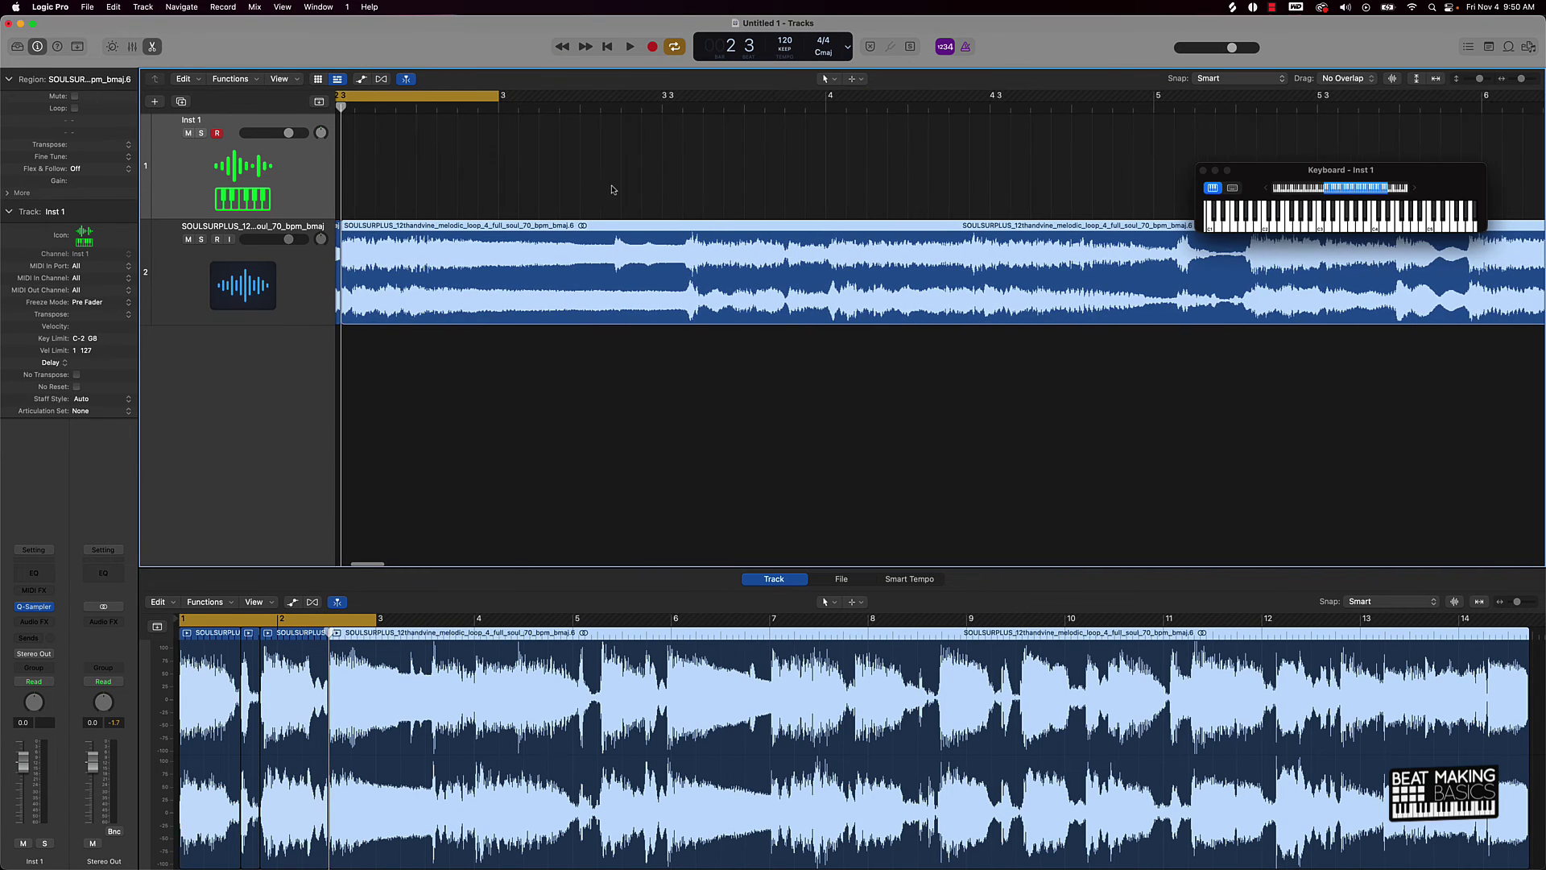
scroll(609, 189, left, 1)
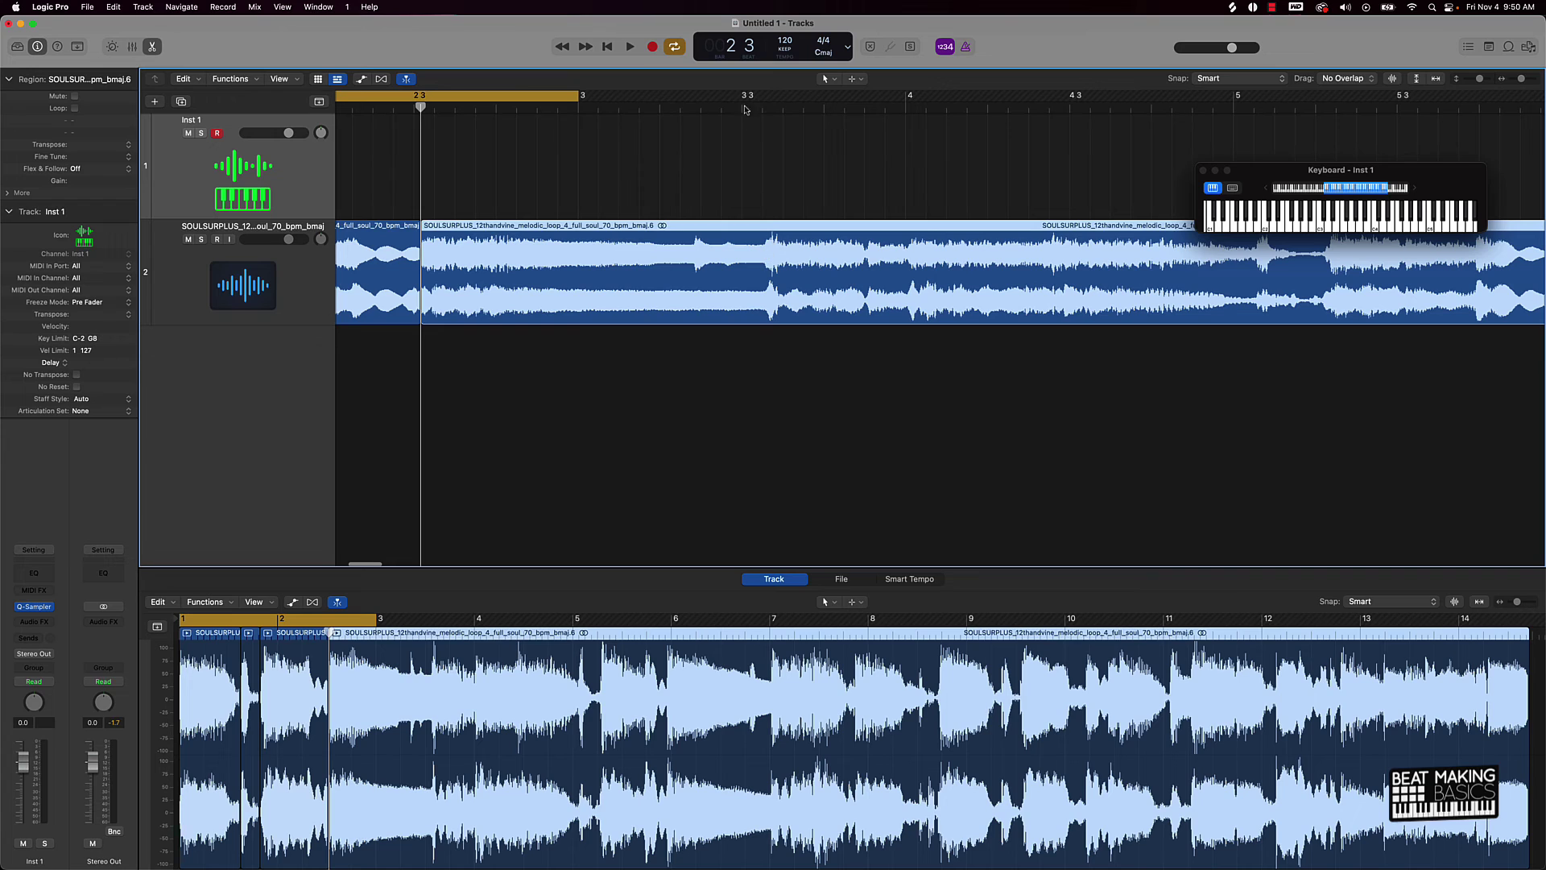
drag(752, 108, 763, 106)
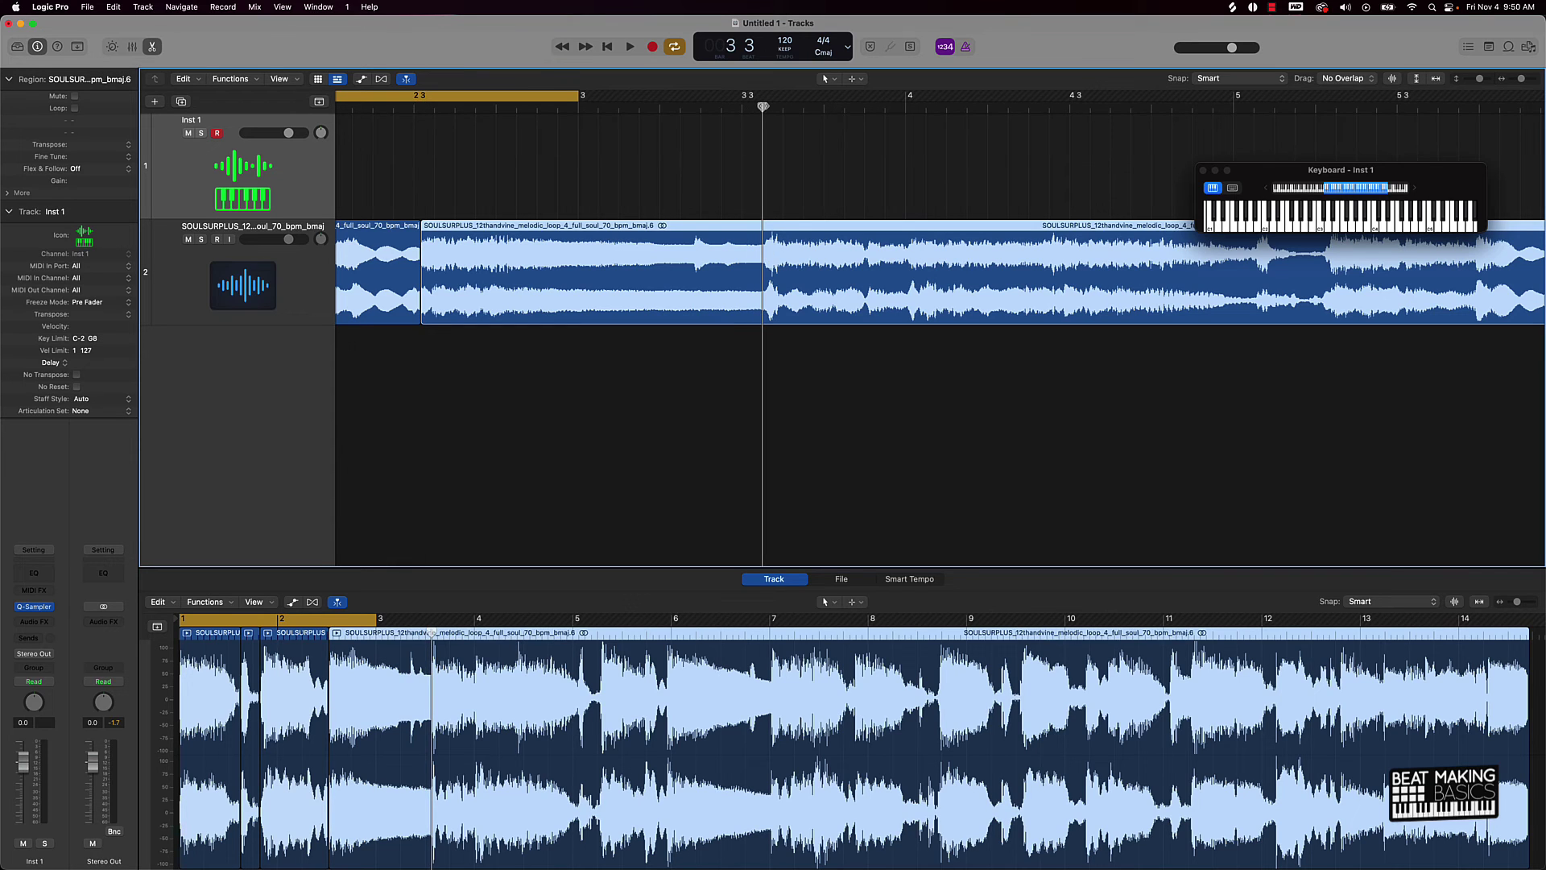
key(cmd+t)
Step: Split the remaining soul loop region at the transients in beat 1 of bar 4 and beat 1 of bar 5
scroll(886, 240, right, 1)
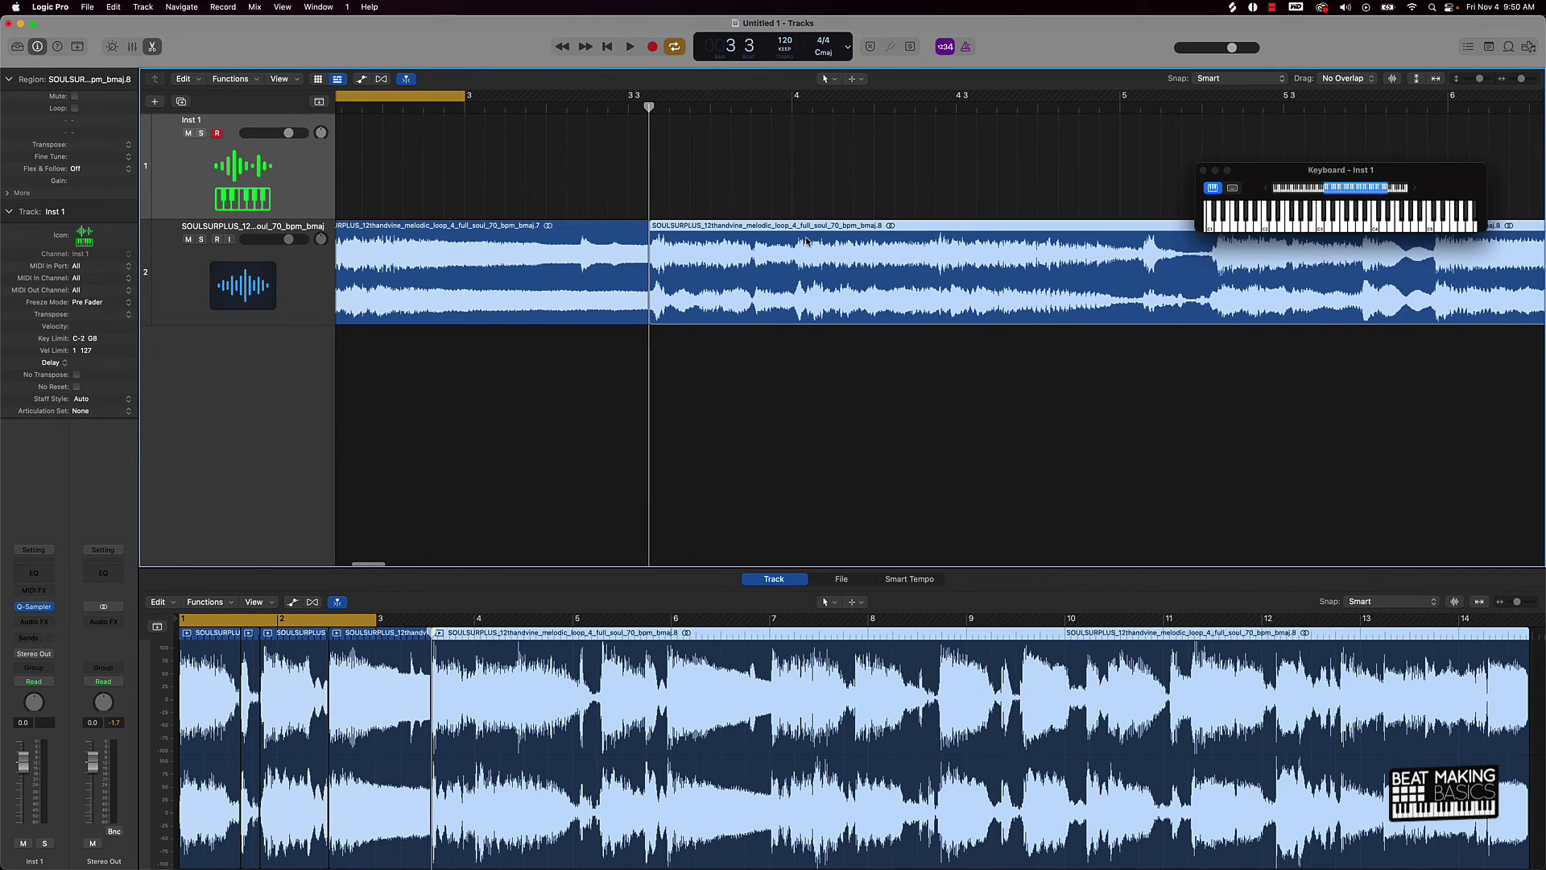
click(789, 105)
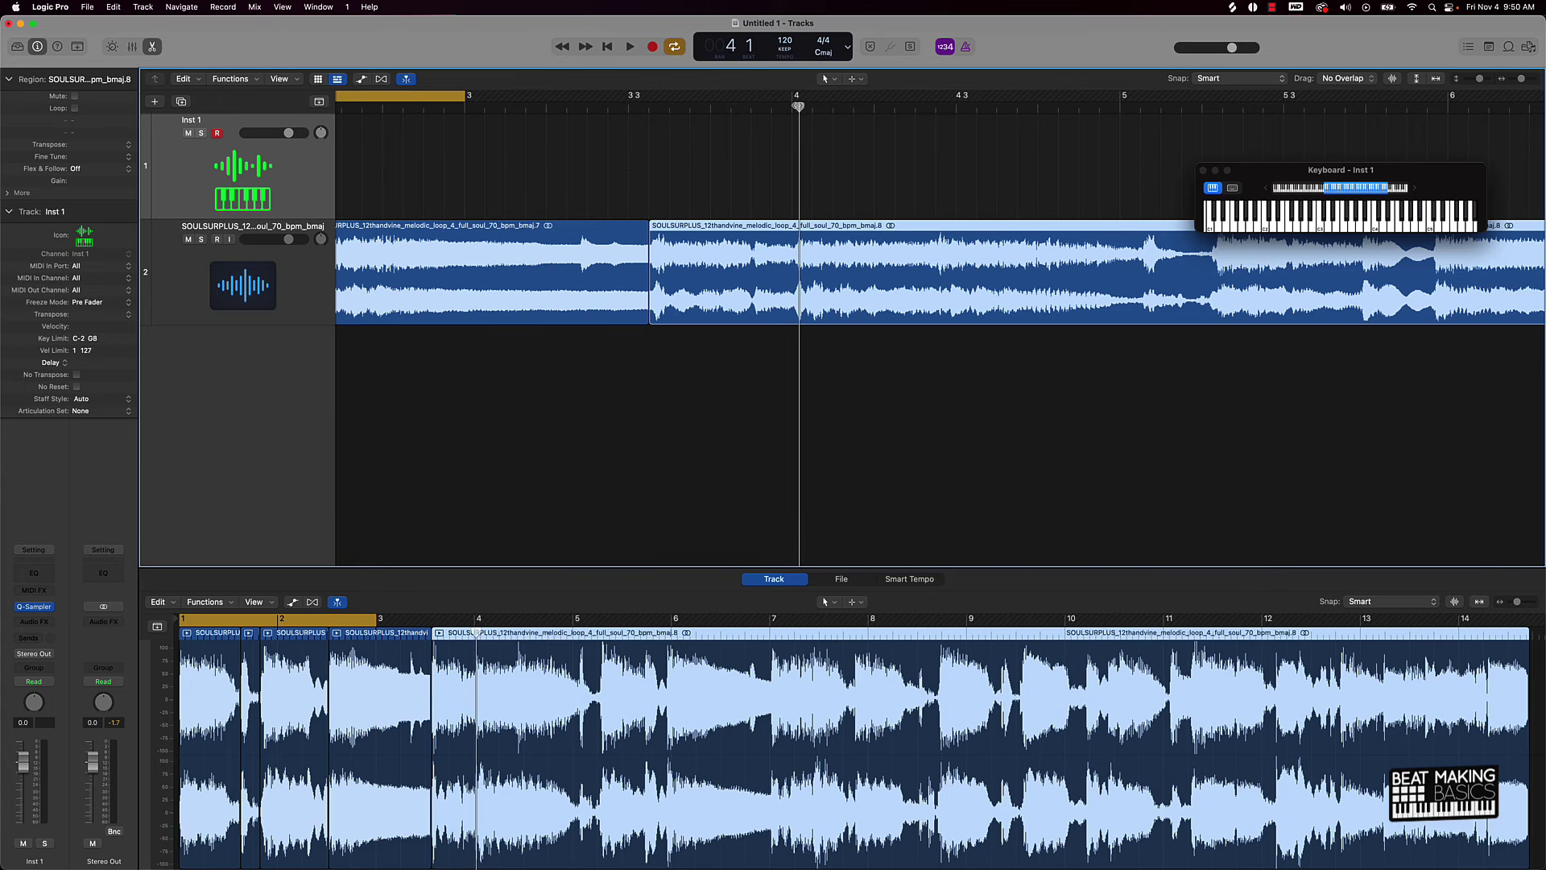
key(super+t)
scroll(885, 169, right, 3)
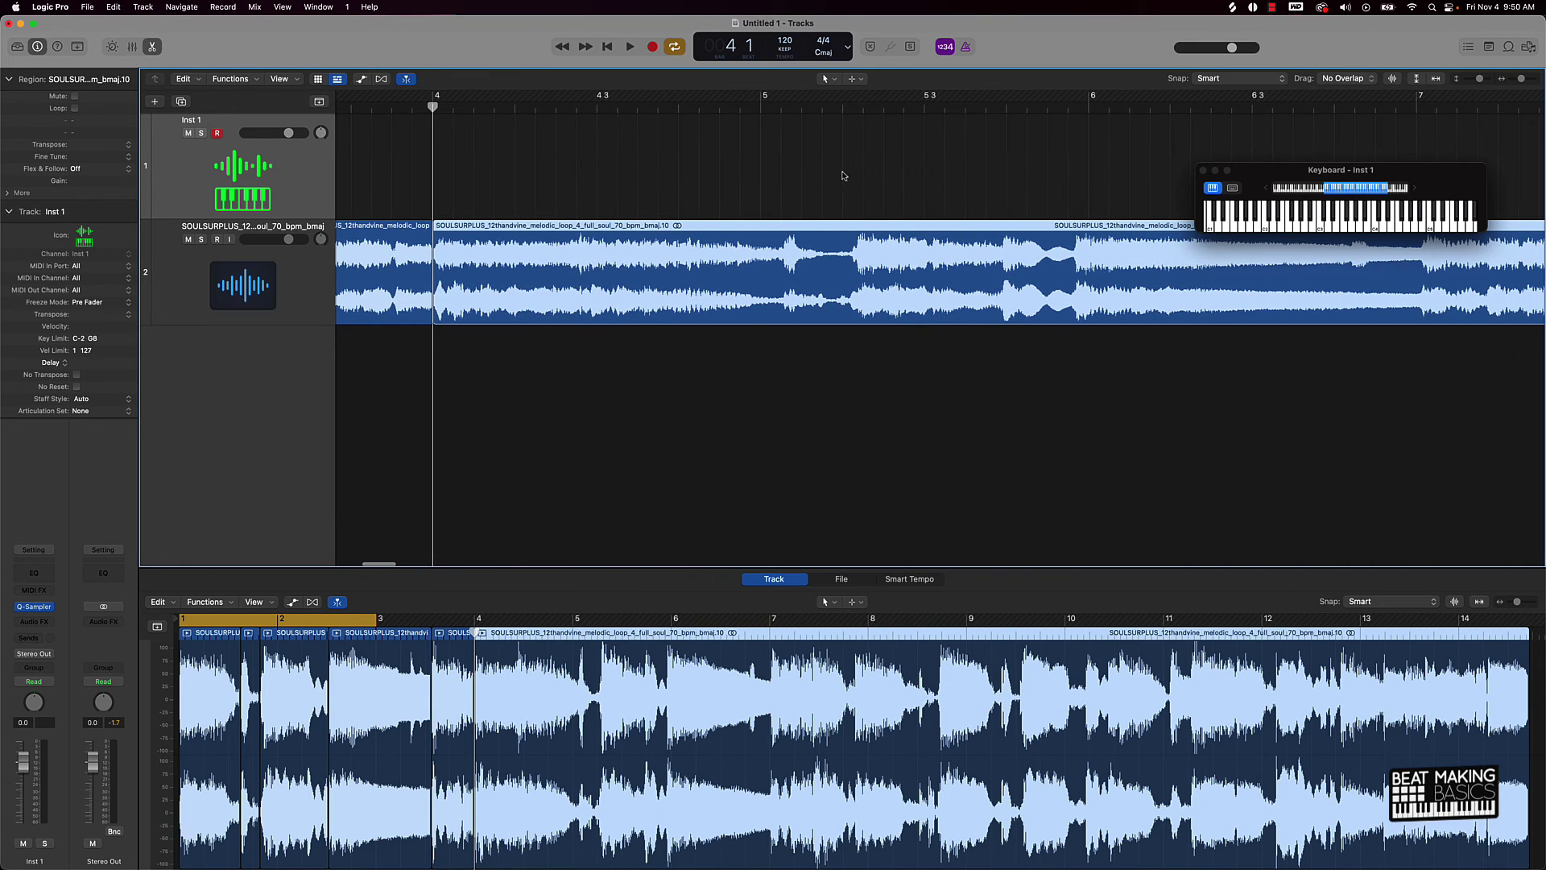
click(780, 107)
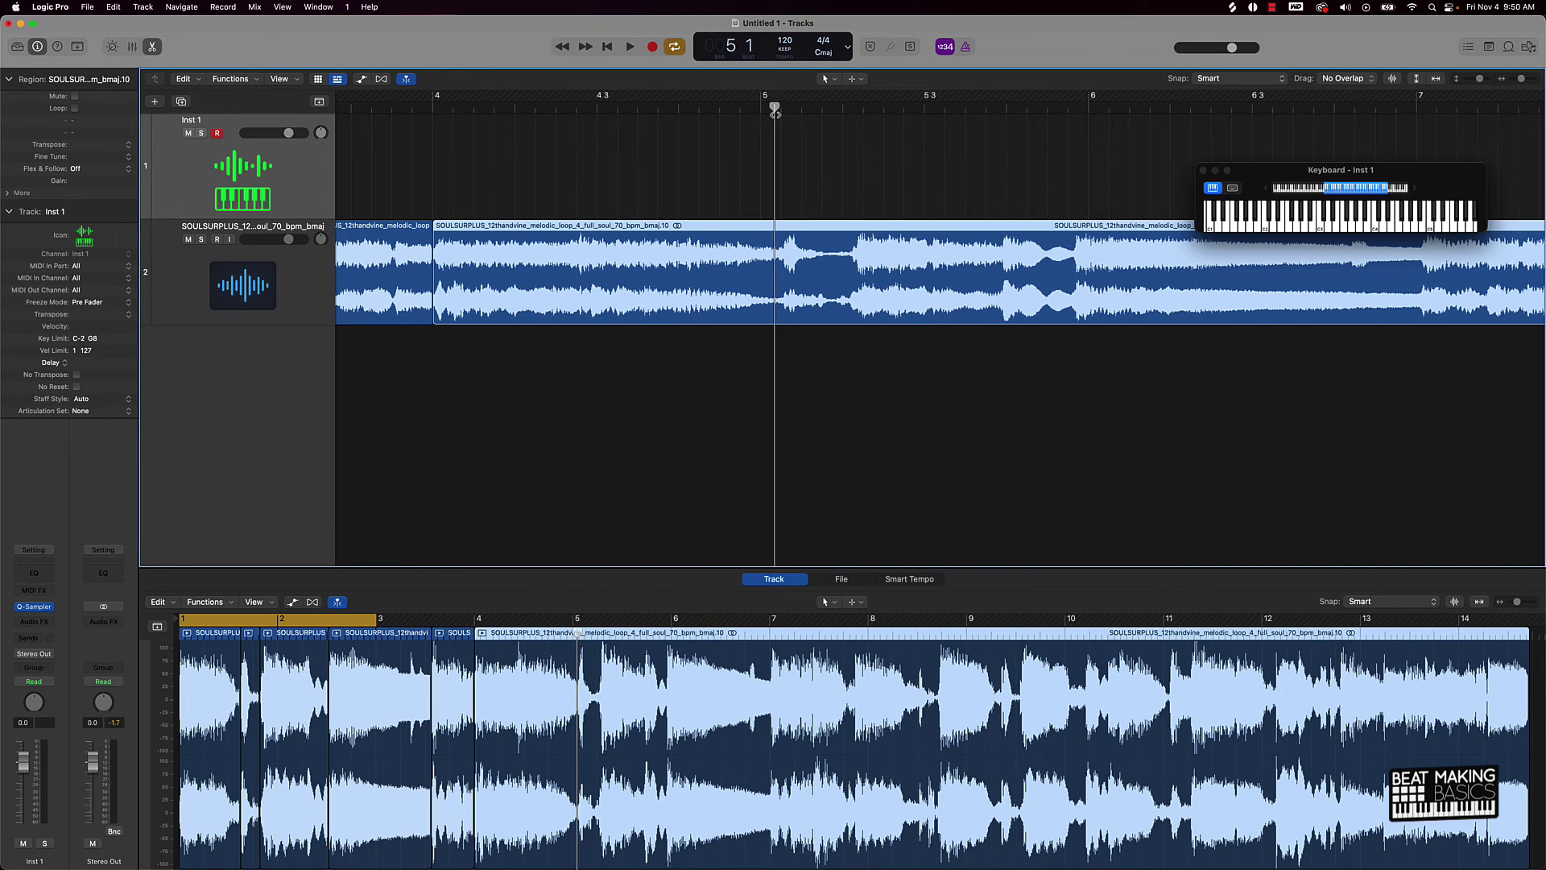
drag(778, 116, 854, 108)
key(super+t)
Step: Split the remaining loop region at the transients in beat 4 of bar 5 and beat 4 of bar 7
scroll(1022, 149, right, 5)
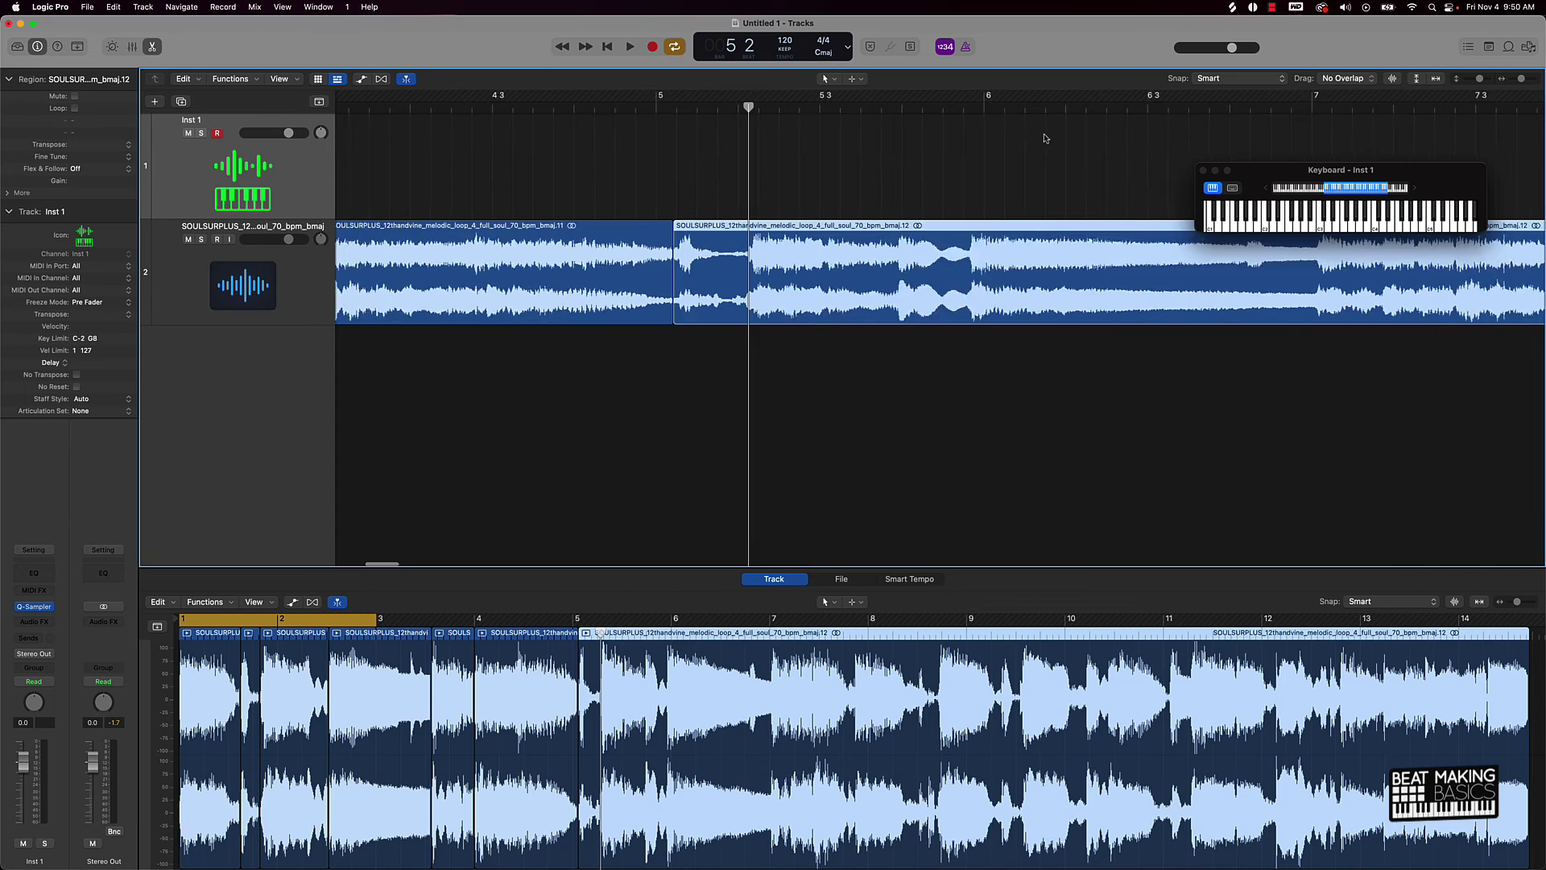
drag(802, 119, 777, 119)
key(Right)
scroll(716, 160, right, 6)
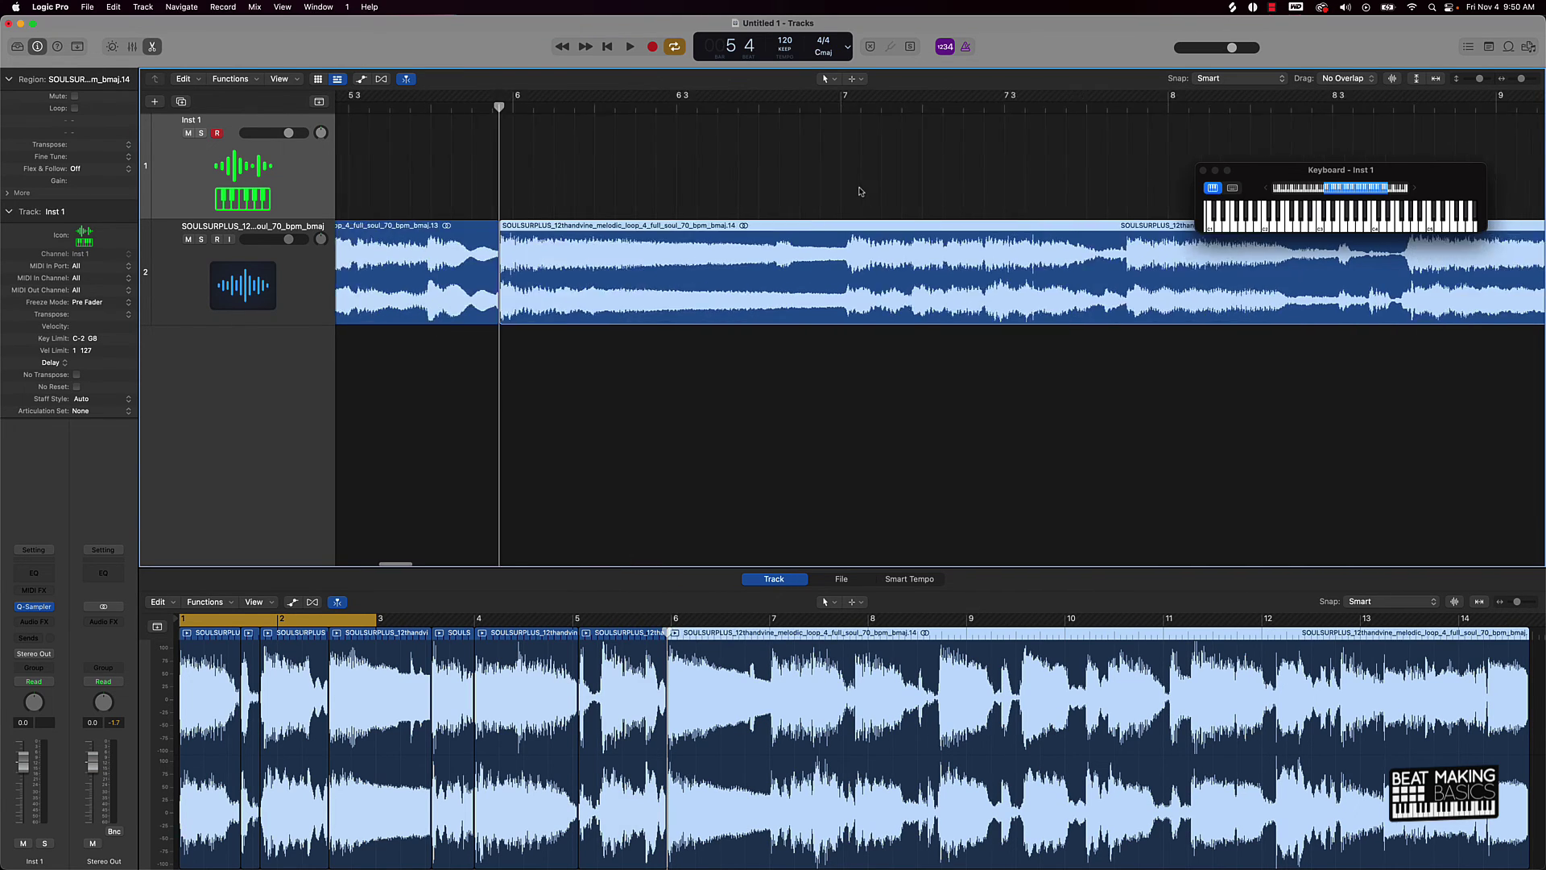
click(731, 108)
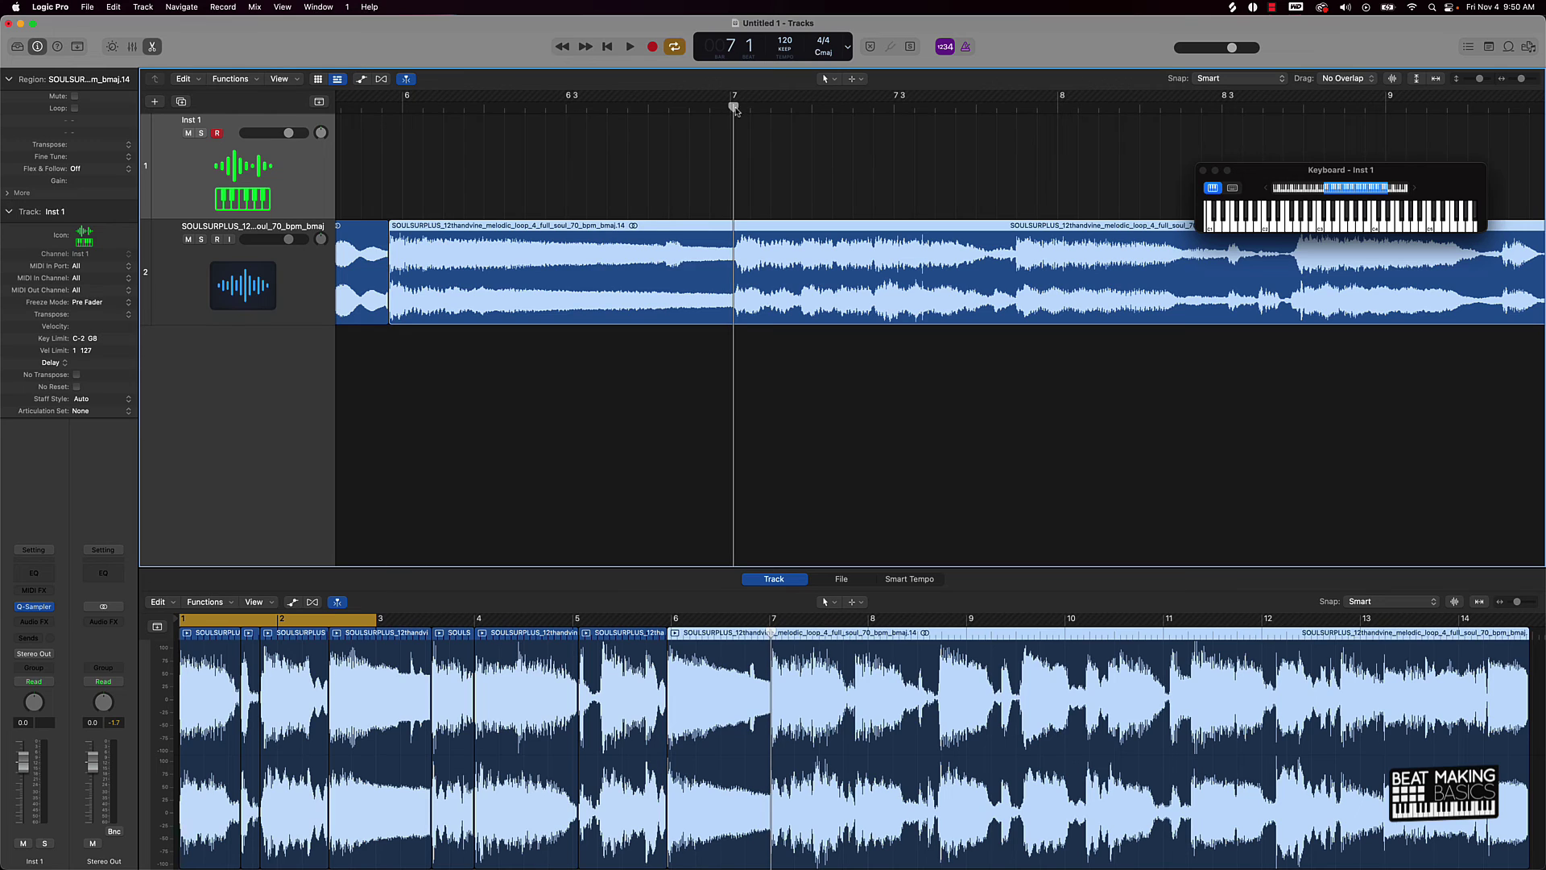
scroll(829, 158, right, 6)
click(595, 106)
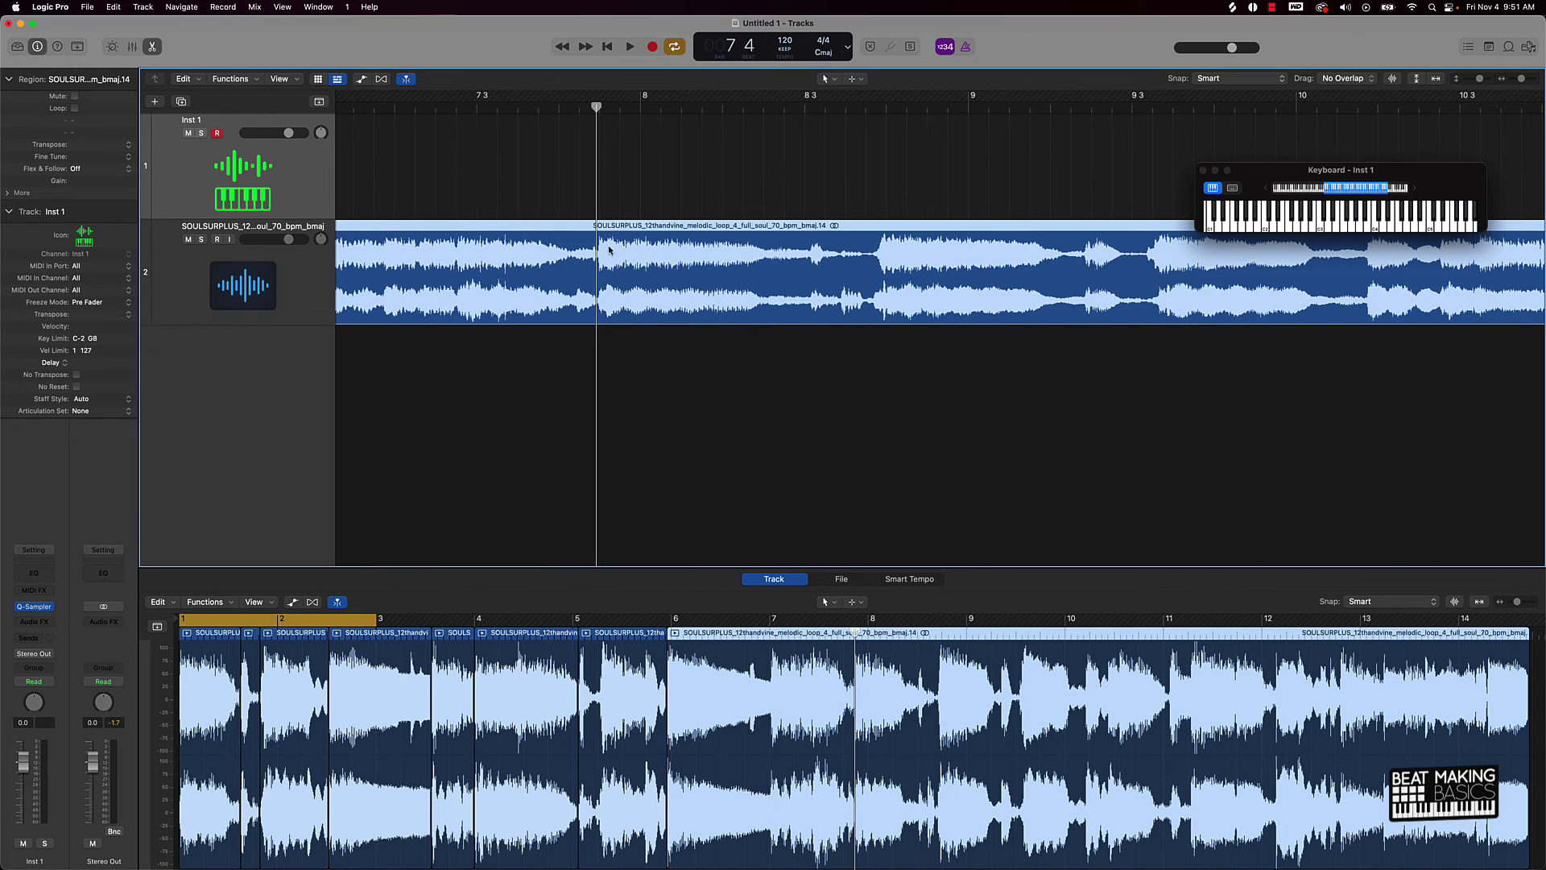
key(super+t)
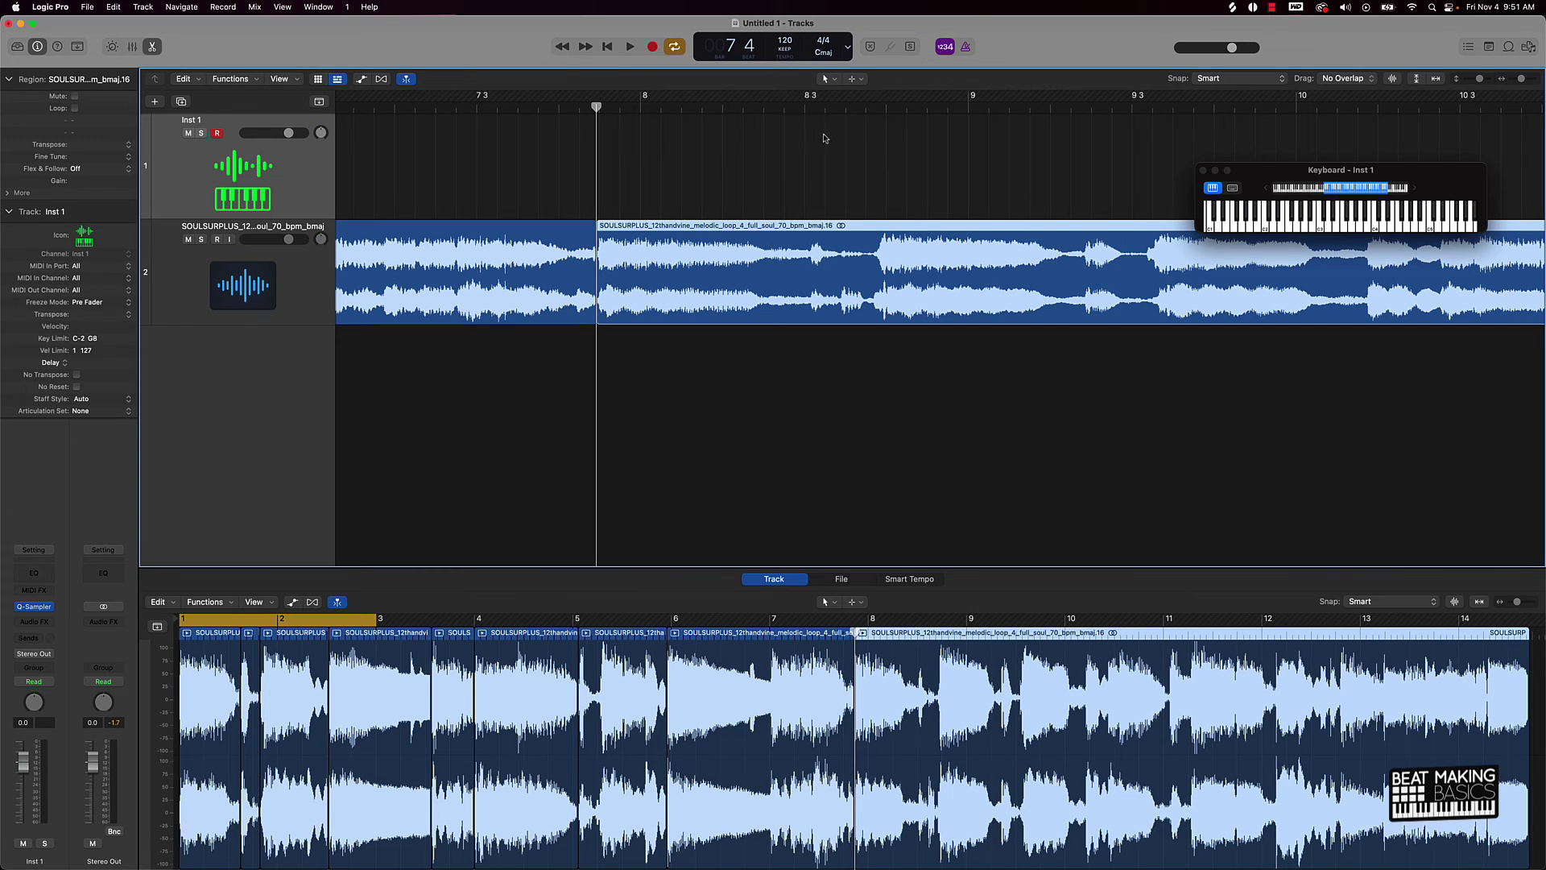
Step: Split the remaining loop region at the two transients around beat 3 of bar 8
click(804, 112)
drag(807, 113, 872, 109)
key(super+t)
key(super+t)
Step: Split the remaining loop region at the transients in beats 2 and 3 of bar 9
scroll(907, 141, right, 5)
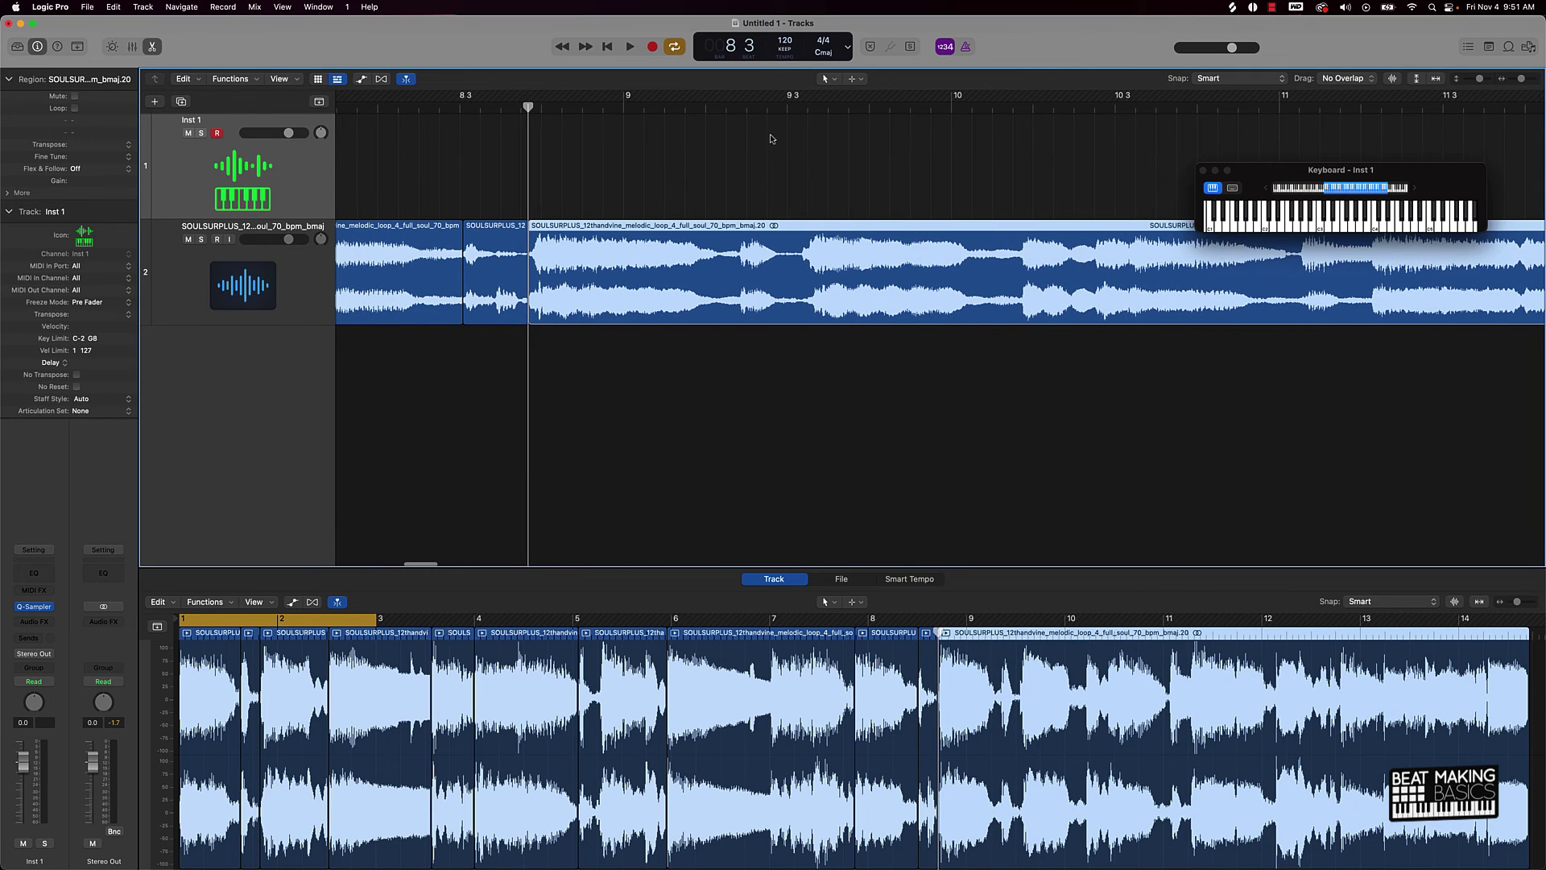
drag(750, 111, 739, 121)
key(super+t)
click(808, 103)
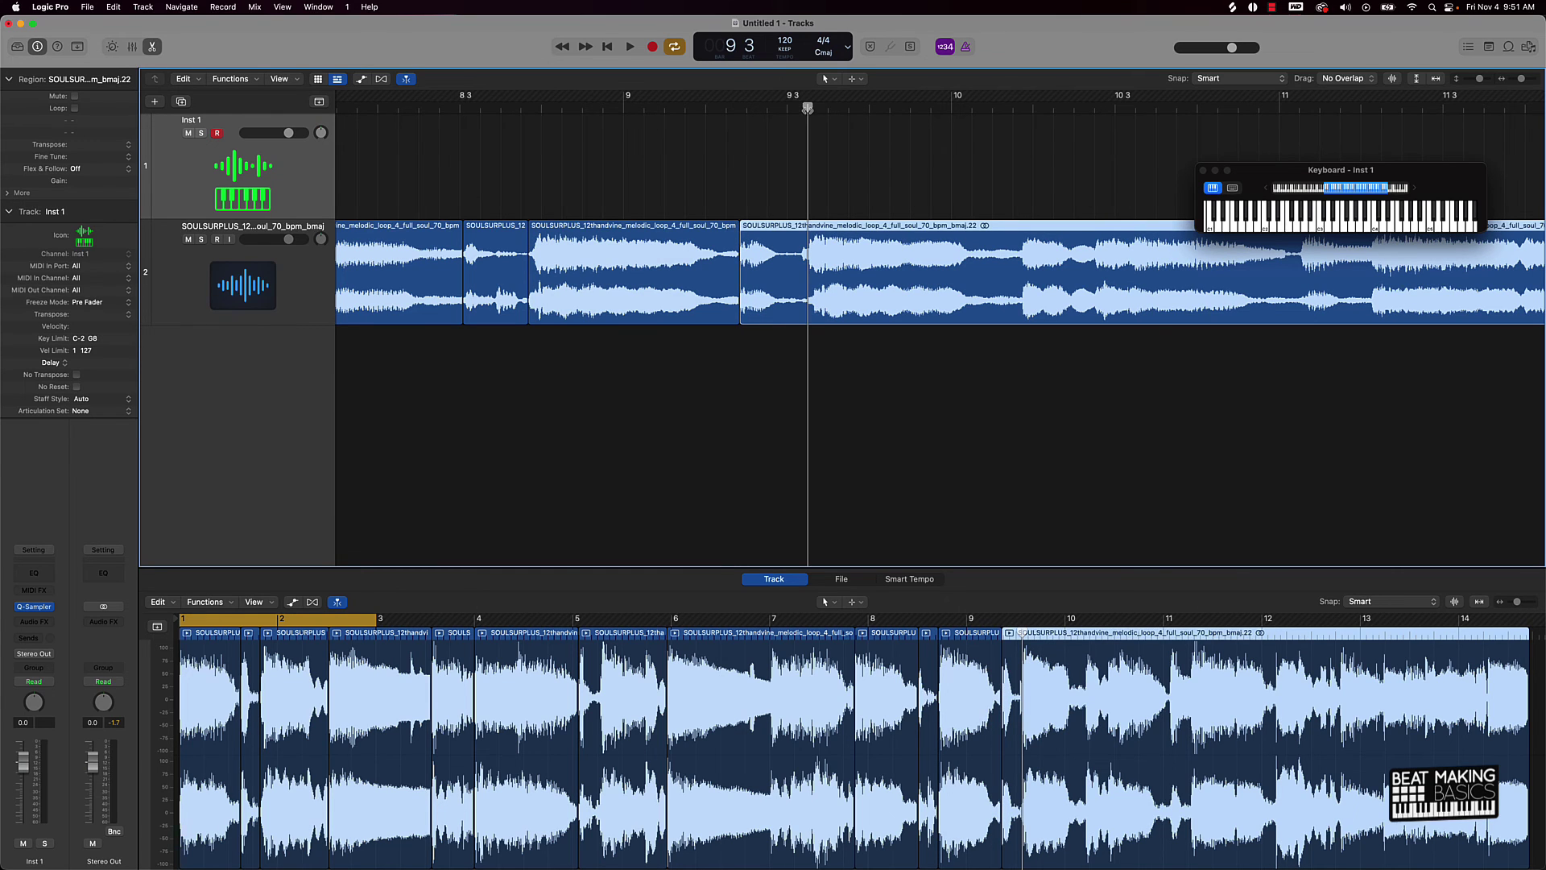
key(super+t)
Step: Split the remaining loop region at the transients in beat 1 of bar 10 and beat 1 of bar 11
scroll(853, 141, right, 5)
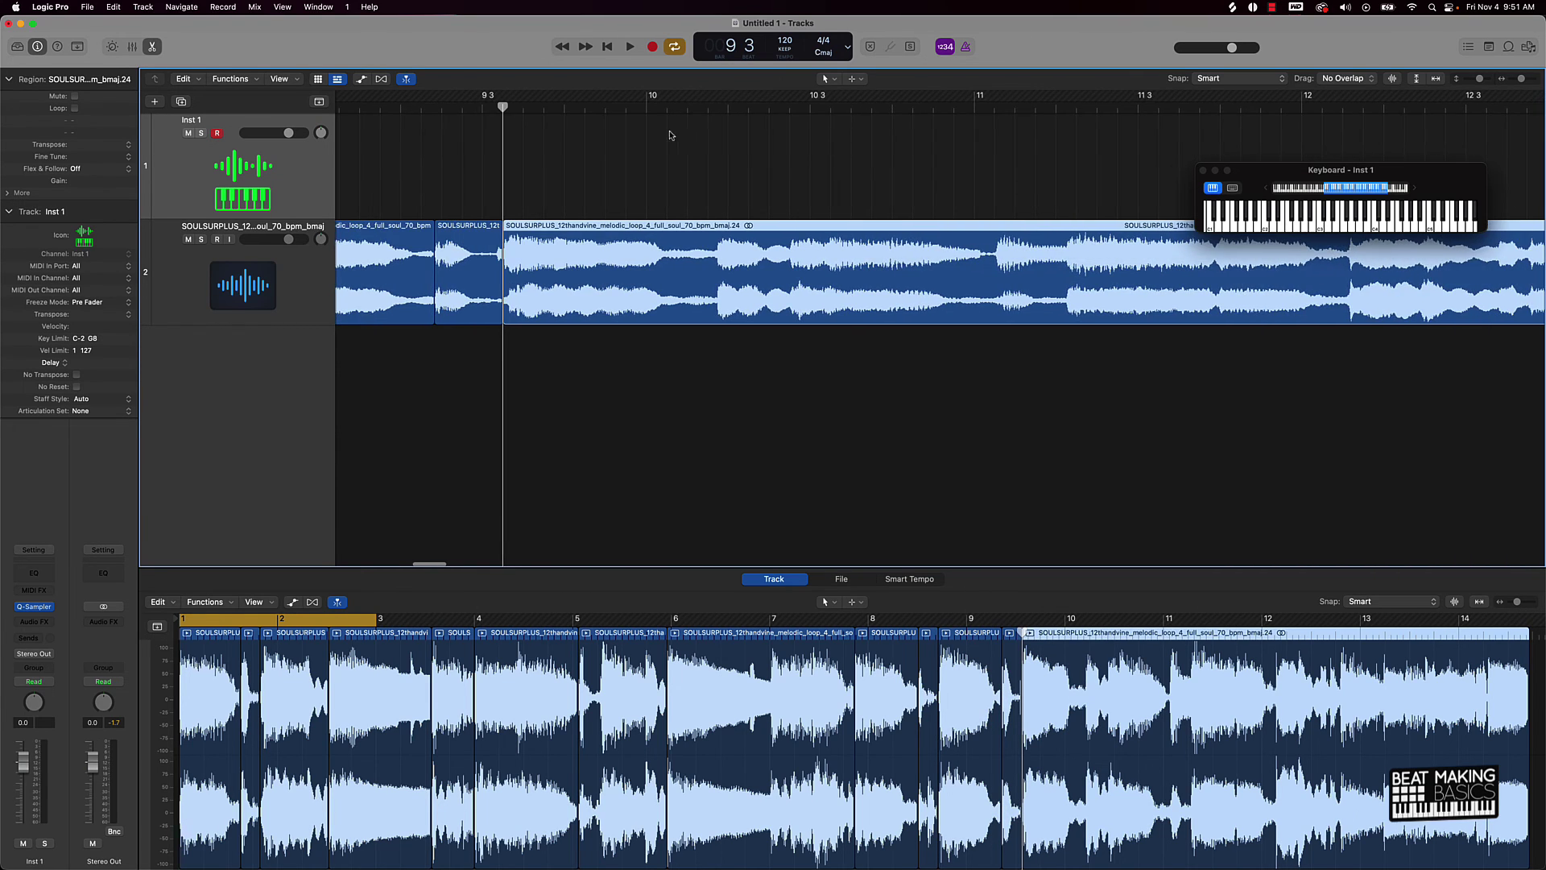
drag(651, 106, 714, 106)
key(super+t)
scroll(724, 123, right, 5)
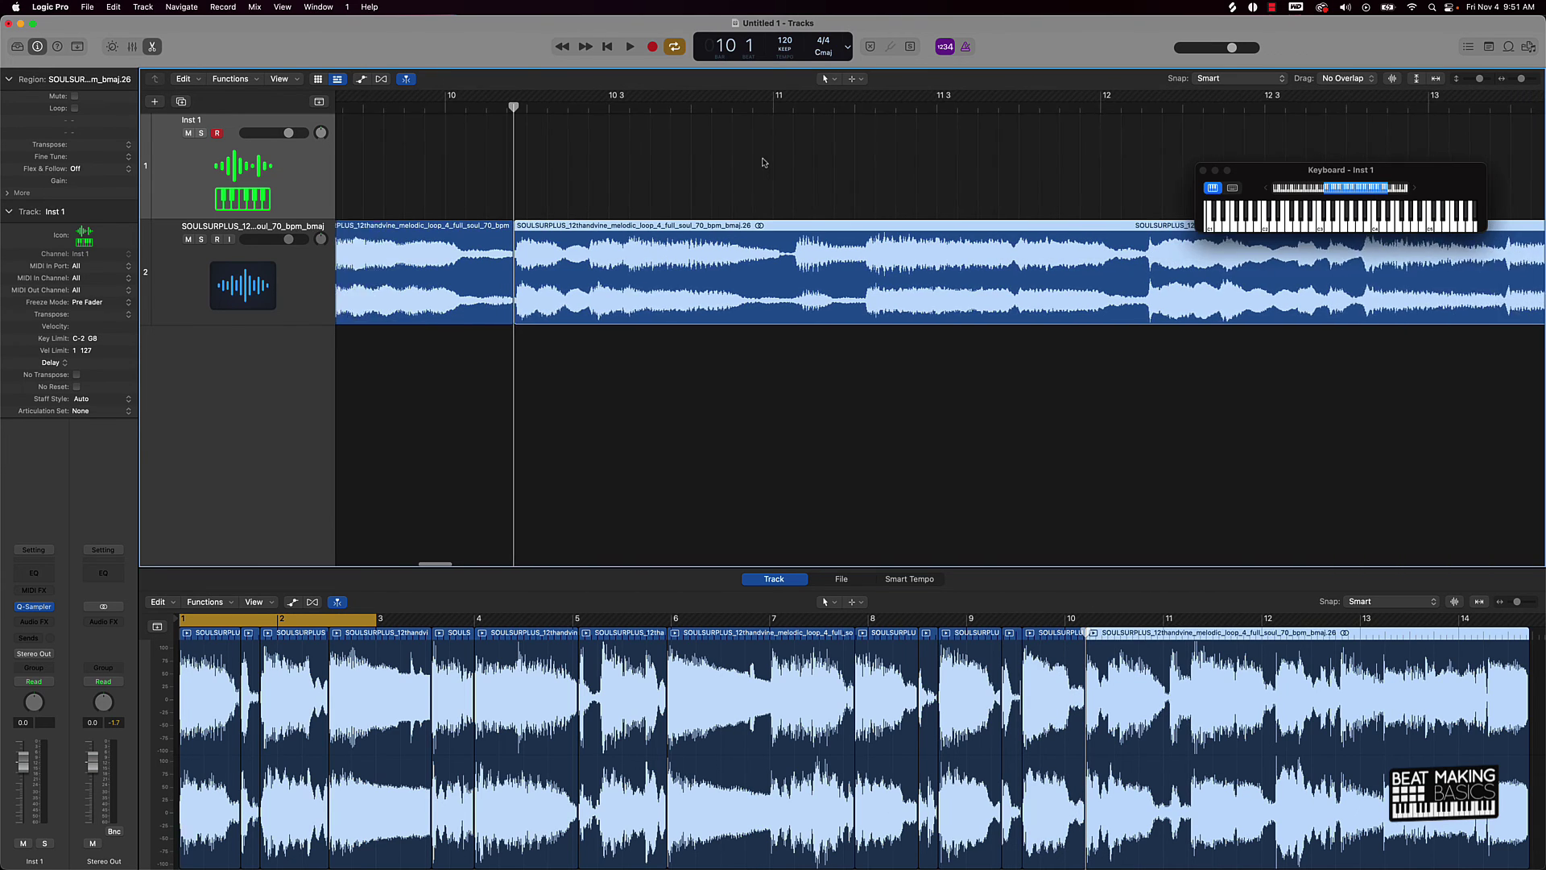
click(724, 107)
key(super+t)
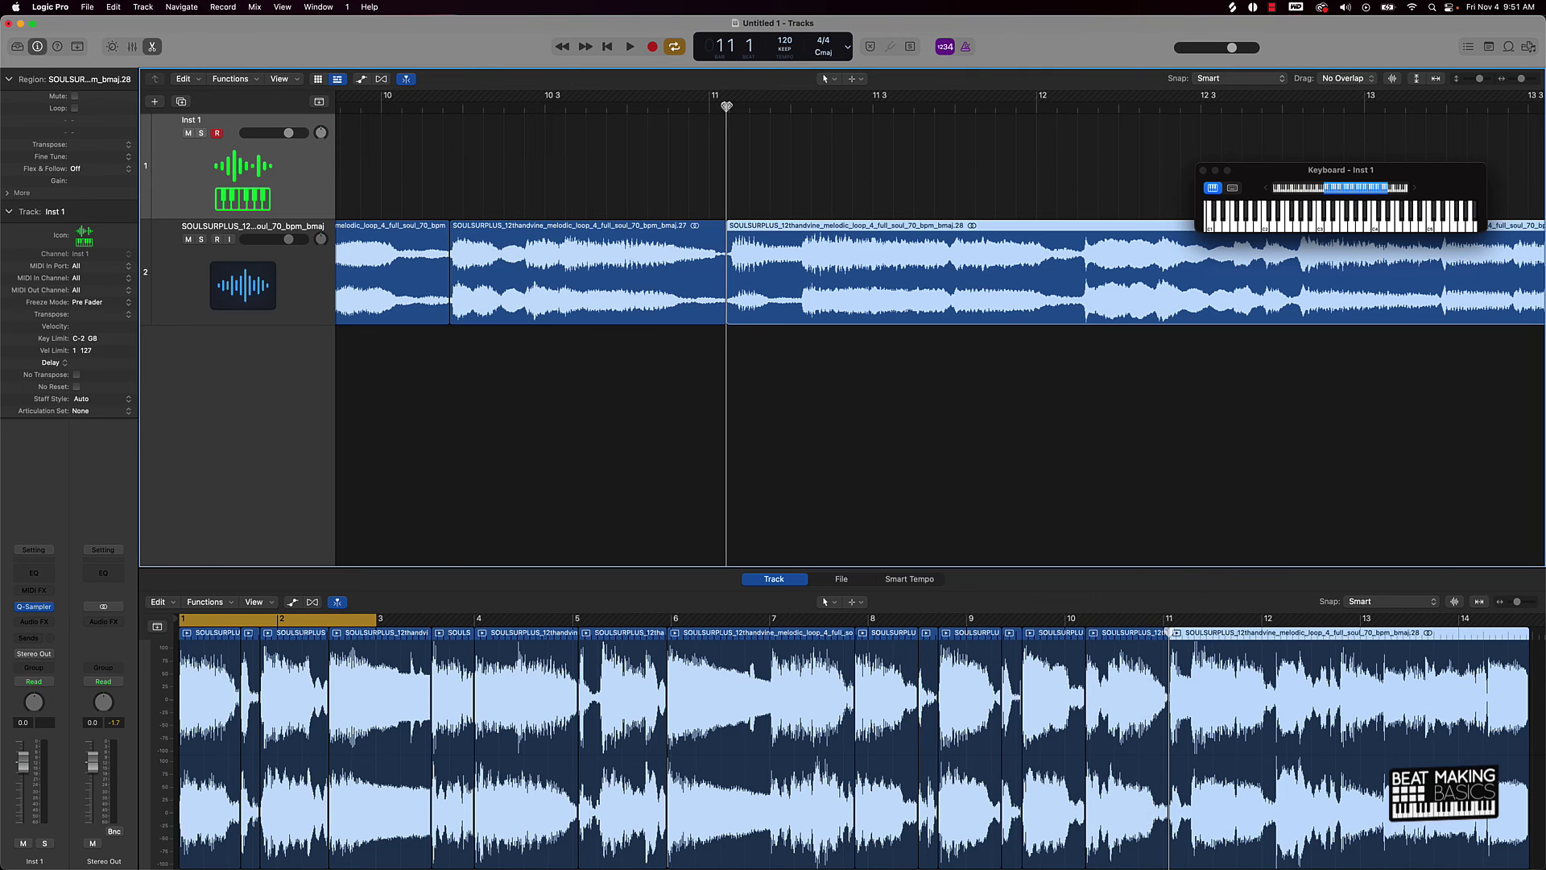
Step: Split the remaining loop region at the transients in beats 1 and 4 of bar 12
scroll(903, 129, right, 3)
click(904, 106)
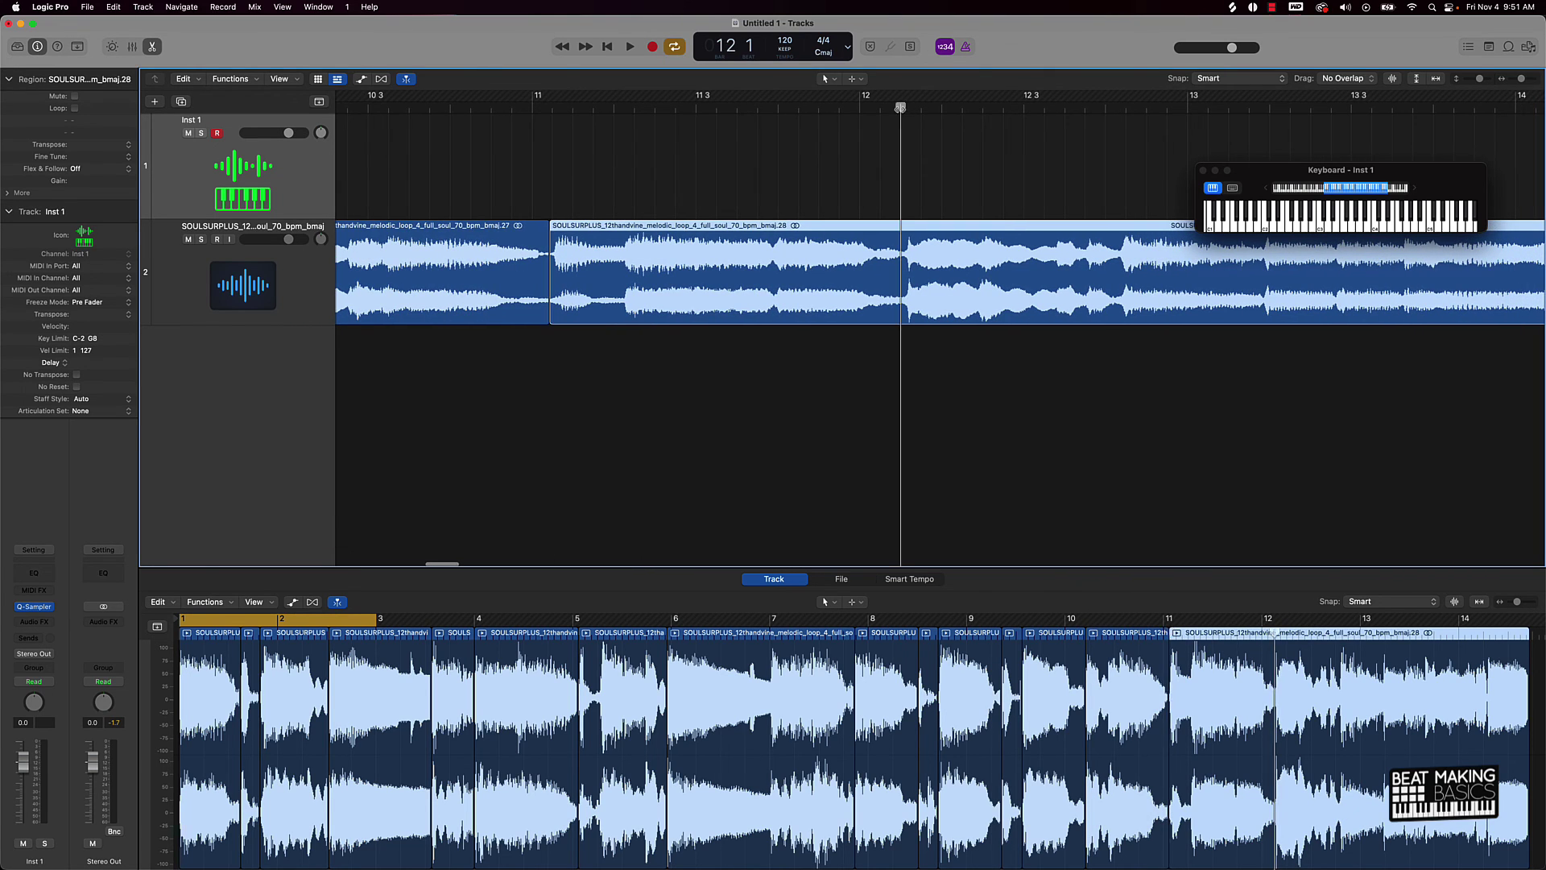
key(super+t)
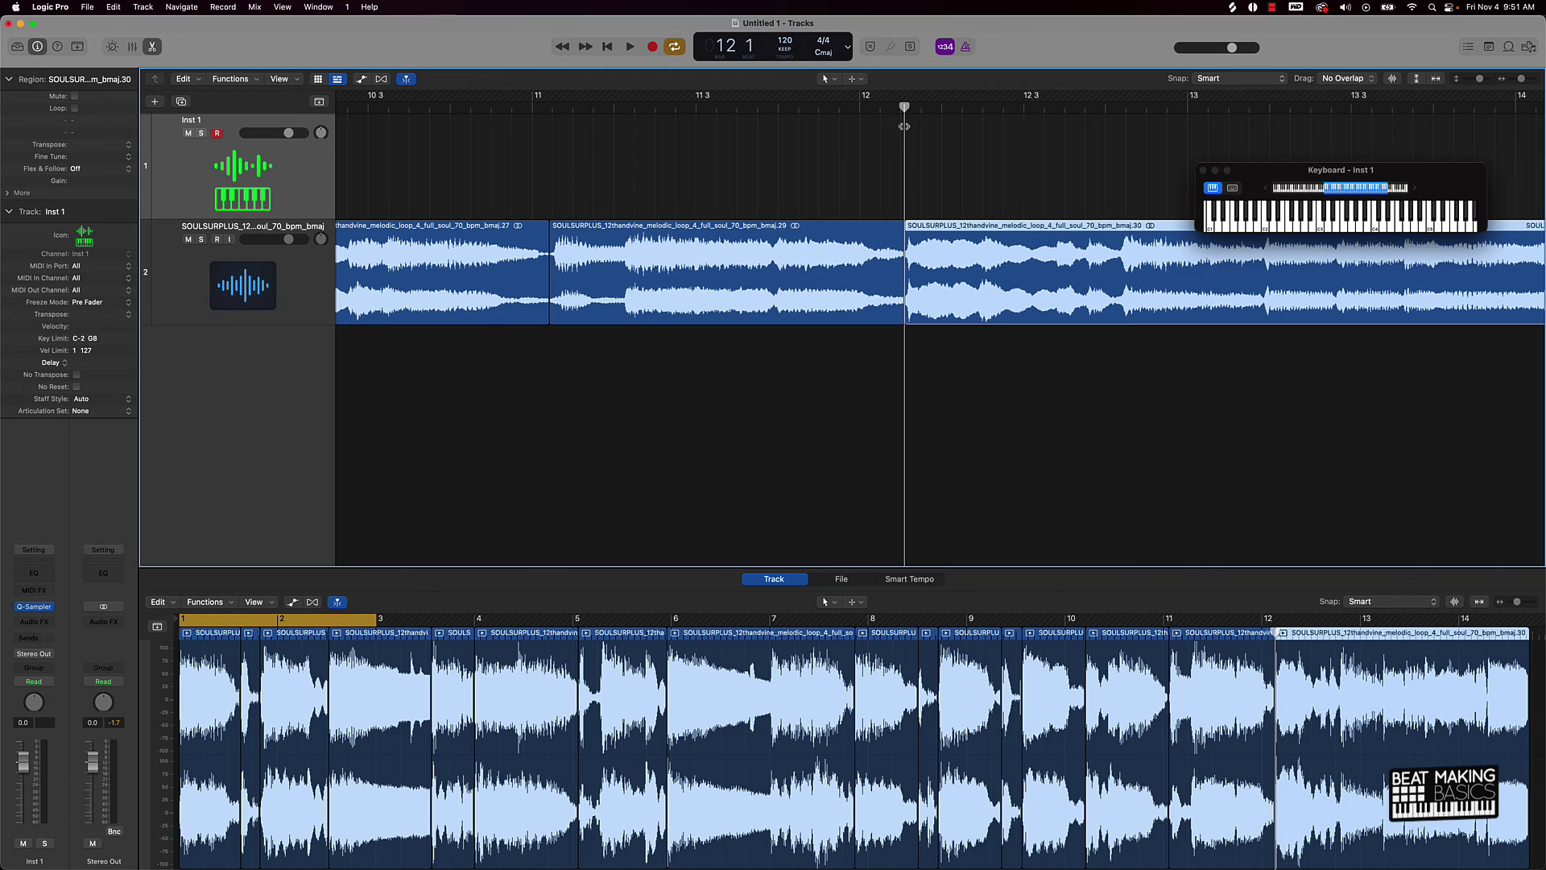
scroll(893, 125, right, 5)
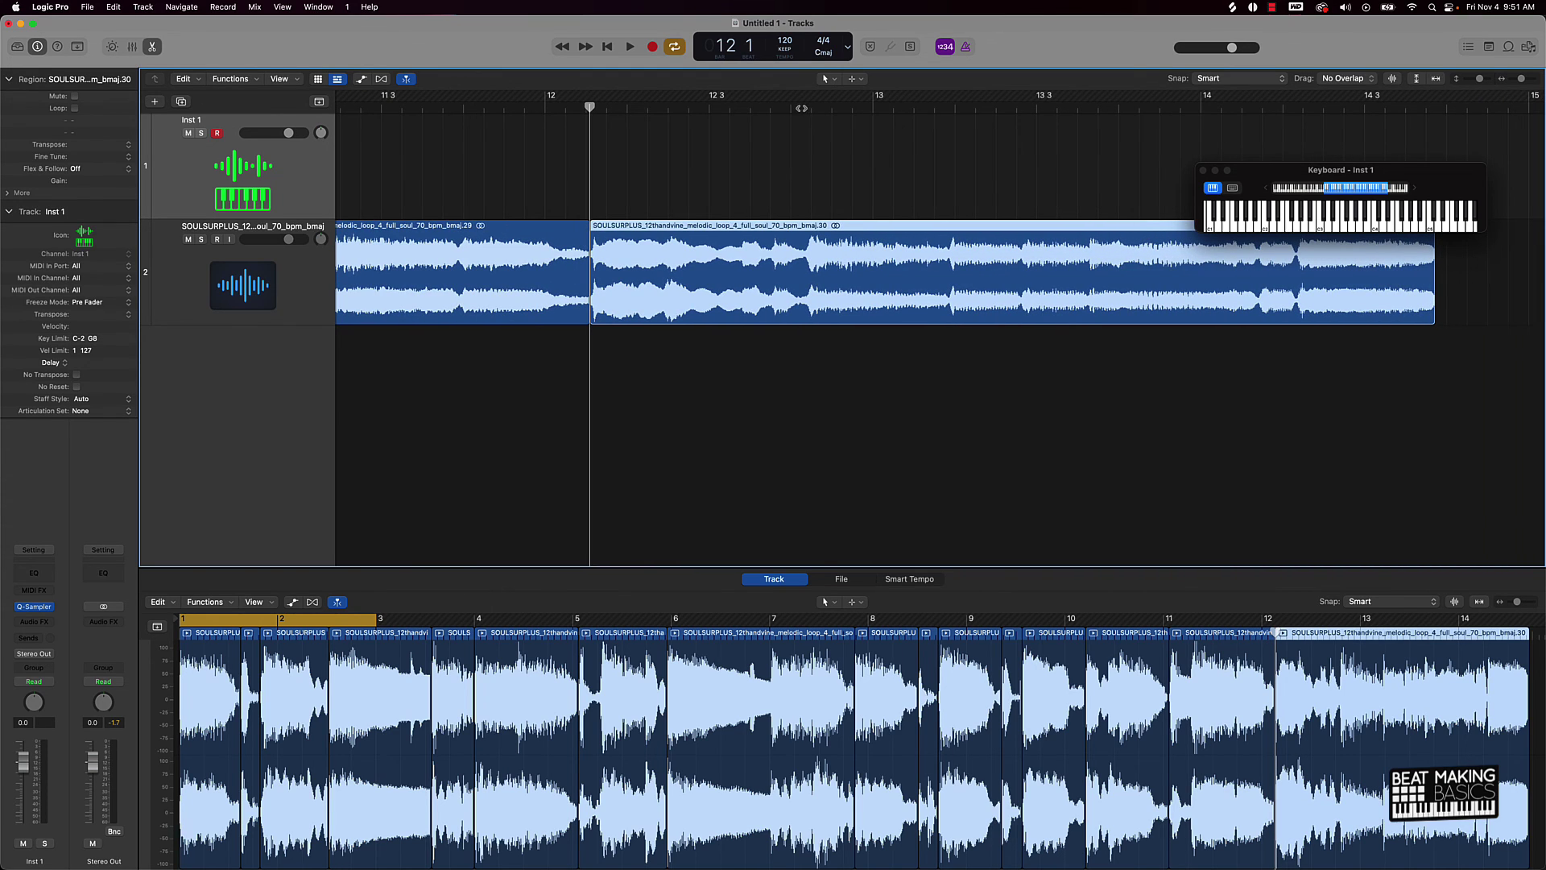
click(806, 108)
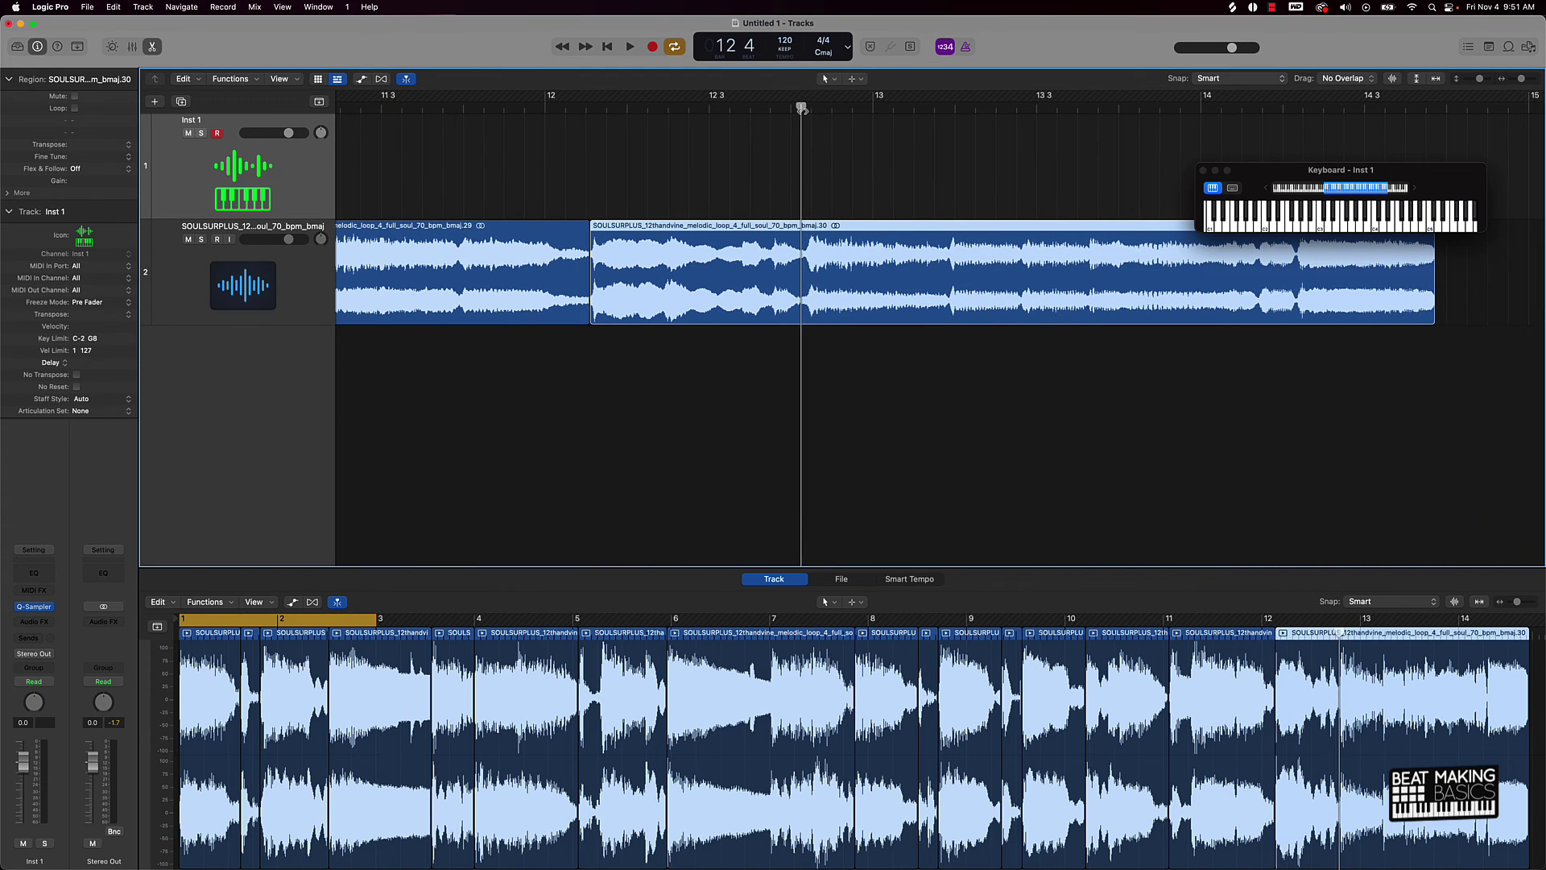
key(super+t)
Step: Split the last part of the loop region at the transients in beats 1 and 3 of bar 13 and beat 2 of bar 14
click(948, 108)
key(super+t)
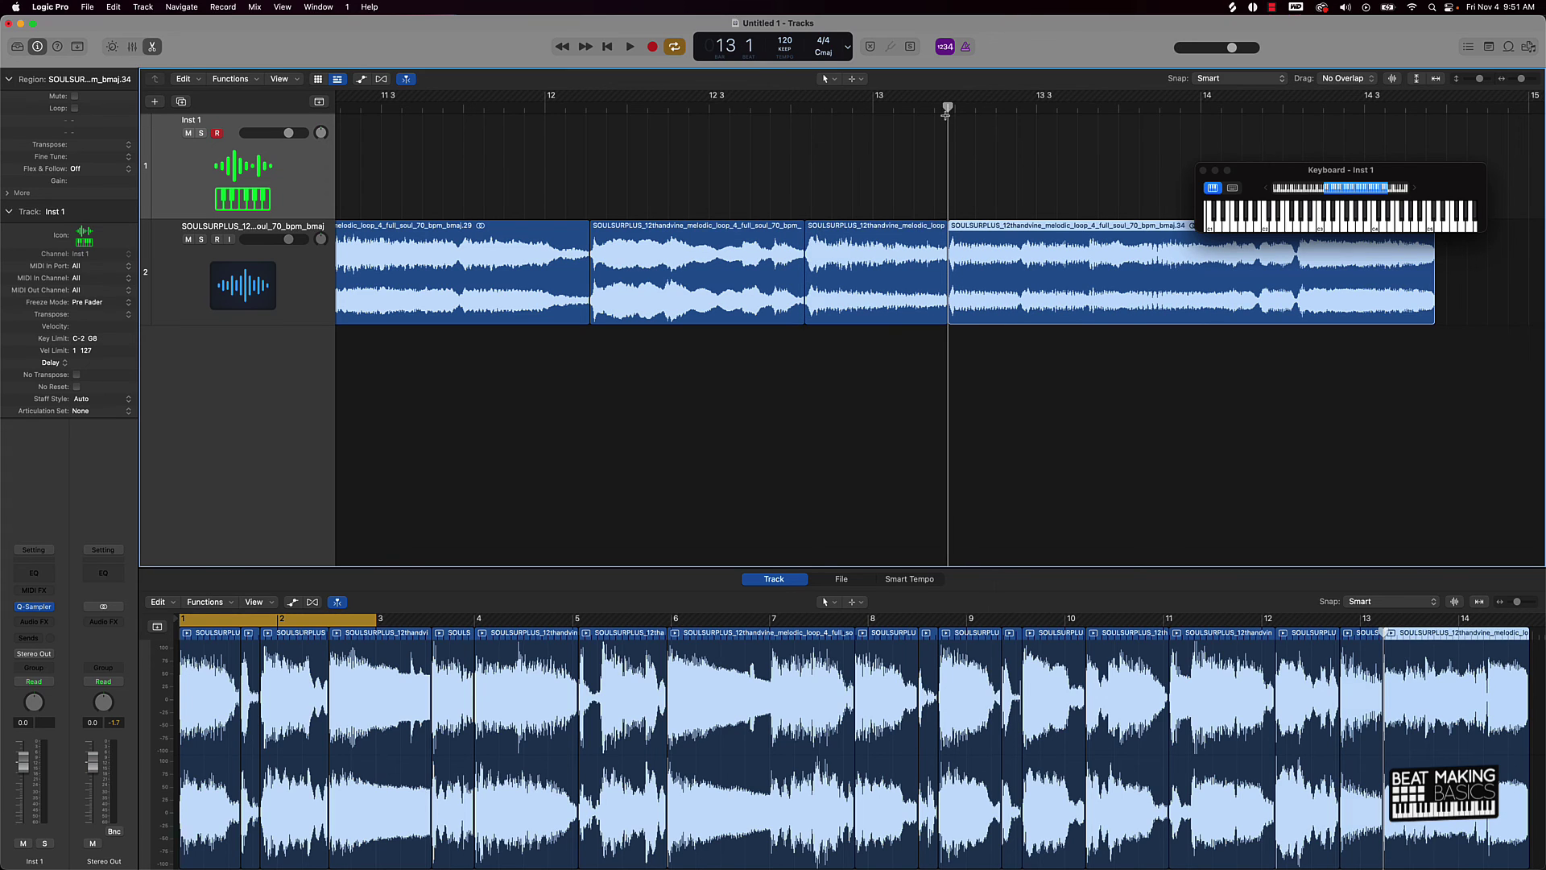
scroll(946, 121, right, 2)
scroll(946, 121, right, 4)
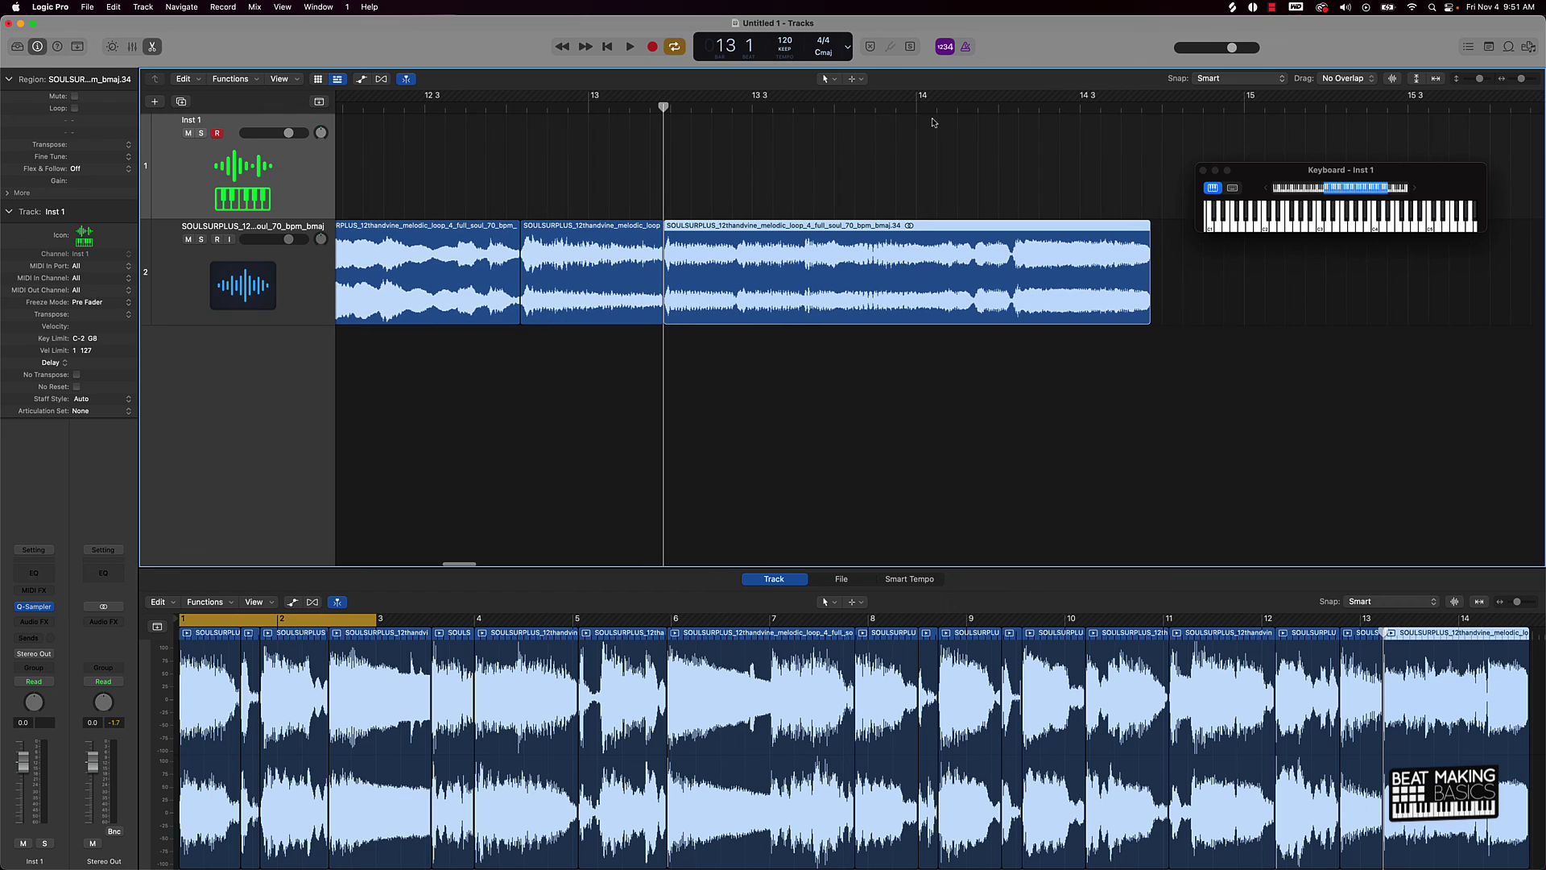
click(802, 107)
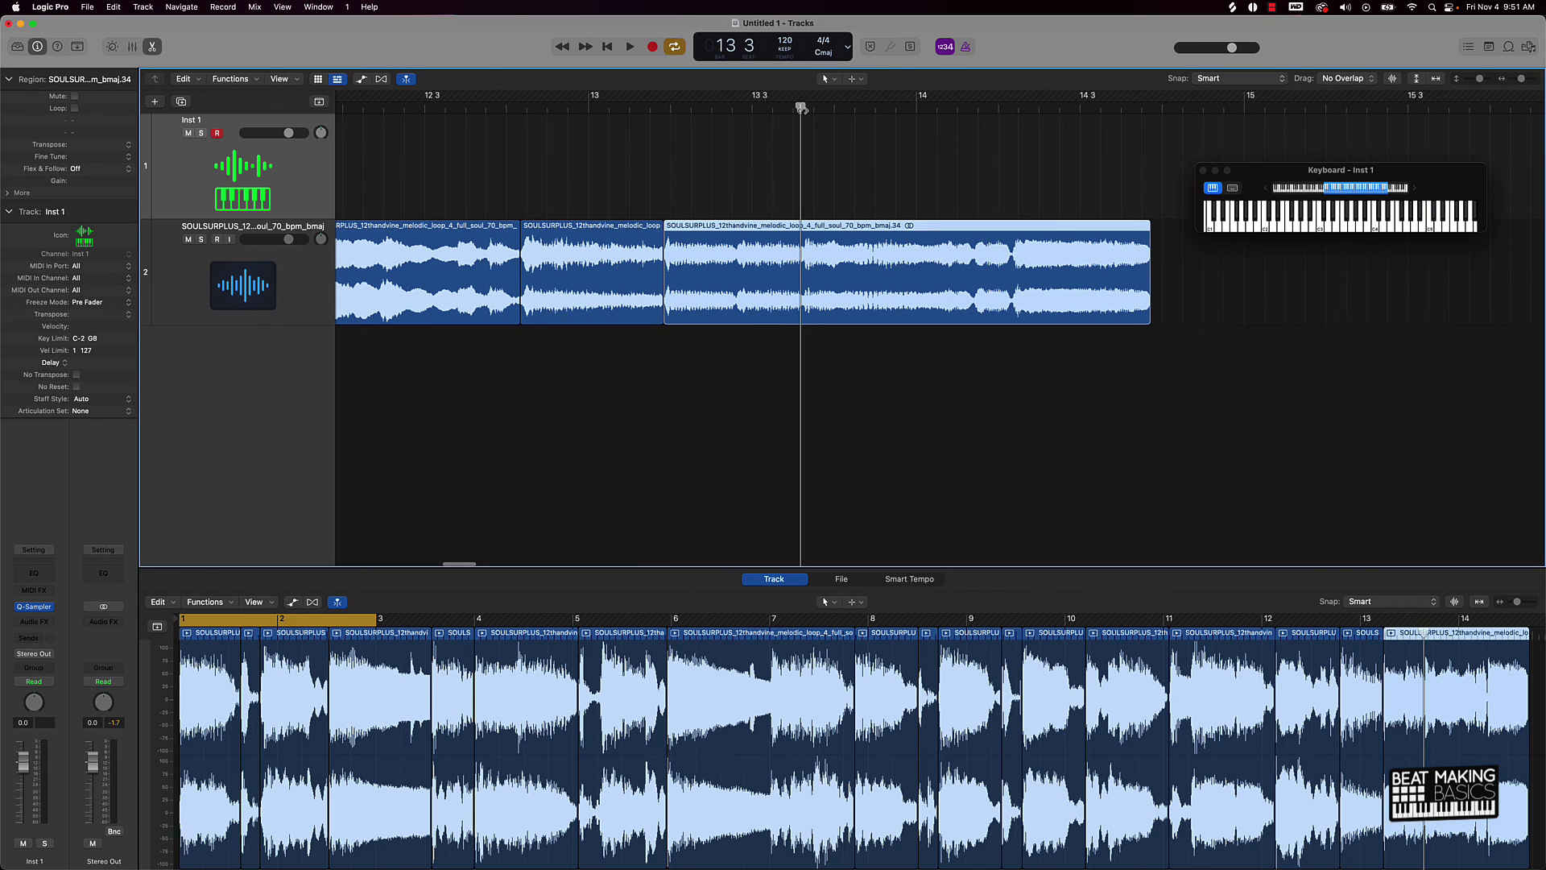
key(super+t)
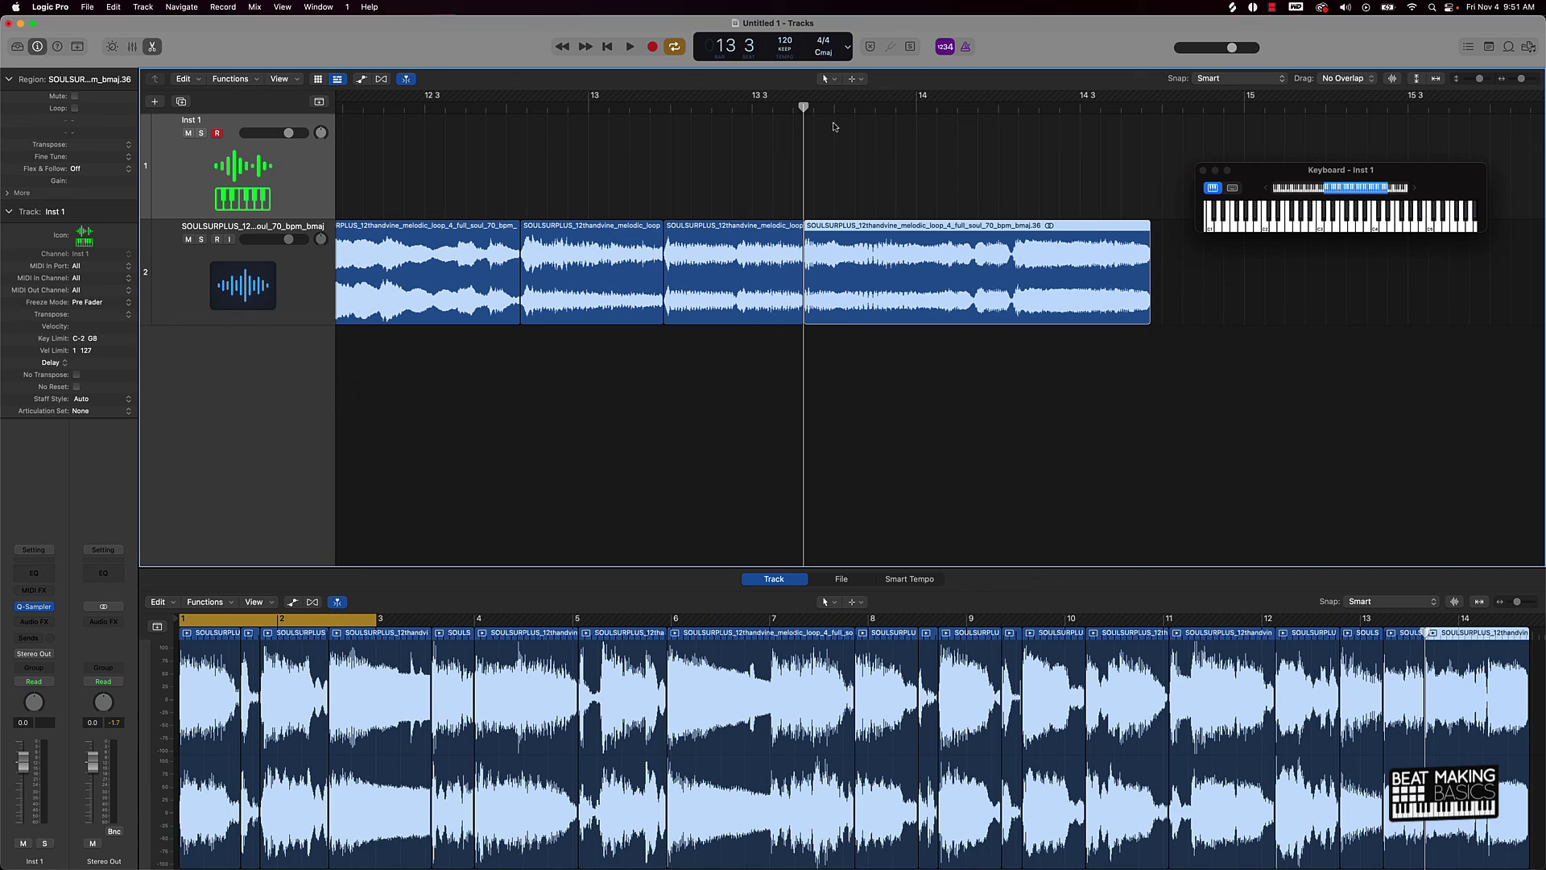
click(1012, 107)
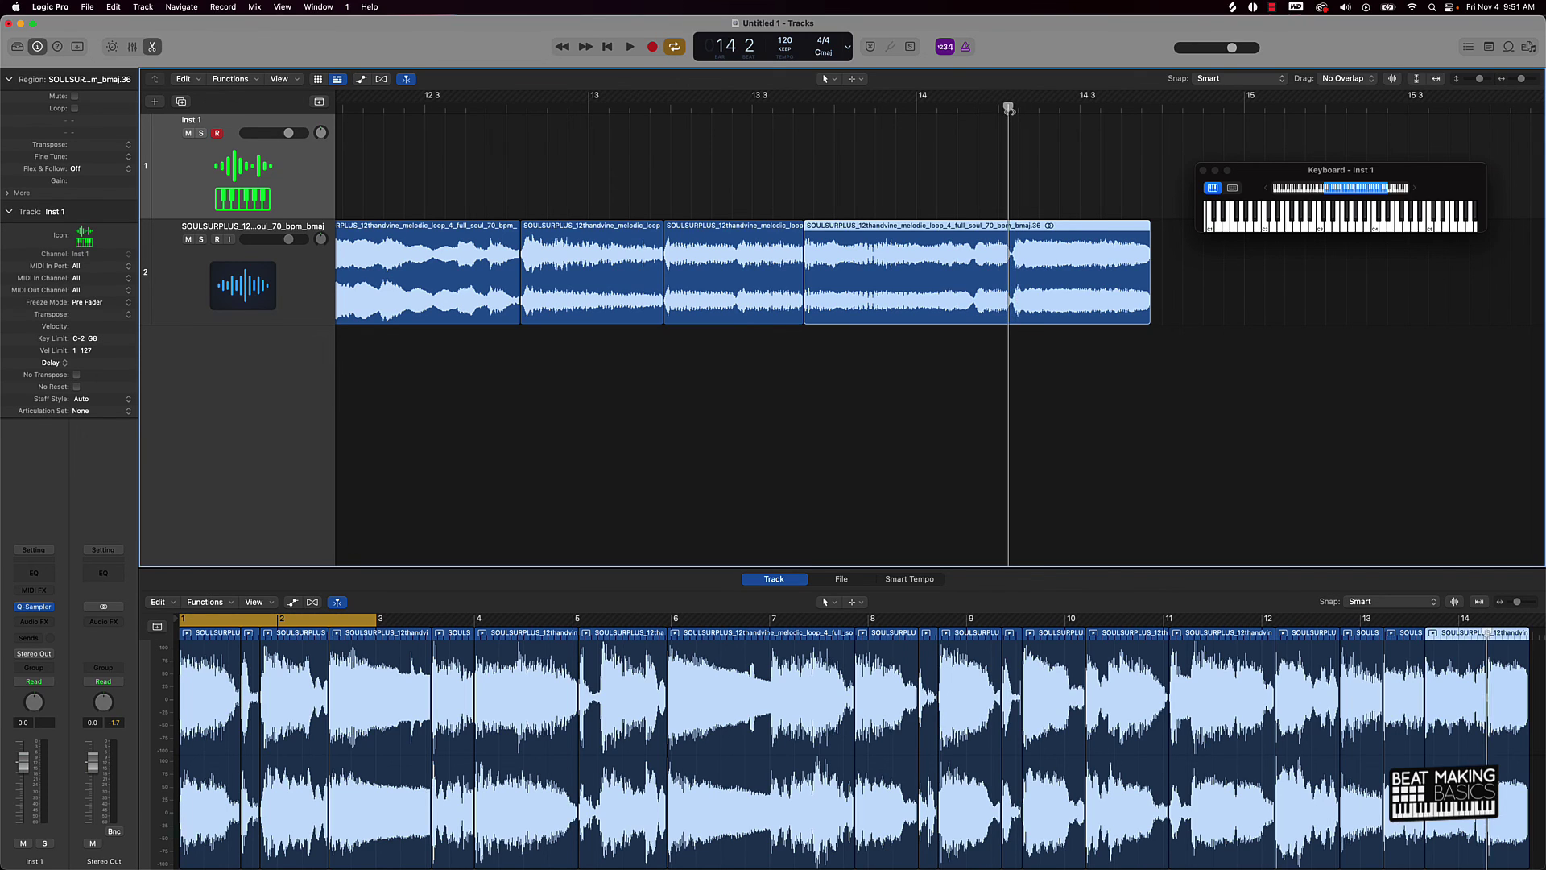
key(super+t)
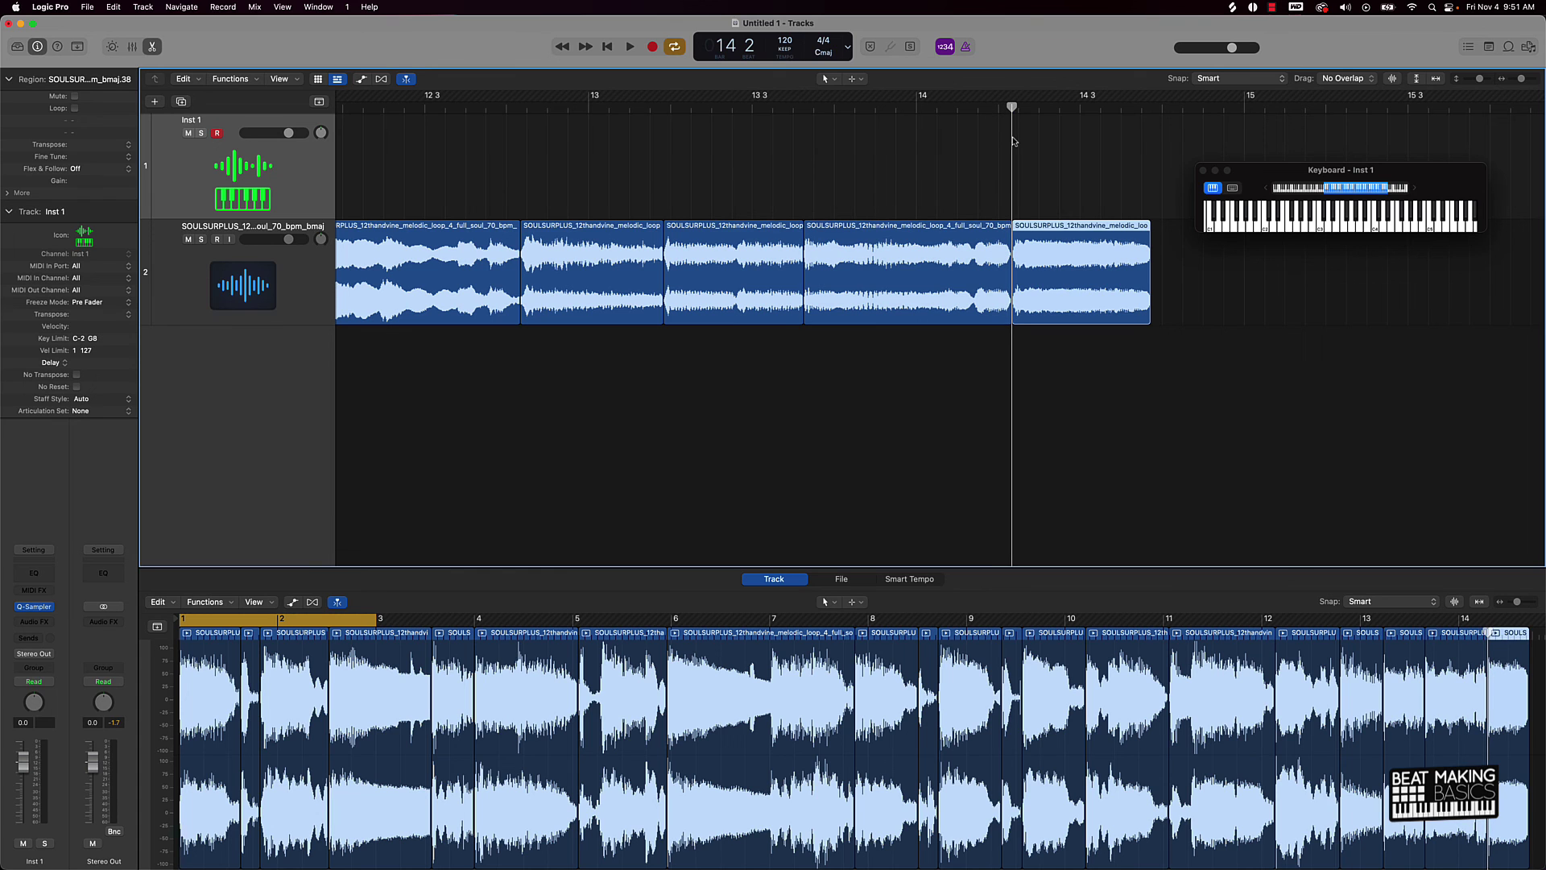
Step: Deselect the chopped loop regions and turn off cycle mode
ctrl+alt+click(973, 170)
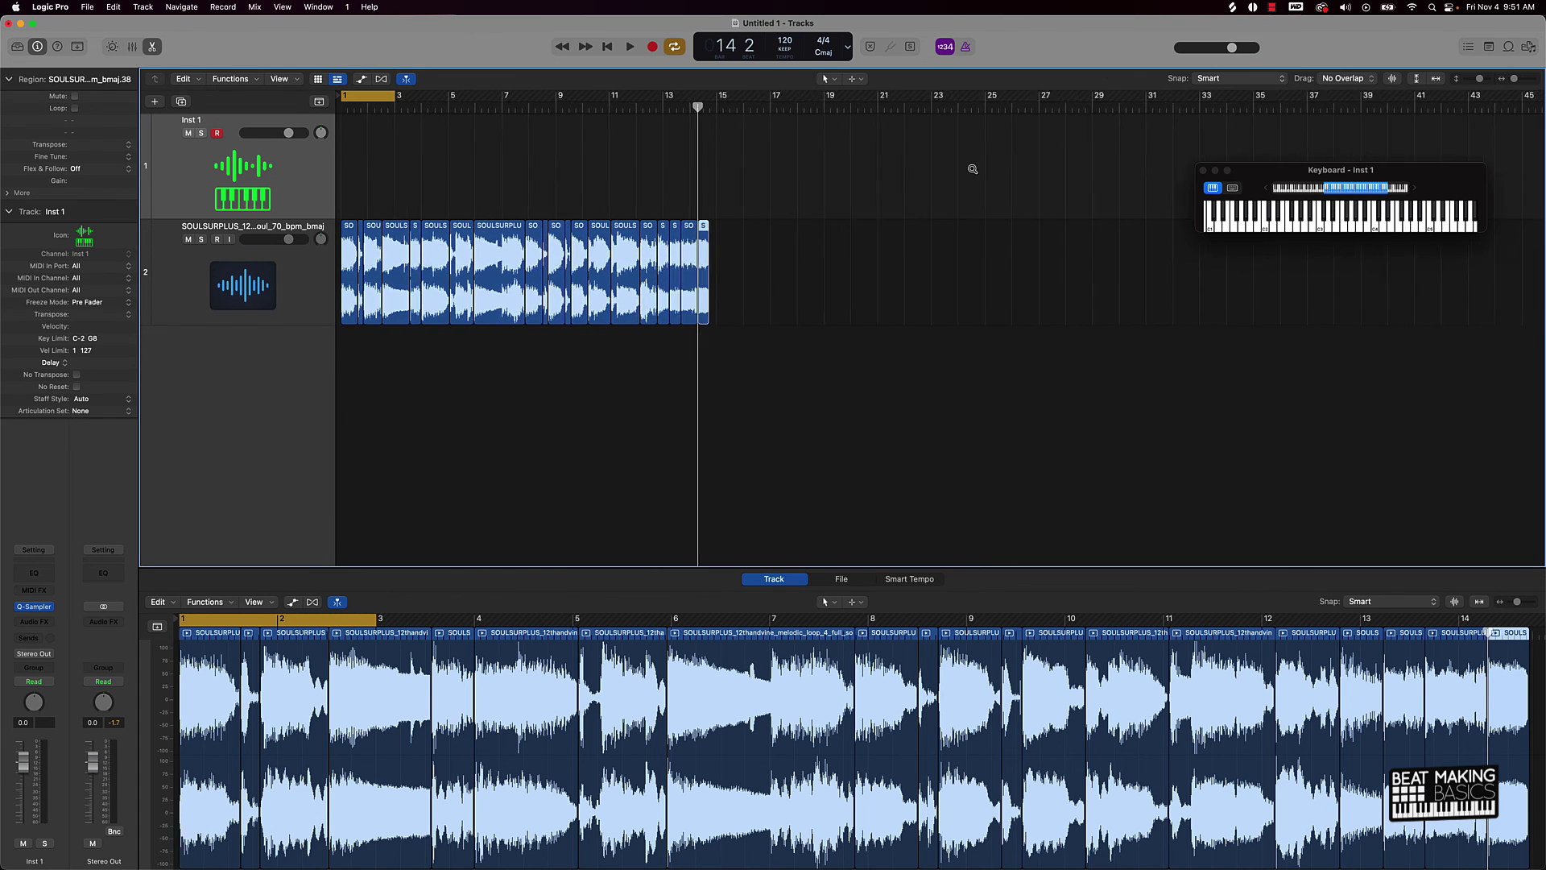
click(788, 186)
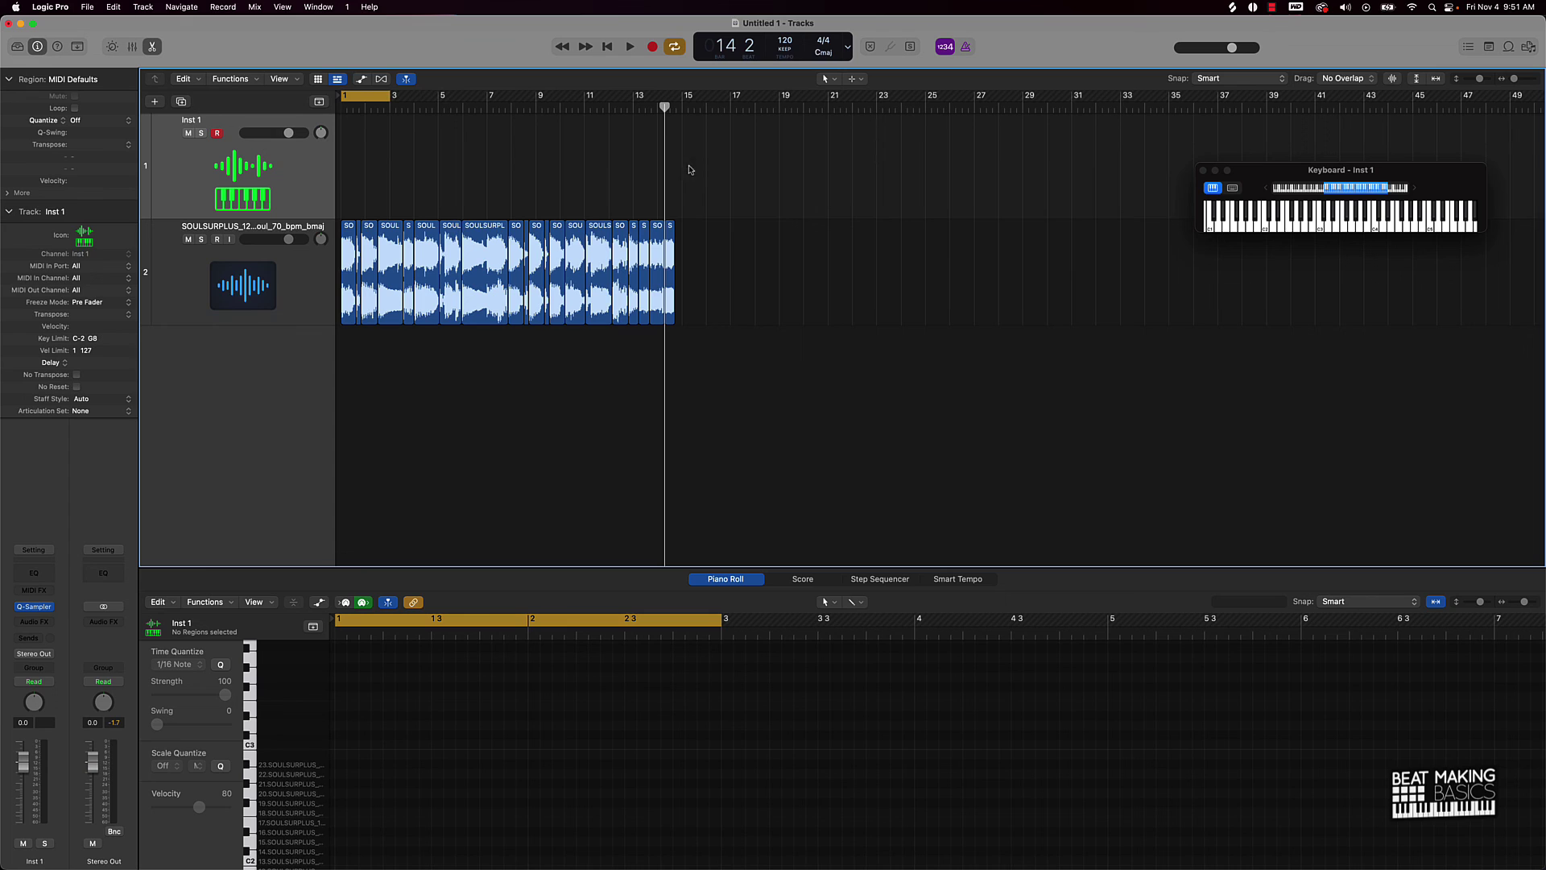
click(352, 96)
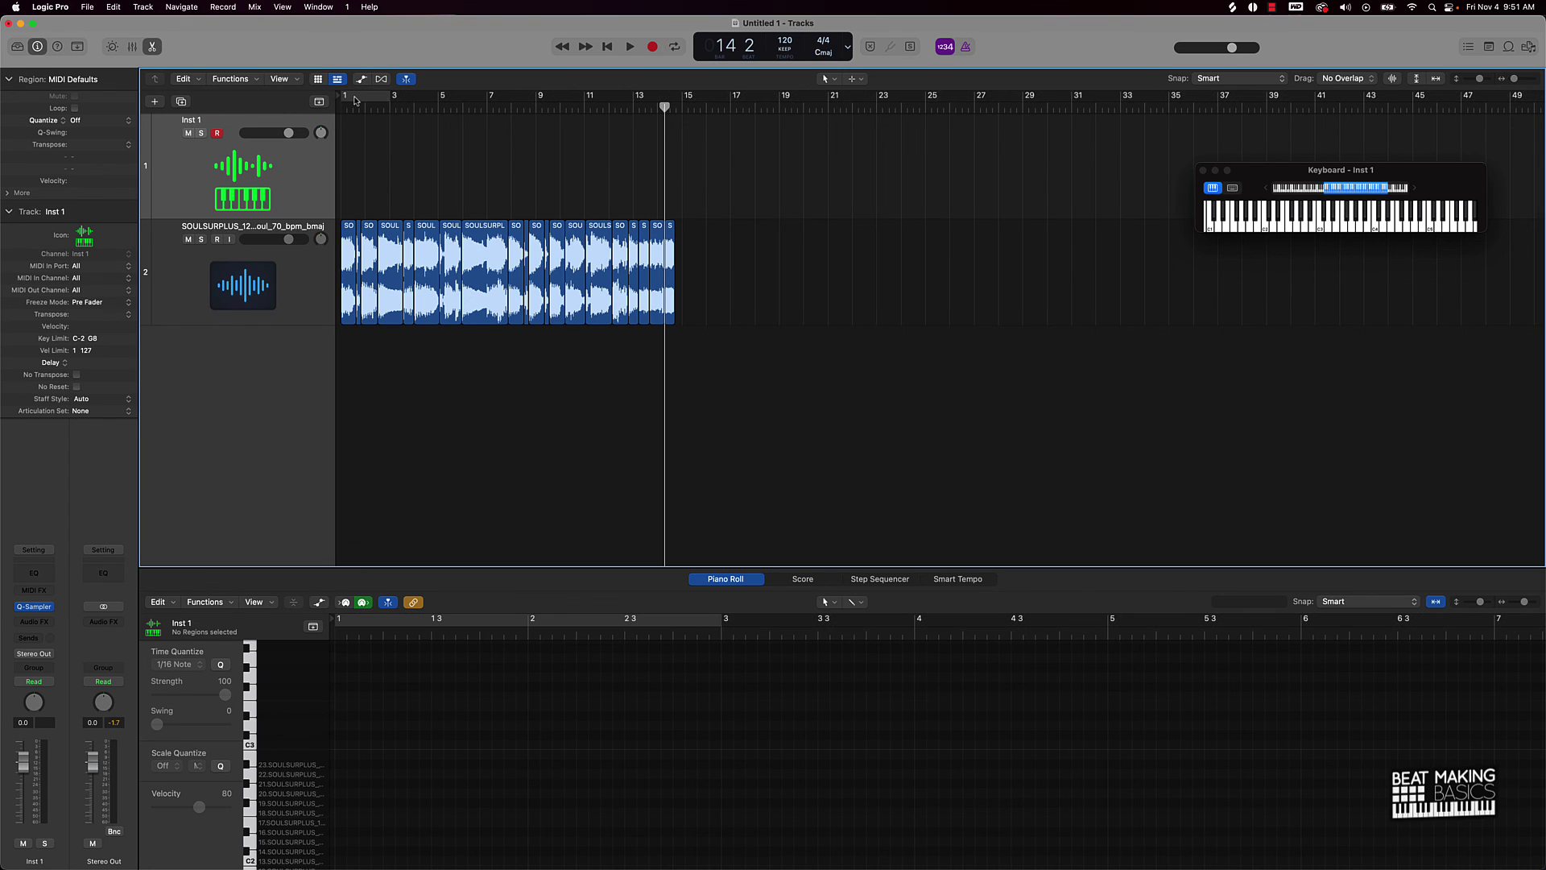